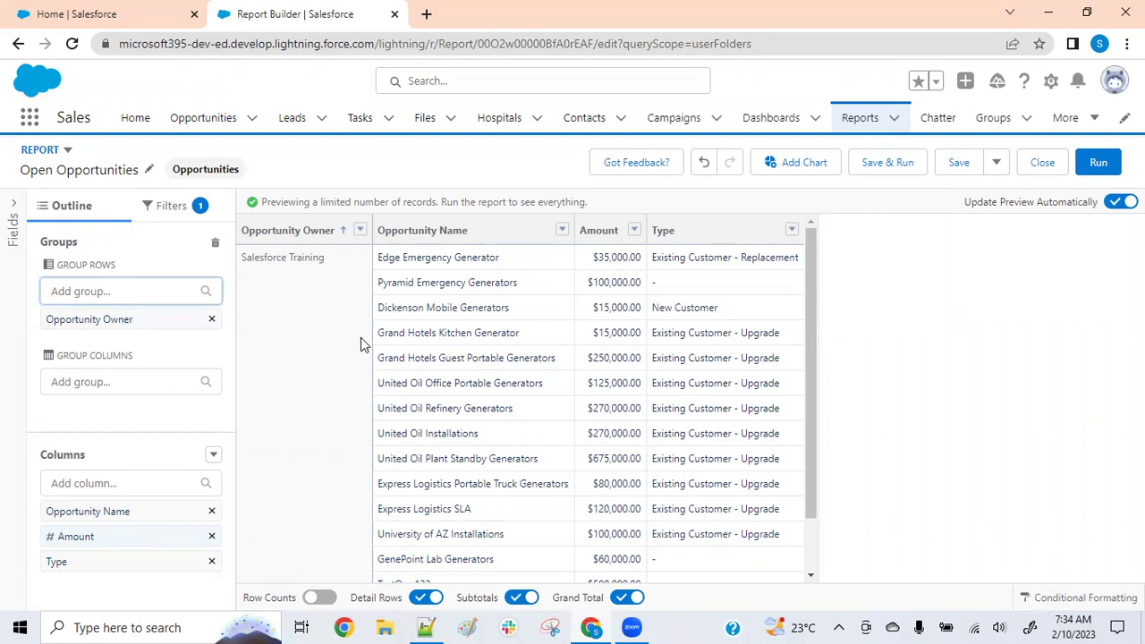
# Group the report columns by Stage to show amounts per stage, then remove that grouping
pyautogui.click(131, 381)
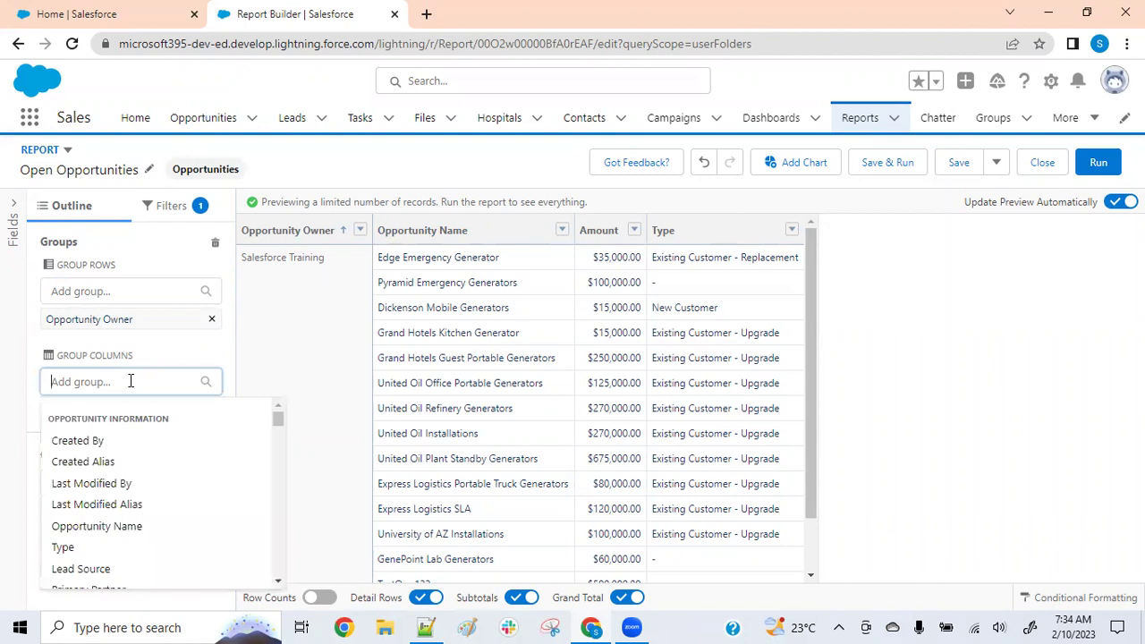
pyautogui.write('stage')
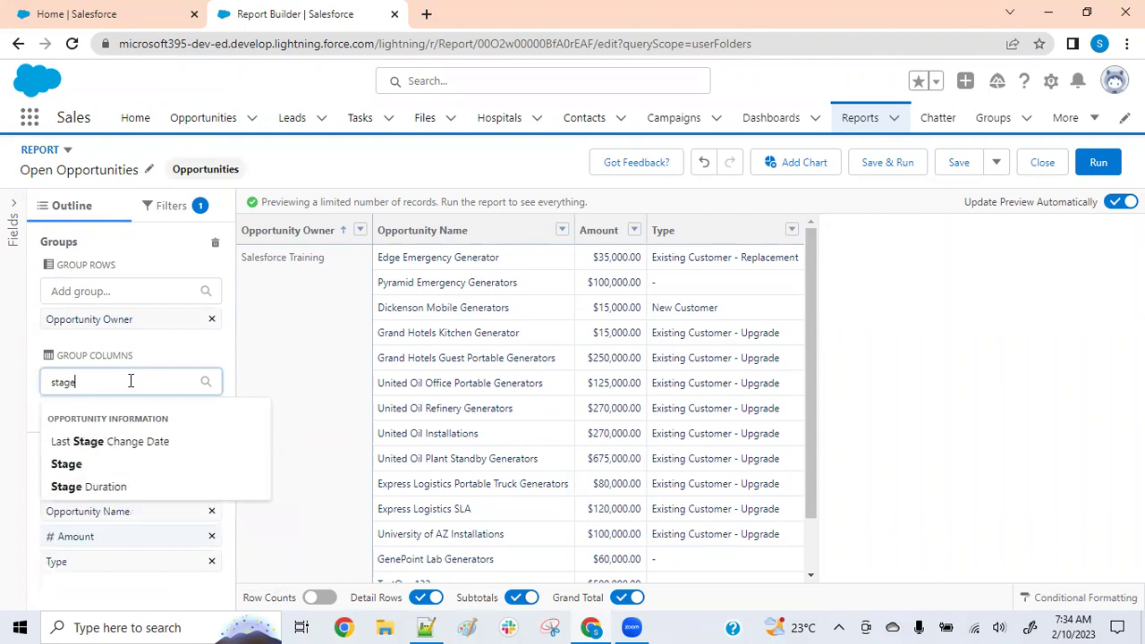
pyautogui.click(66, 464)
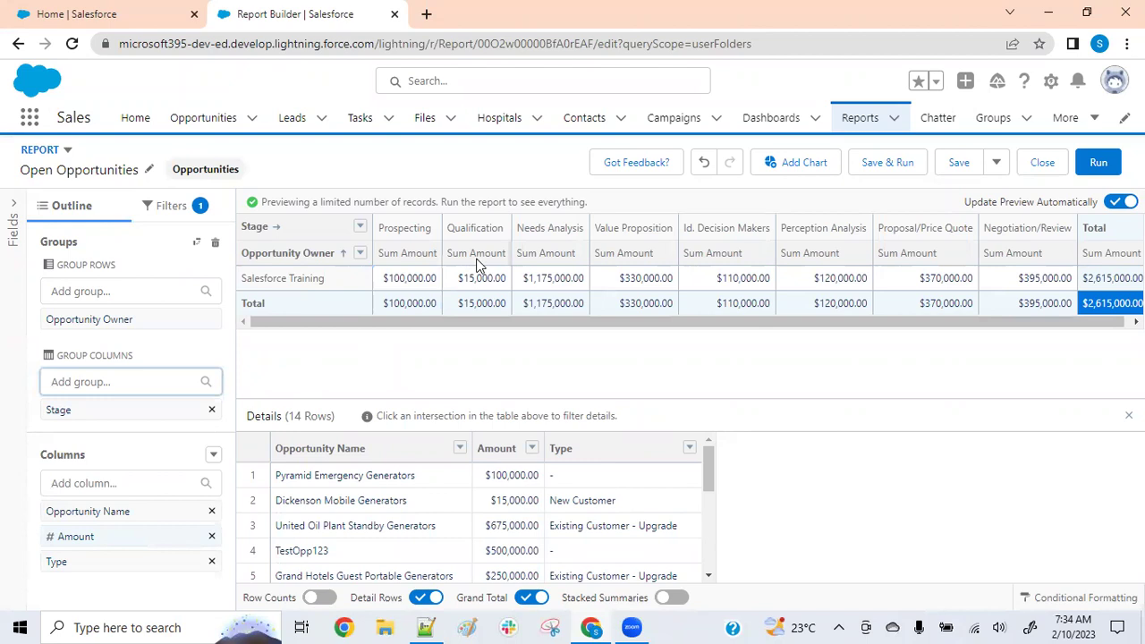
pyautogui.click(212, 409)
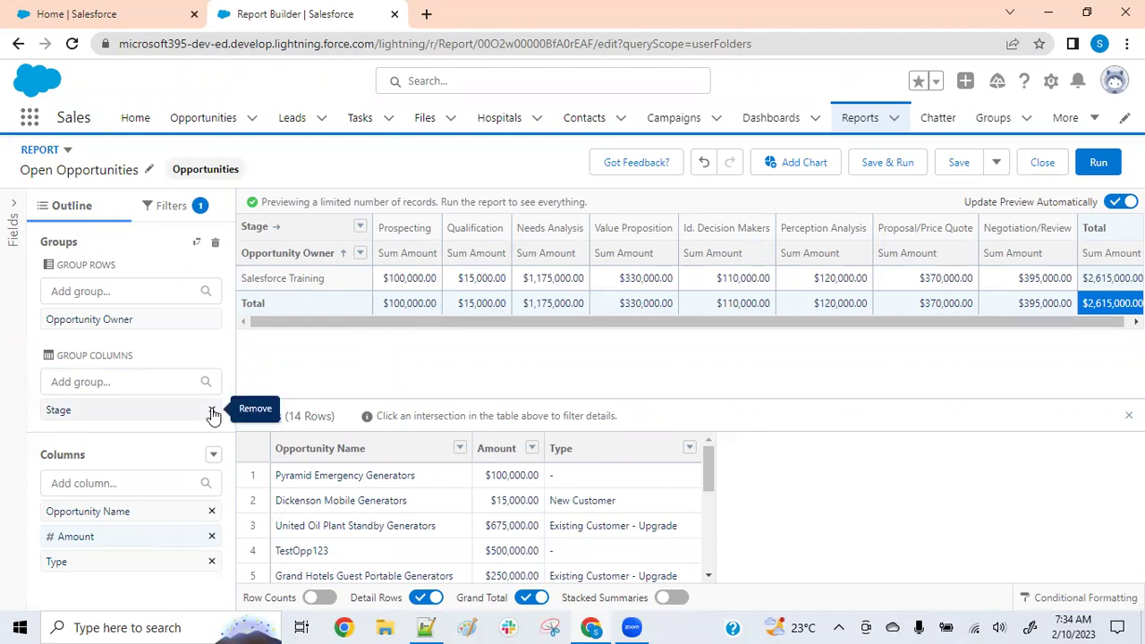
# Remove the Opportunity Owner row grouping, leaving an ungrouped list of opportunities
pyautogui.click(212, 320)
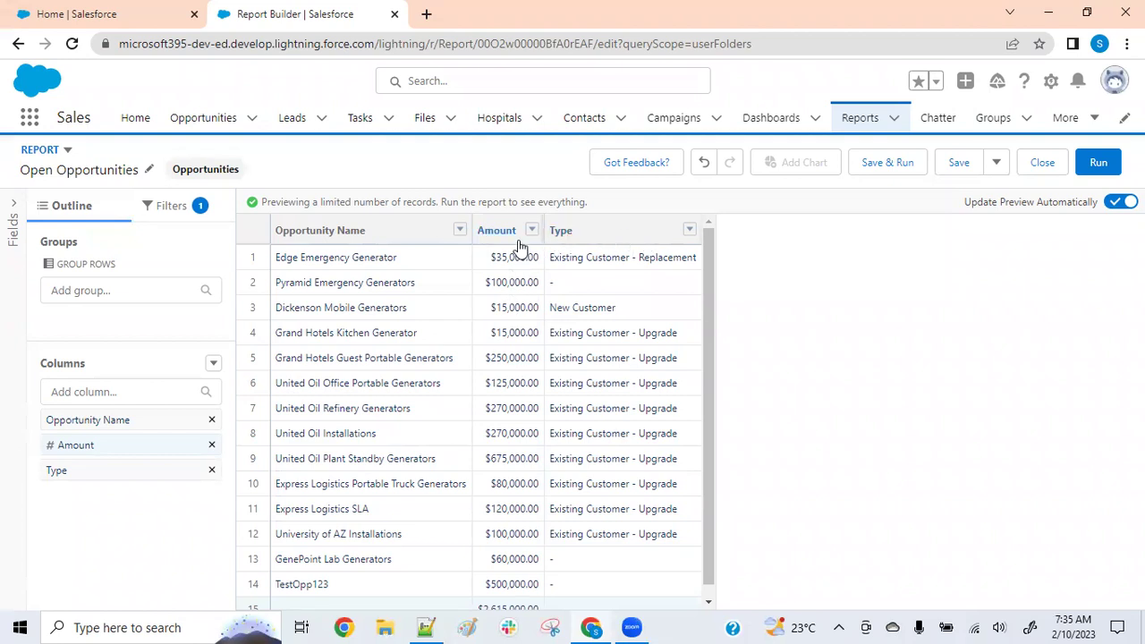
# Remove the Type column so only Opportunity Name and Amount remain
pyautogui.click(211, 470)
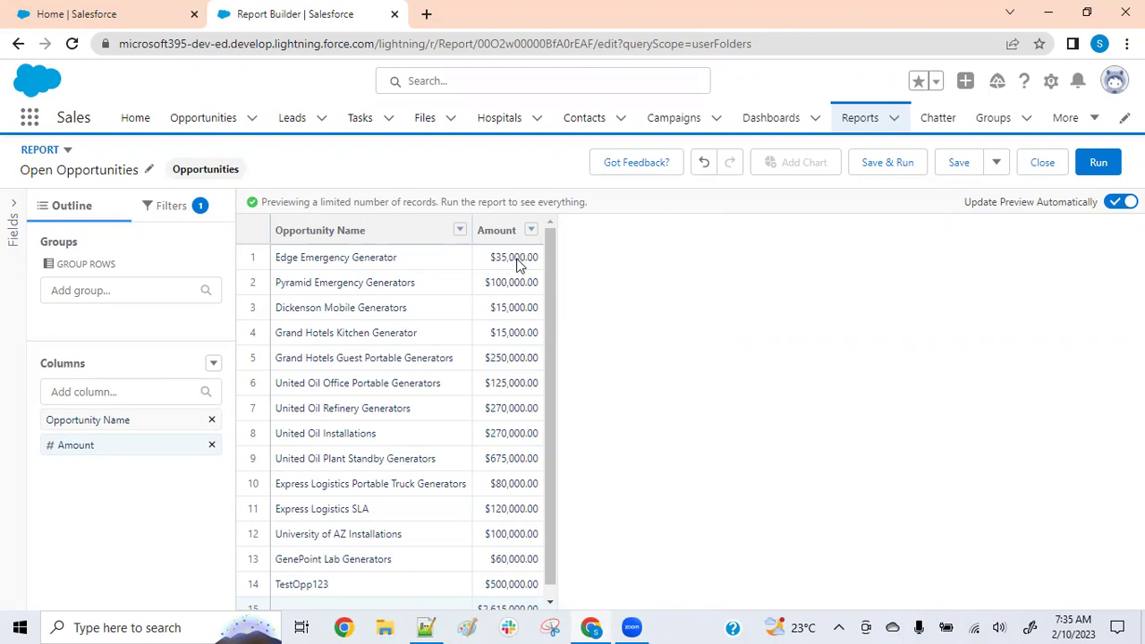
pyautogui.scroll(-1, 516, 302)
pyautogui.scroll(1, 519, 302)
# Start a row-level formula column named Discount Amount with Number output and 0 decimal places
pyautogui.click(213, 364)
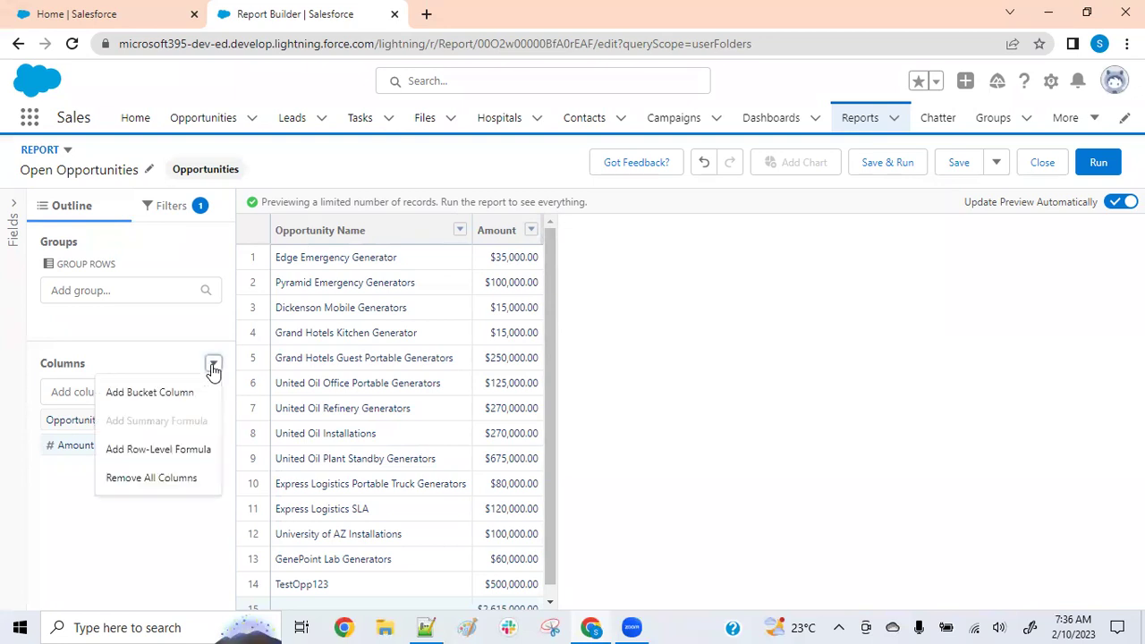
pyautogui.click(171, 452)
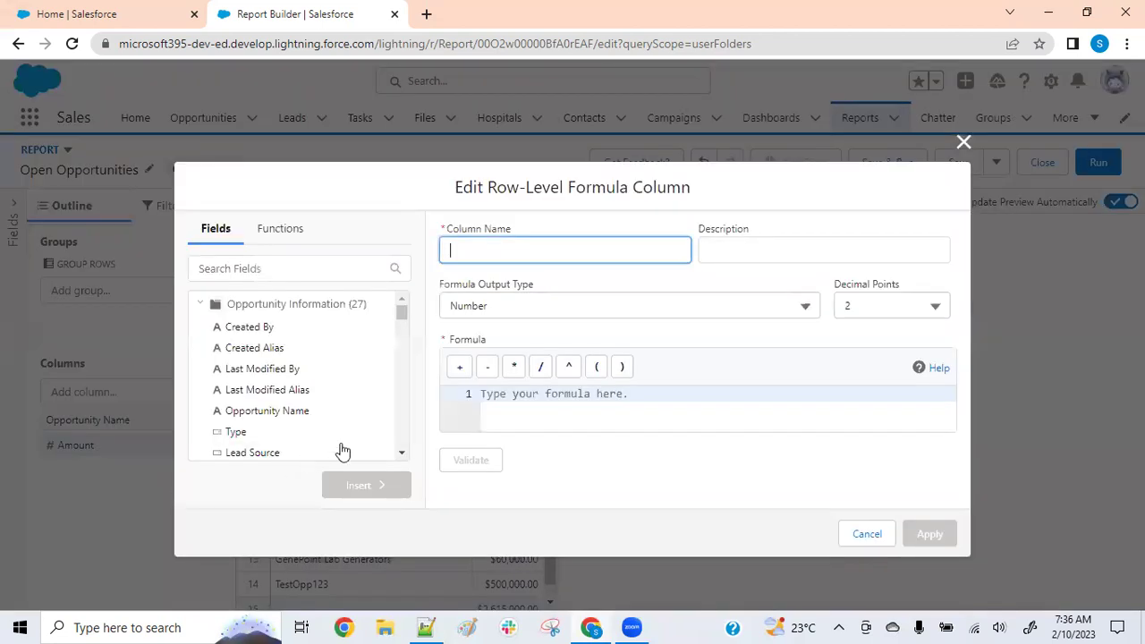
pyautogui.write('Discount ')
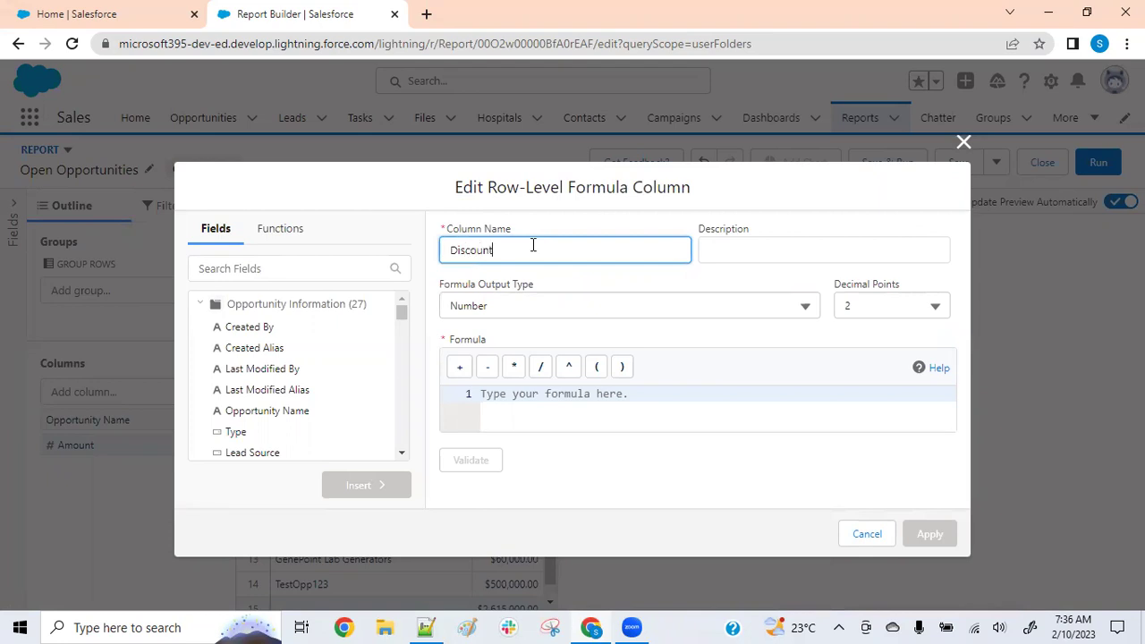
pyautogui.write('Amount')
pyautogui.click(689, 286)
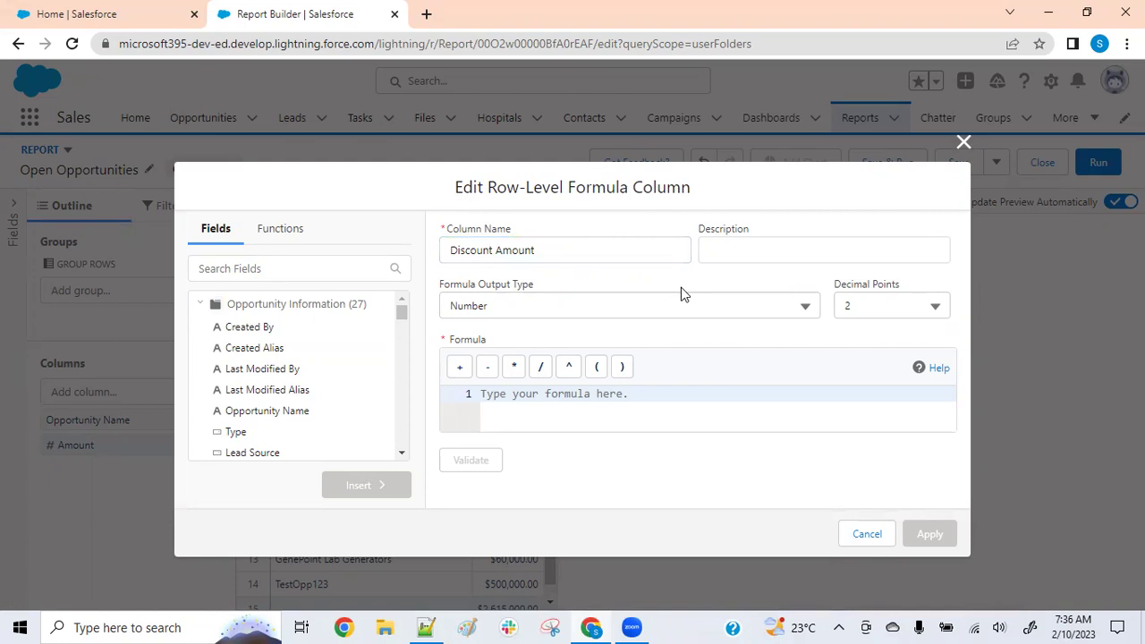
pyautogui.click(910, 310)
pyautogui.click(882, 341)
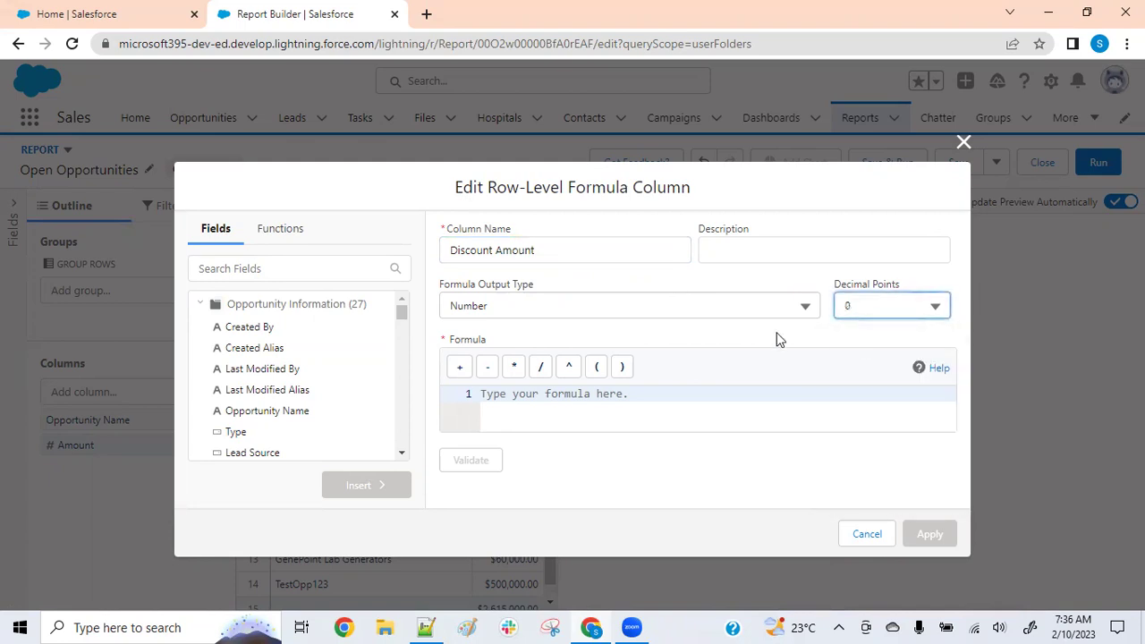
pyautogui.click(723, 311)
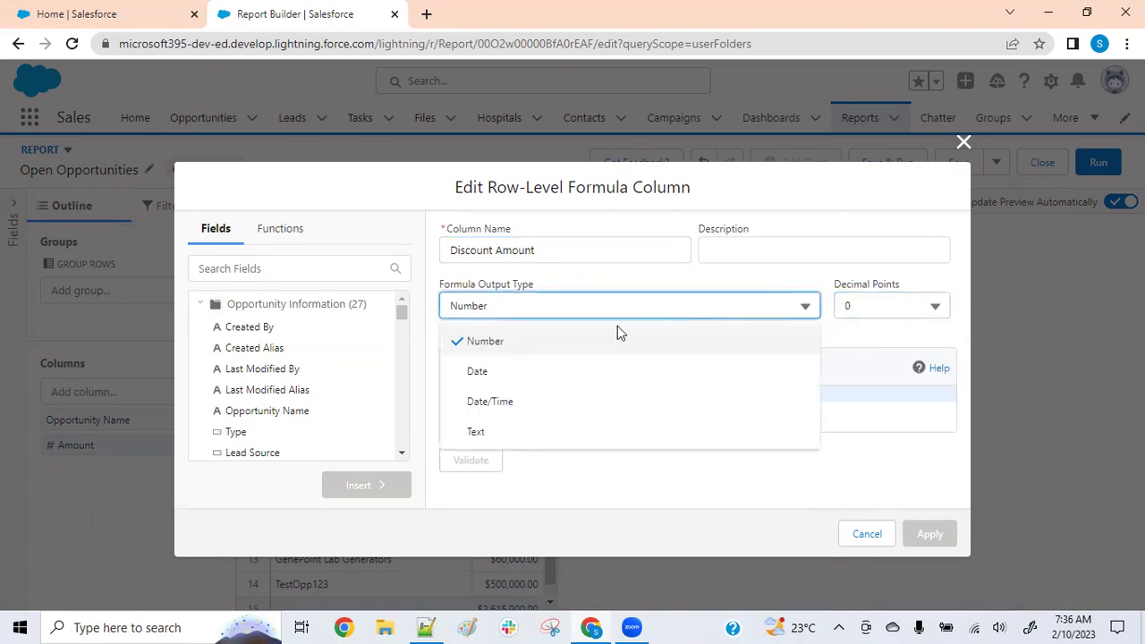
pyautogui.click(506, 344)
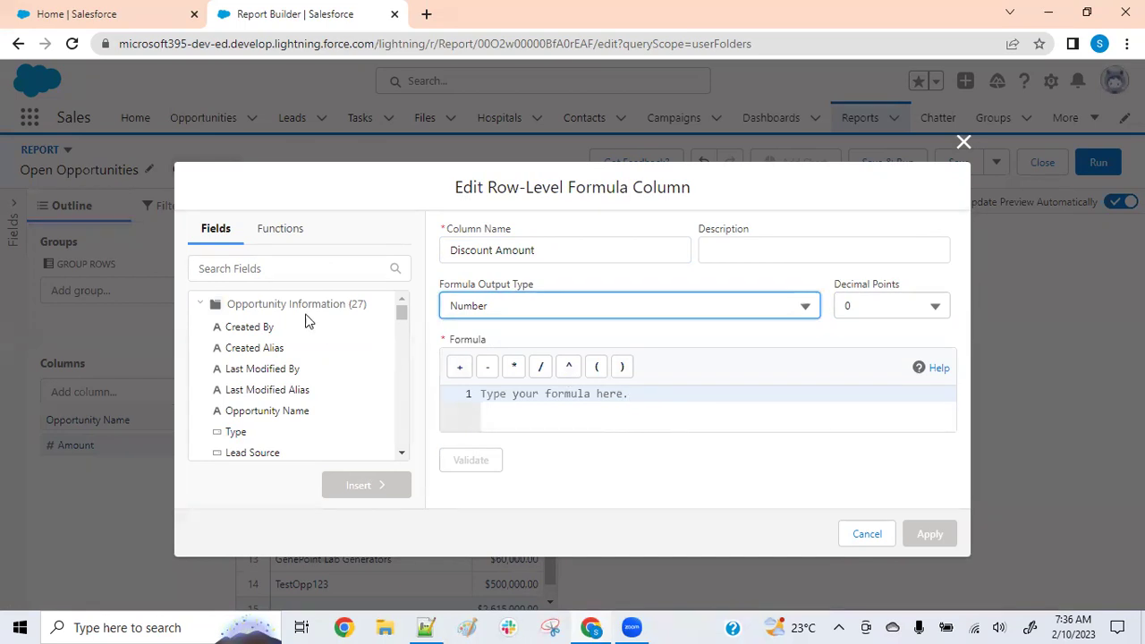
# Build the formula (AMOUNT * 10)/100 and apply the Discount Amount column
pyautogui.click(266, 270)
pyautogui.write('amou')
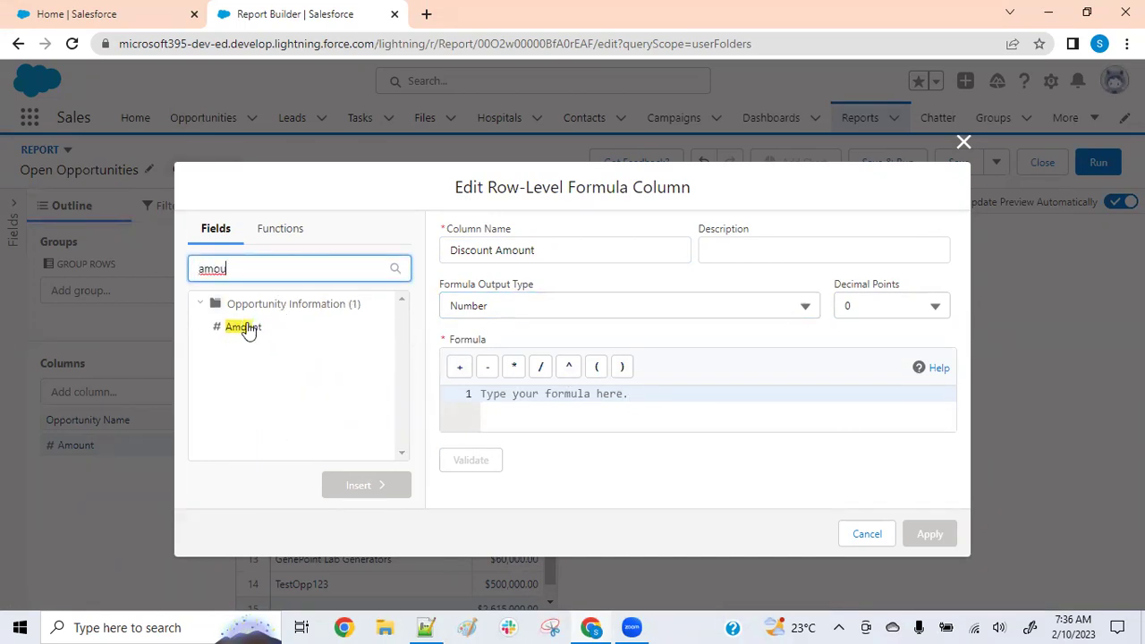
pyautogui.click(247, 330)
pyautogui.click(343, 485)
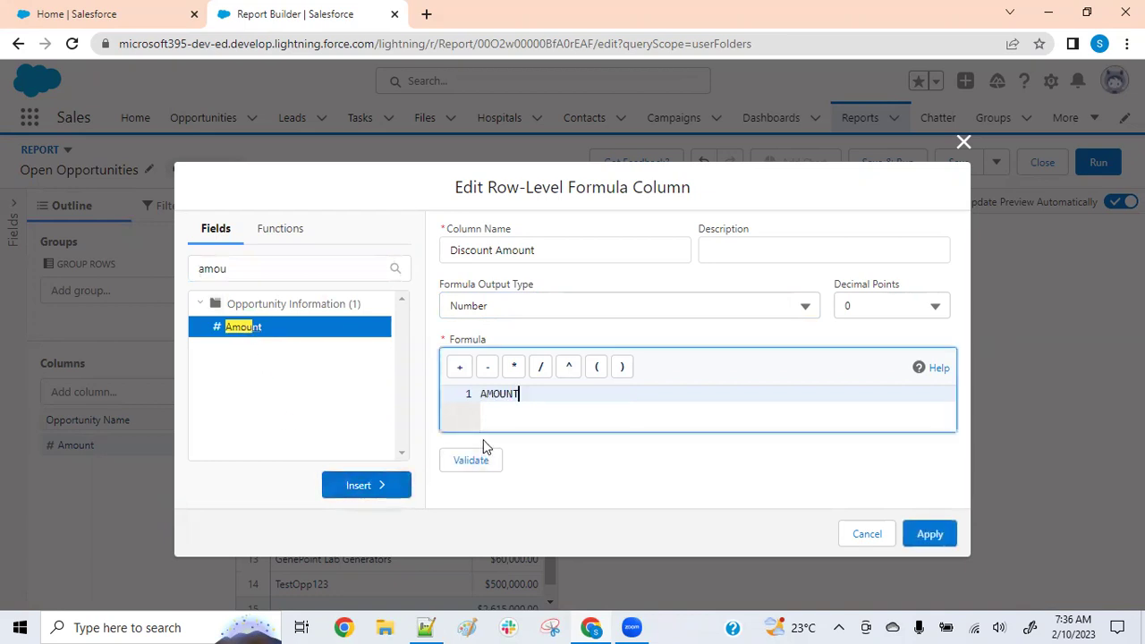
pyautogui.click(517, 367)
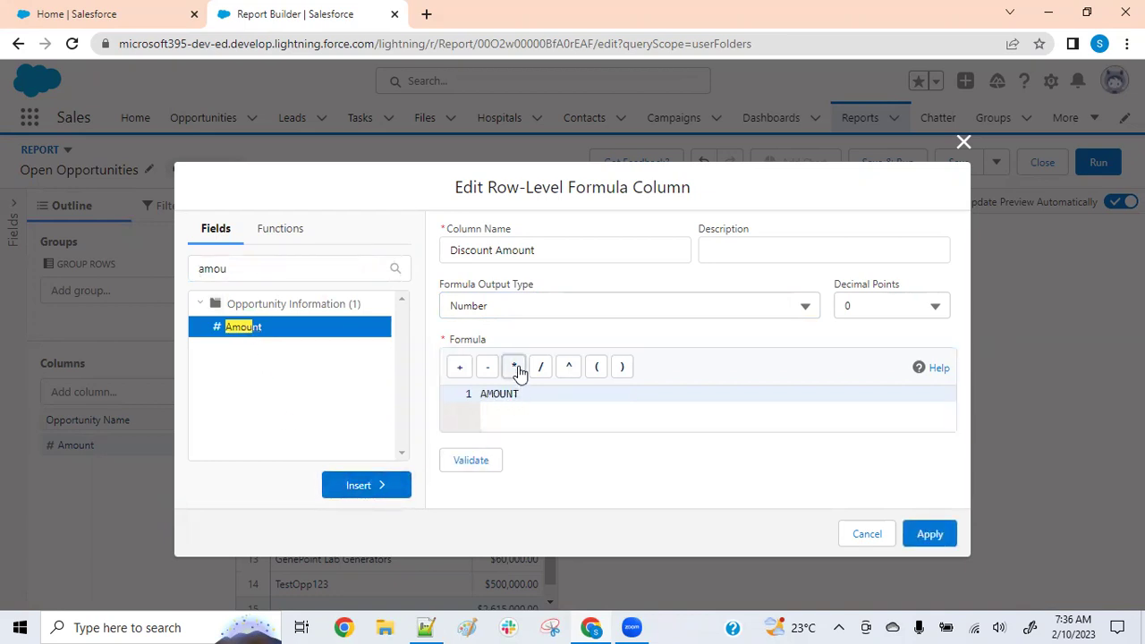
pyautogui.write('10')
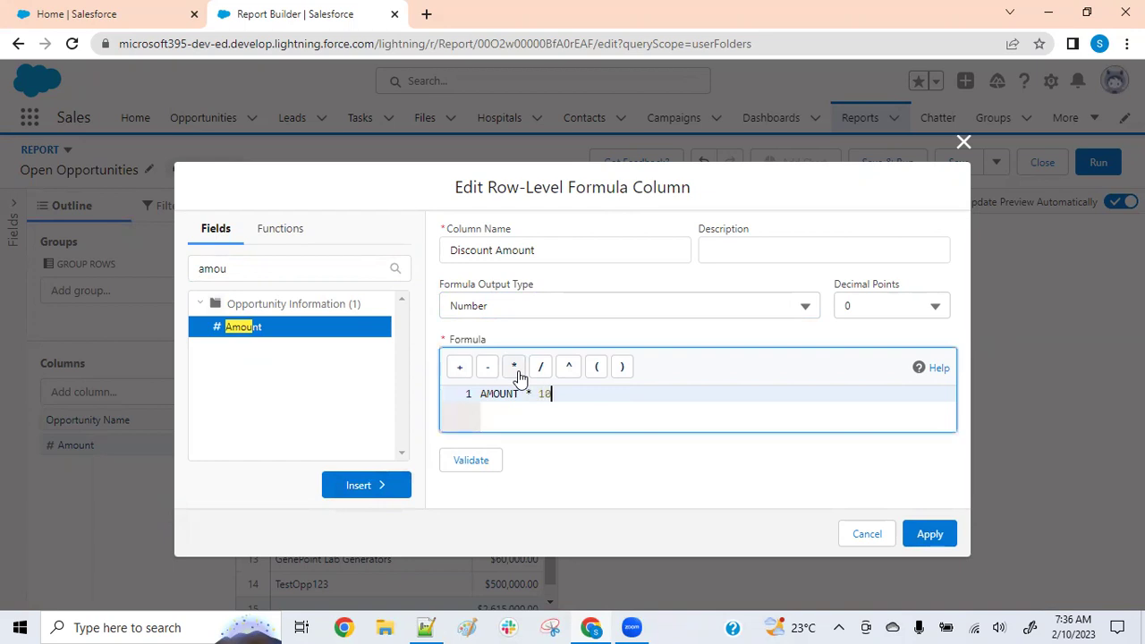
pyautogui.click(482, 394)
pyautogui.write('(')
pyautogui.click(565, 393)
pyautogui.write(')/100')
pyautogui.doubleClick(552, 394)
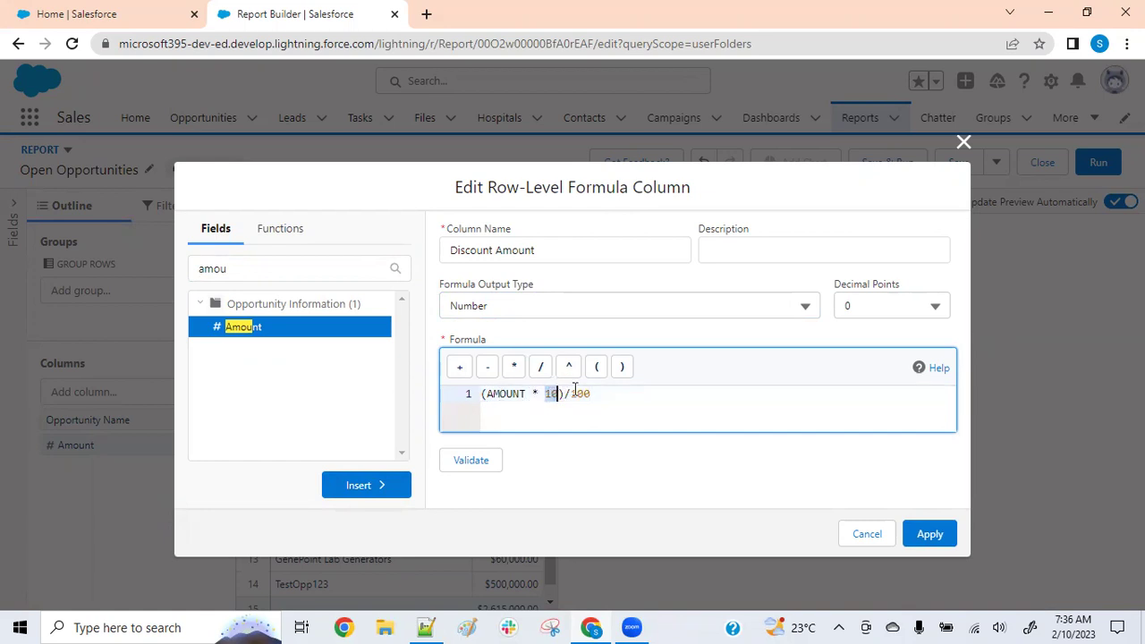
pyautogui.moveTo(596, 393); pyautogui.dragTo(469, 396)
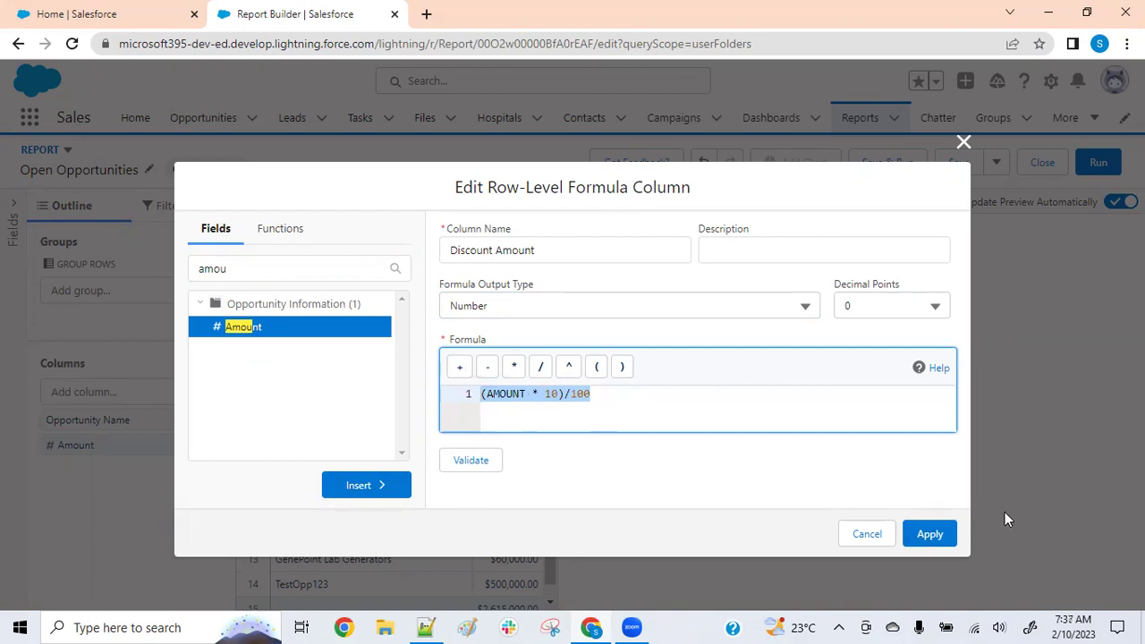
pyautogui.click(857, 475)
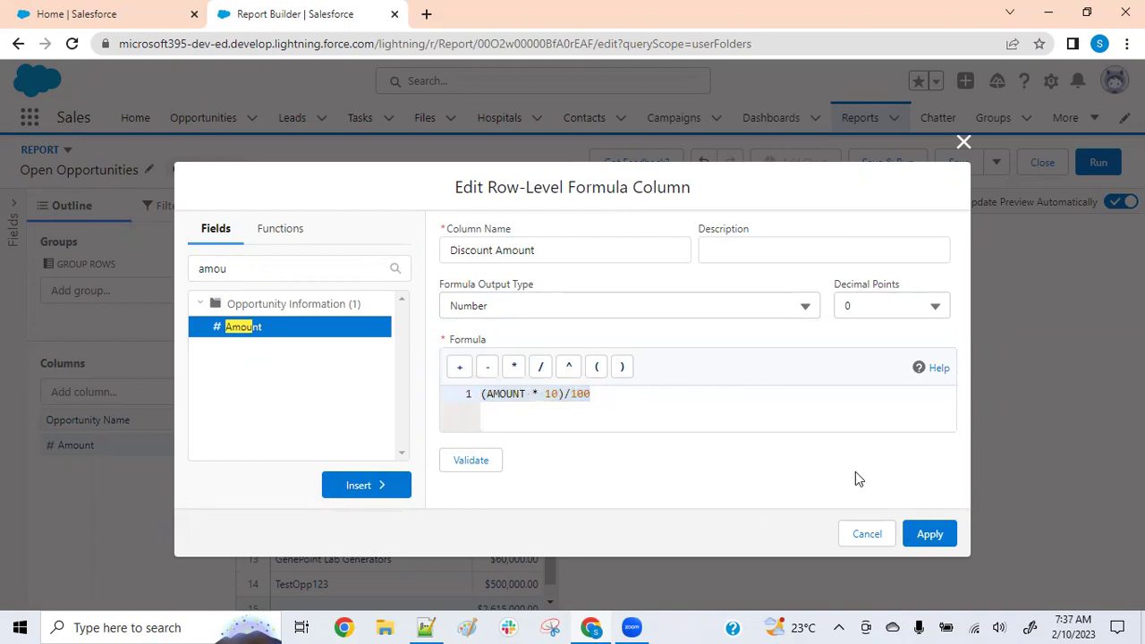
pyautogui.click(930, 537)
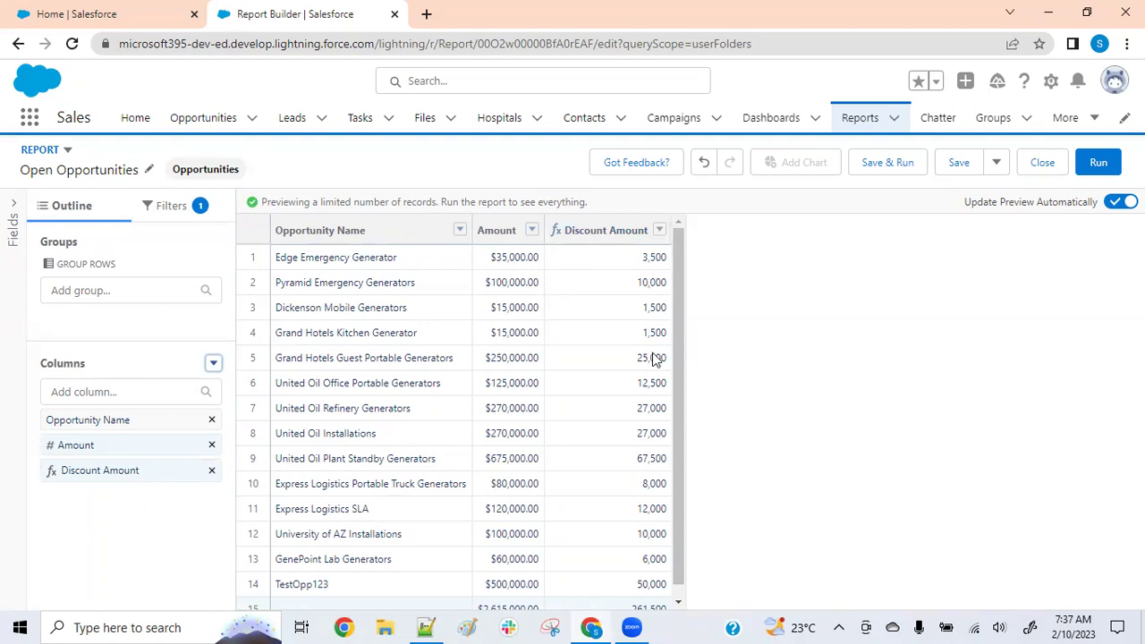
# Review the Discount Amount values, then bring up the Columns options for adding special columns
pyautogui.scroll(-1, 651, 351)
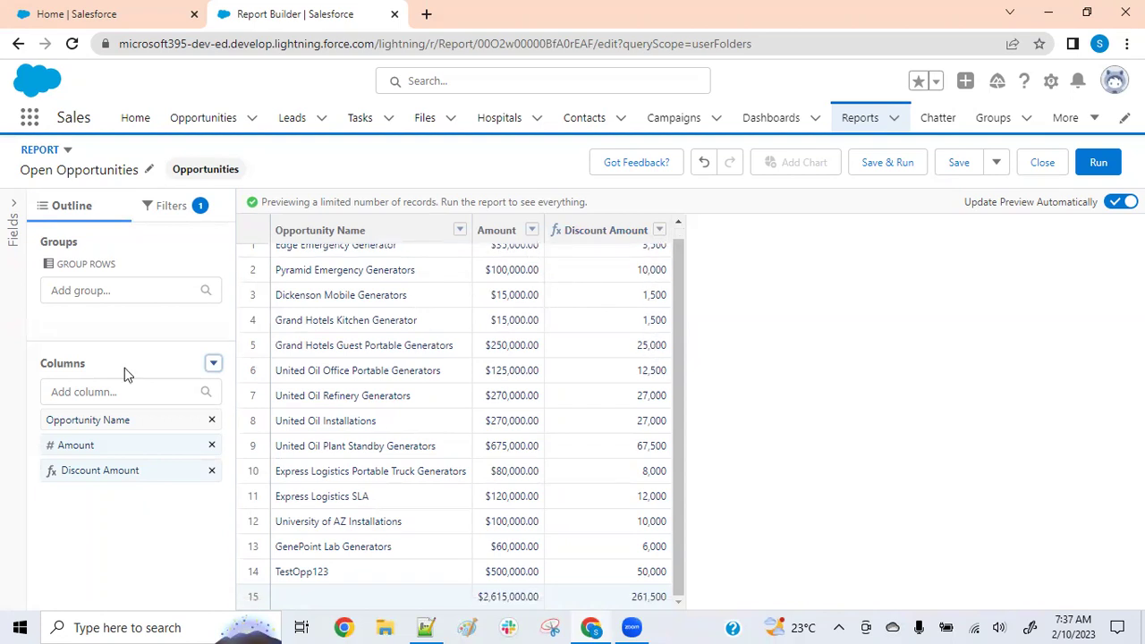
pyautogui.click(213, 363)
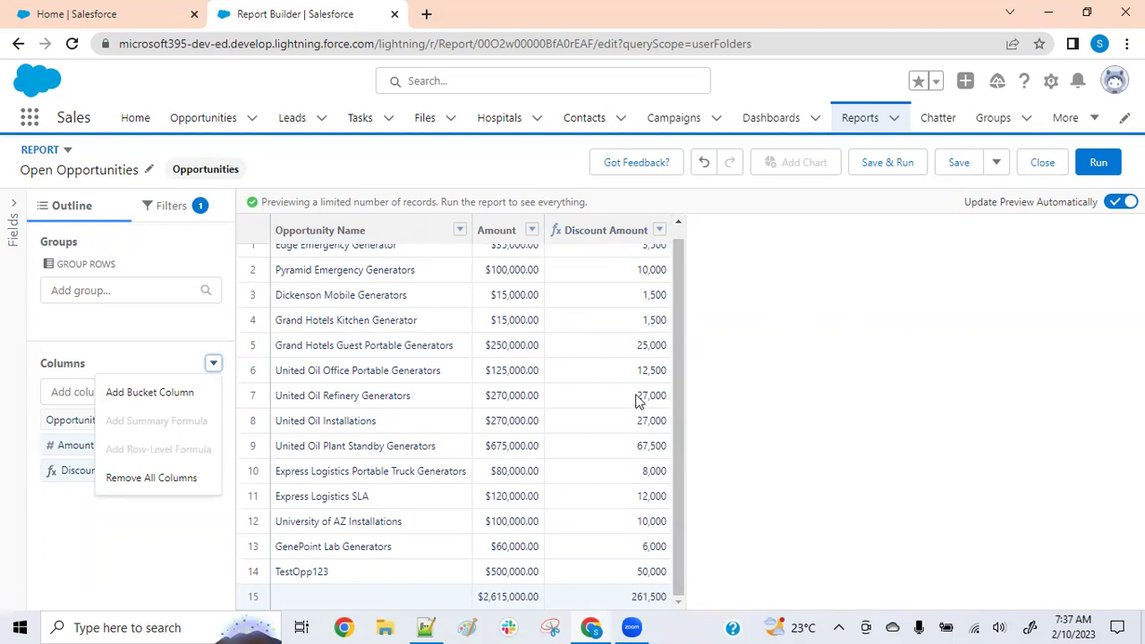
pyautogui.scroll(1, 639, 401)
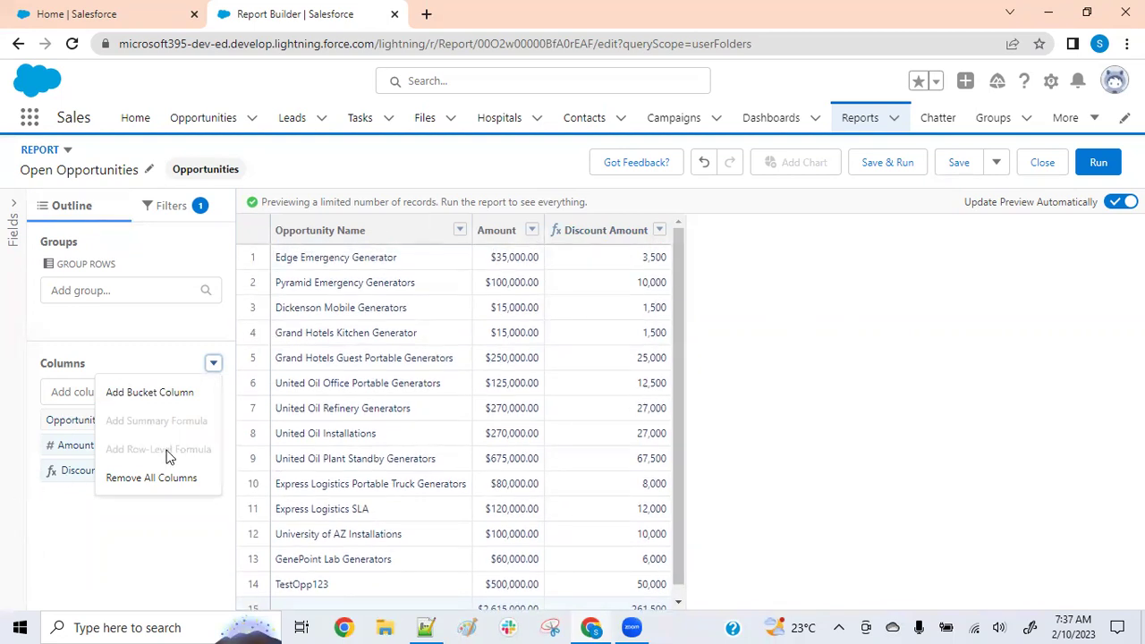
pyautogui.click(277, 333)
pyautogui.click(213, 364)
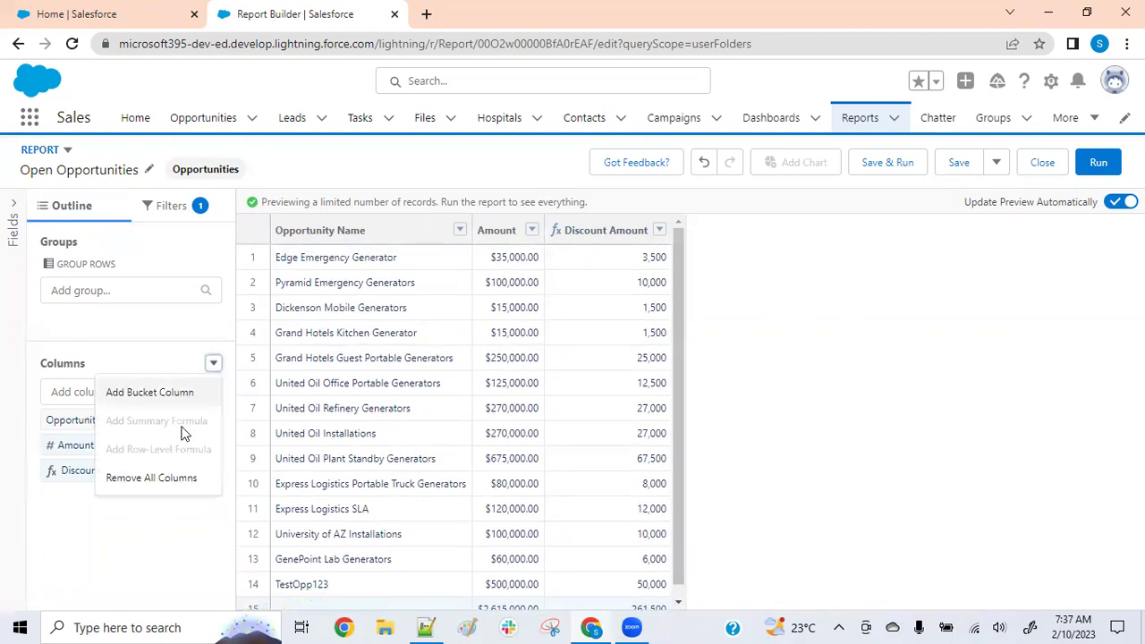
pyautogui.click(171, 535)
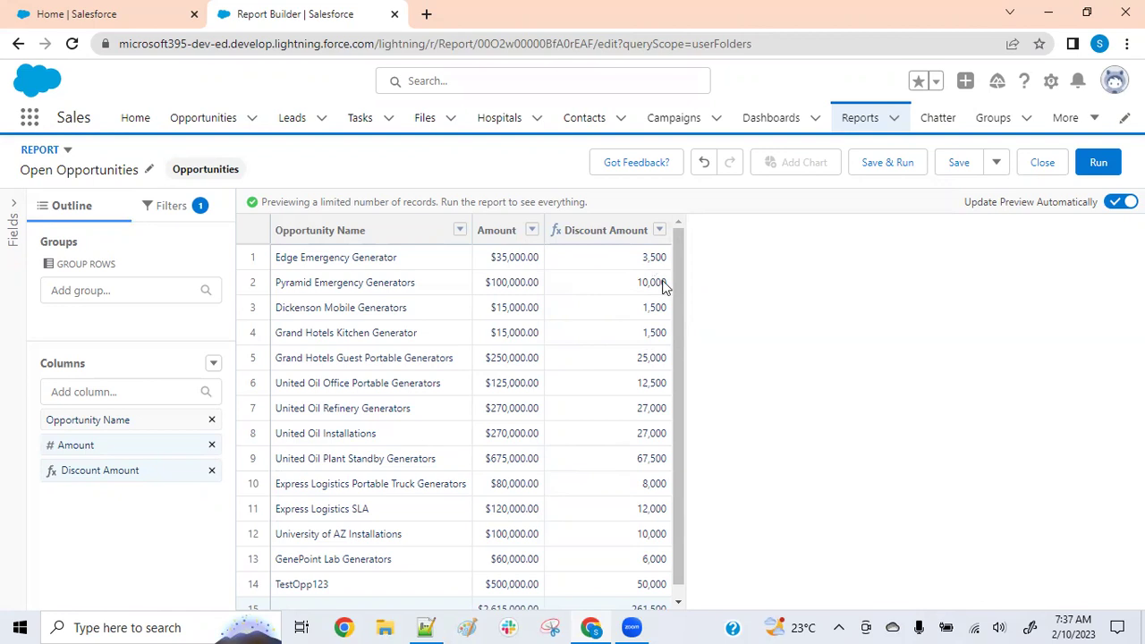
pyautogui.click(213, 365)
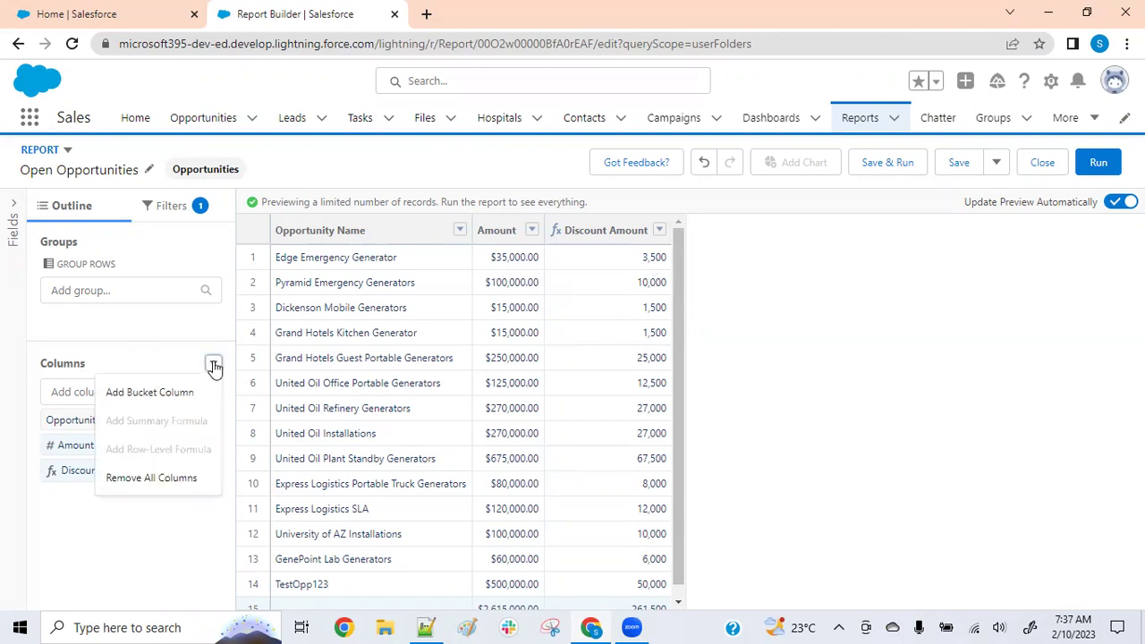
# Create a new bucket column named Discount Category
pyautogui.click(170, 400)
pyautogui.click(499, 261)
pyautogui.write('Cate')
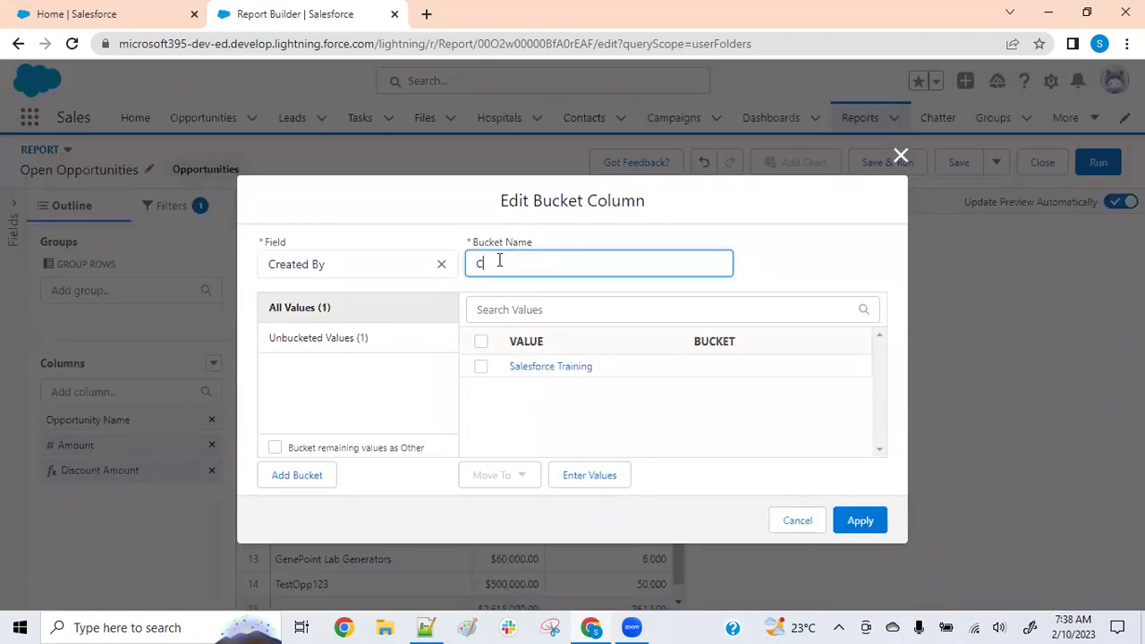
pyautogui.press('BackSpace')
pyautogui.press('BackSpace')
pyautogui.press('BackSpace')
pyautogui.write('Discount Categor')
pyautogui.click(801, 248)
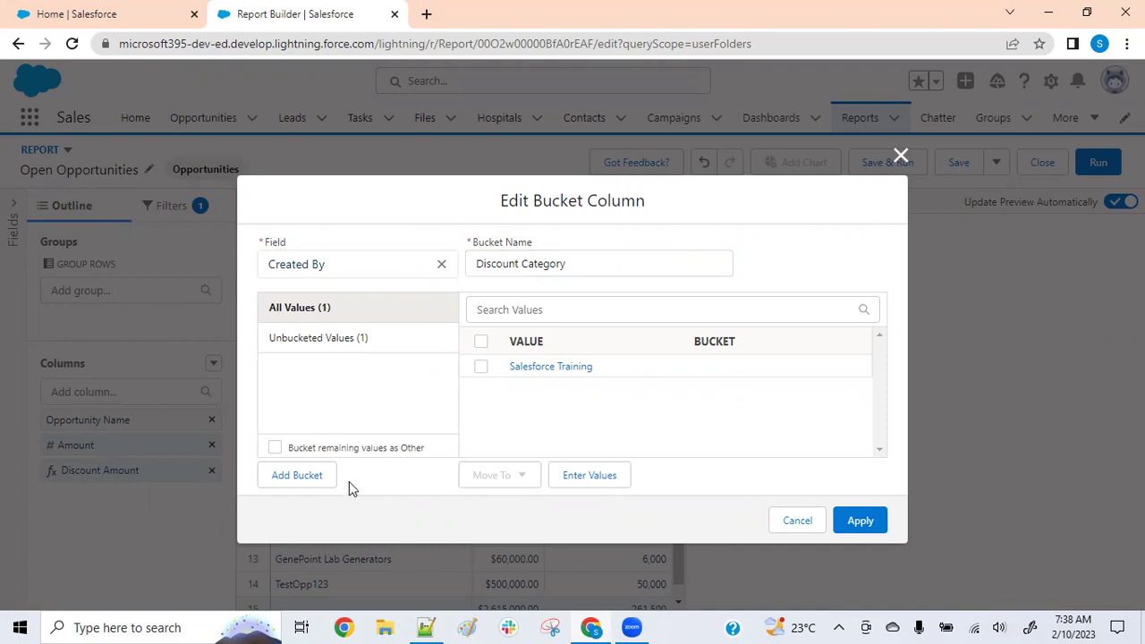
# Add Low Discount, High Discount and Medium Discount buckets, then clear the Created By source field
pyautogui.click(319, 476)
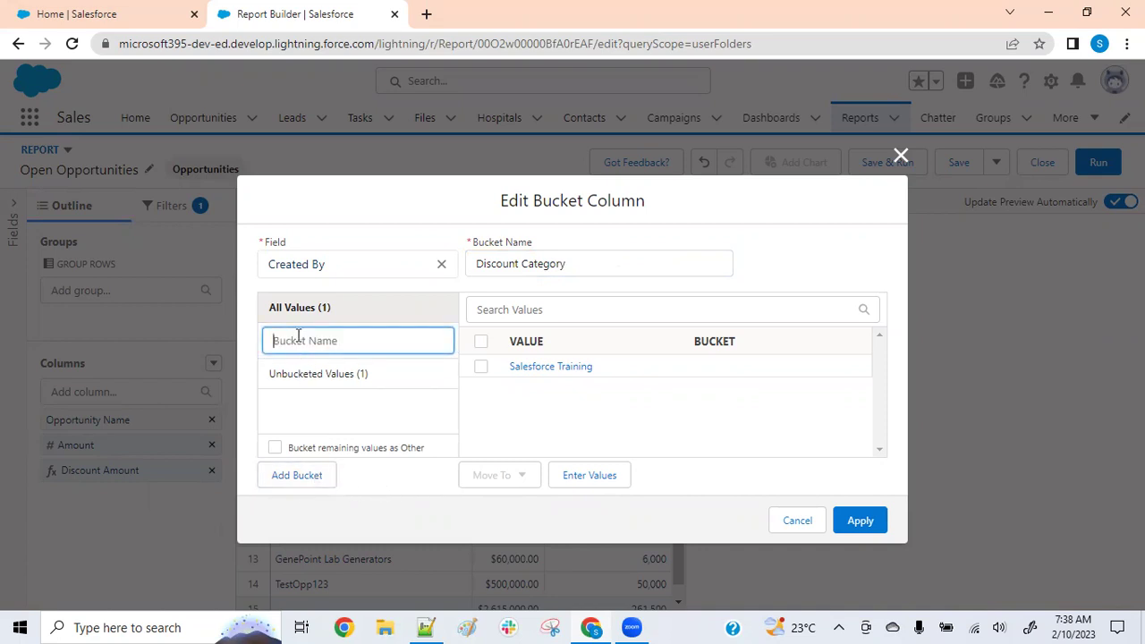
pyautogui.write('Low Discount')
pyautogui.click(296, 475)
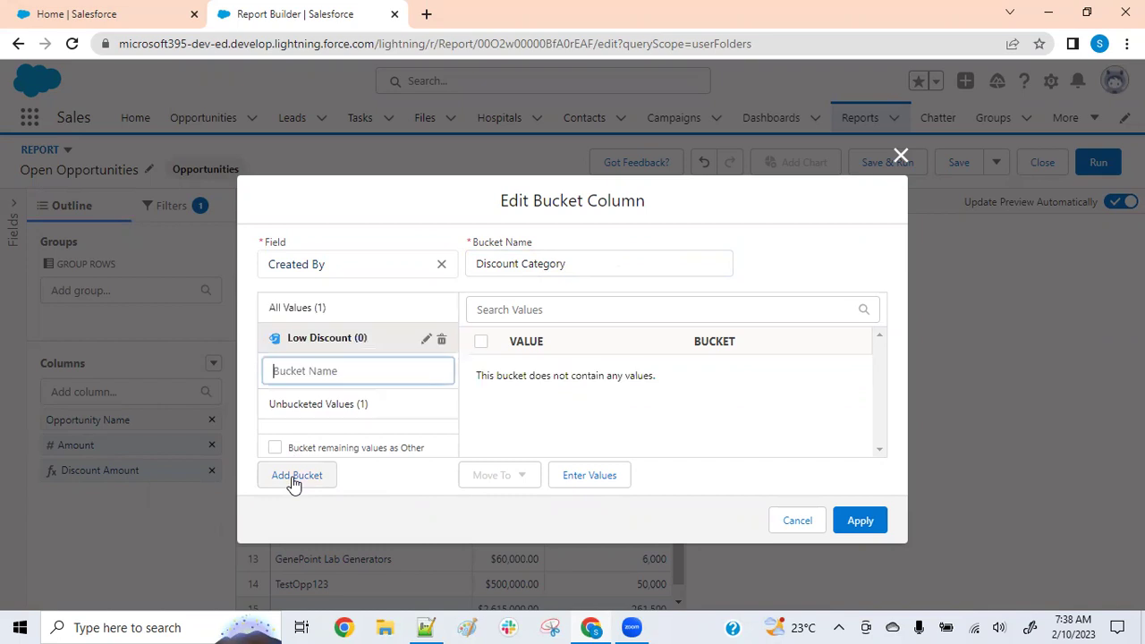
pyautogui.write('High Discount')
pyautogui.click(296, 487)
pyautogui.write('Mediu')
pyautogui.press('BackSpace')
pyautogui.press('BackSpace')
pyautogui.press('BackSpace')
pyautogui.press('BackSpace')
pyautogui.press('BackSpace')
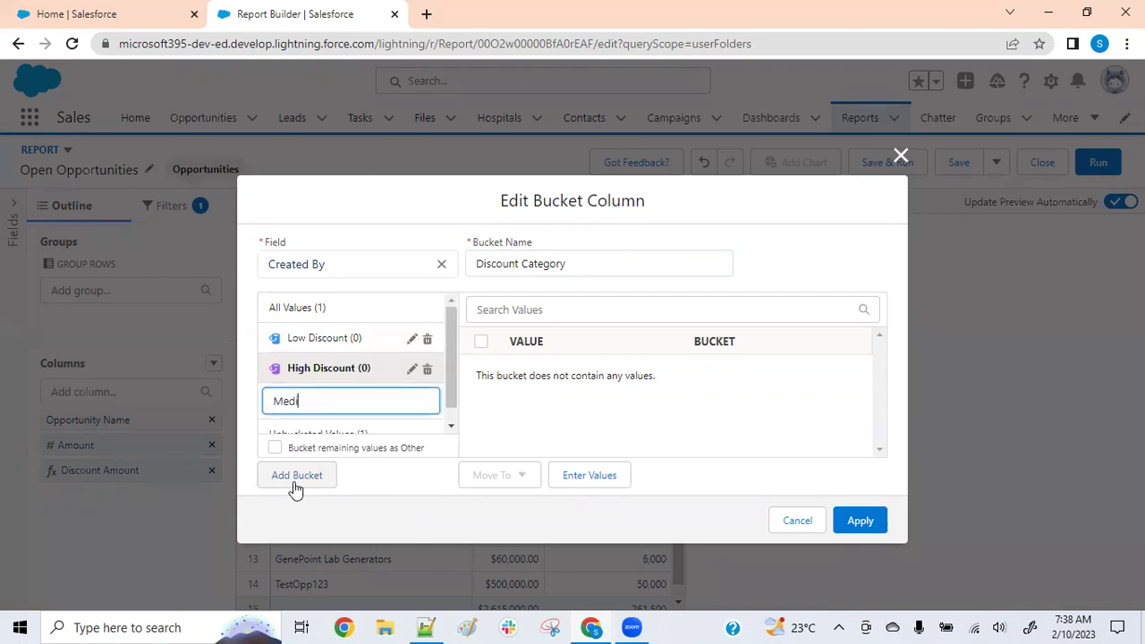
pyautogui.write('Medium Discount')
pyautogui.press('Return')
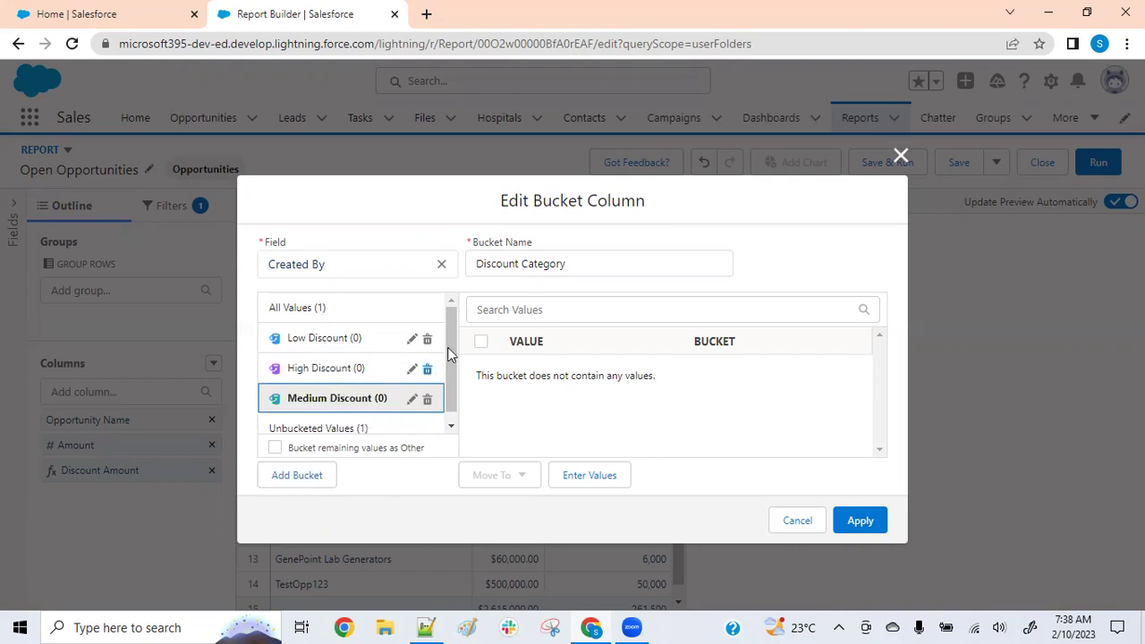
pyautogui.click(440, 267)
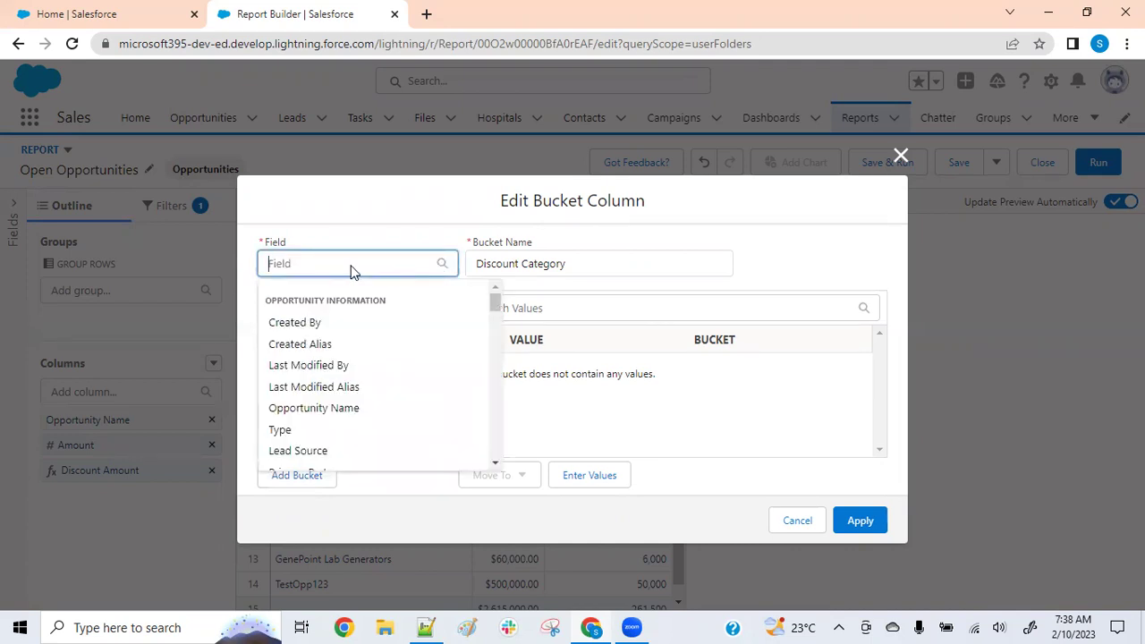
# Search the field list and set Amount as the bucket source, confirming the source change
pyautogui.write('disc')
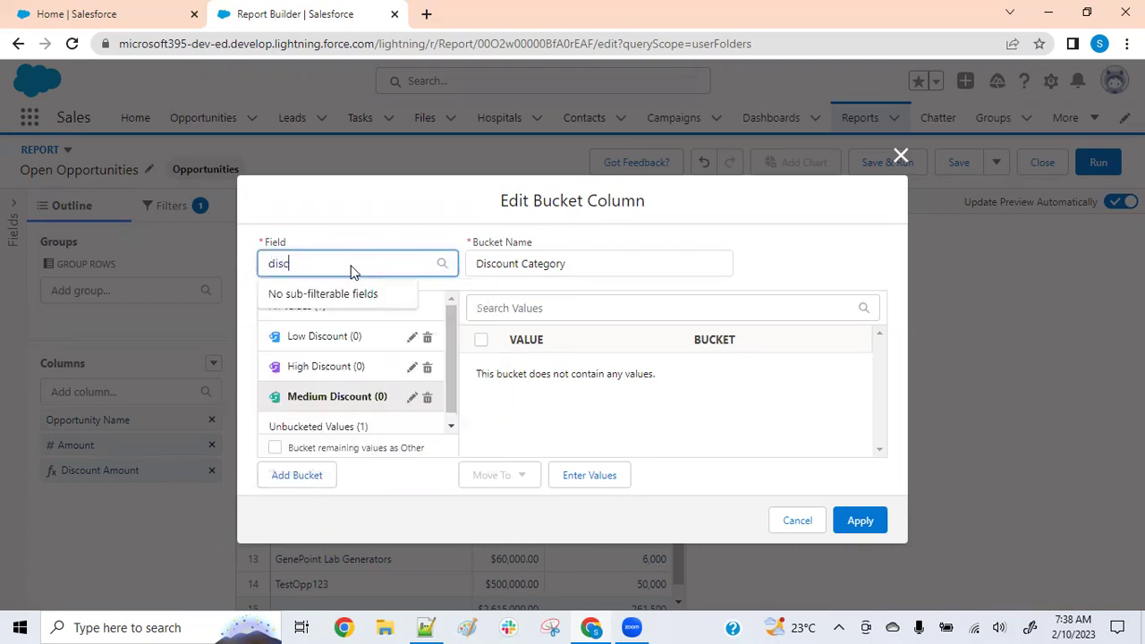
pyautogui.press('BackSpace')
pyautogui.press('BackSpace')
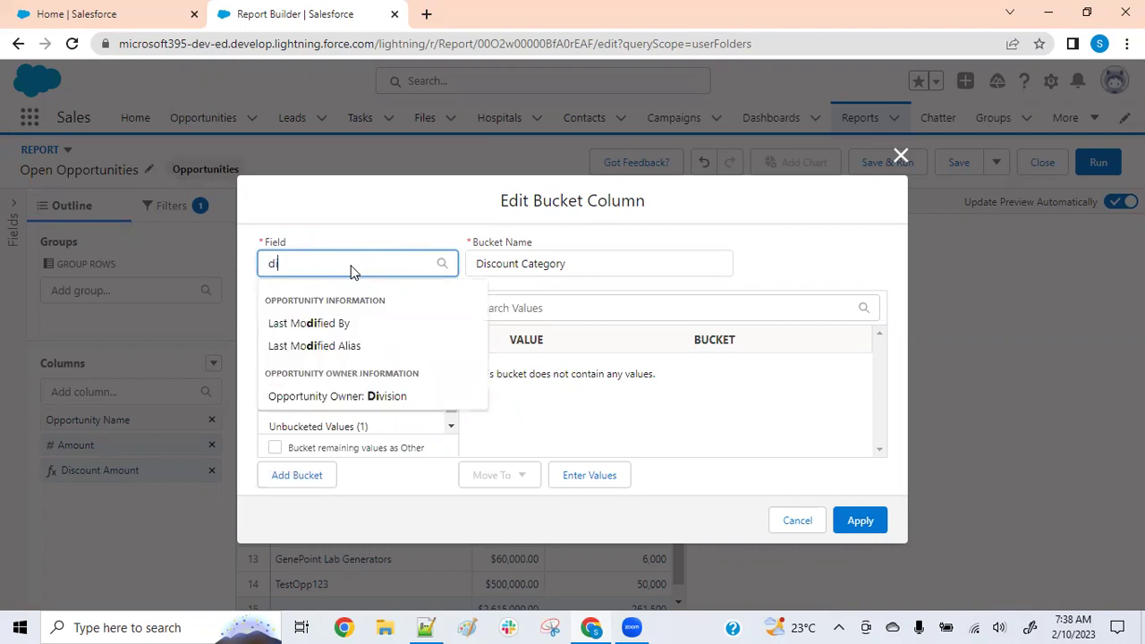
pyautogui.press('BackSpace')
pyautogui.press('BackSpace')
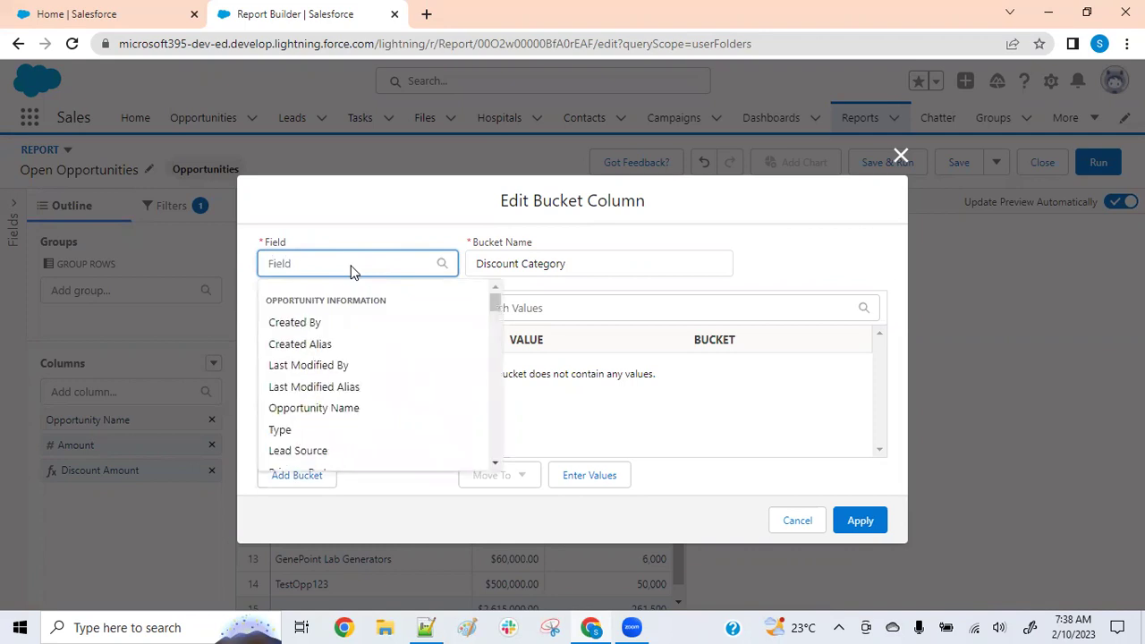
pyautogui.scroll(-10, 362, 313)
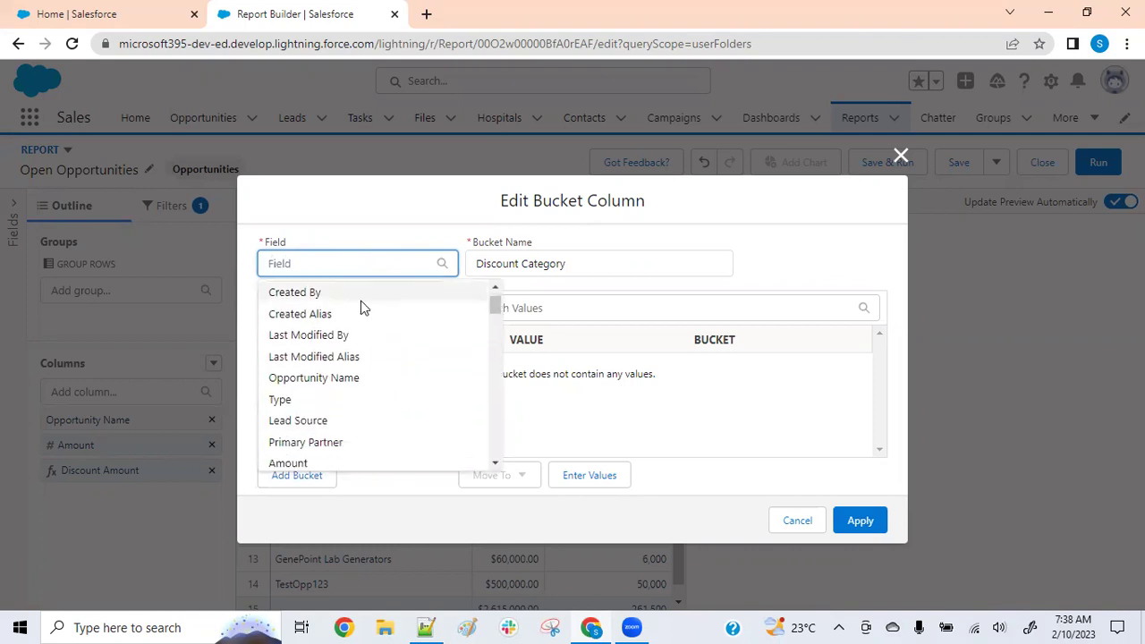
pyautogui.scroll(-10, 361, 319)
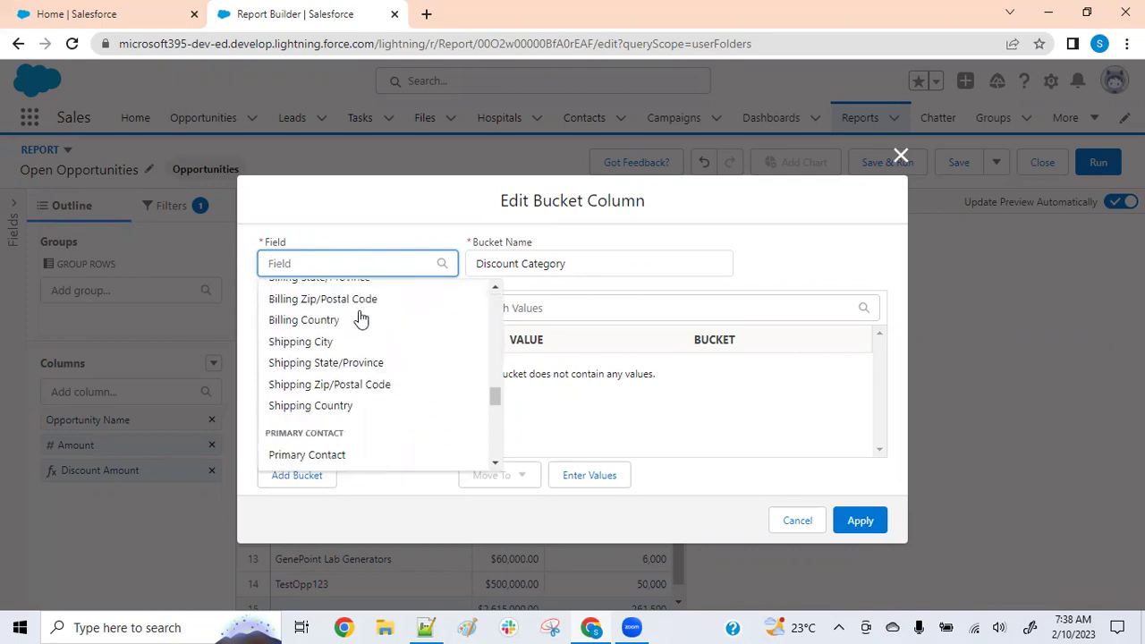
pyautogui.scroll(-5, 362, 316)
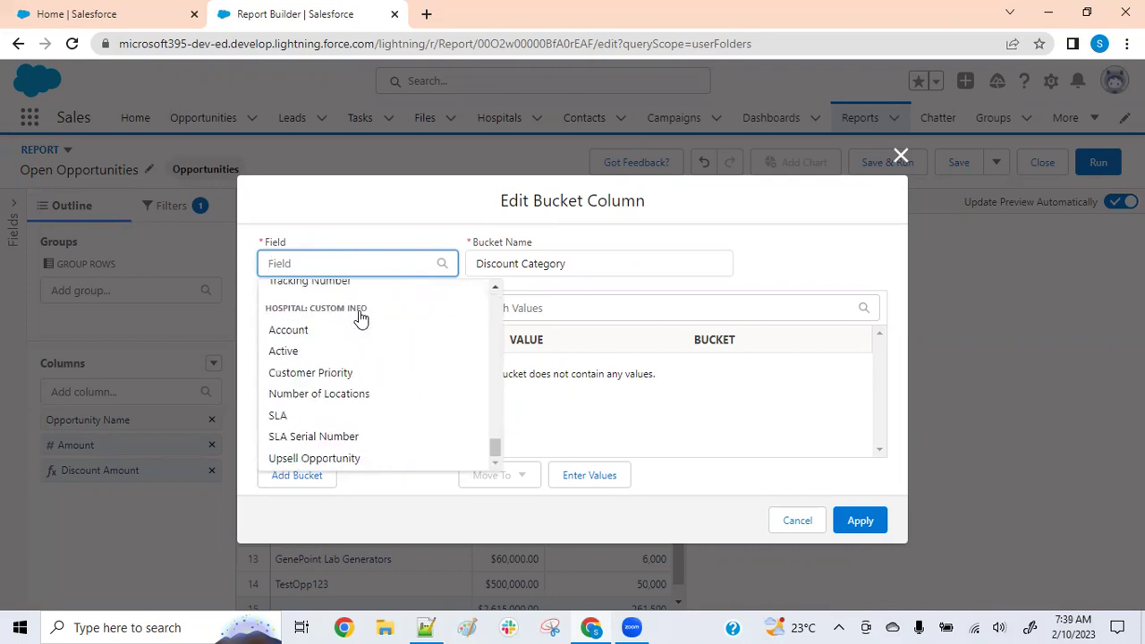
pyautogui.scroll(8, 303, 386)
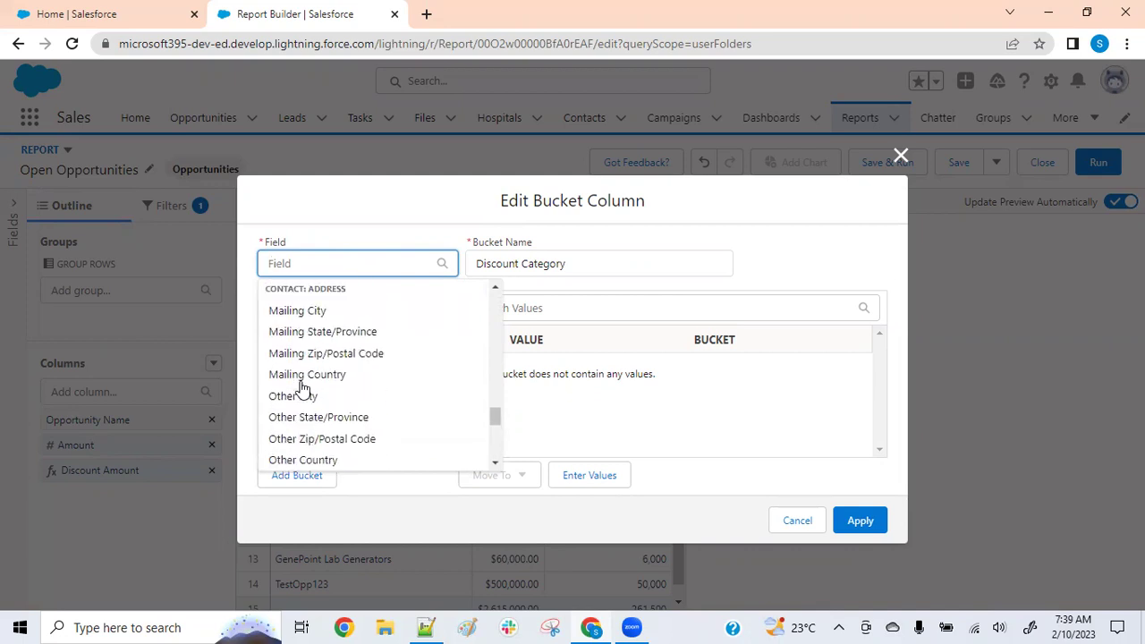
pyautogui.scroll(5, 302, 386)
pyautogui.scroll(6, 304, 387)
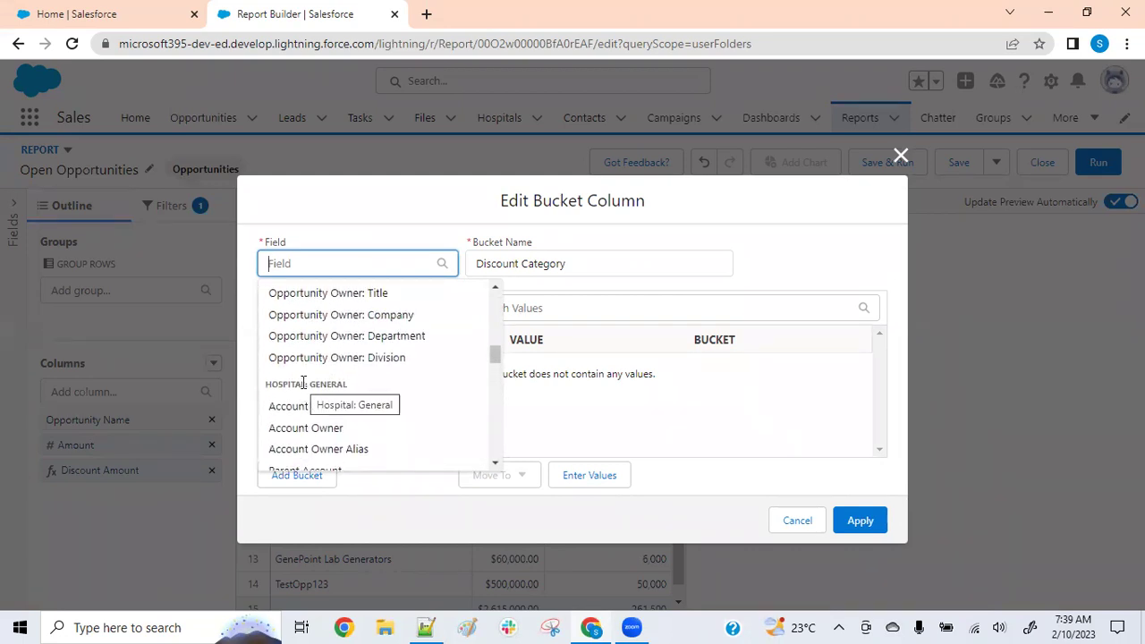
pyautogui.scroll(-8, 303, 383)
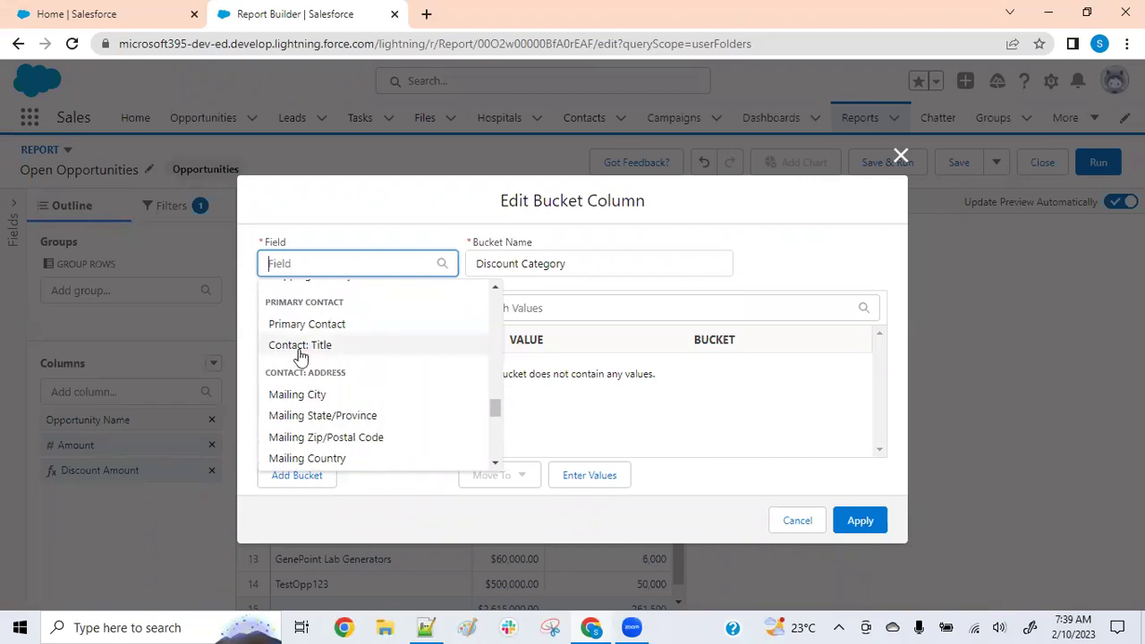
pyautogui.write('amou')
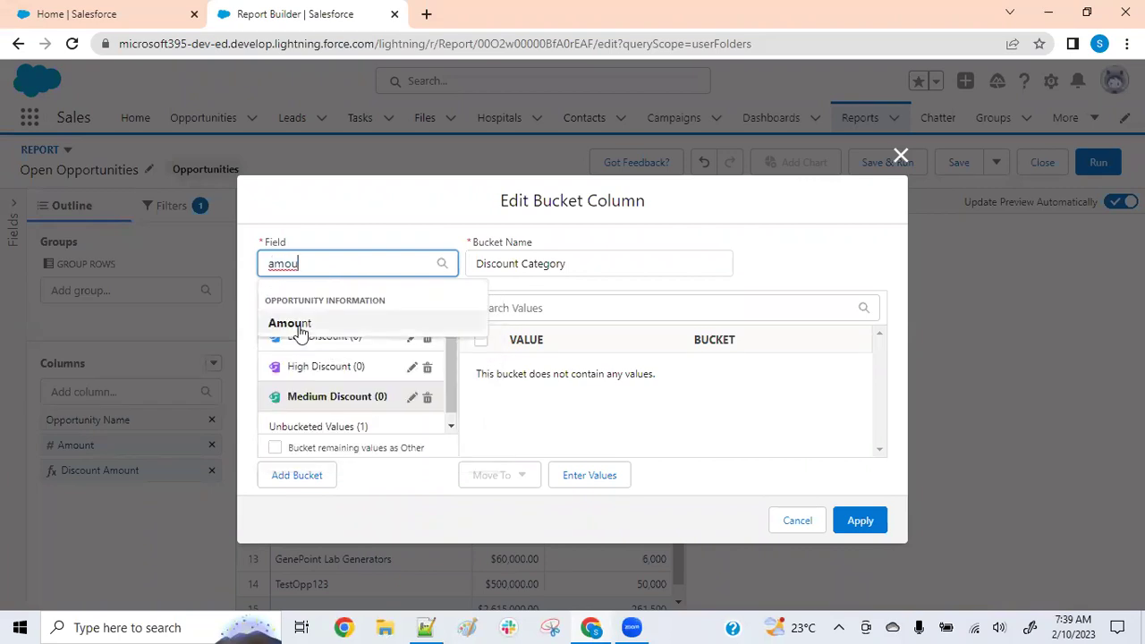
pyautogui.click(296, 325)
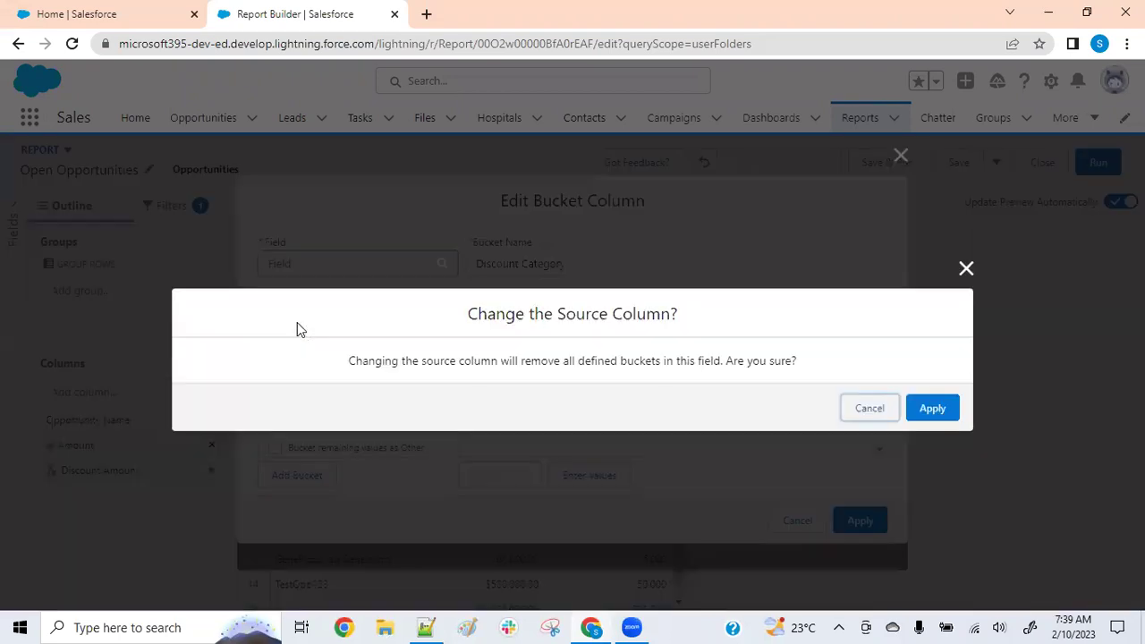
pyautogui.click(932, 408)
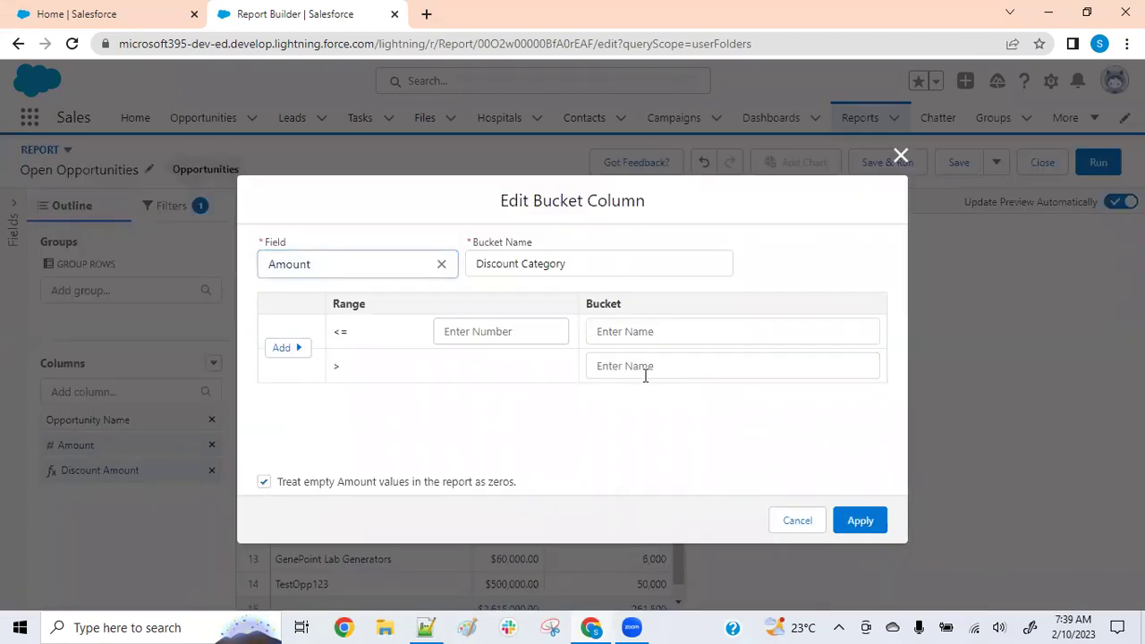
# Browse other candidate source fields, then choose Amount as the source field again
pyautogui.click(440, 264)
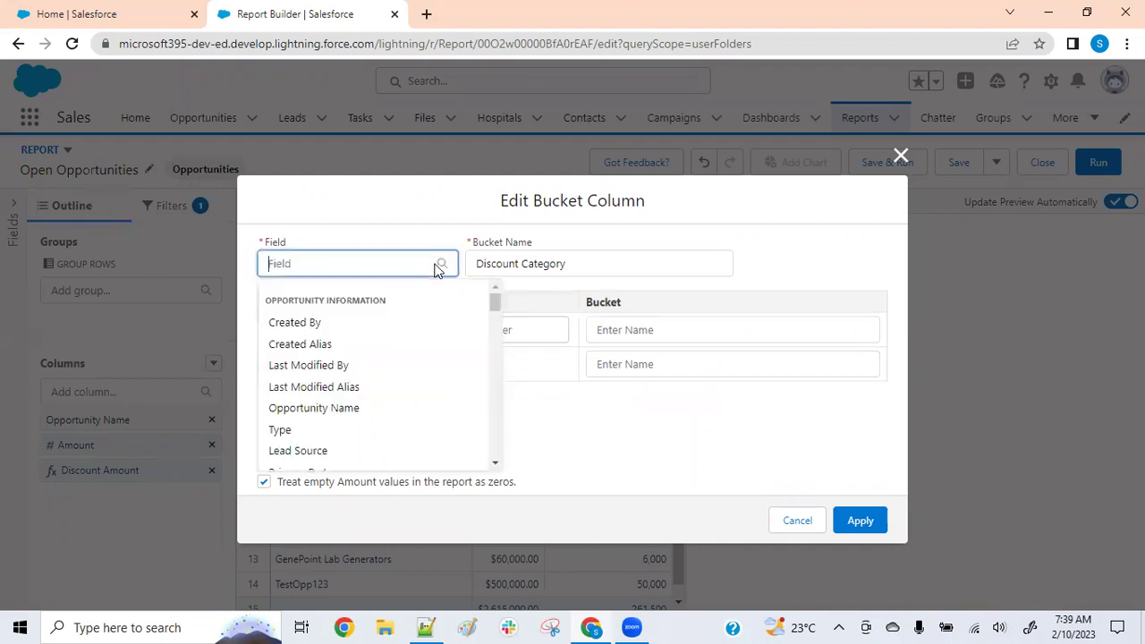
pyautogui.scroll(-3, 417, 373)
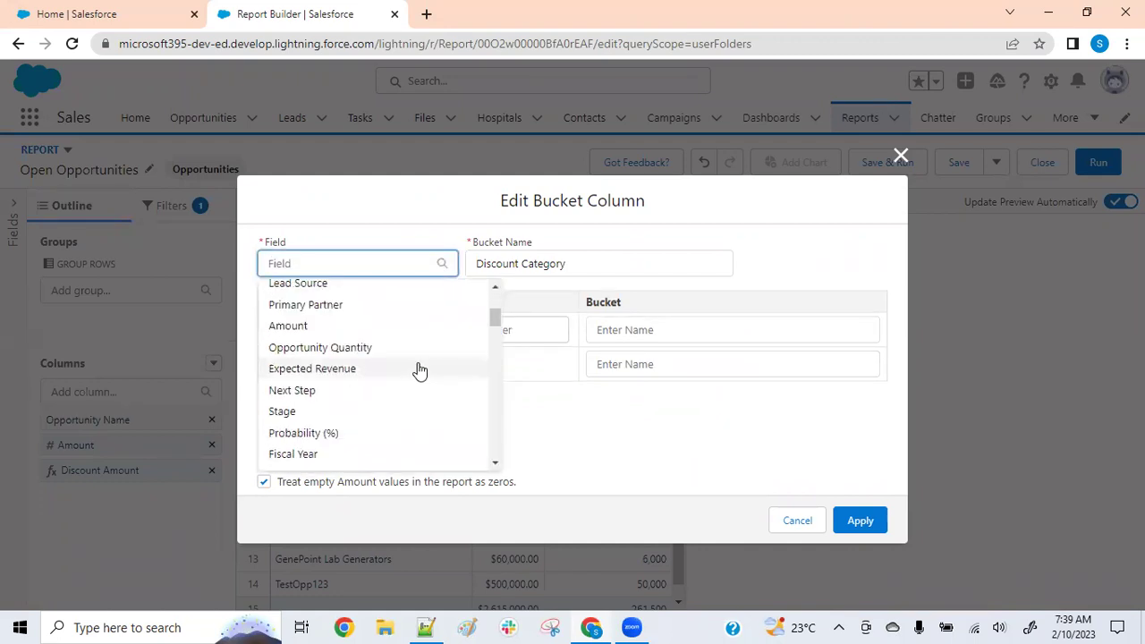
pyautogui.scroll(-2, 419, 370)
pyautogui.scroll(-2, 420, 371)
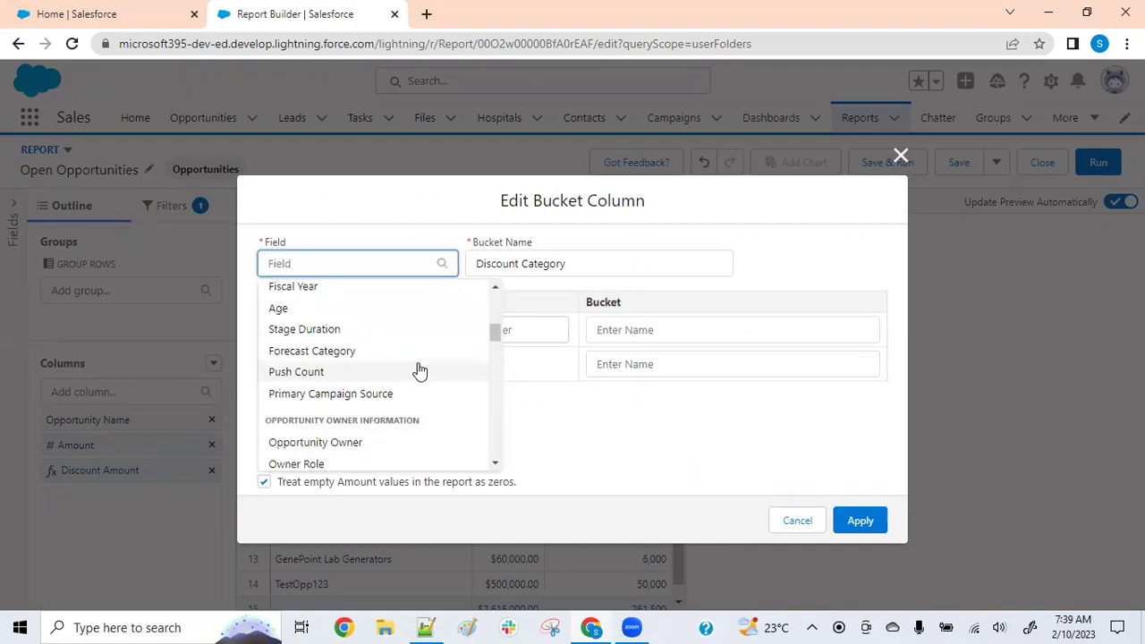
pyautogui.write('D')
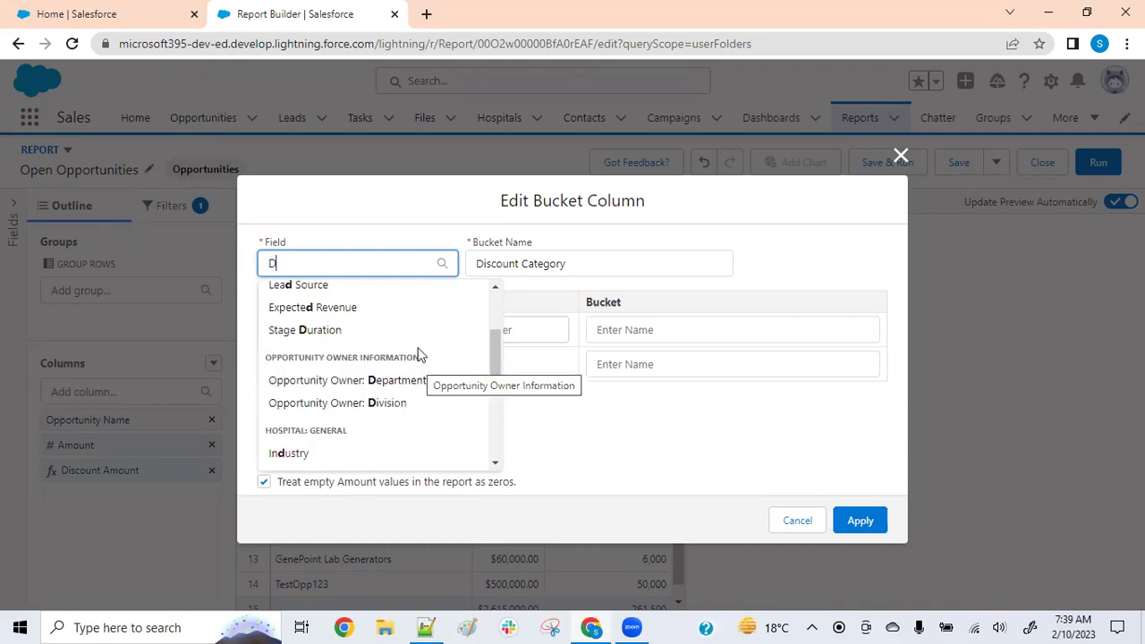
pyautogui.scroll(-3, 419, 362)
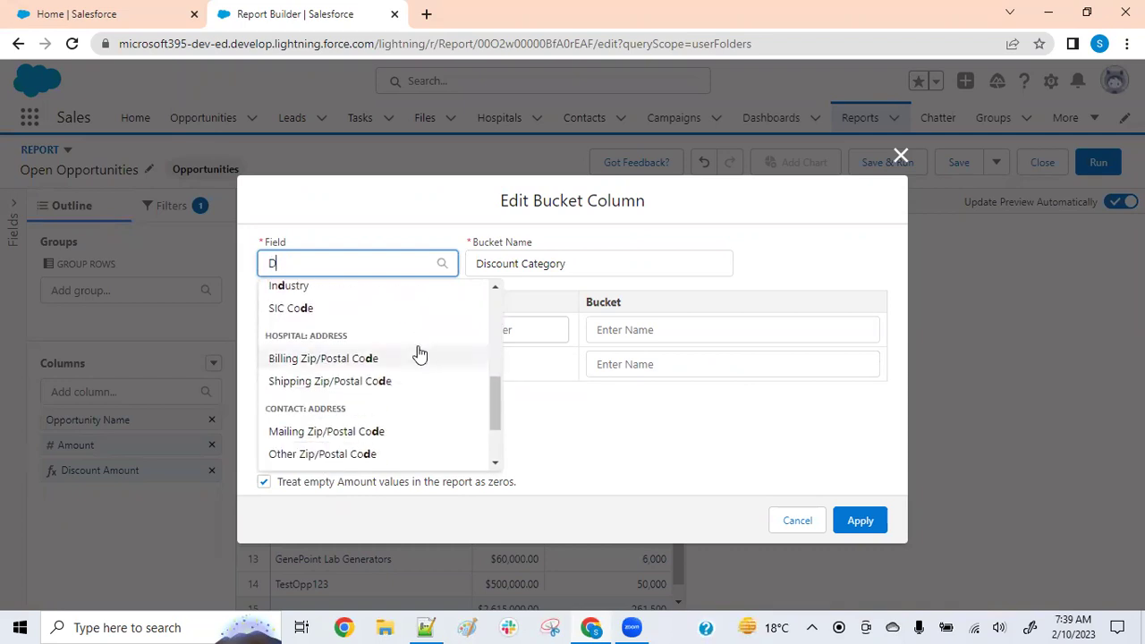
pyautogui.scroll(-2, 420, 354)
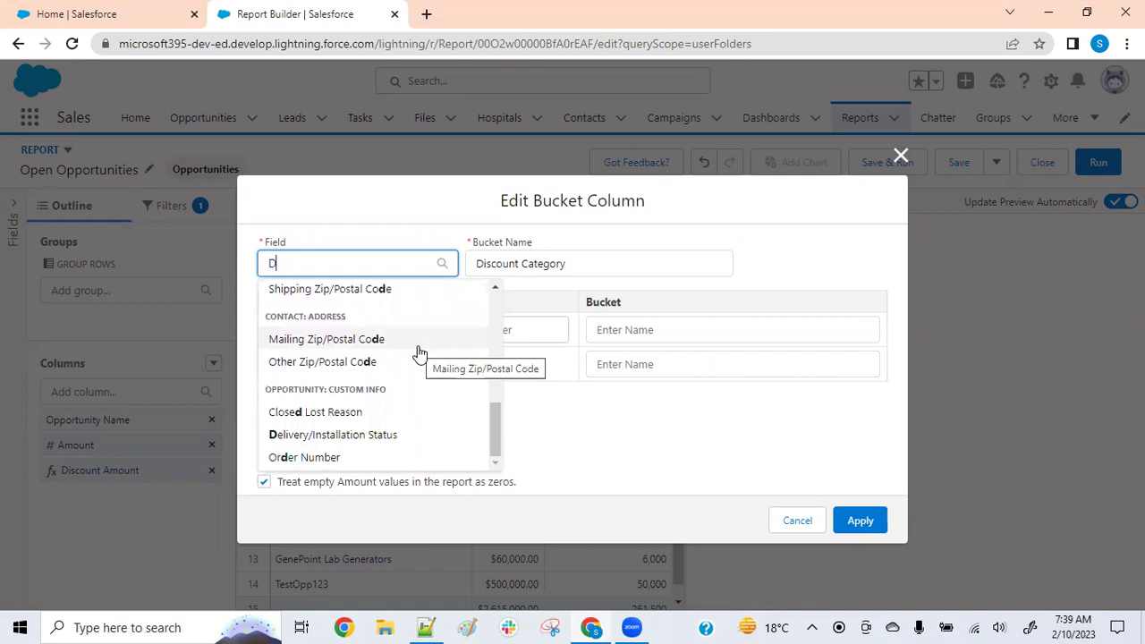
pyautogui.scroll(5, 419, 351)
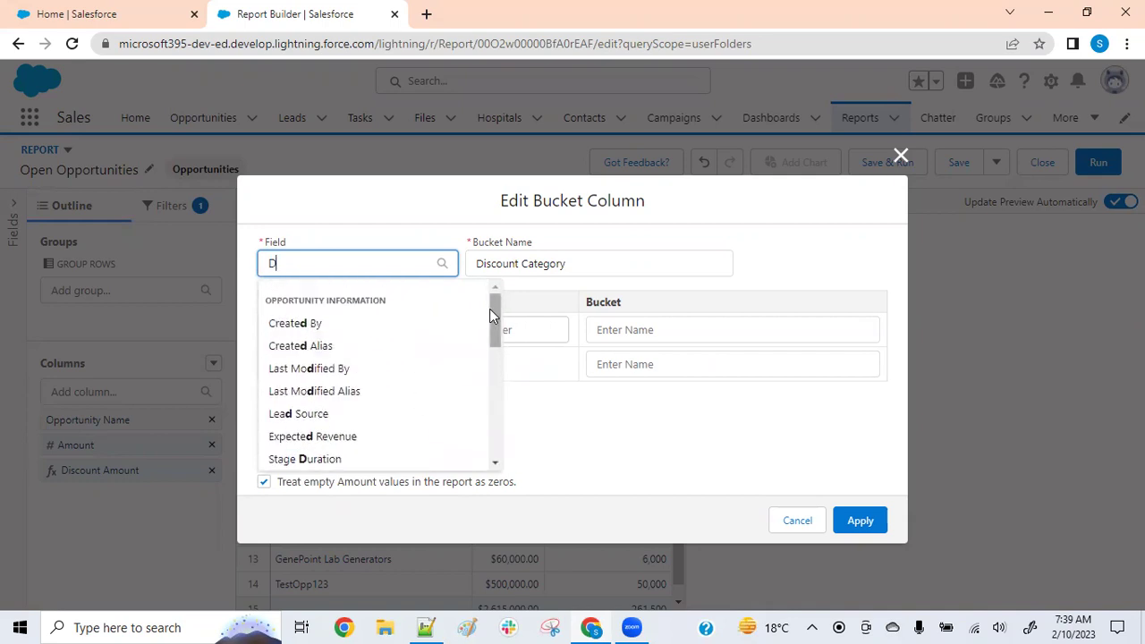
pyautogui.moveTo(494, 305); pyautogui.dragTo(490, 335)
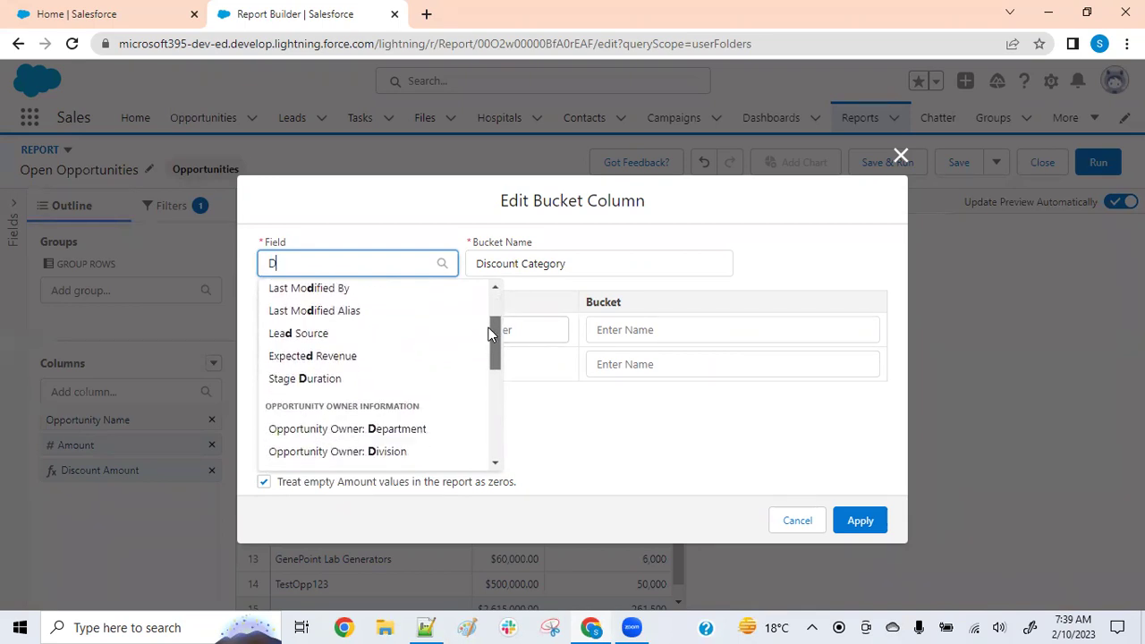
pyautogui.moveTo(490, 335); pyautogui.dragTo(489, 332)
pyautogui.write('Amou')
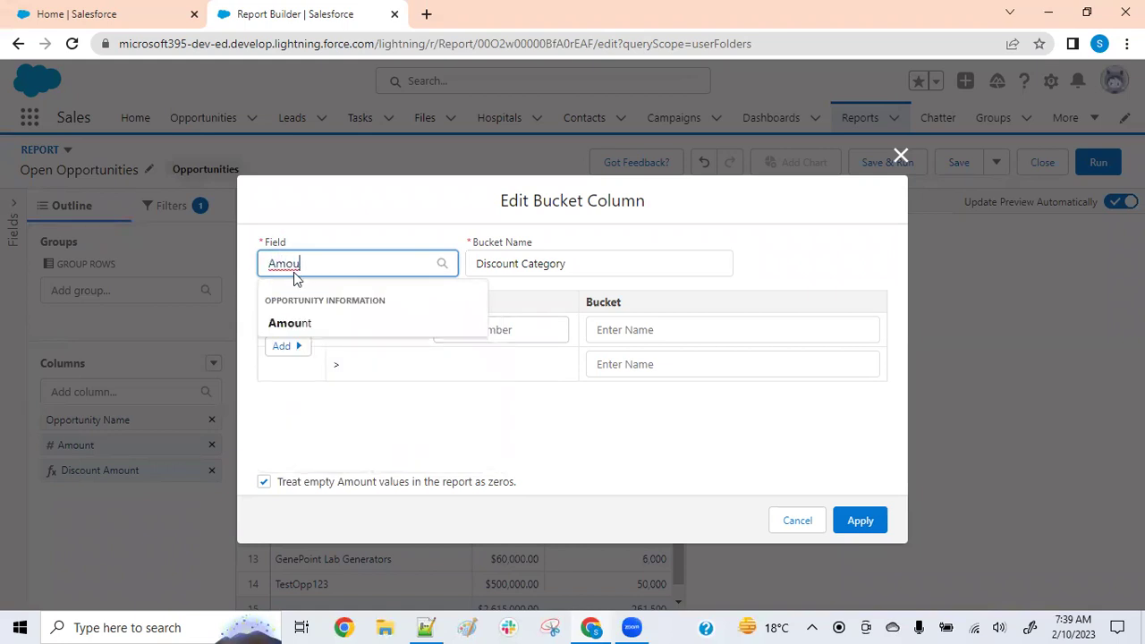
pyautogui.click(286, 323)
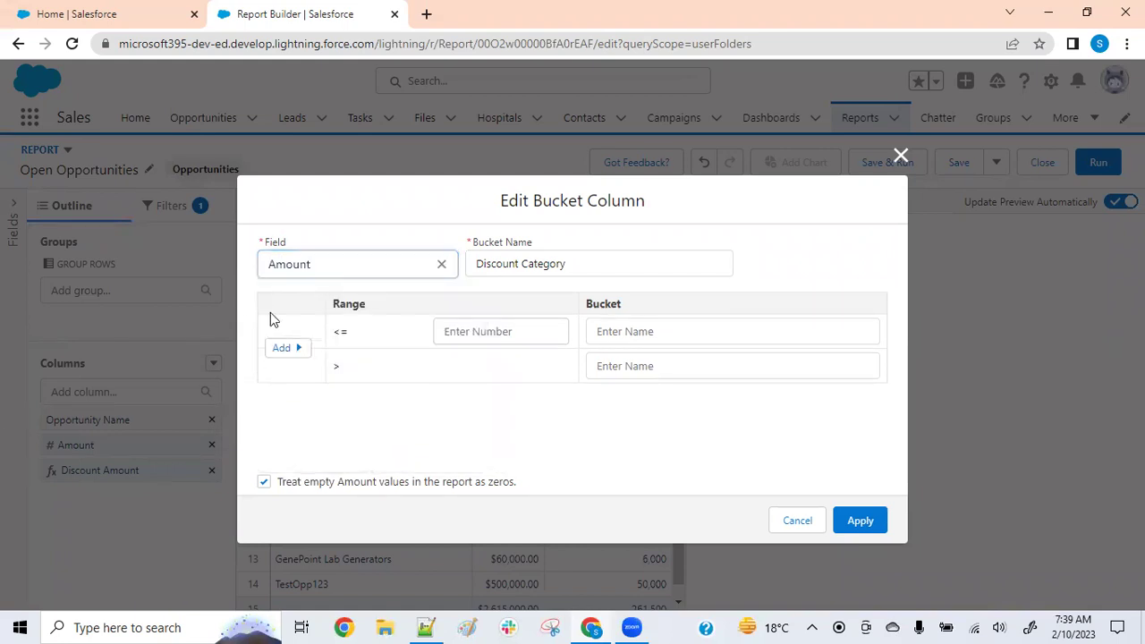
# Discard the bucket edits, save Open Opportunities, and start a new bucket column on Amount
pyautogui.click(808, 522)
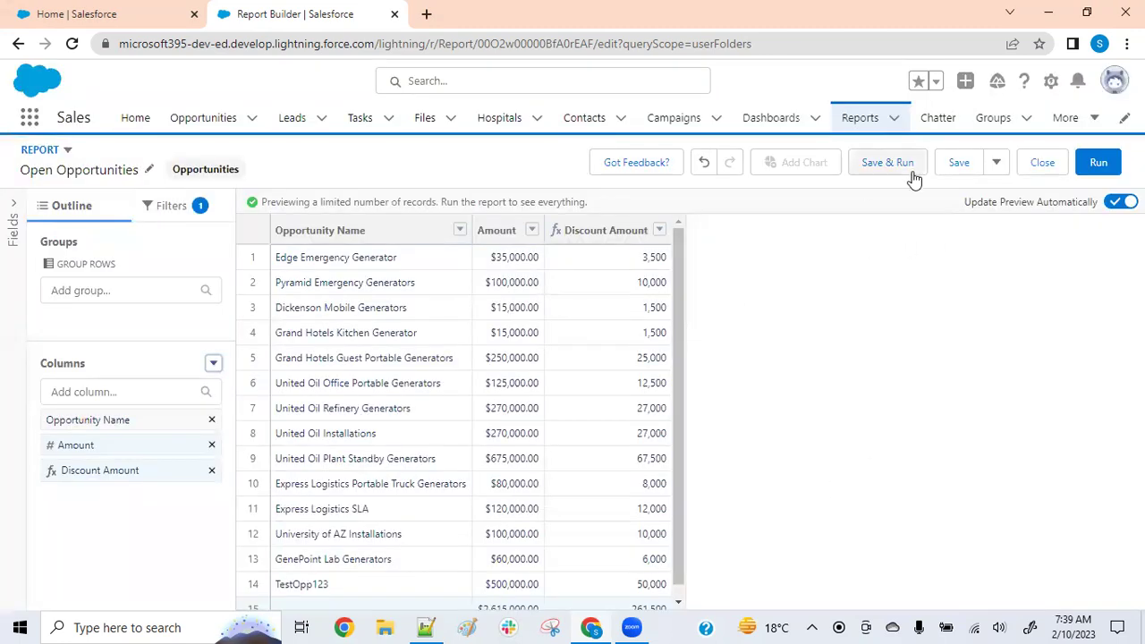
pyautogui.click(960, 164)
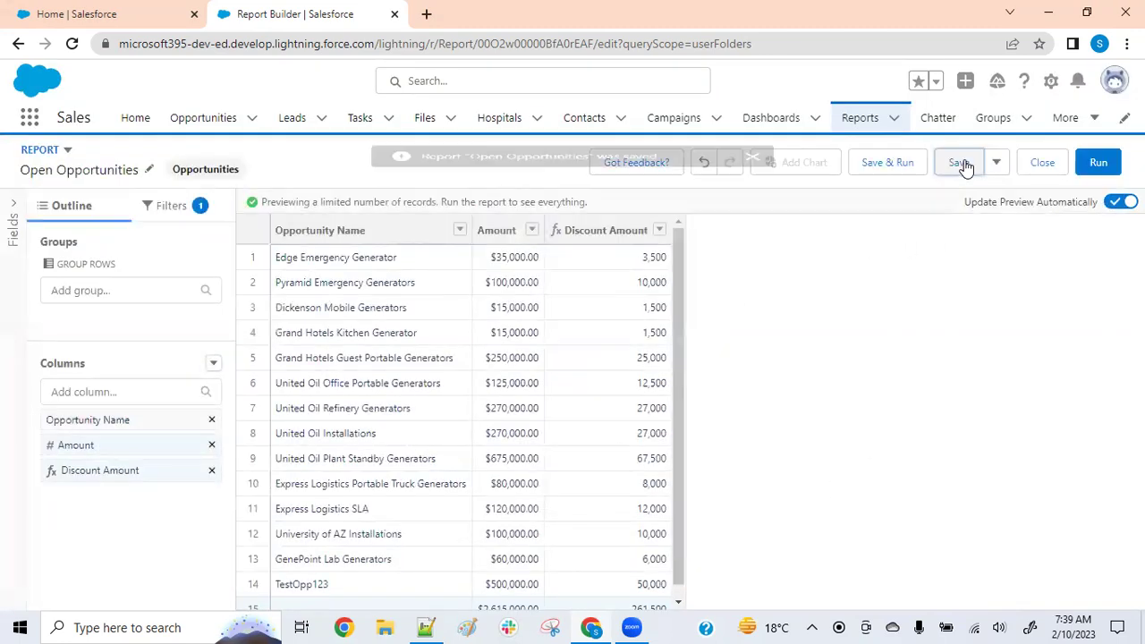
pyautogui.click(212, 364)
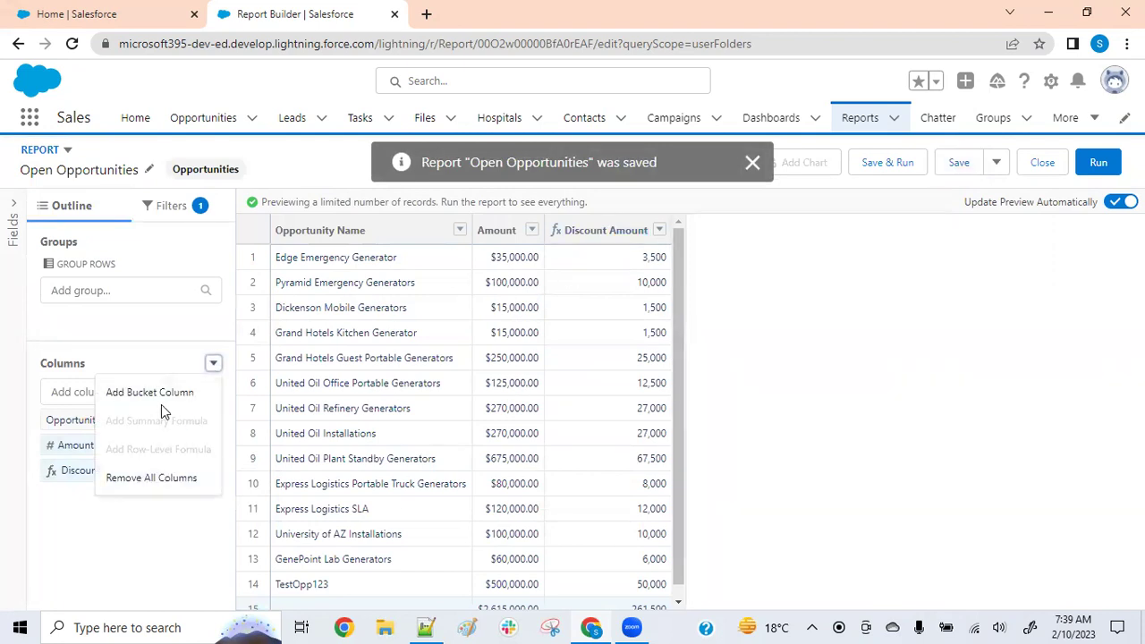
pyautogui.click(163, 393)
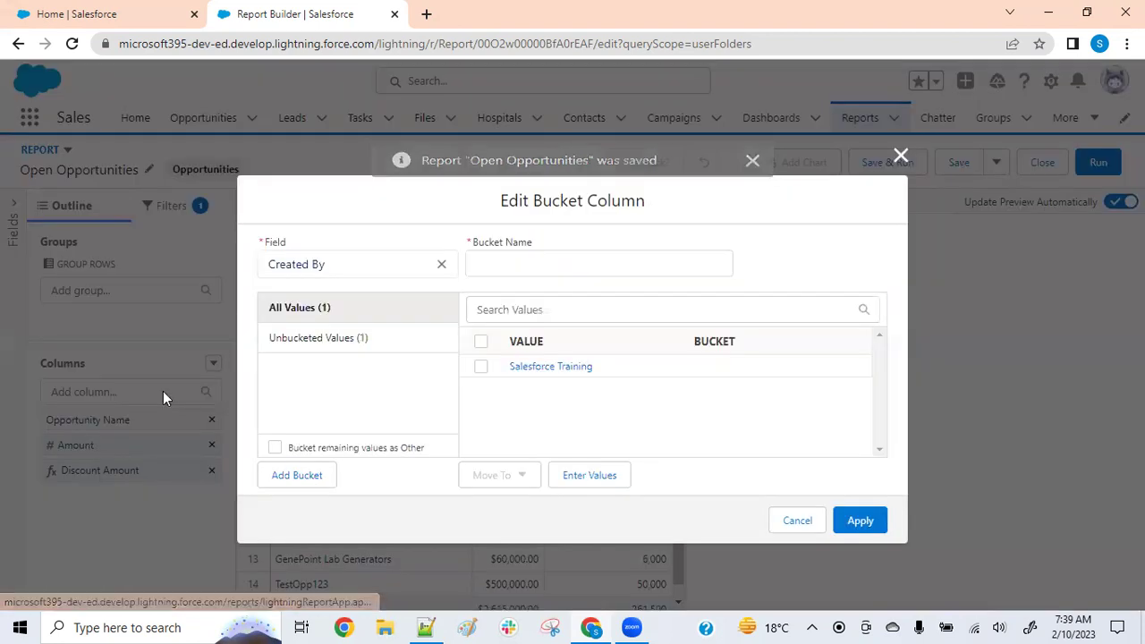
pyautogui.click(441, 264)
pyautogui.write('d')
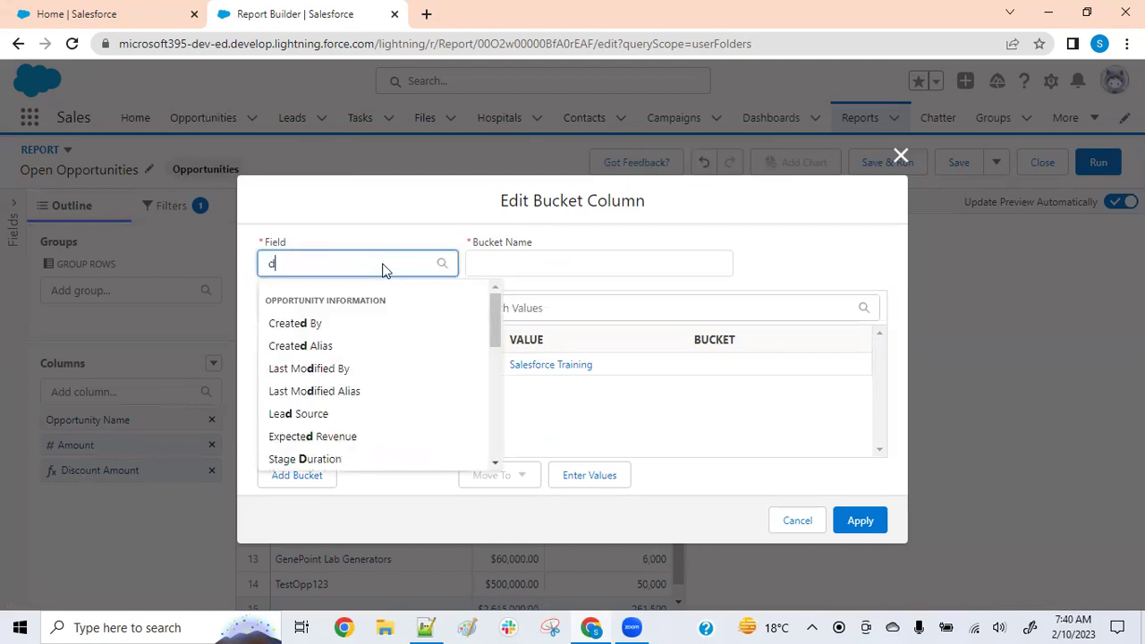
pyautogui.write('i')
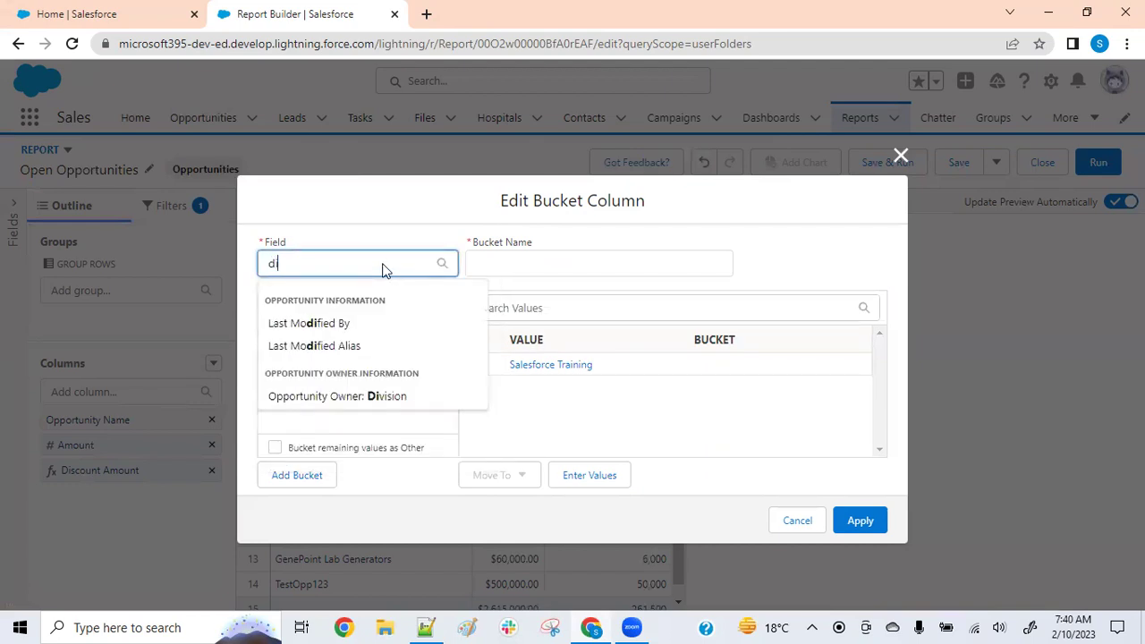
pyautogui.write('s')
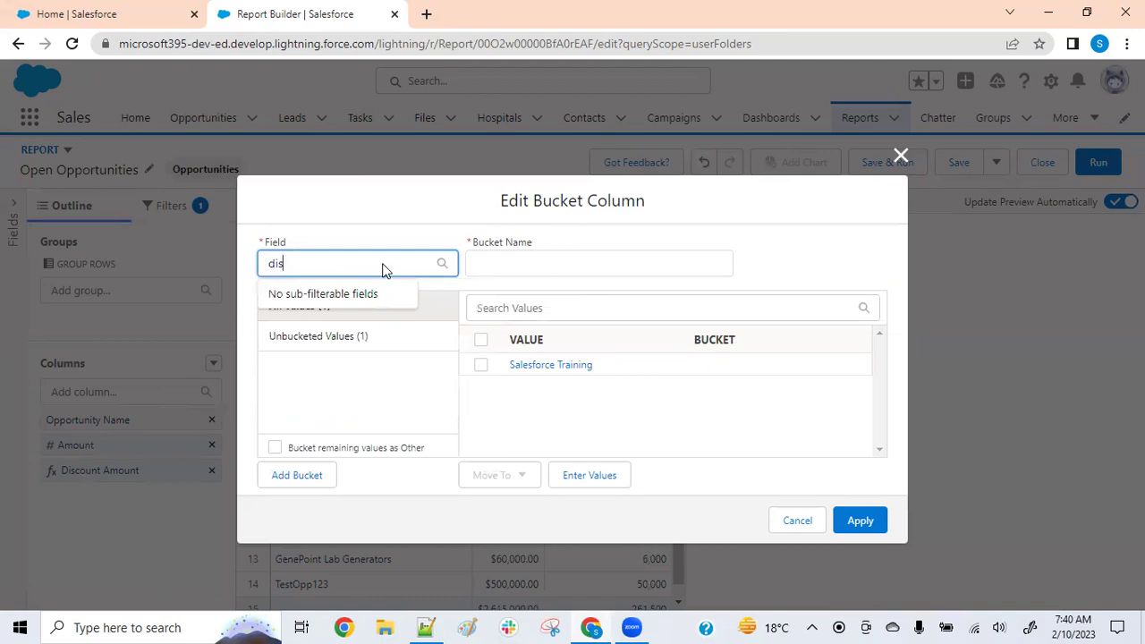
pyautogui.press('BackSpace')
pyautogui.press('BackSpace')
pyautogui.press('BackSpace')
pyautogui.write('Amou')
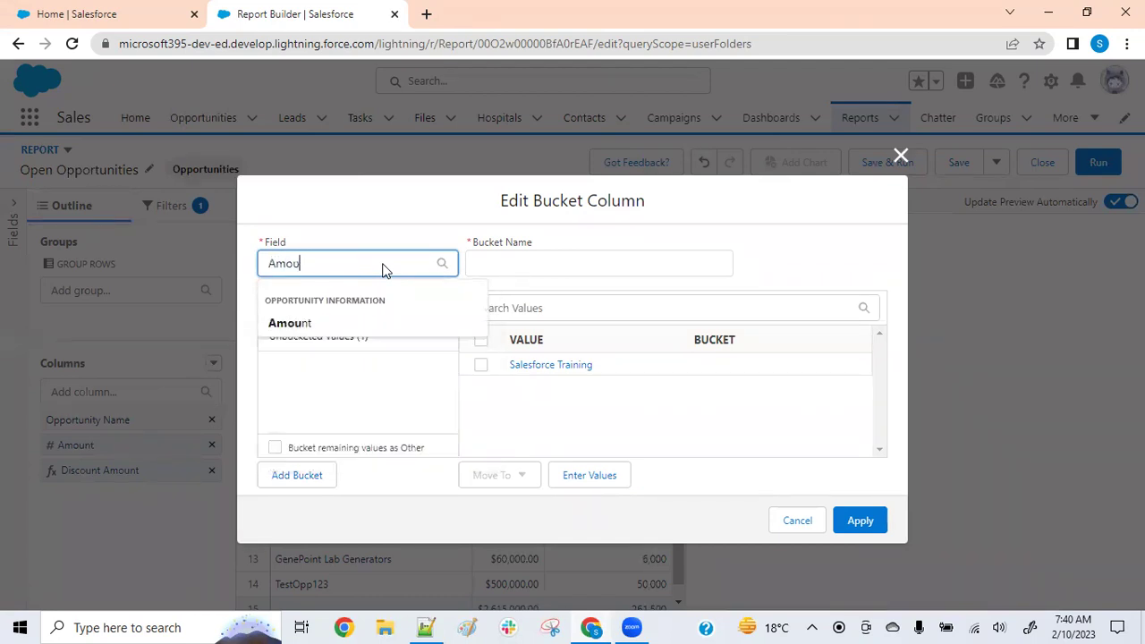
pyautogui.click(323, 327)
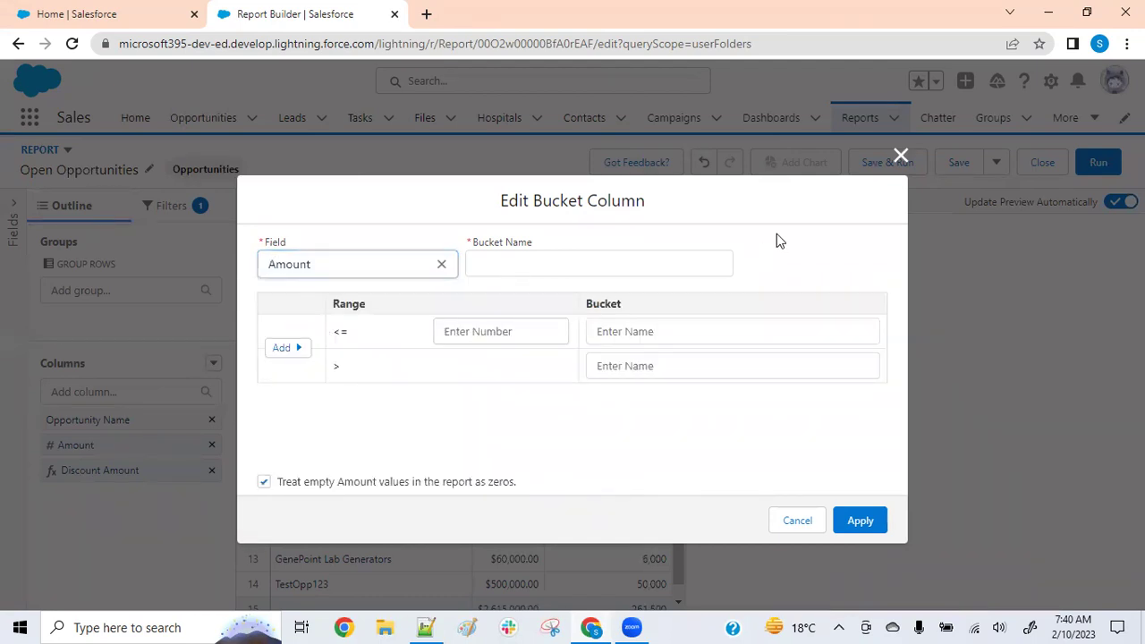
# Close the unfinished bucket editor and sort the preview ascending by Discount Amount
pyautogui.click(899, 155)
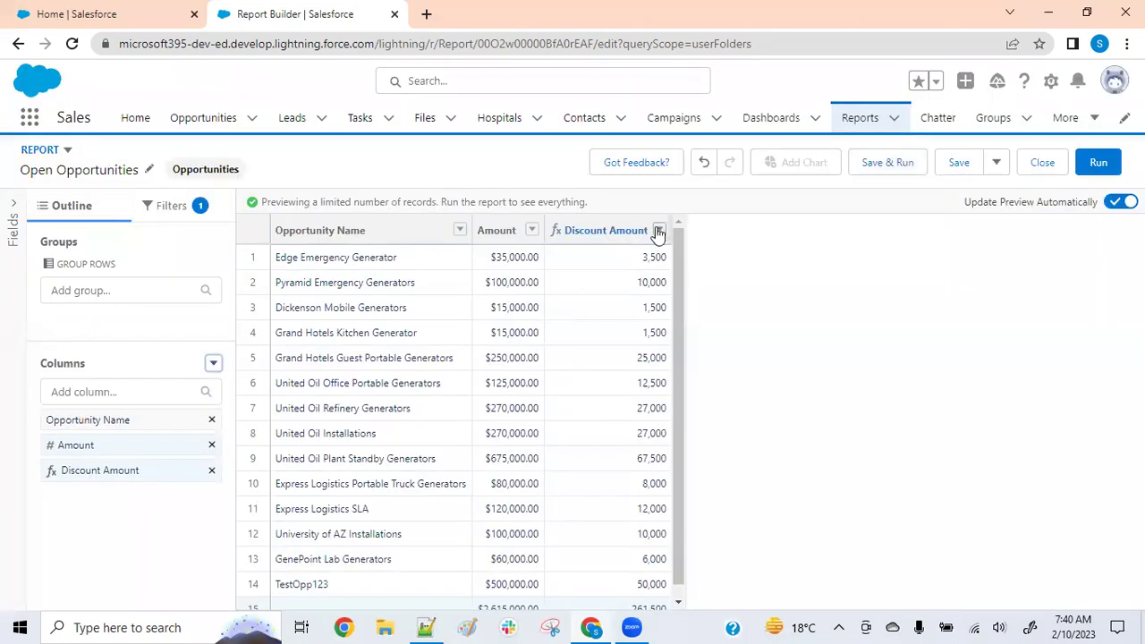
pyautogui.click(659, 232)
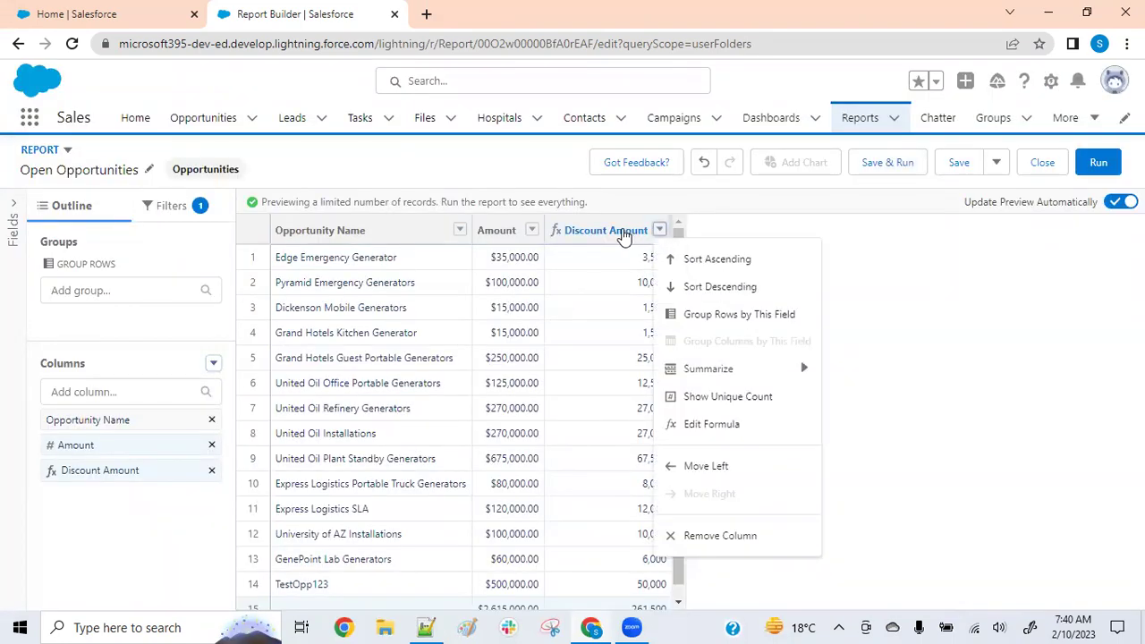
pyautogui.click(717, 259)
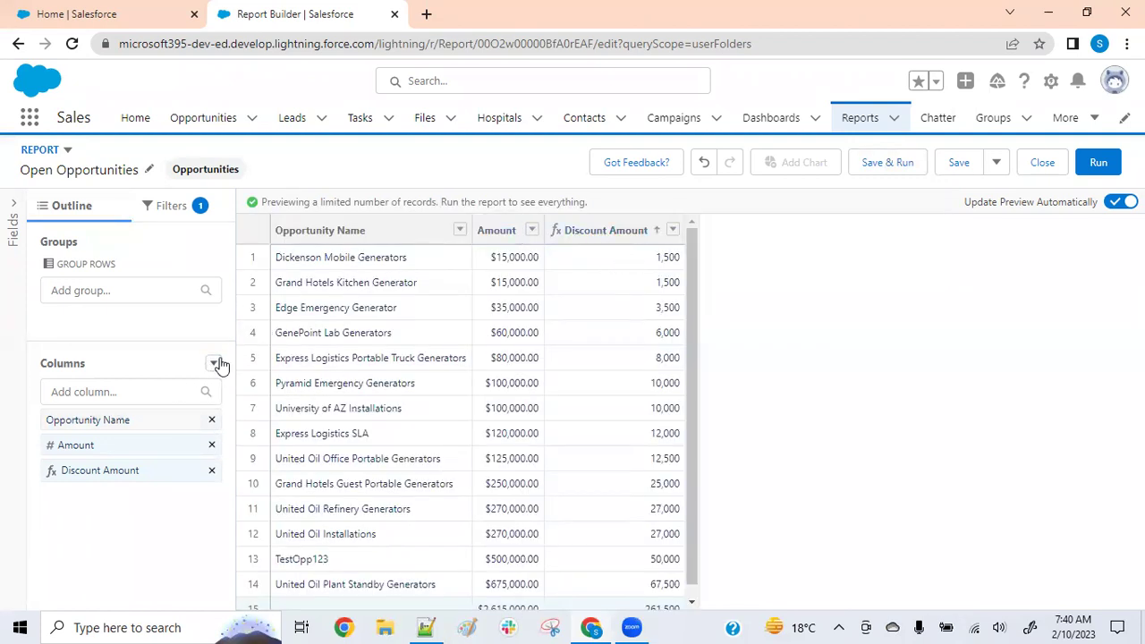
pyautogui.click(214, 364)
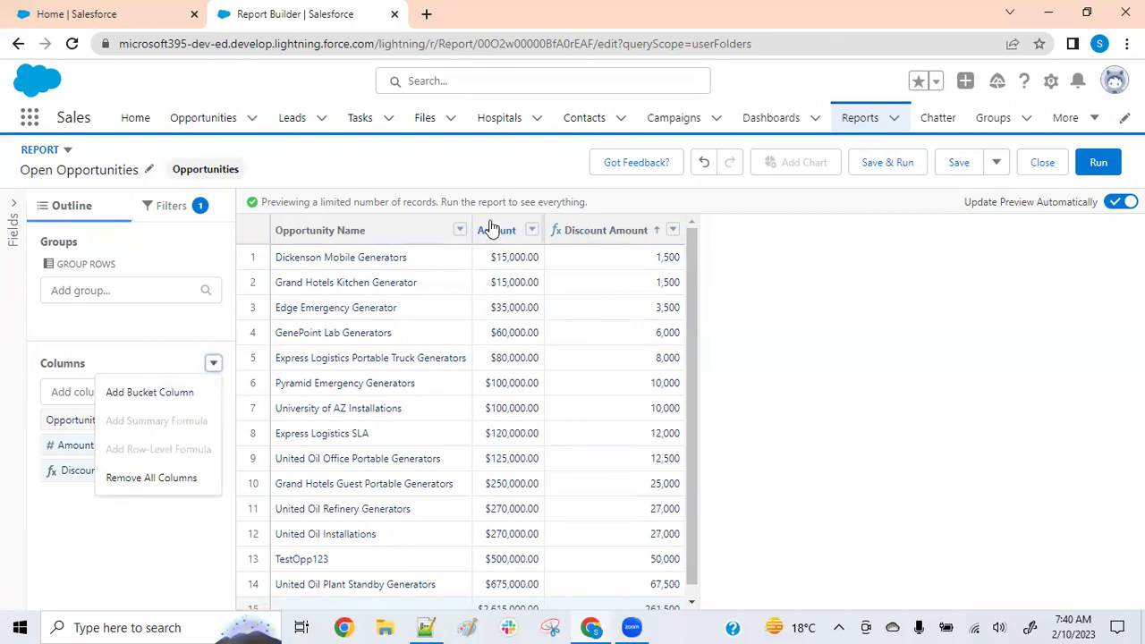
# Start an Amount bucket column with a first range up to 50,000 named Low Priority
pyautogui.click(138, 392)
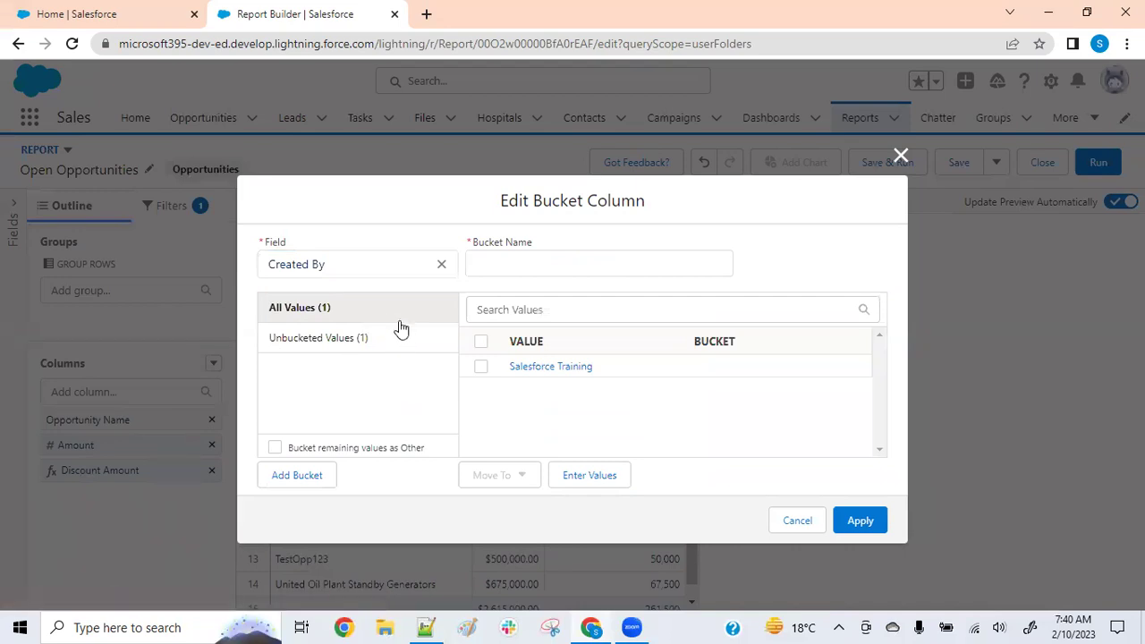
pyautogui.click(441, 264)
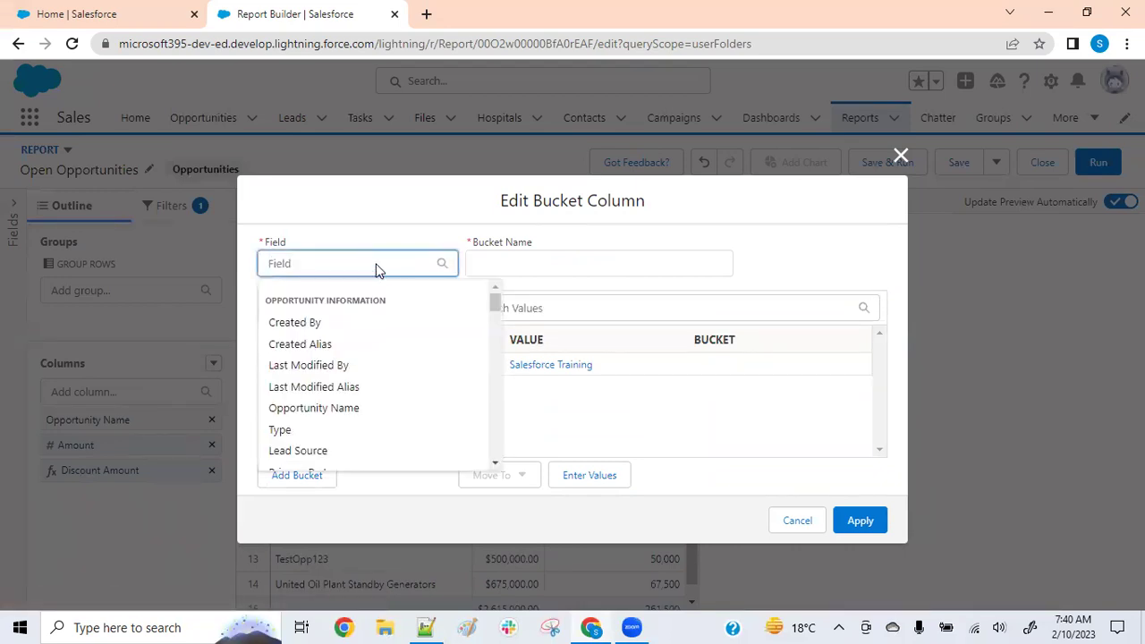
pyautogui.write('Amou')
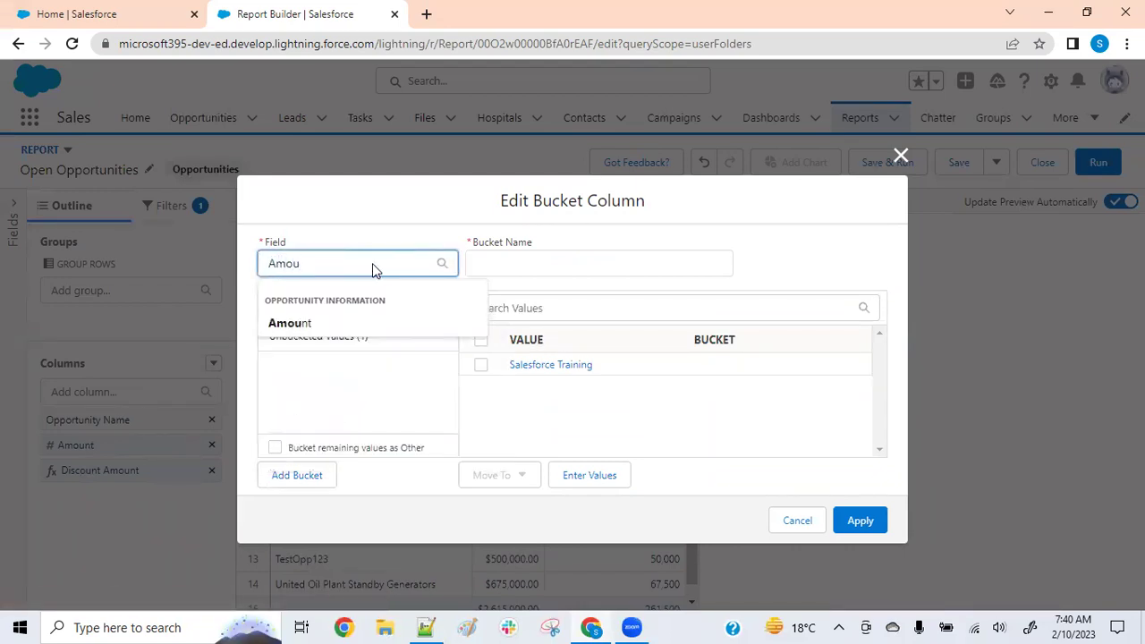
pyautogui.click(317, 323)
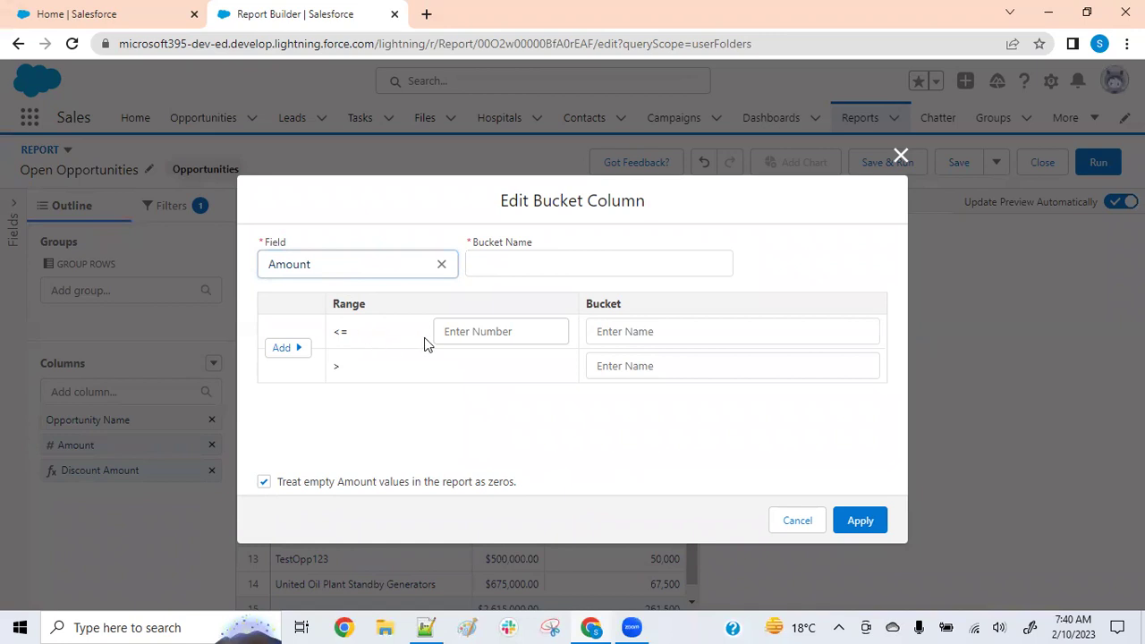
pyautogui.click(472, 333)
pyautogui.write('50000')
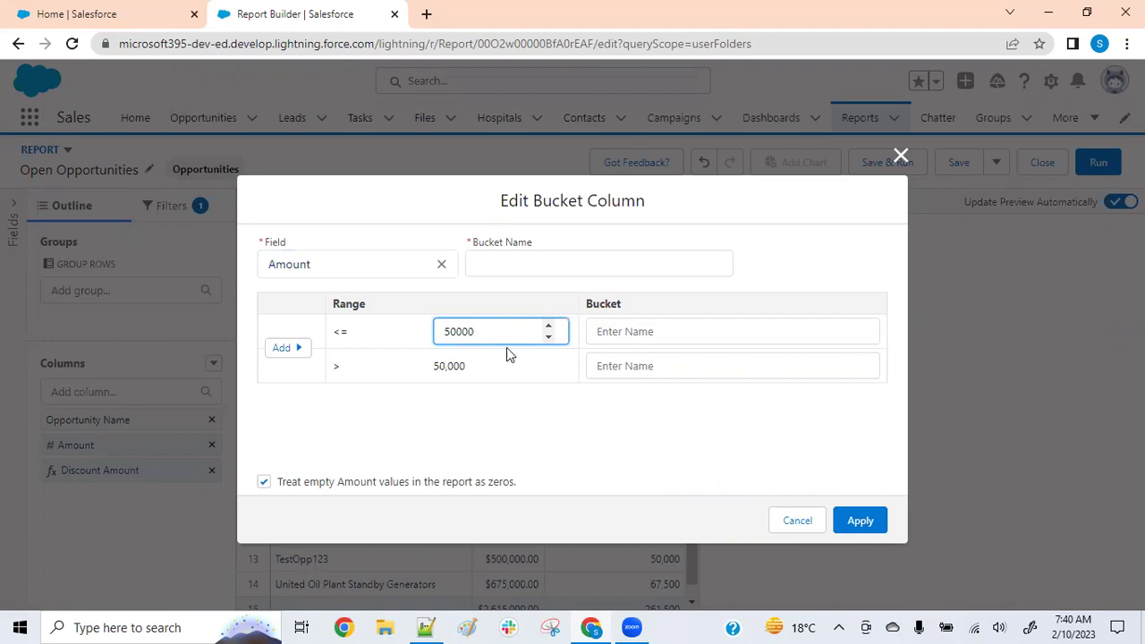
pyautogui.click(537, 388)
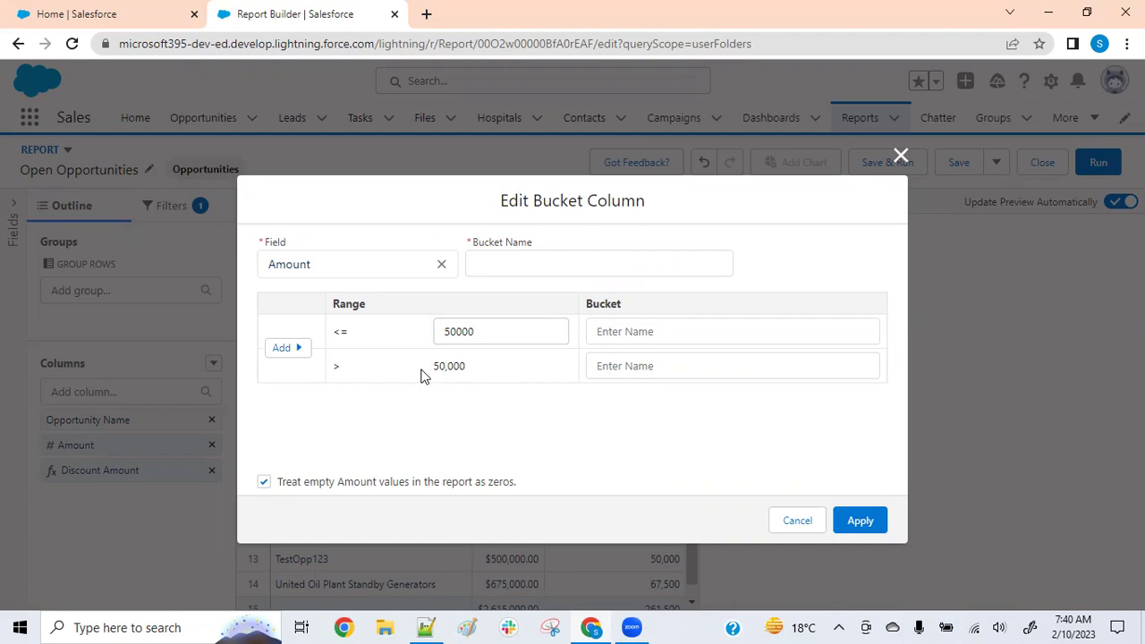
pyautogui.click(616, 333)
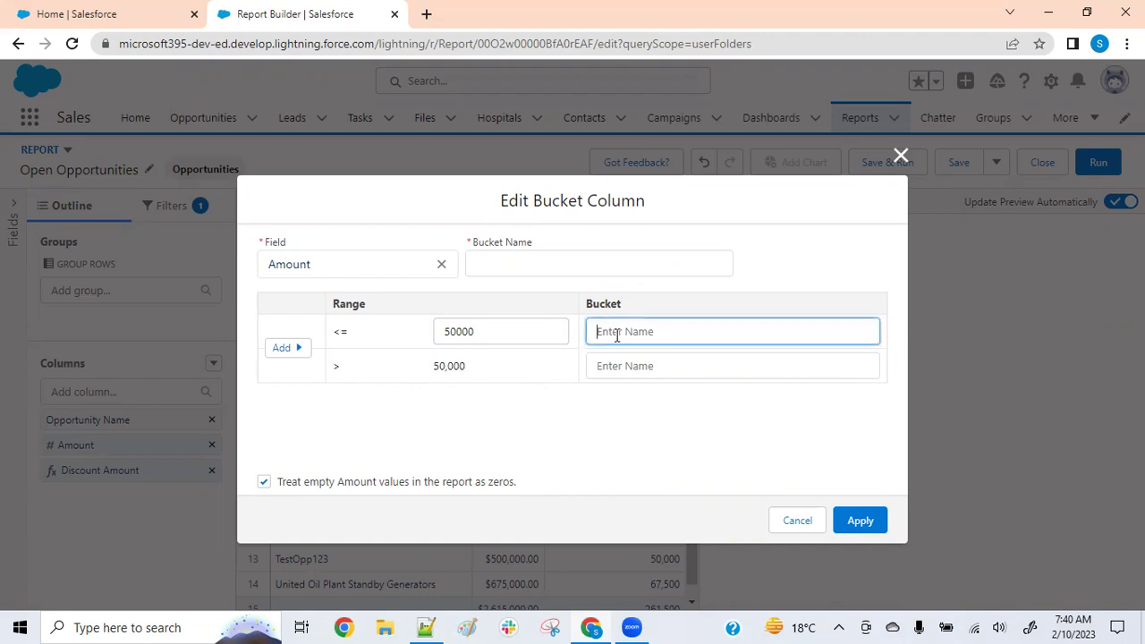
pyautogui.write('Low Priority')
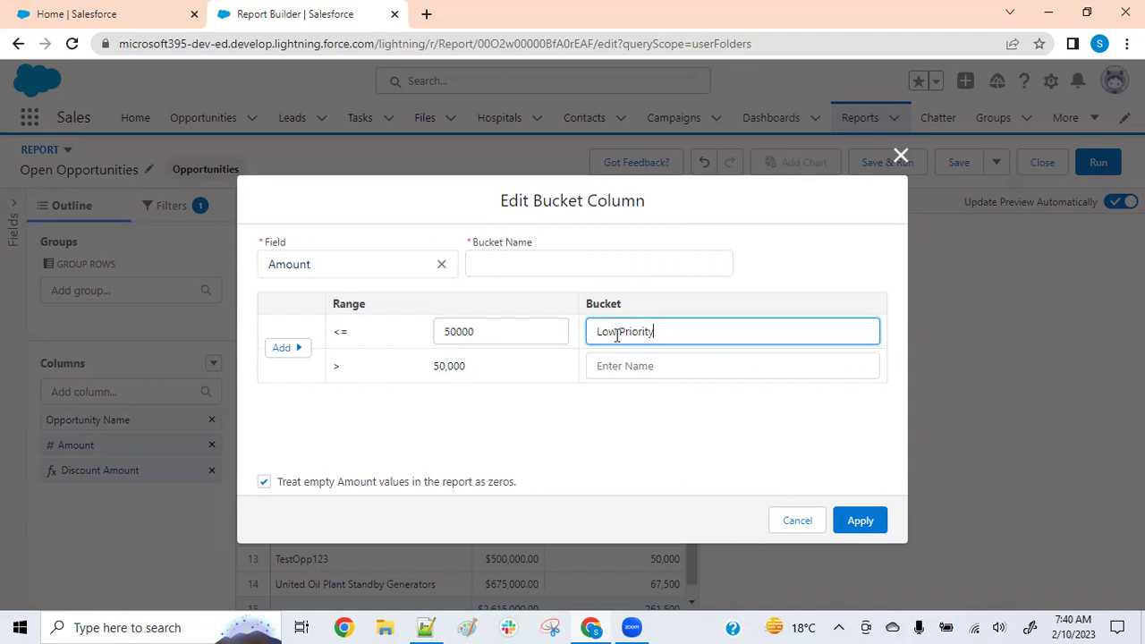
pyautogui.click(602, 404)
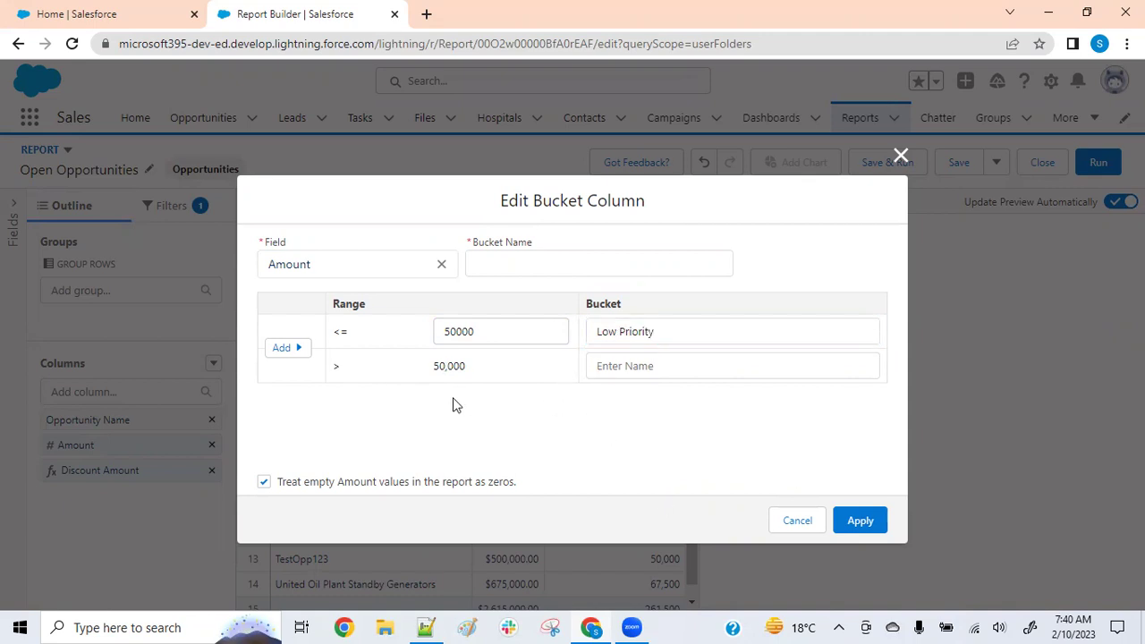
# Add a Medium Priority range up to 100,000, name the top range High Priority, and apply
pyautogui.click(284, 349)
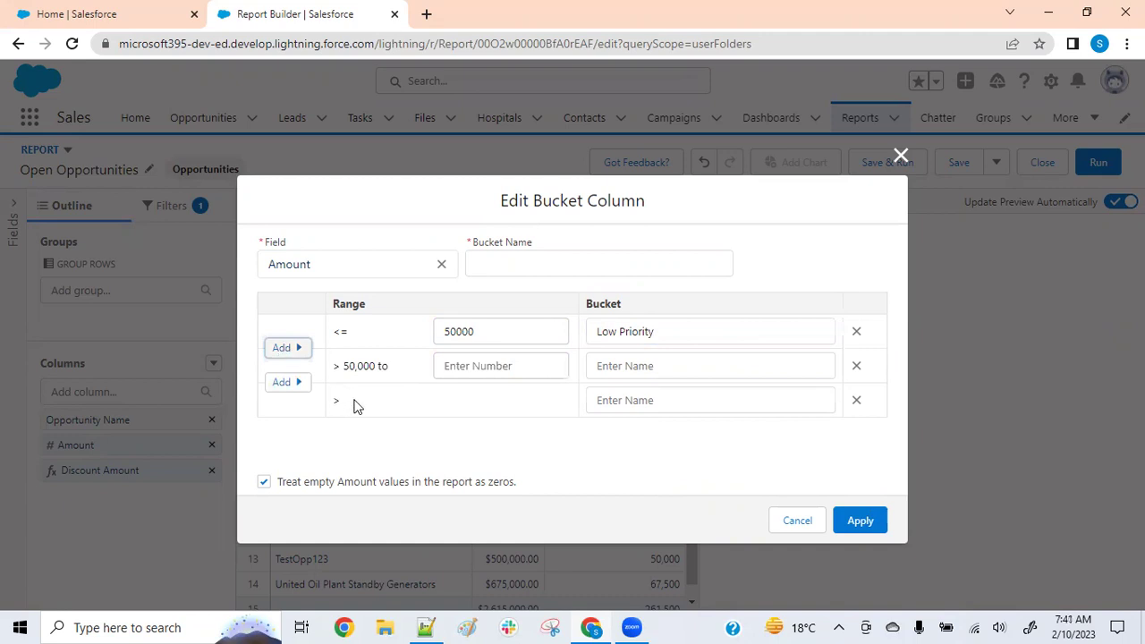
pyautogui.click(467, 369)
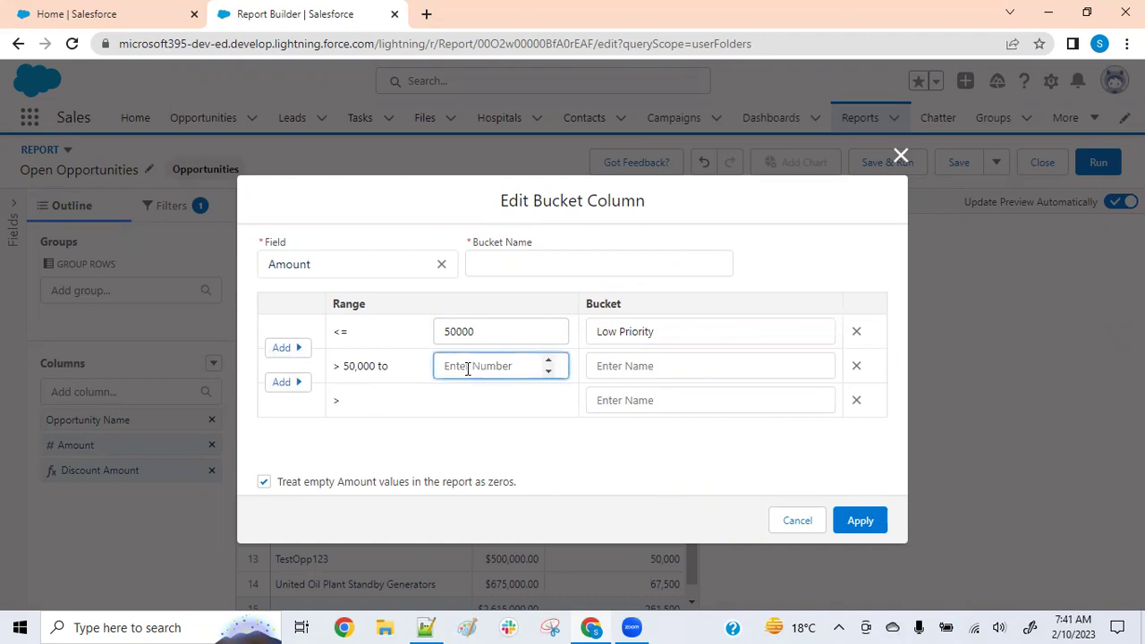
pyautogui.write('10000')
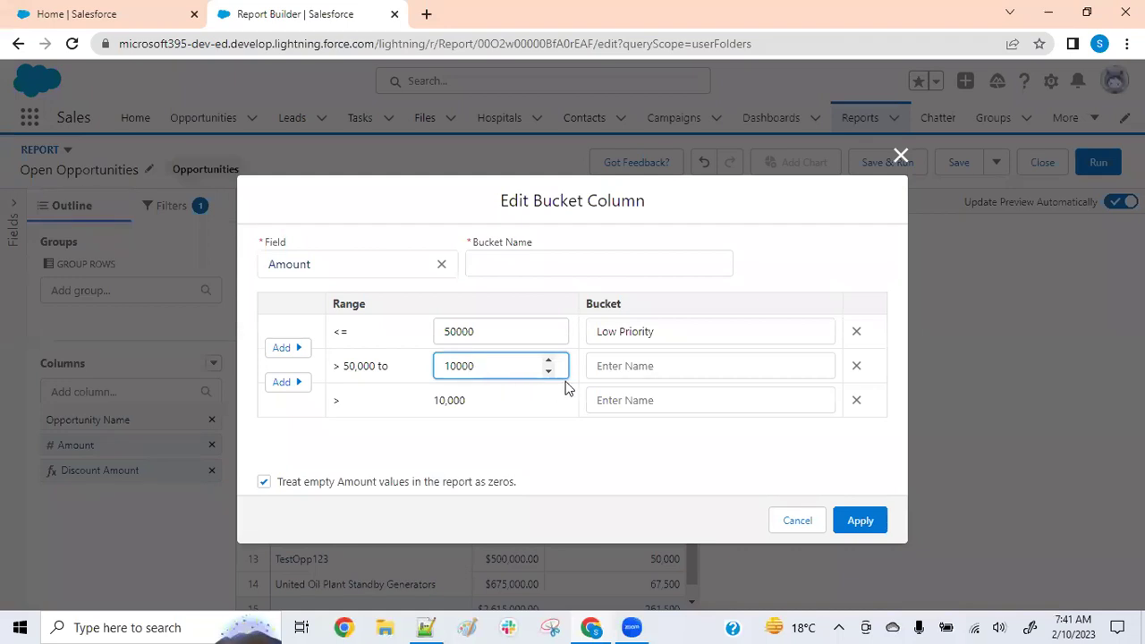
pyautogui.write('0')
pyautogui.click(621, 365)
pyautogui.write('Med')
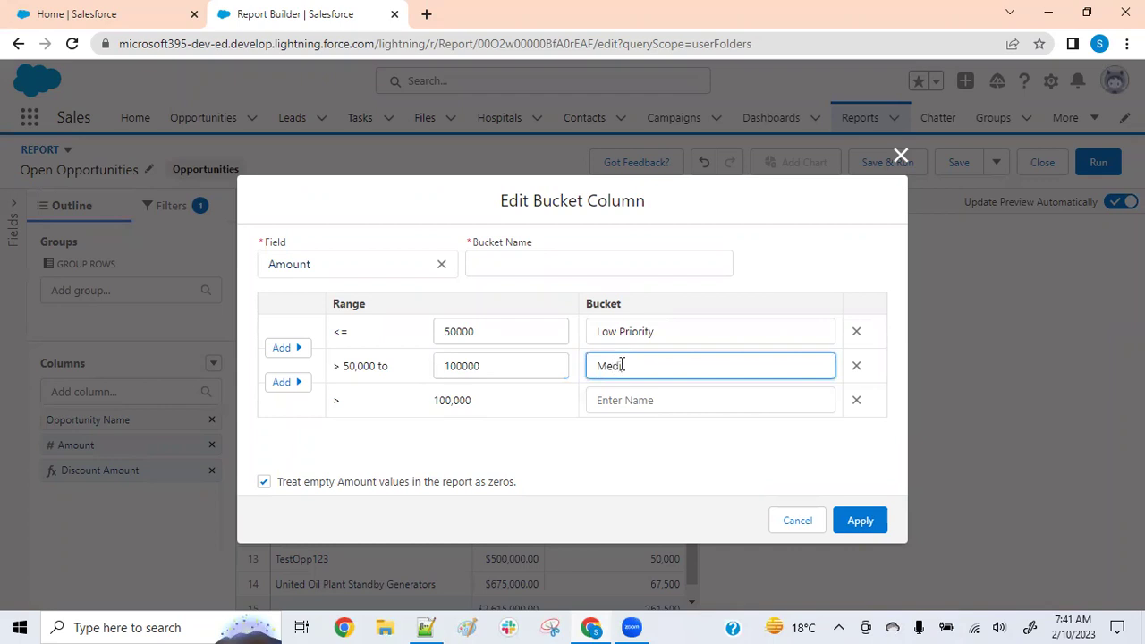
pyautogui.write('ium Priority')
pyautogui.click(513, 429)
pyautogui.click(633, 405)
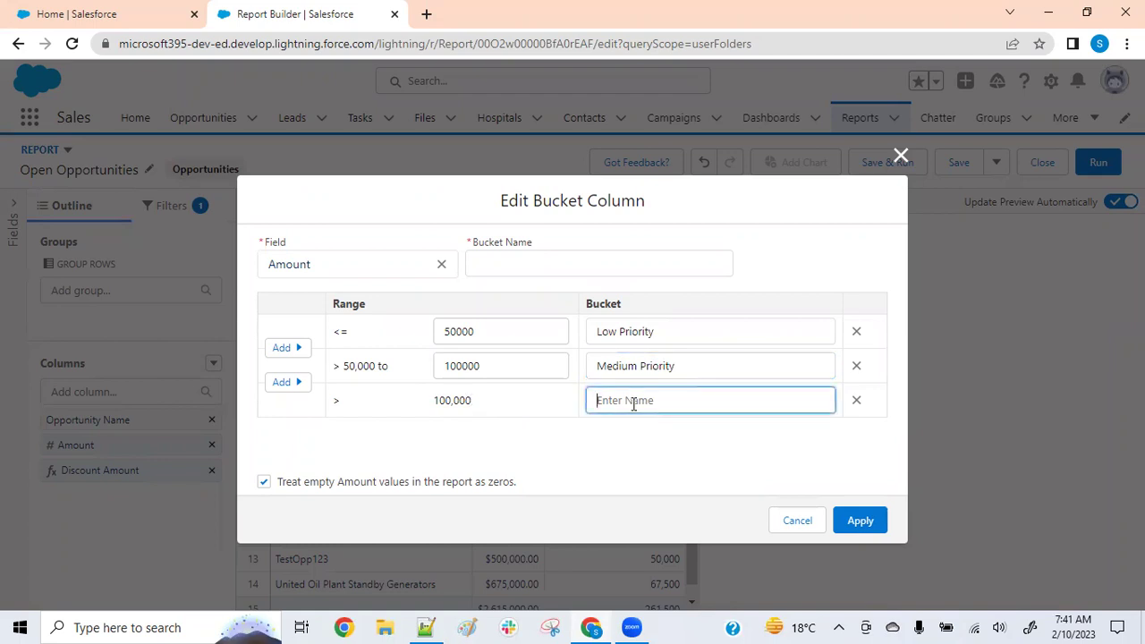
pyautogui.write('High Priority')
pyautogui.click(626, 454)
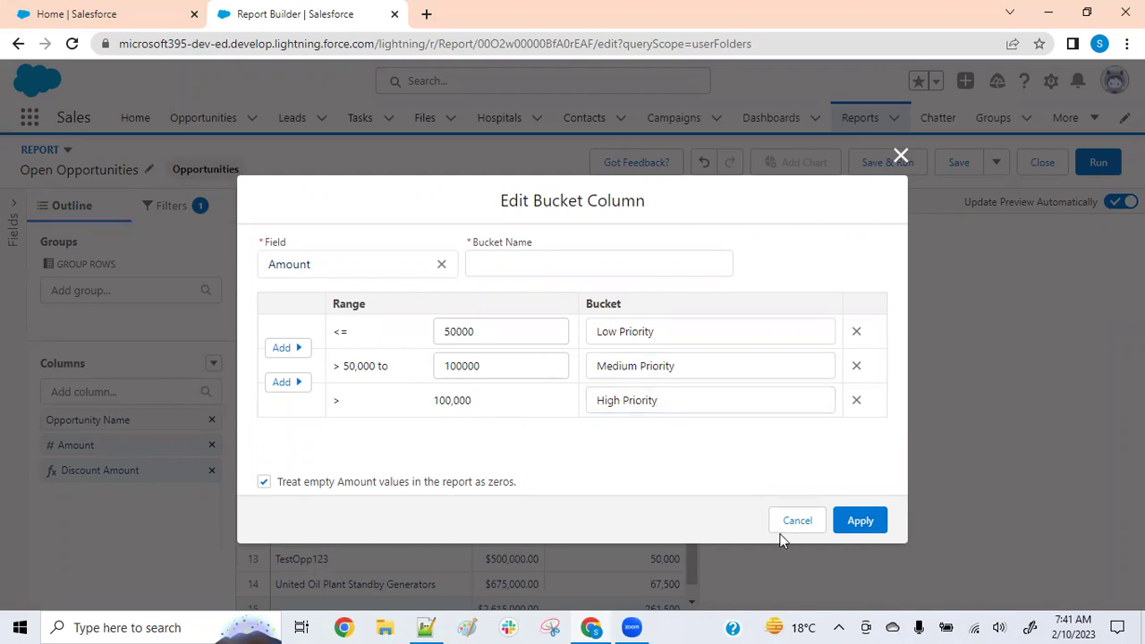
pyautogui.click(850, 524)
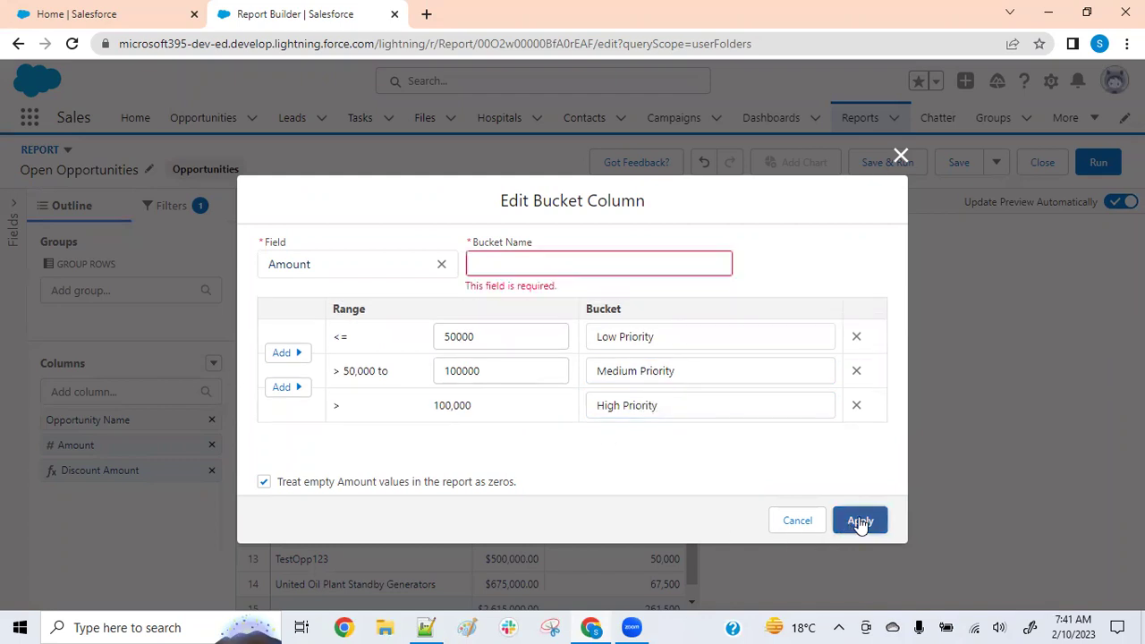
# Name the bucket column 'Category' and add it, labelling opportunities Low, Medium or High Priority
pyautogui.click(547, 257)
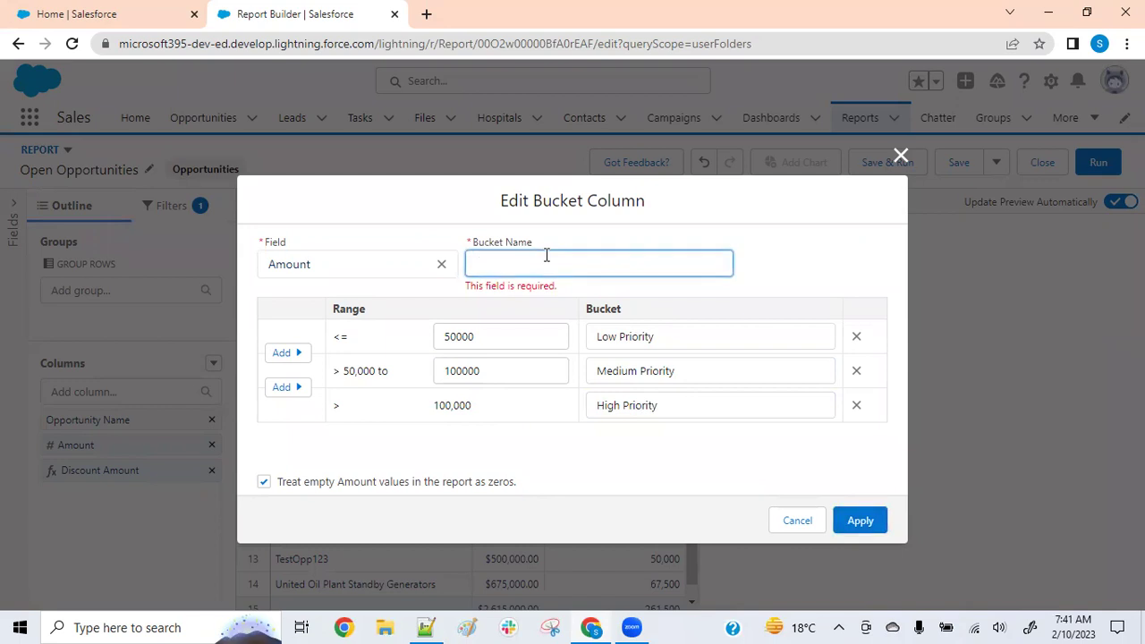
pyautogui.write('Category')
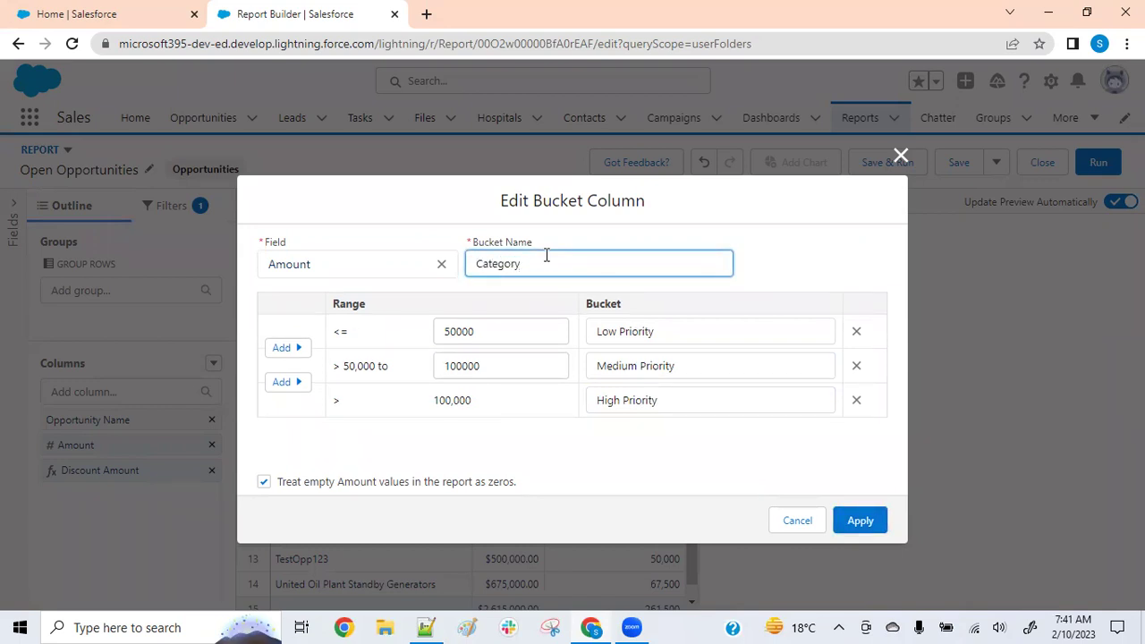
pyautogui.click(620, 455)
pyautogui.click(868, 521)
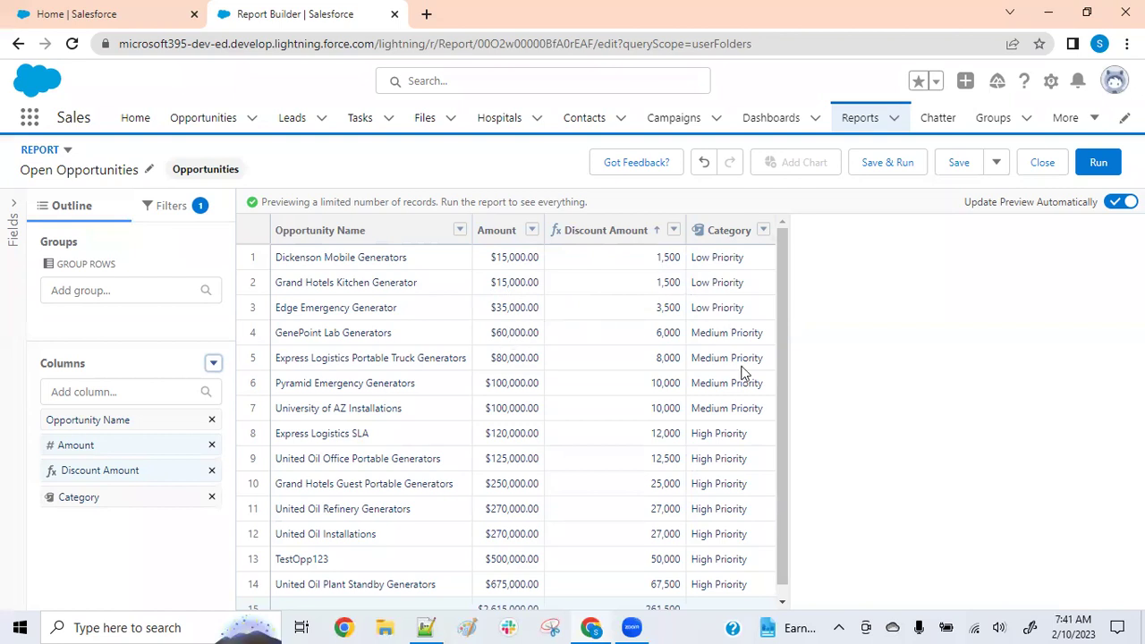
# Bring up the Columns dropdown in the Outline pane that offers Add Bucket Column
pyautogui.scroll(-1, 713, 331)
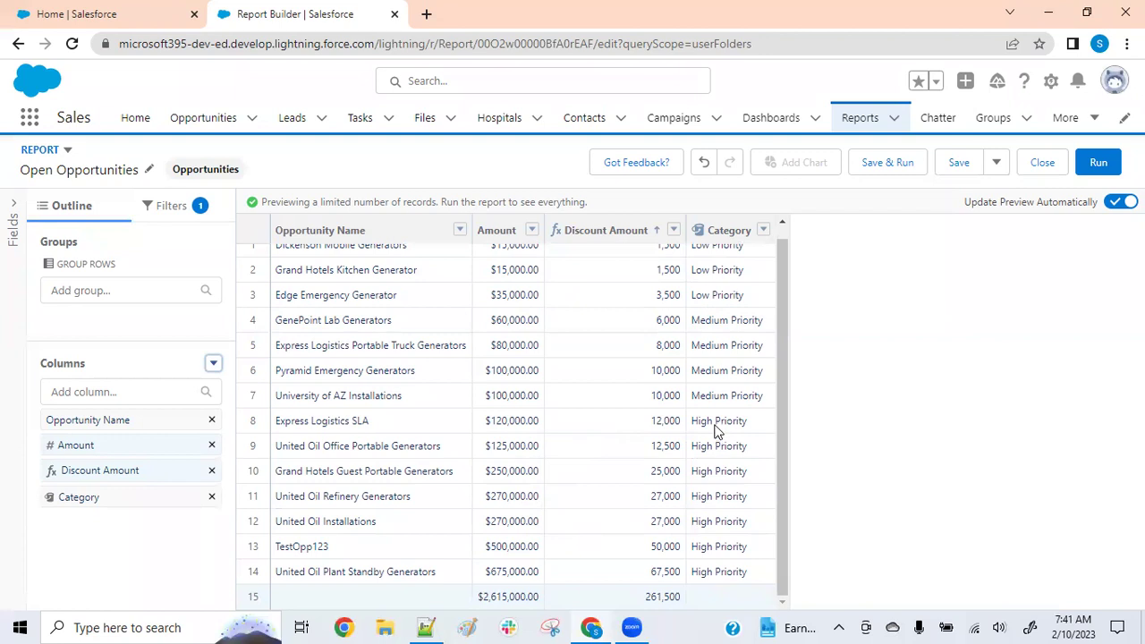
pyautogui.scroll(1, 725, 299)
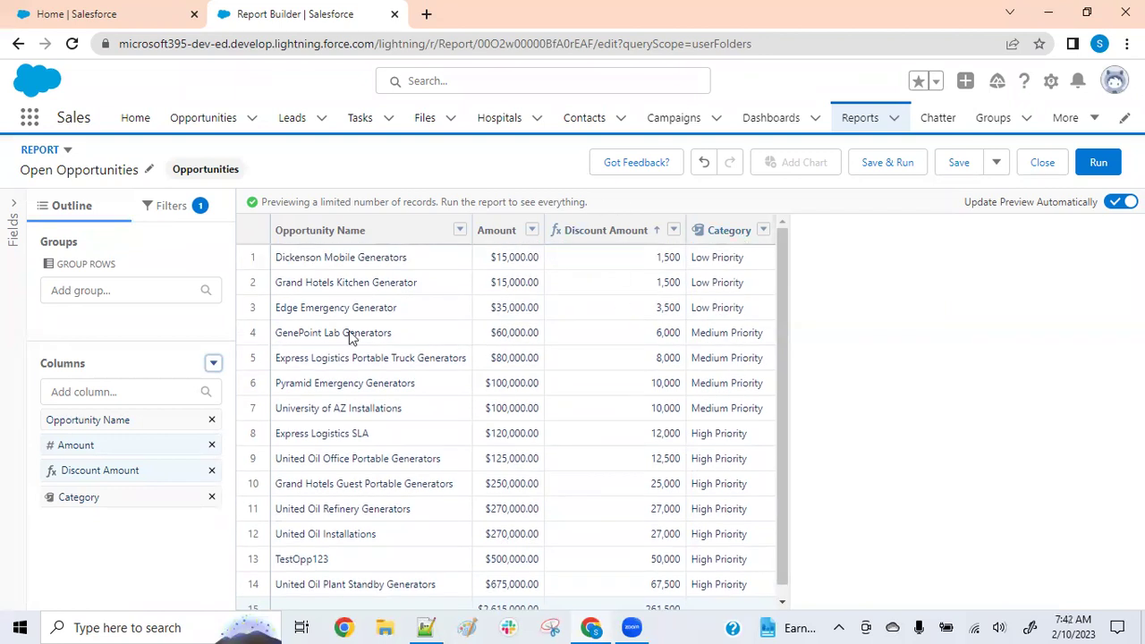
pyautogui.click(214, 364)
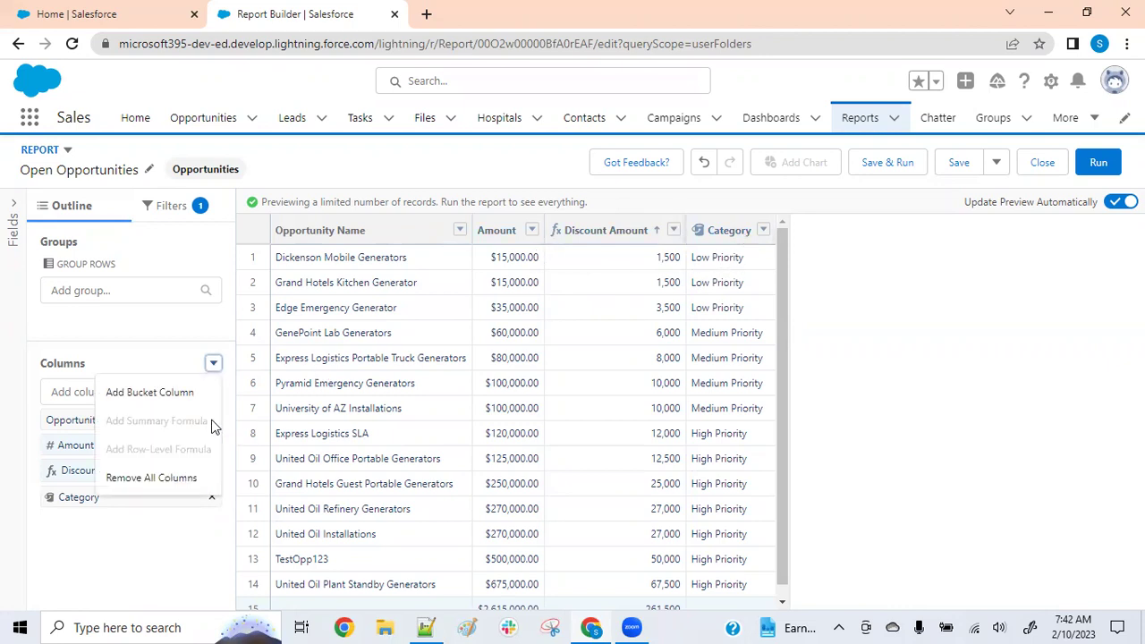
# Start a new bucket column based on the Stage field instead of Created By
pyautogui.click(145, 393)
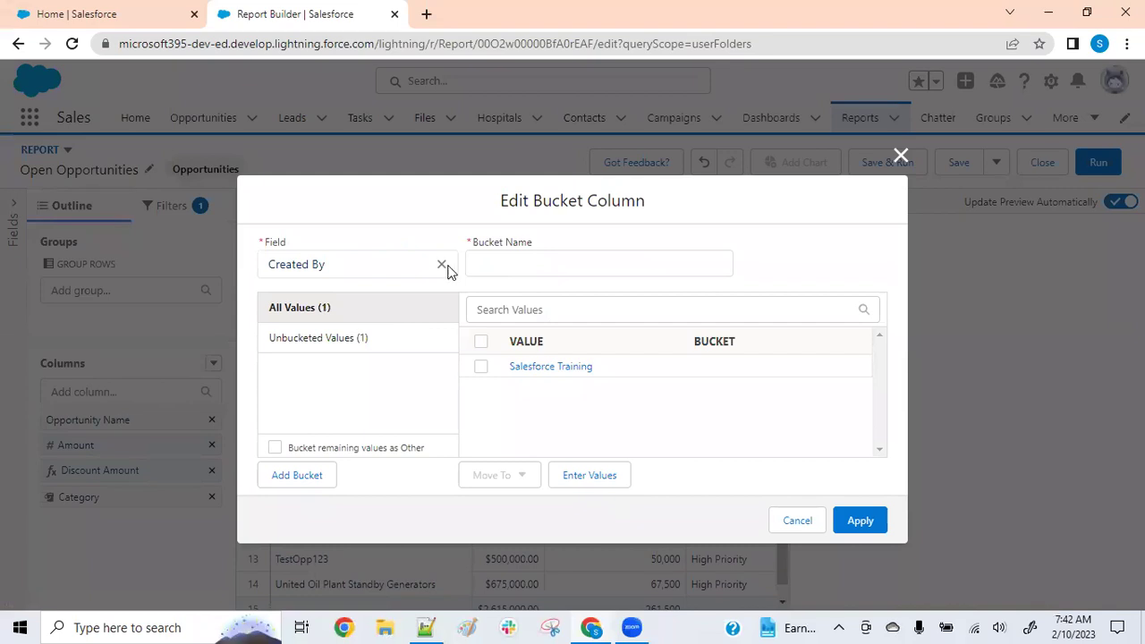
pyautogui.click(441, 264)
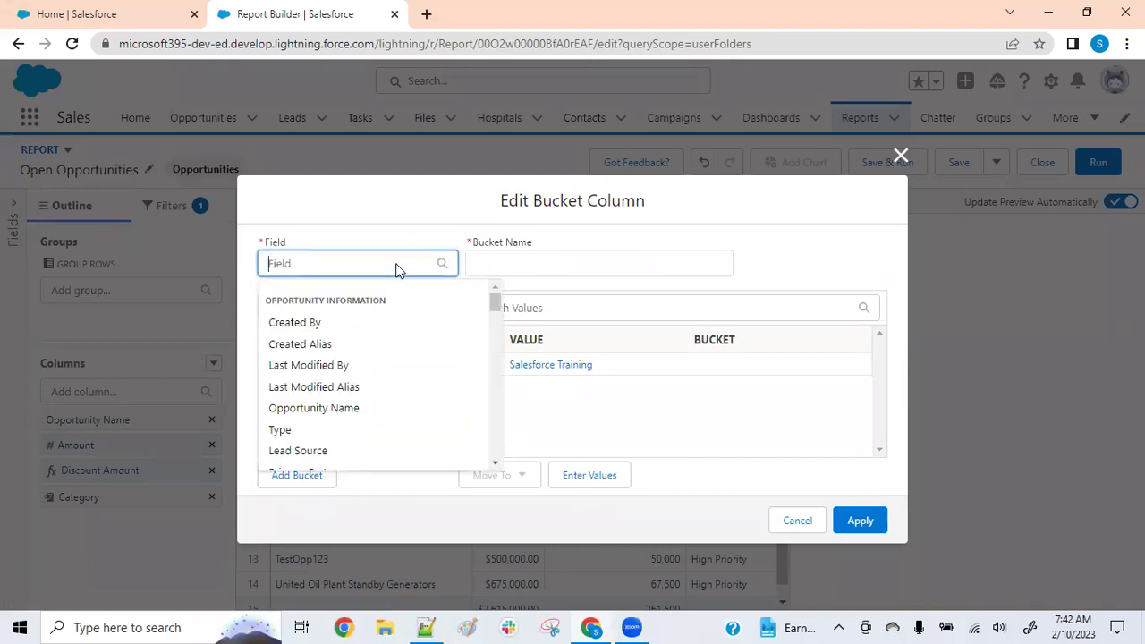
pyautogui.write('stag')
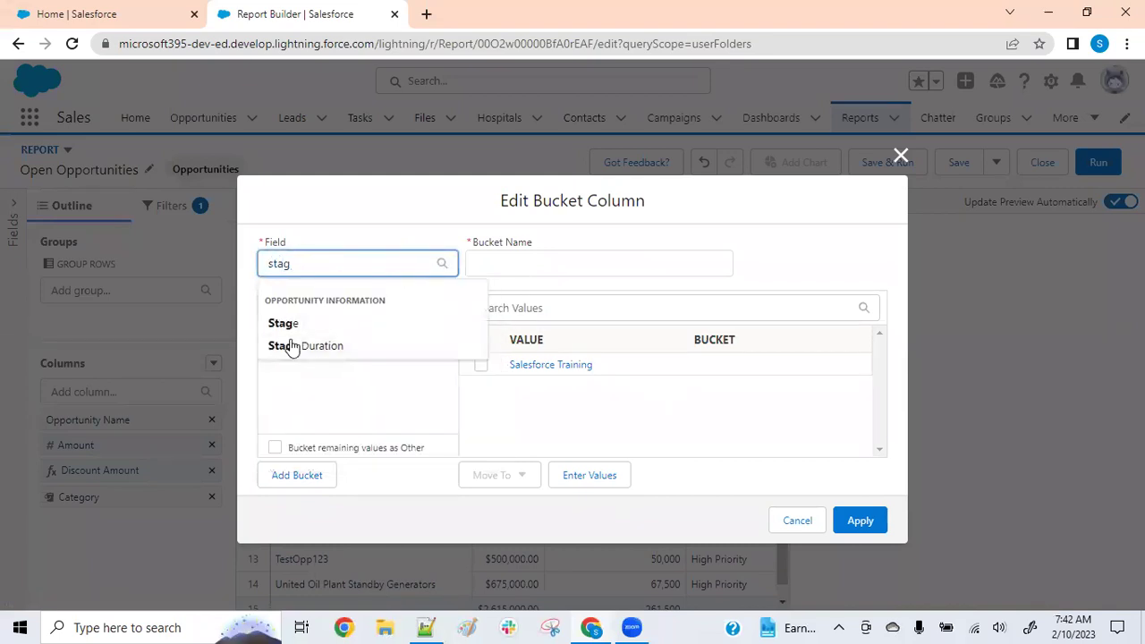
pyautogui.click(292, 326)
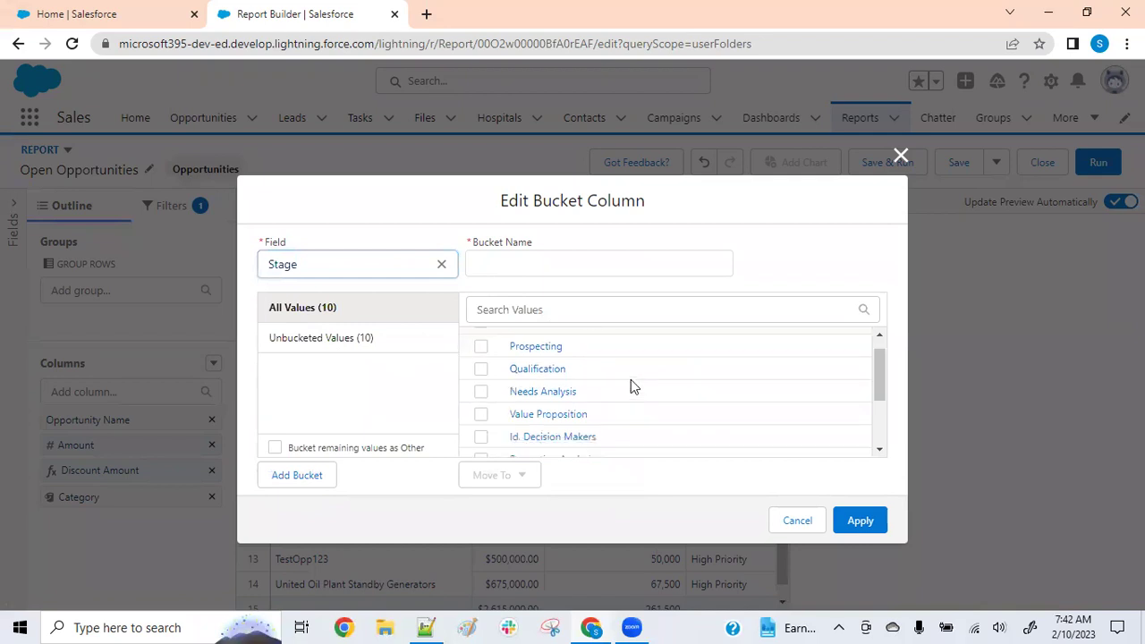
pyautogui.scroll(-3, 631, 380)
pyautogui.scroll(3, 595, 384)
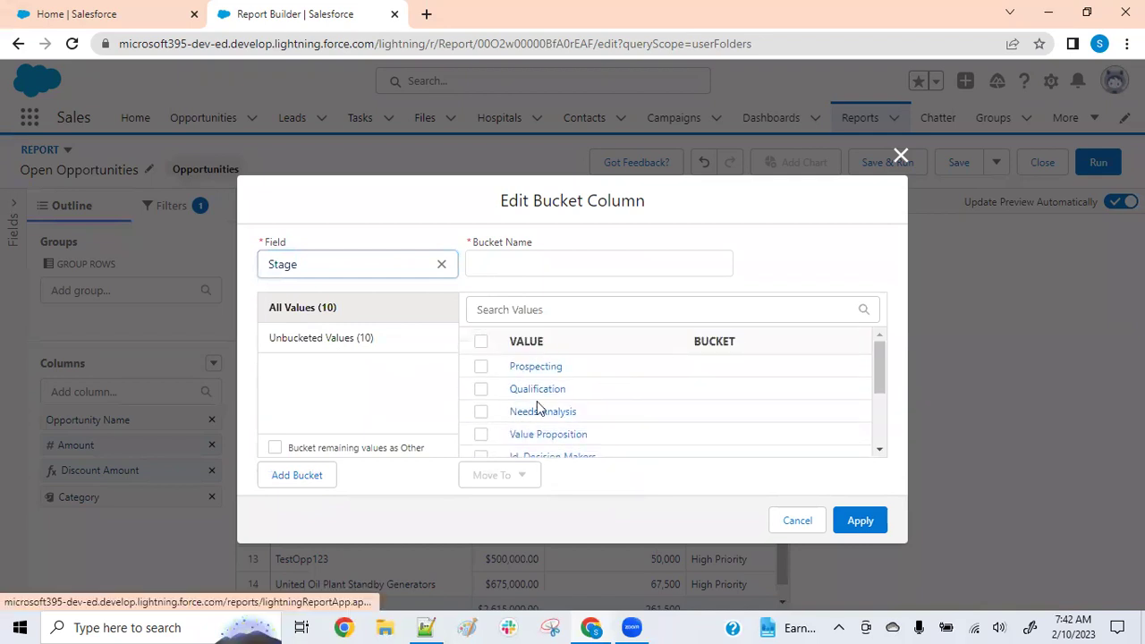
pyautogui.scroll(-1, 528, 387)
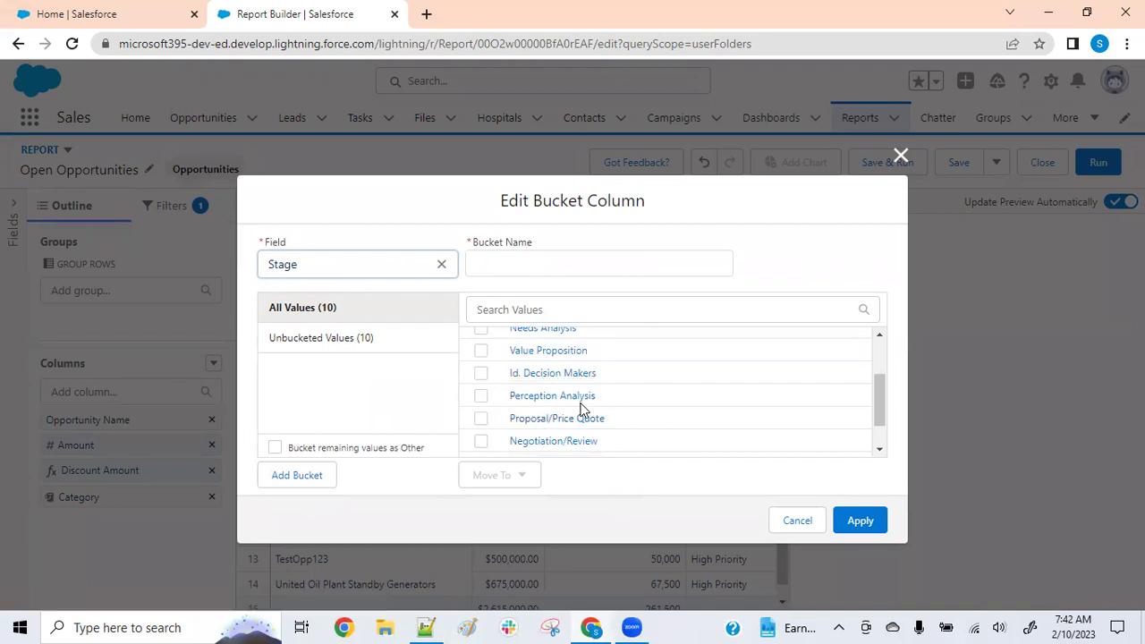
pyautogui.scroll(1, 597, 403)
# Create two empty buckets named 'More Focused Deals' and 'Less Focused Deals'
pyautogui.click(290, 483)
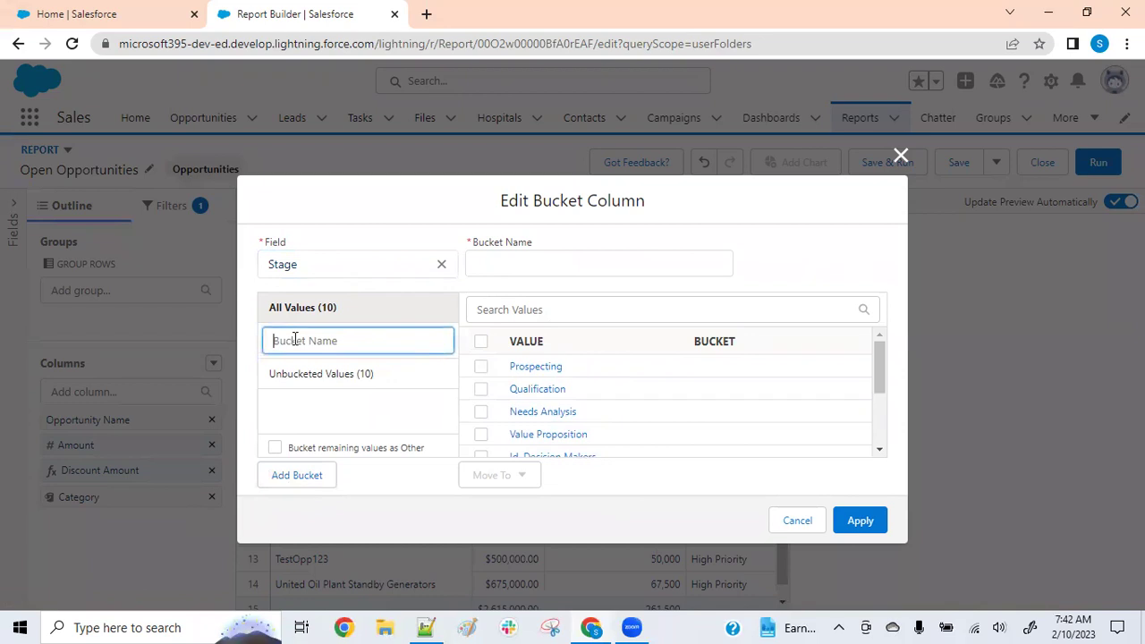
pyautogui.write('More Focused Deals')
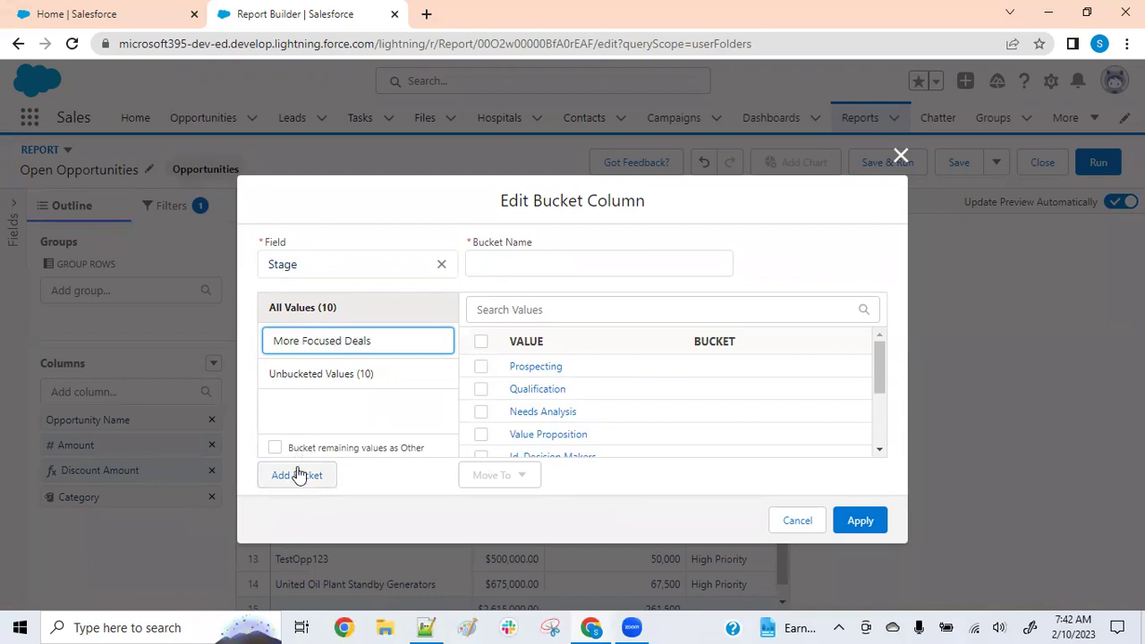
pyautogui.click(296, 474)
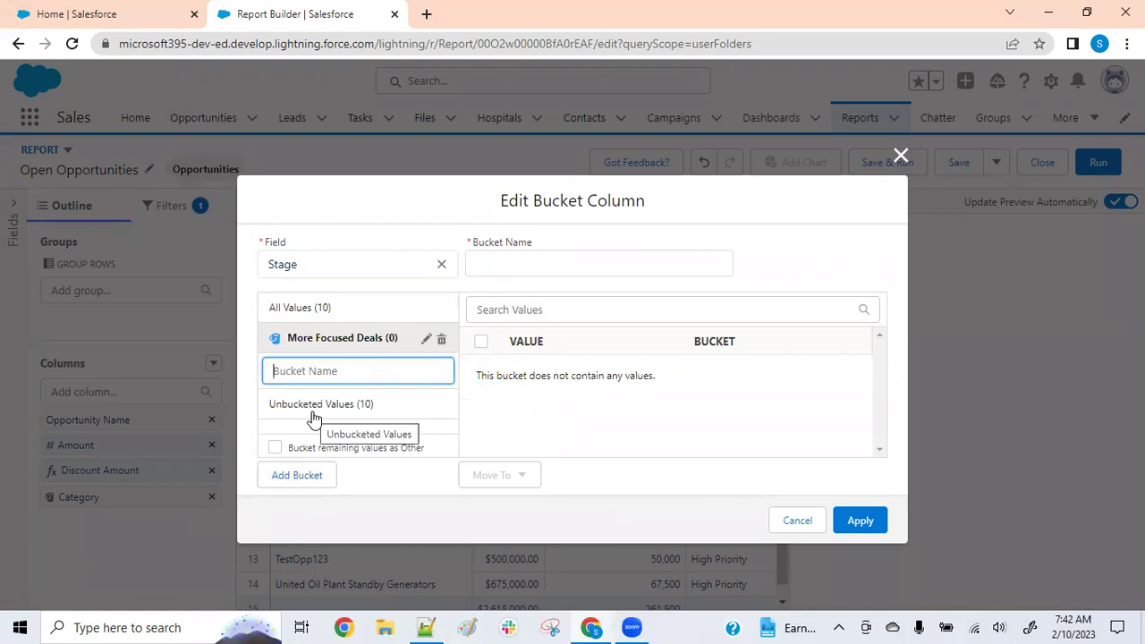
pyautogui.write('Less Focus')
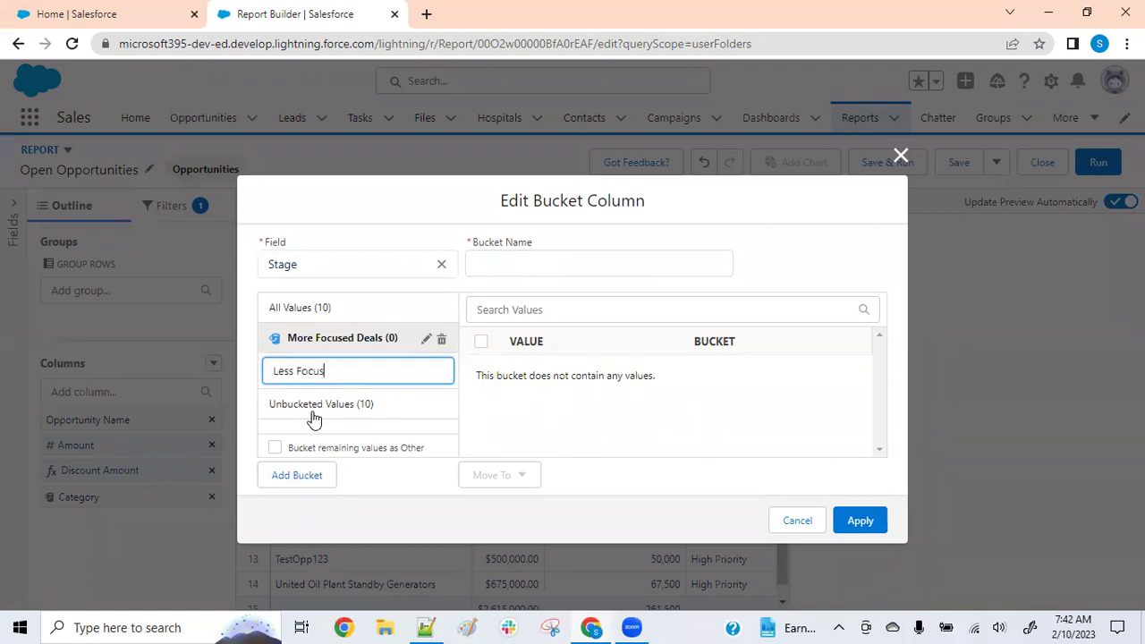
pyautogui.write('ed Deals')
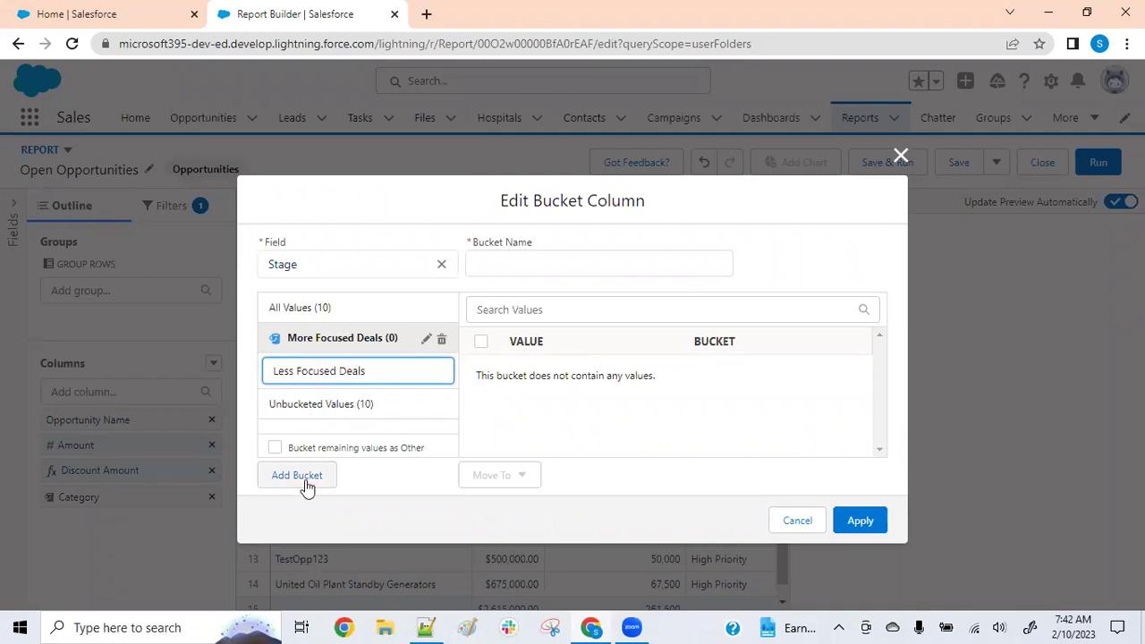
pyautogui.click(305, 481)
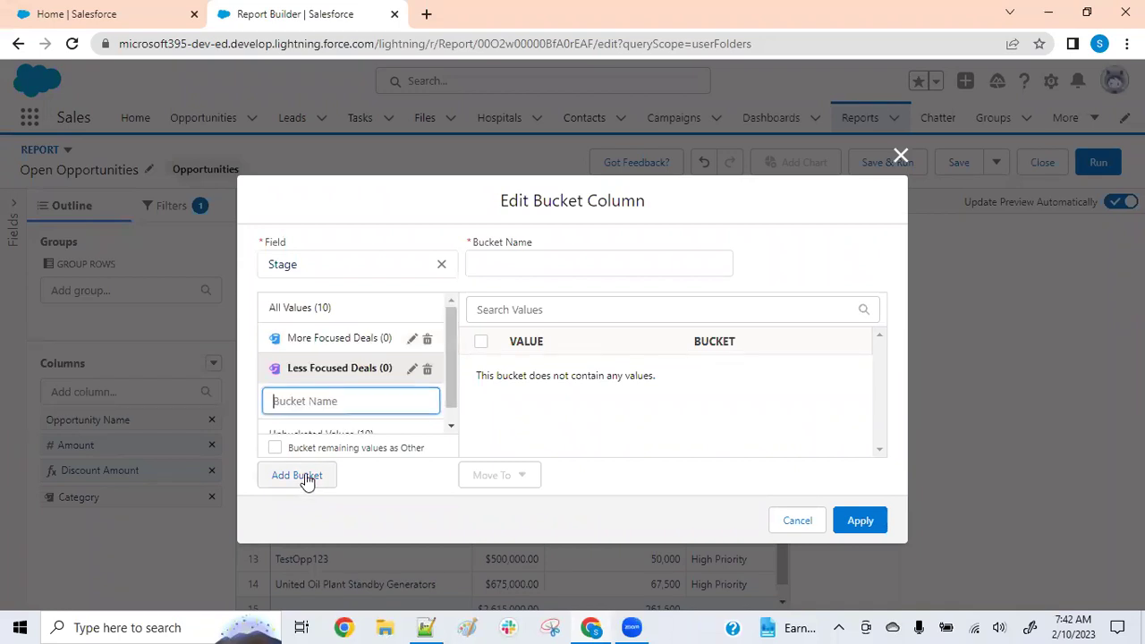
pyautogui.click(407, 464)
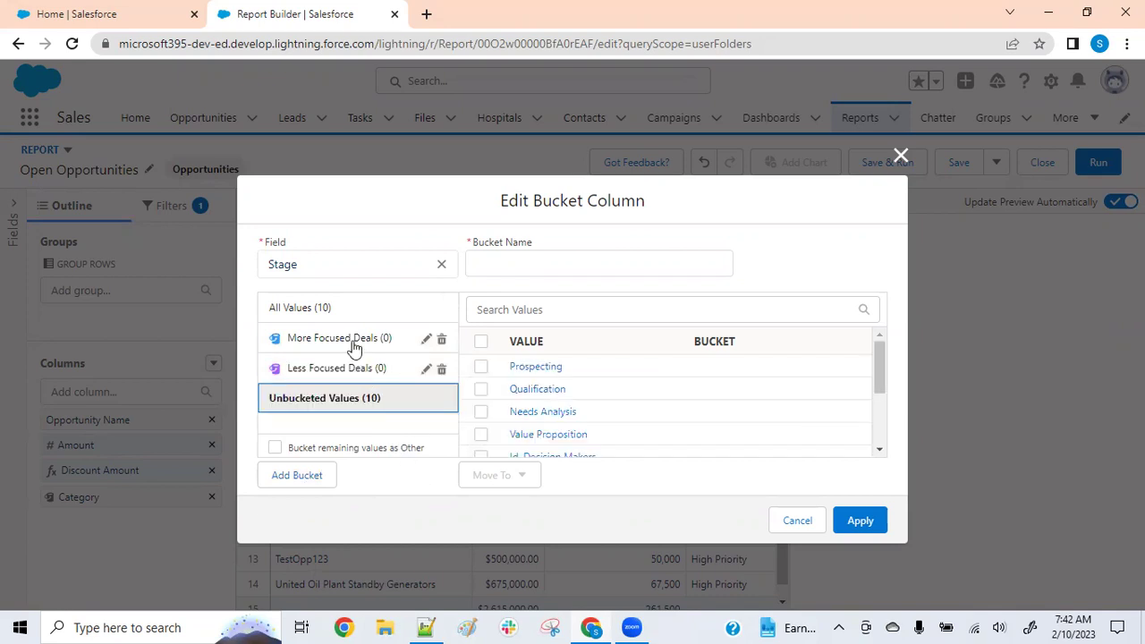
pyautogui.scroll(-3, 614, 401)
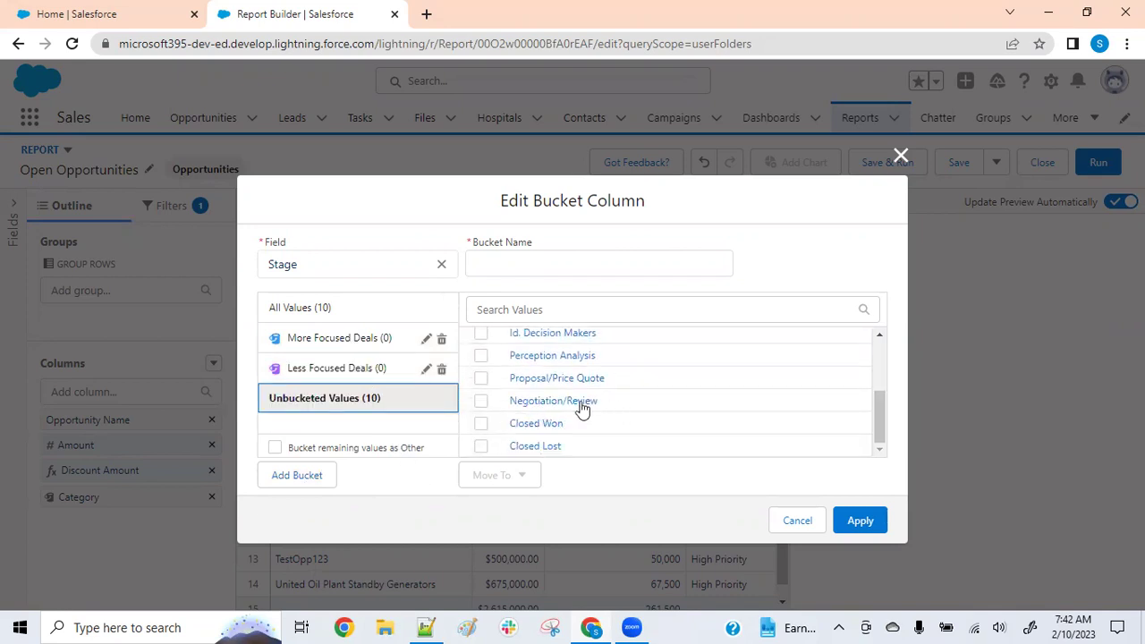
# Move Negotiation/Review, Proposal/Price Quote and Perception Analysis into More Focused Deals
pyautogui.click(482, 403)
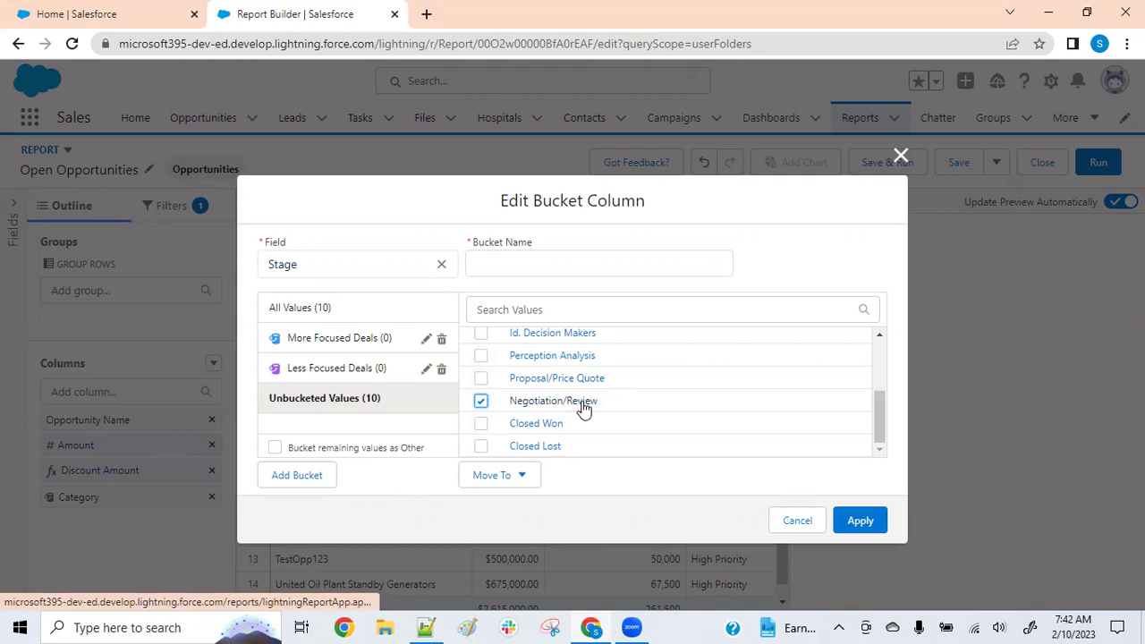
pyautogui.click(482, 379)
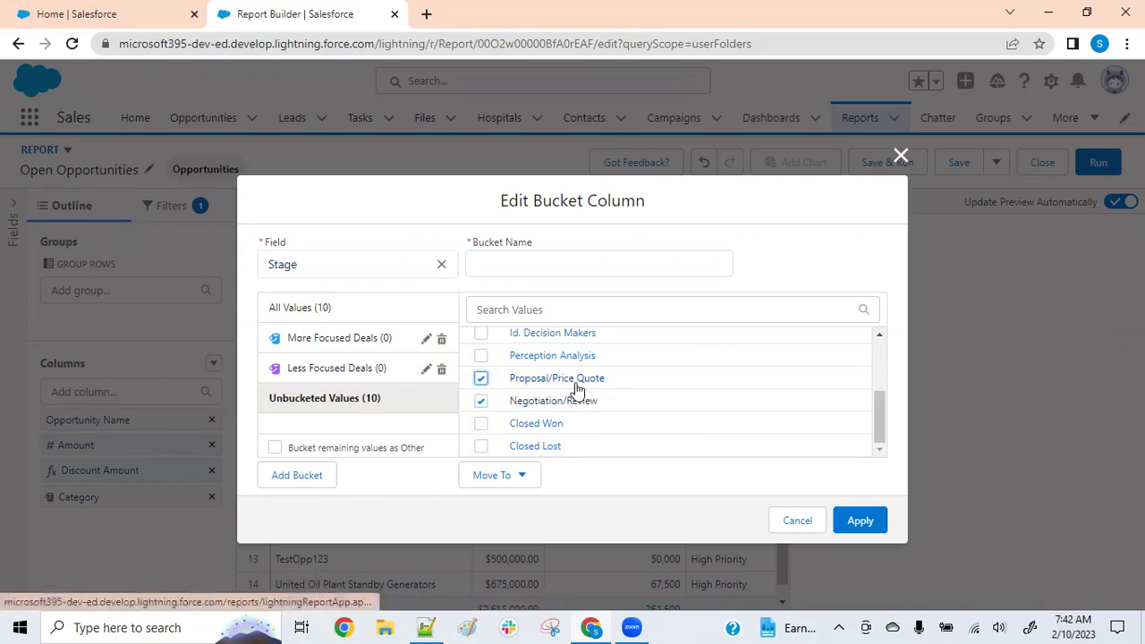
pyautogui.click(482, 356)
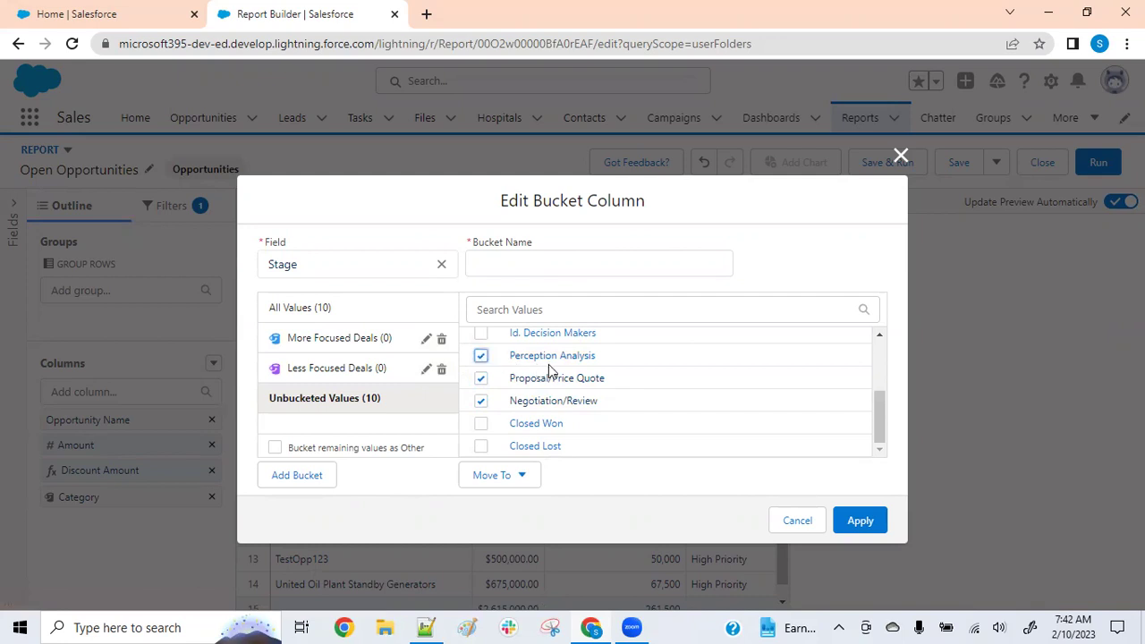
pyautogui.click(523, 476)
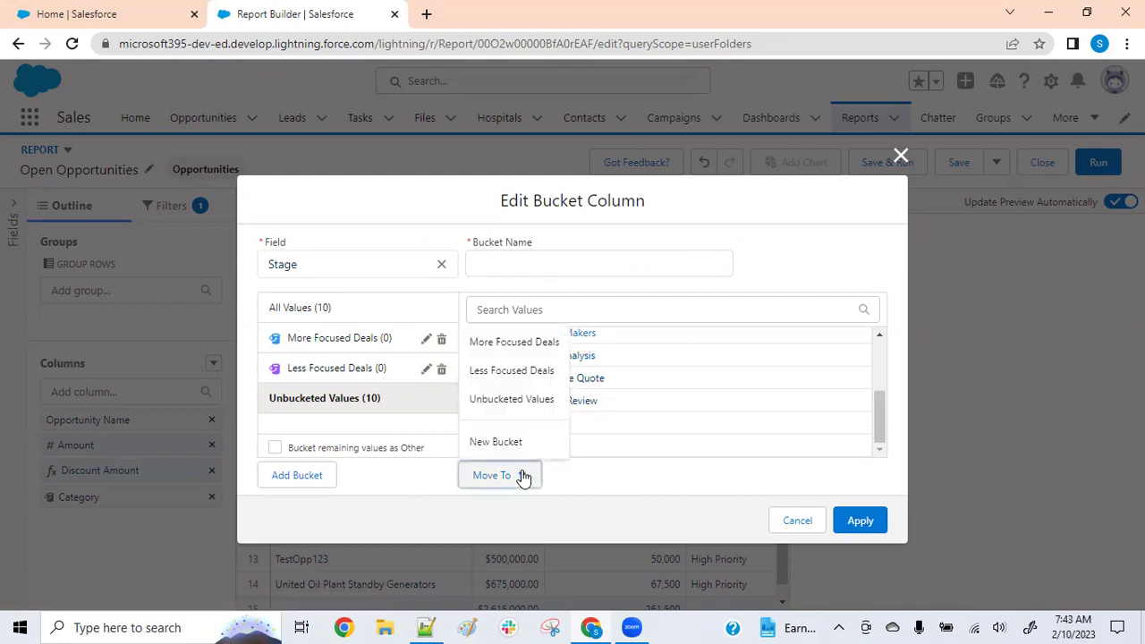
pyautogui.click(501, 349)
# Move Prospecting, Qualification and Needs Analysis into Less Focused Deals
pyautogui.click(355, 370)
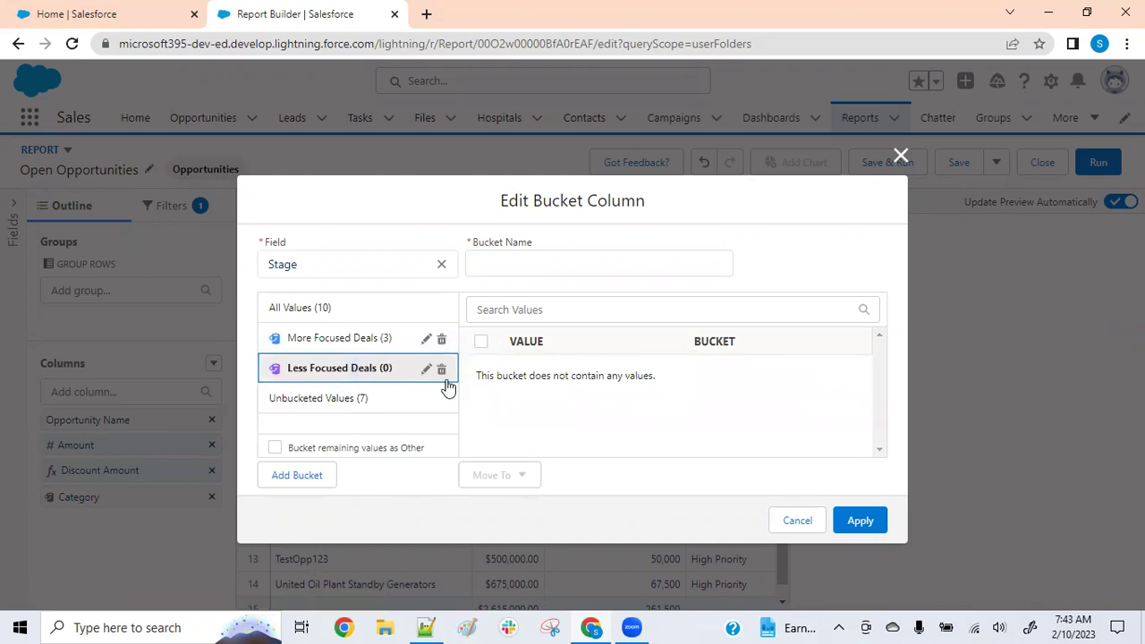
pyautogui.click(314, 405)
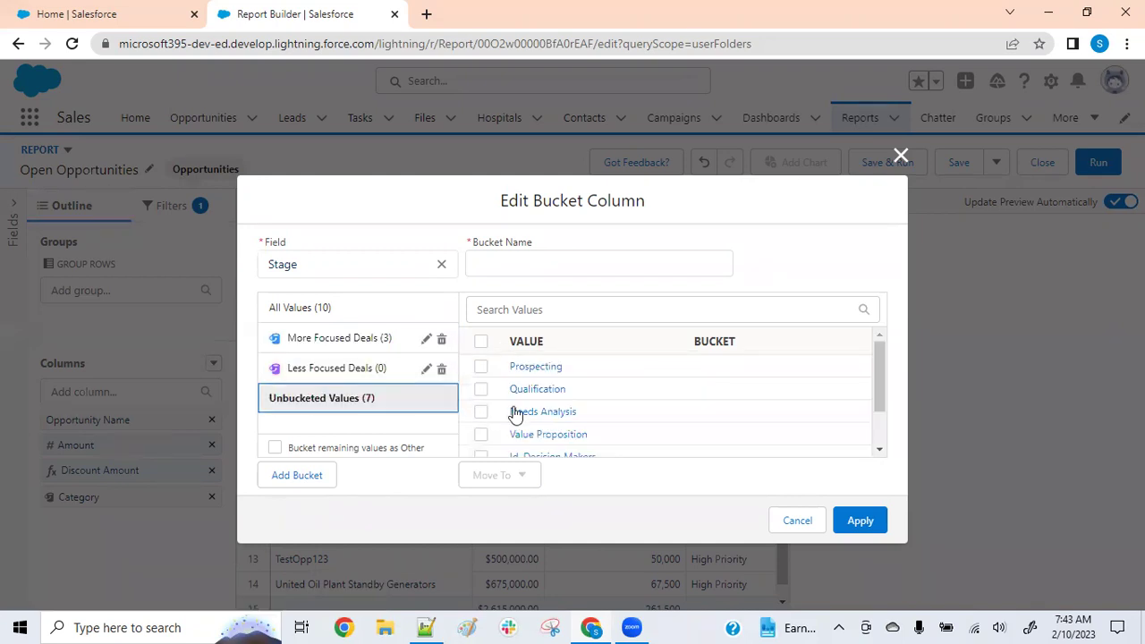
pyautogui.click(480, 367)
pyautogui.click(481, 389)
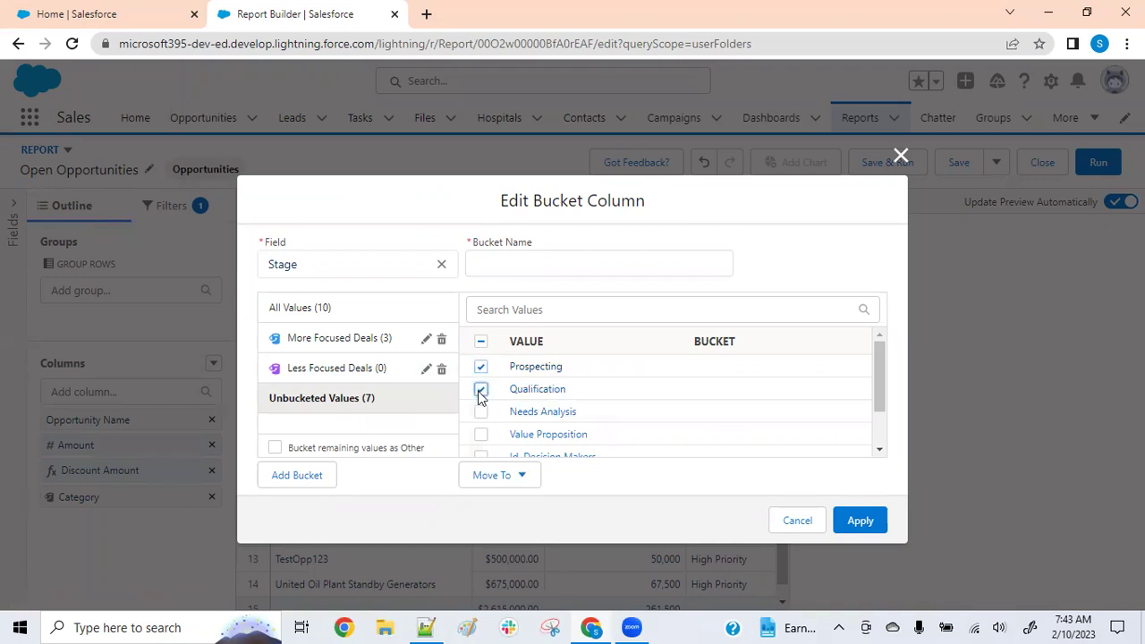
pyautogui.click(480, 412)
pyautogui.click(522, 479)
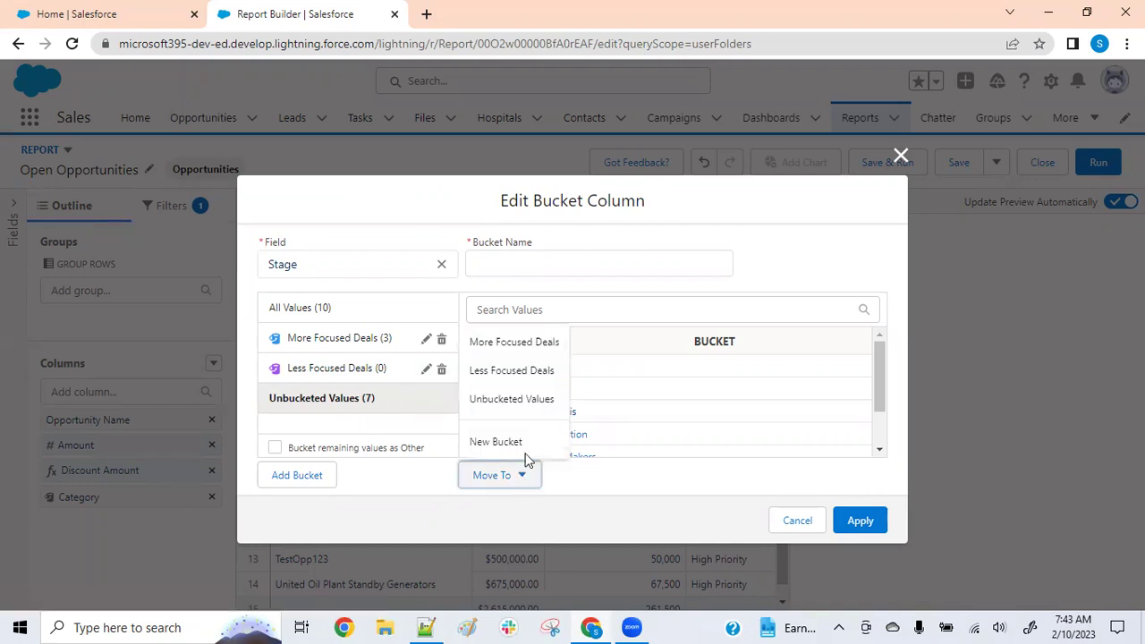
pyautogui.click(506, 375)
# Name the bucket column 'Deal Focus' and apply it to the report
pyautogui.click(859, 528)
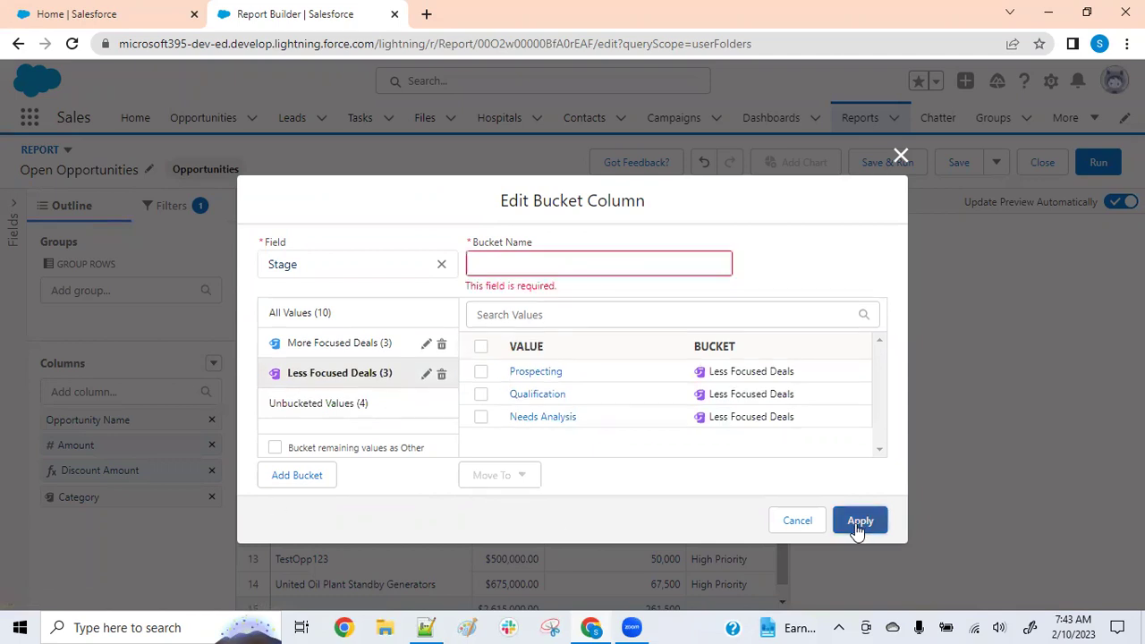
pyautogui.click(532, 257)
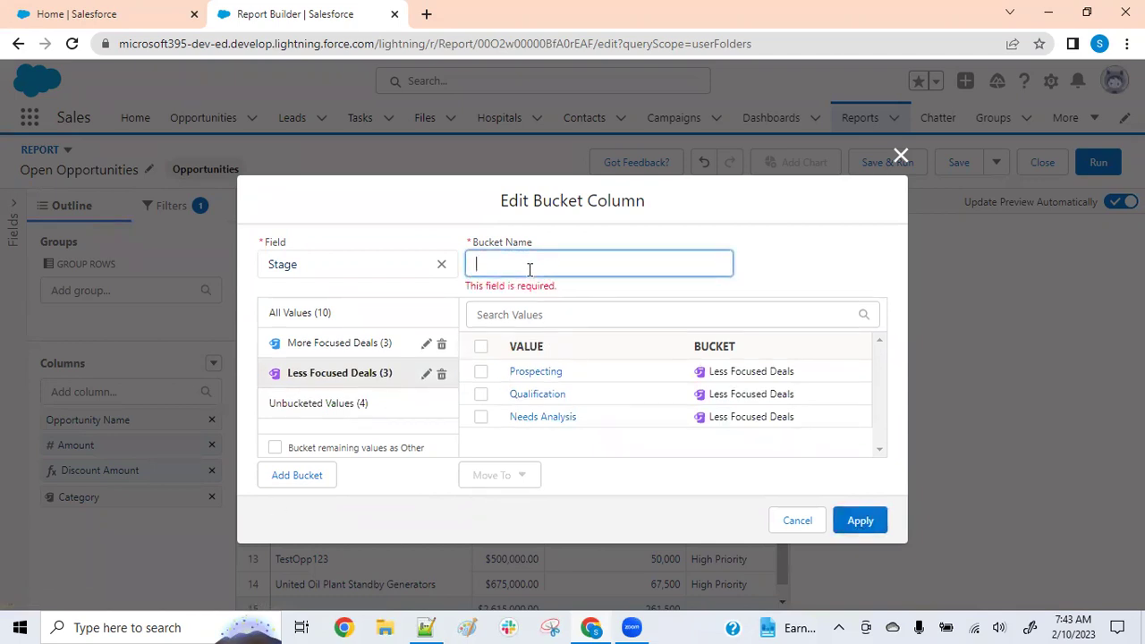
pyautogui.write('Deal Focus')
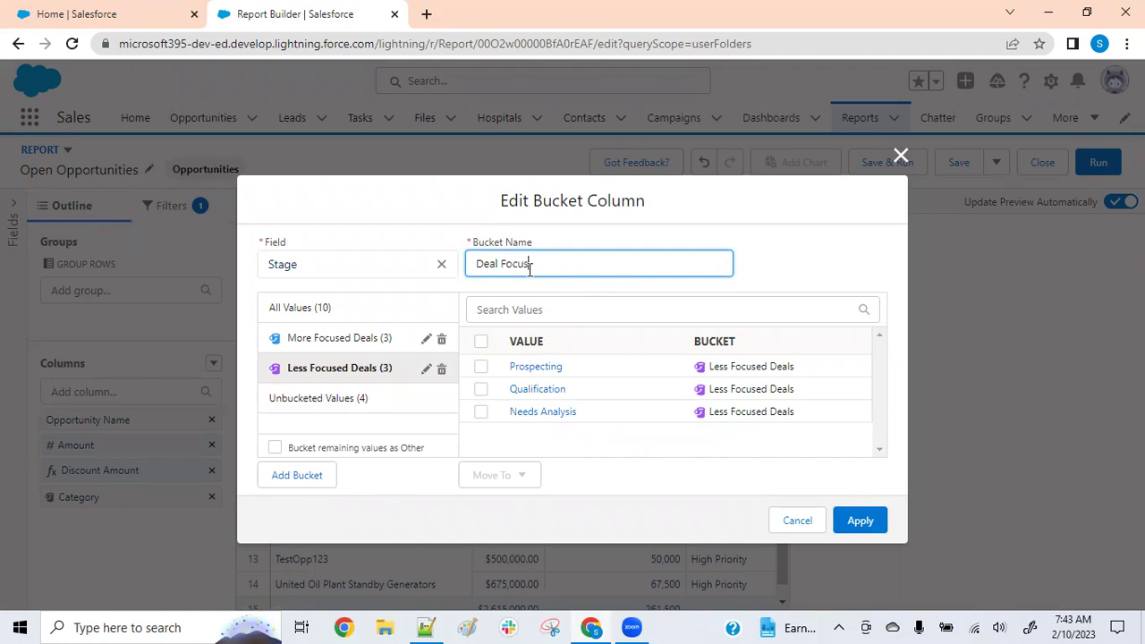
pyautogui.click(858, 524)
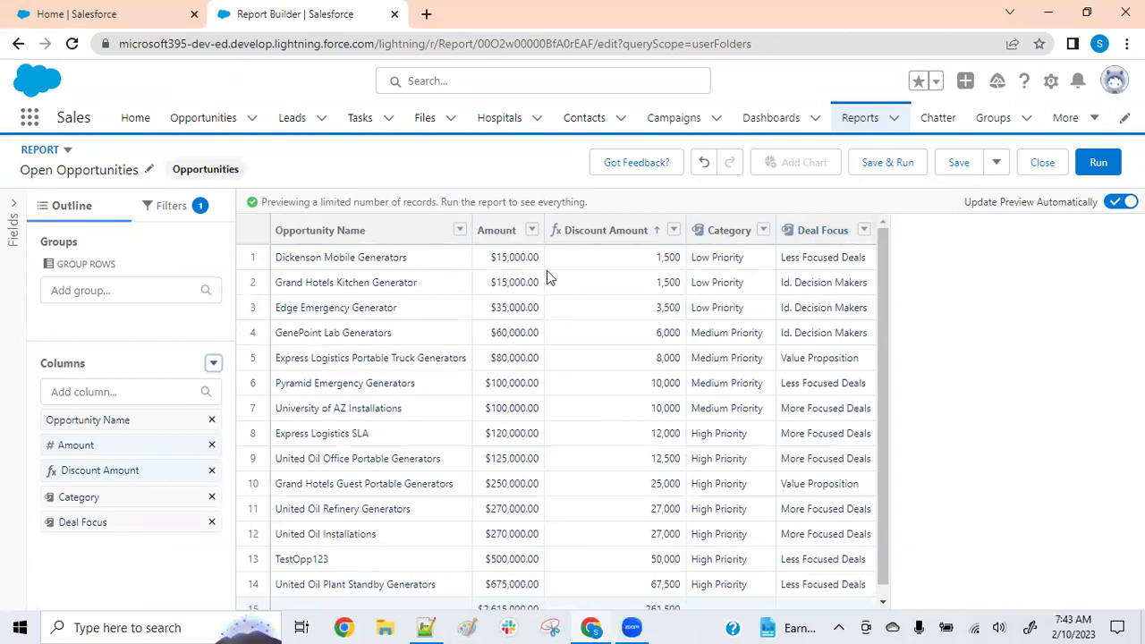
# Filter the report to Deal Focus equals More Focused Deals and bring up the extra filter options
pyautogui.click(166, 208)
pyautogui.click(134, 273)
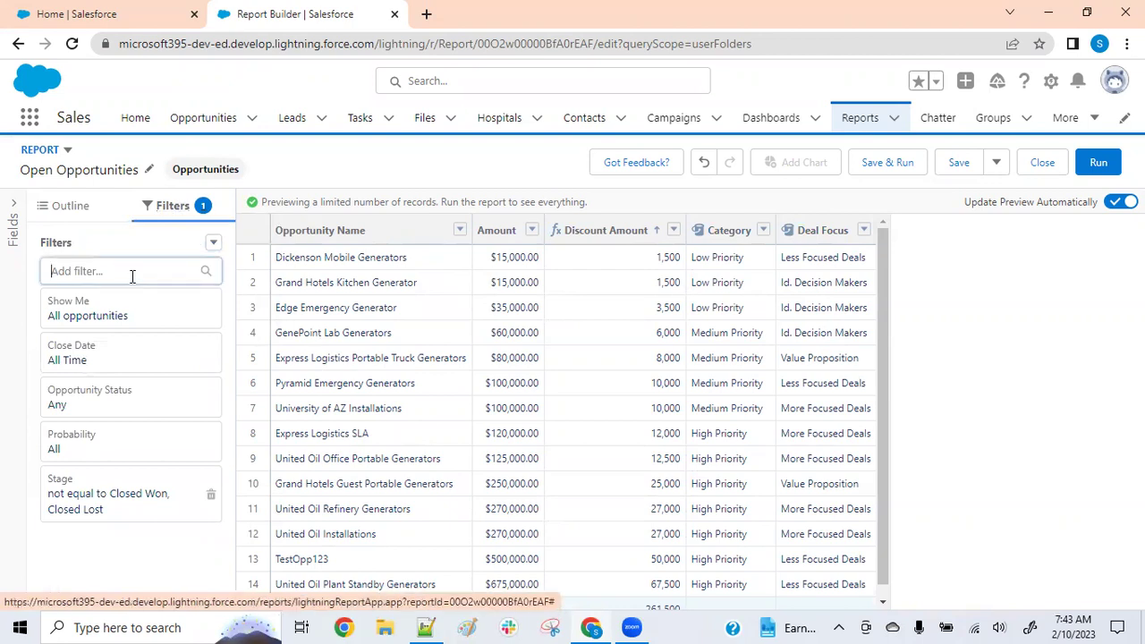
pyautogui.write('dea')
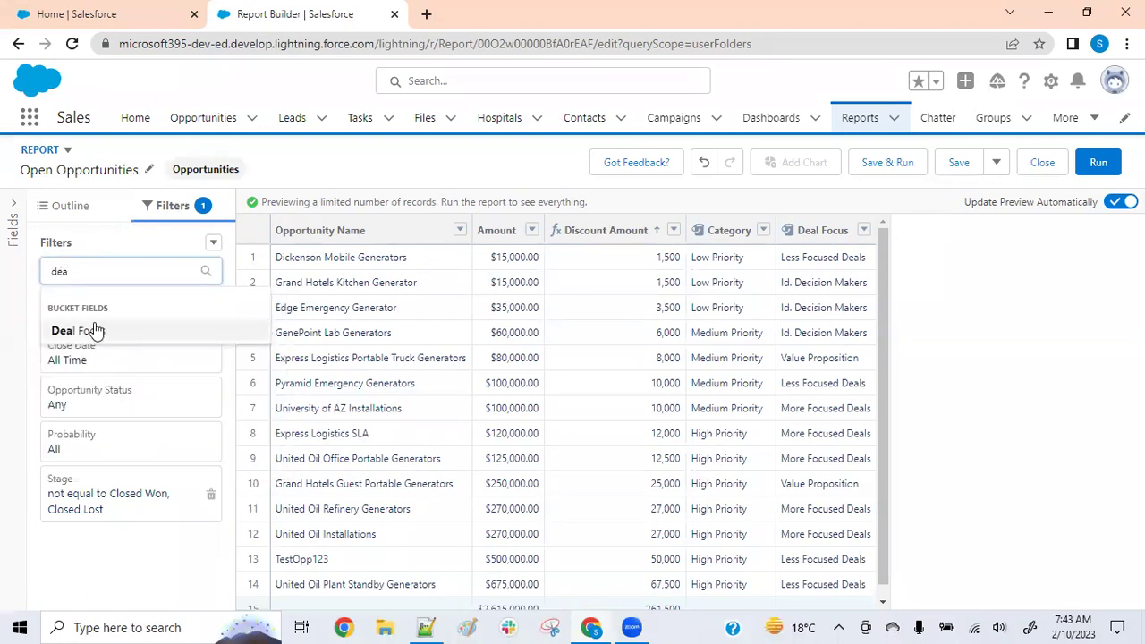
pyautogui.click(89, 330)
pyautogui.click(299, 450)
pyautogui.click(460, 584)
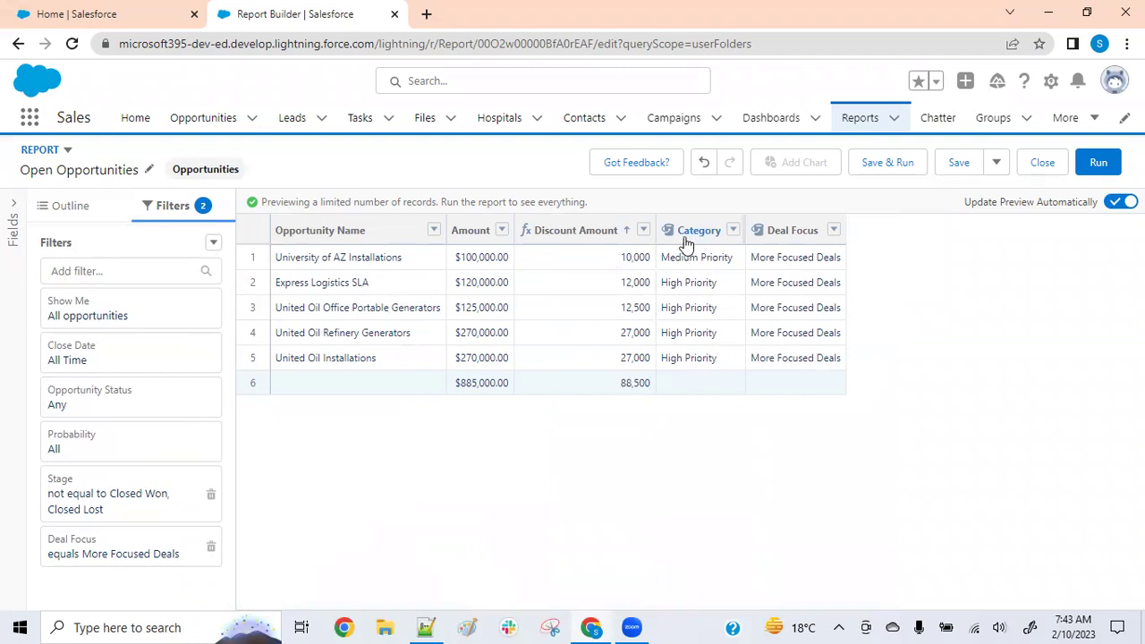
pyautogui.click(213, 243)
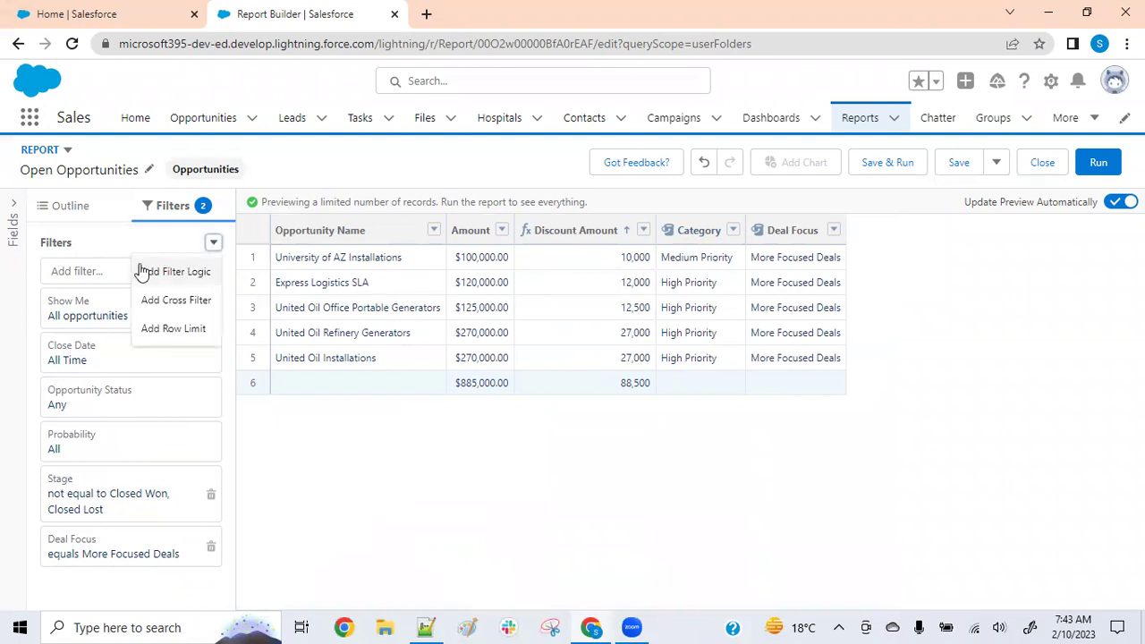
# Add a Category equals High Priority filter, narrowing the preview to 4 opportunities totalling $785,000
pyautogui.click(85, 273)
pyautogui.write('cate')
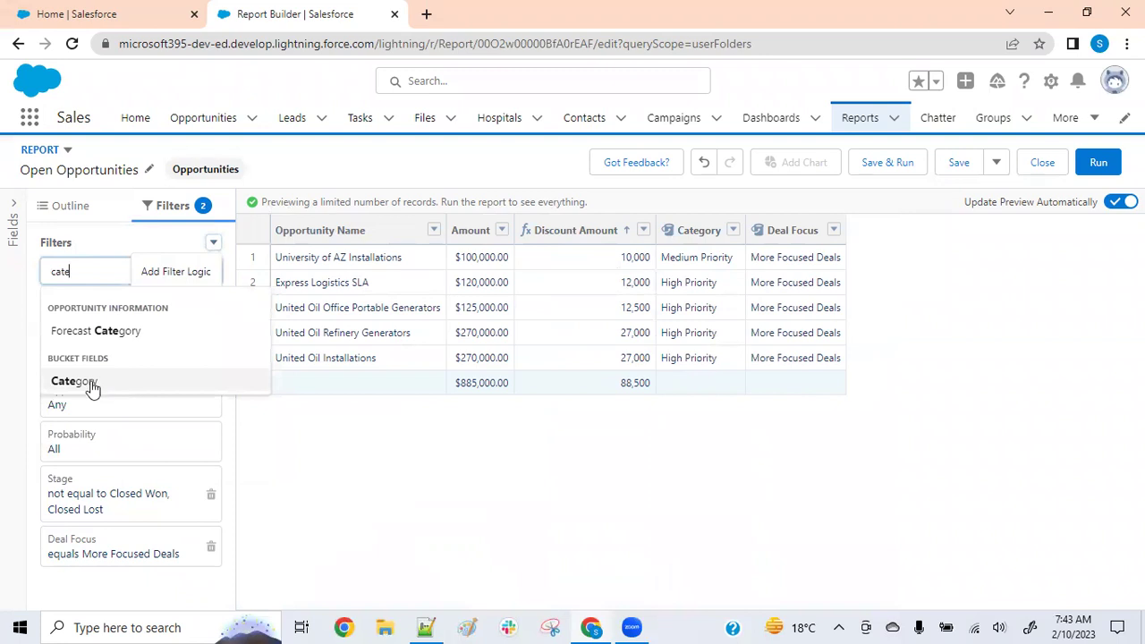
pyautogui.click(73, 381)
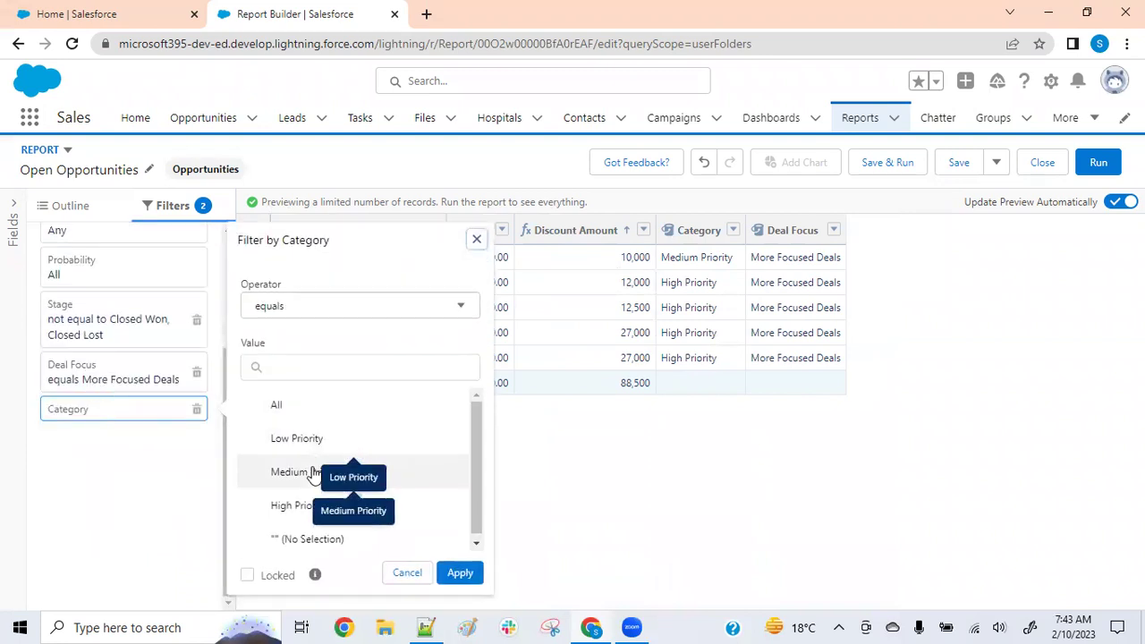
pyautogui.click(304, 507)
pyautogui.click(461, 573)
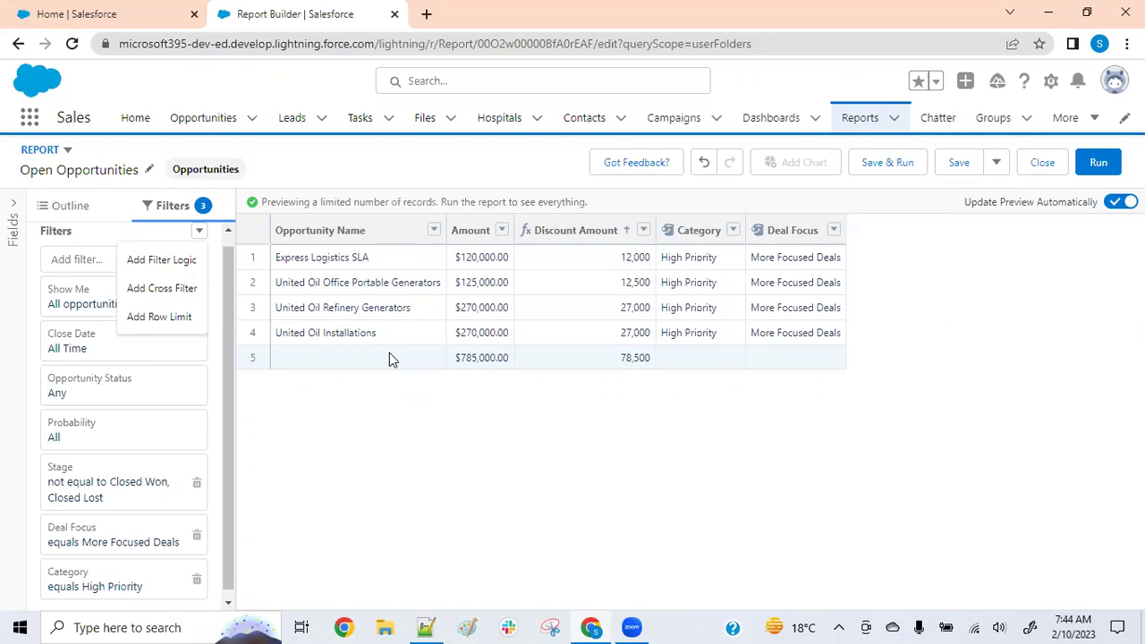
pyautogui.click(525, 447)
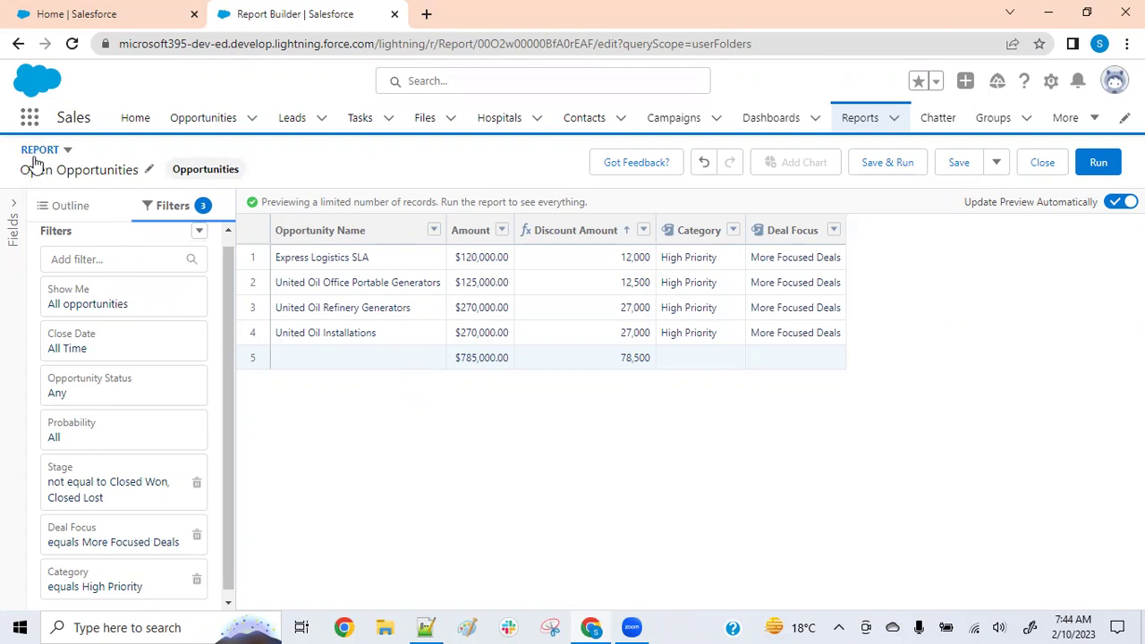
# Attempt converting to a Joined Report, dismiss the Discount Amount formula error, and save the report
pyautogui.click(68, 151)
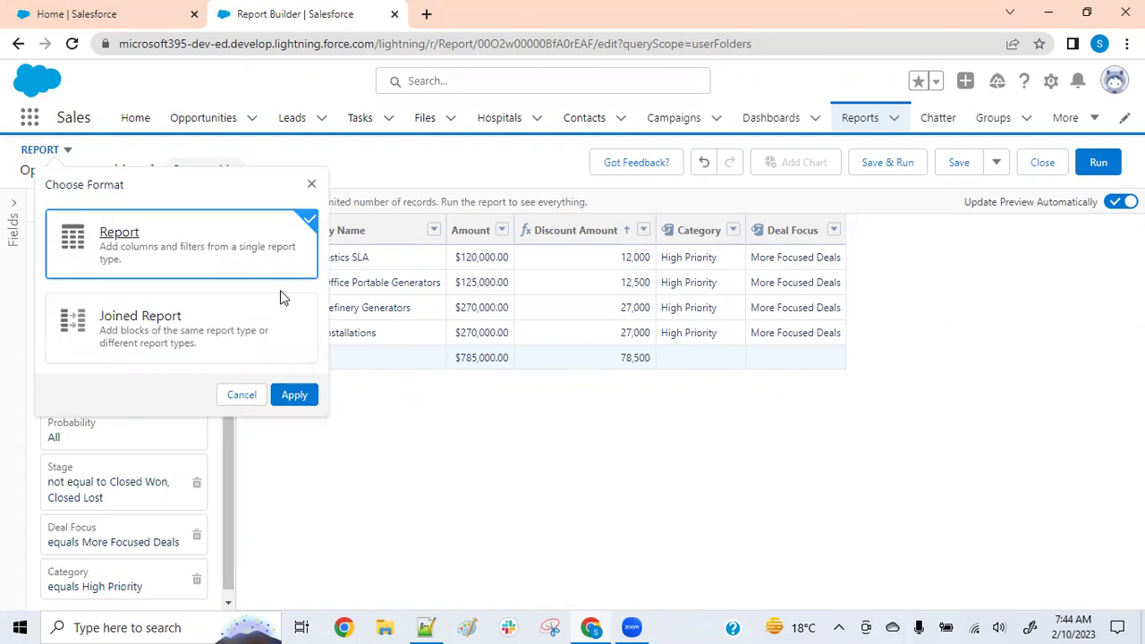
pyautogui.click(188, 331)
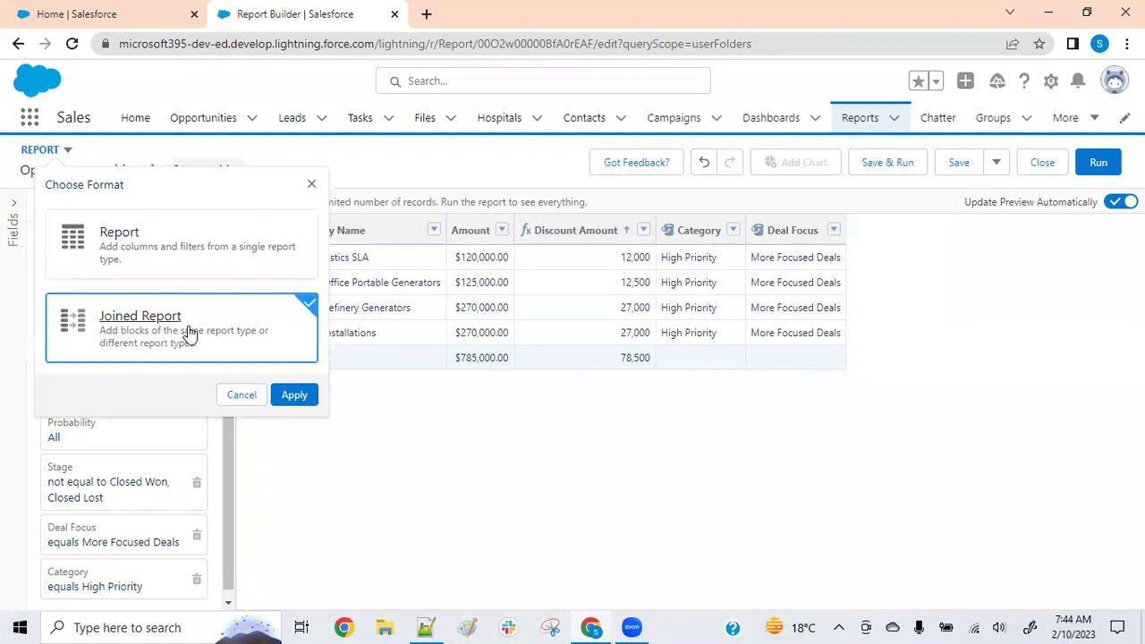
pyautogui.click(296, 397)
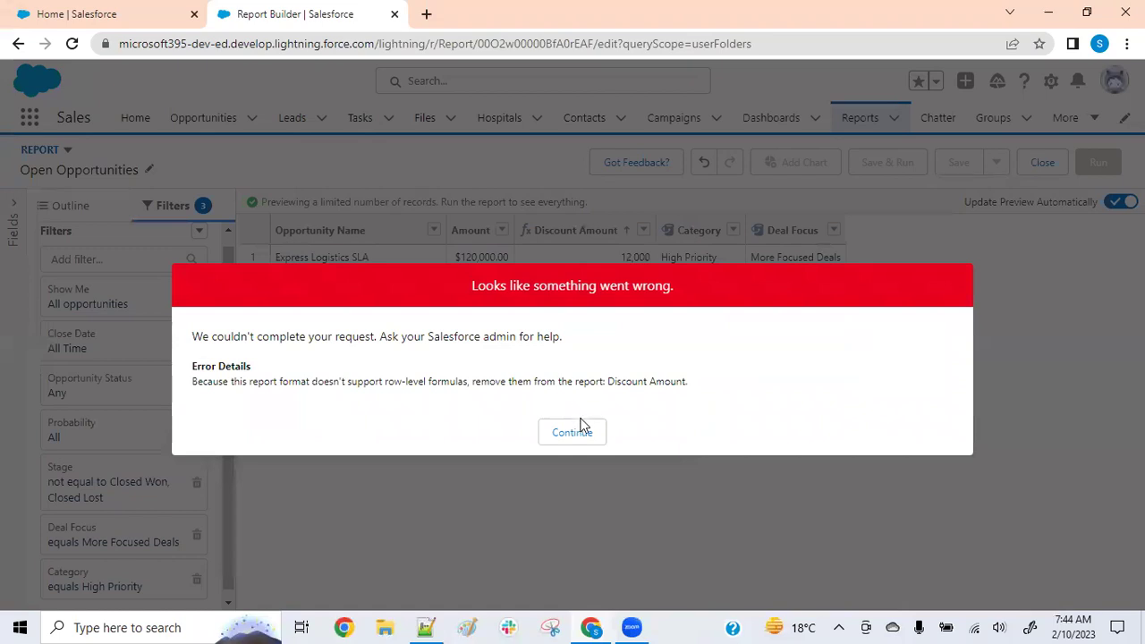
pyautogui.click(578, 433)
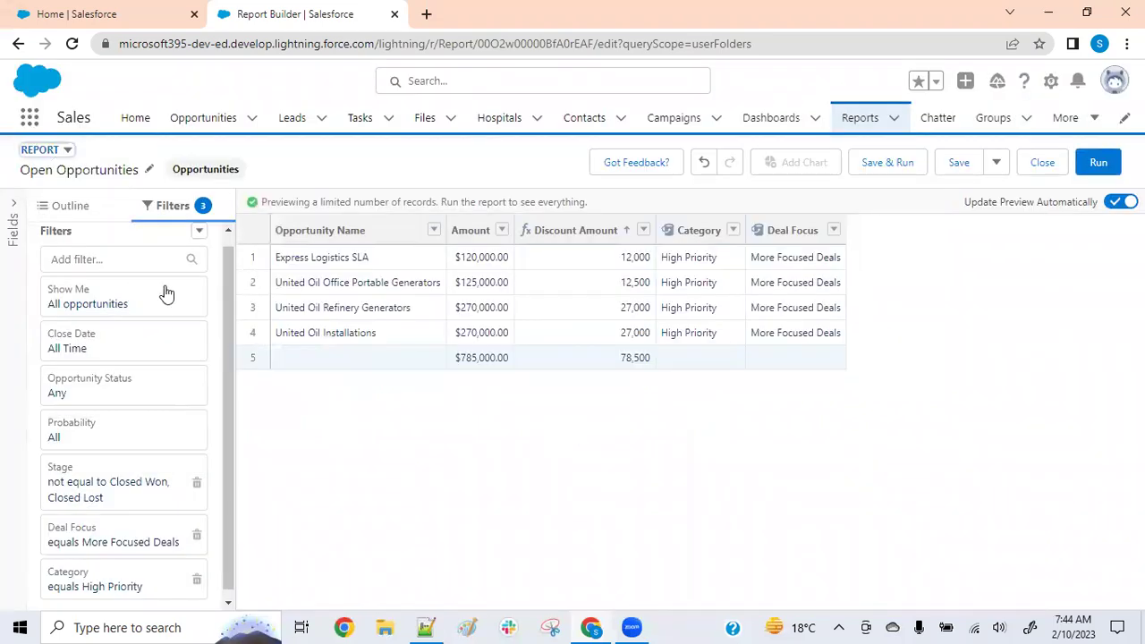
pyautogui.click(951, 165)
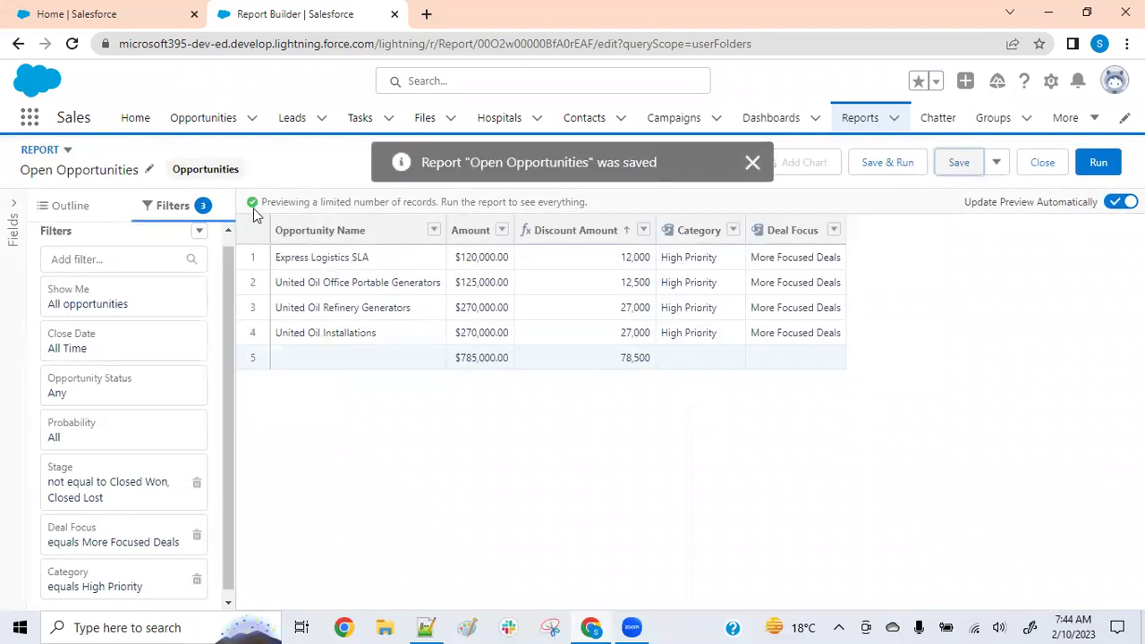
# Retry the Joined Report conversion and dismiss the formula error again
pyautogui.click(44, 149)
pyautogui.click(224, 330)
pyautogui.click(296, 394)
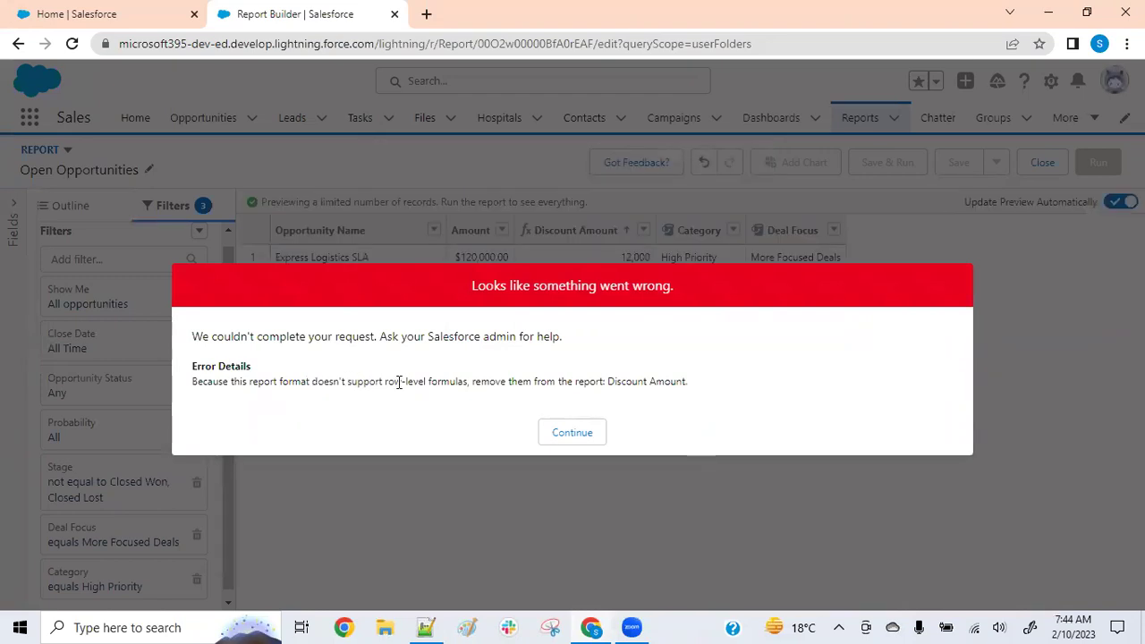
pyautogui.click(586, 434)
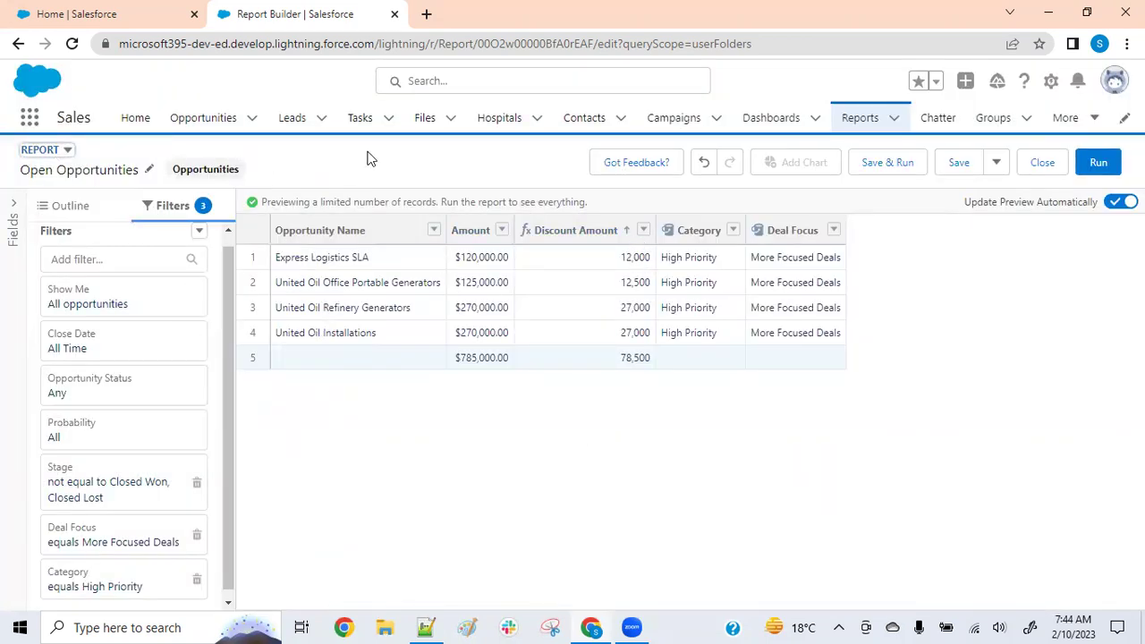
# Create a new report from the Hospitals report type, chosen under All report types
pyautogui.click(863, 119)
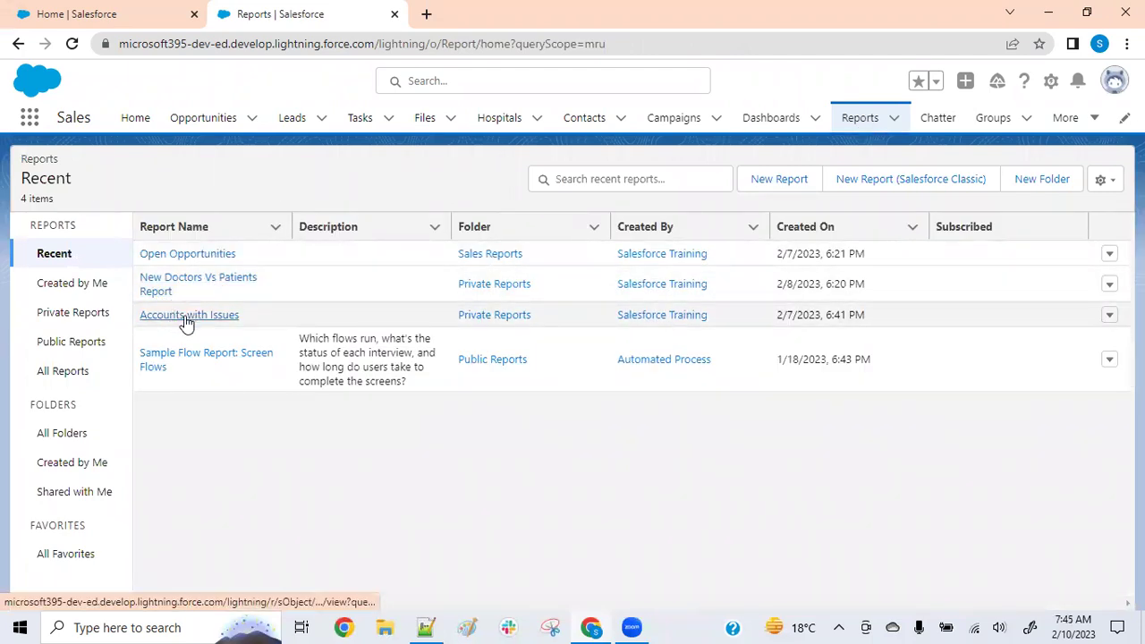
pyautogui.click(793, 180)
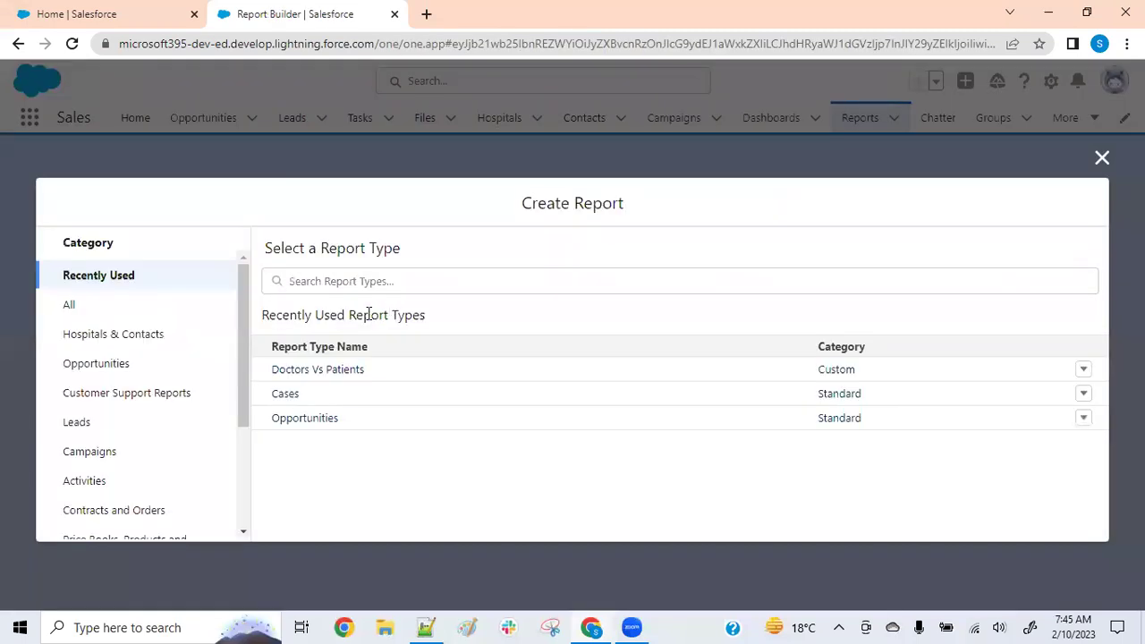
pyautogui.click(69, 306)
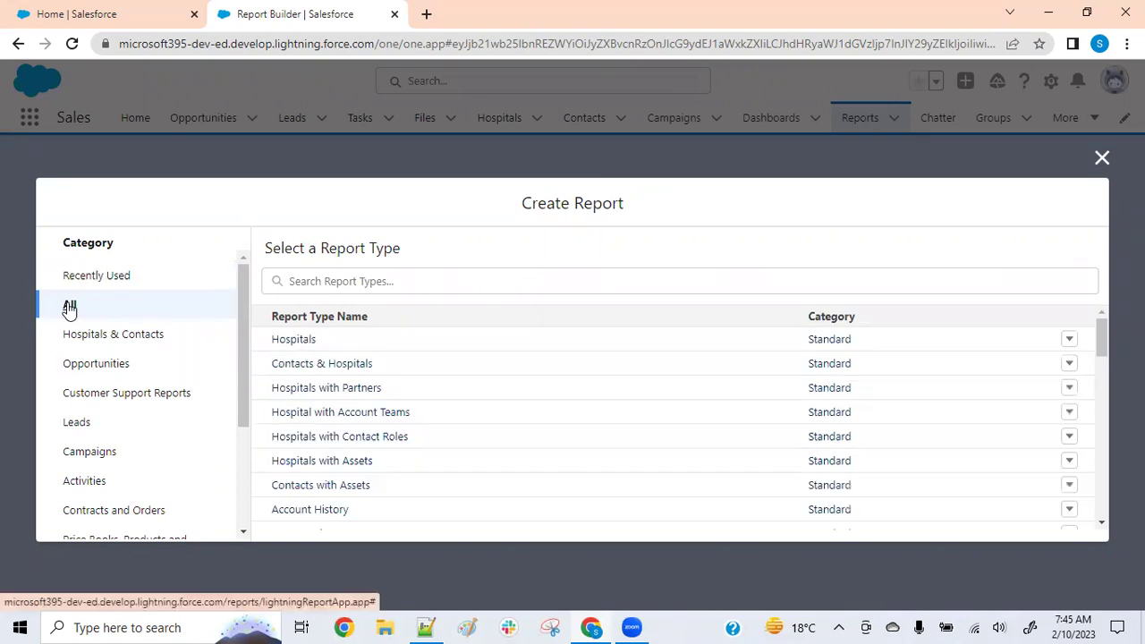
pyautogui.click(311, 349)
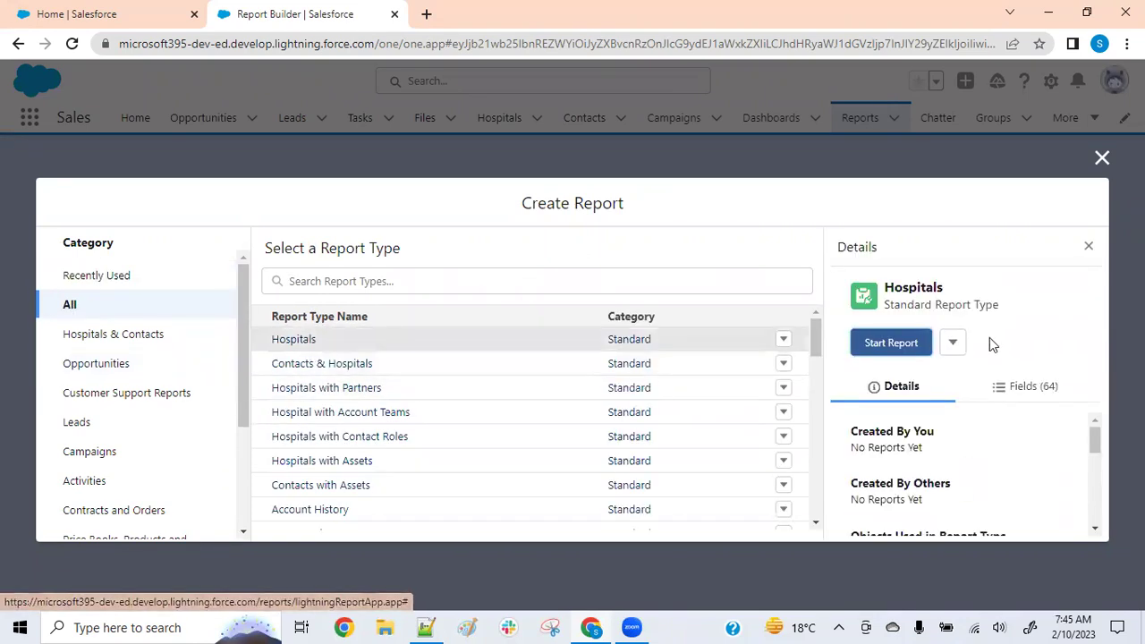
pyautogui.click(894, 345)
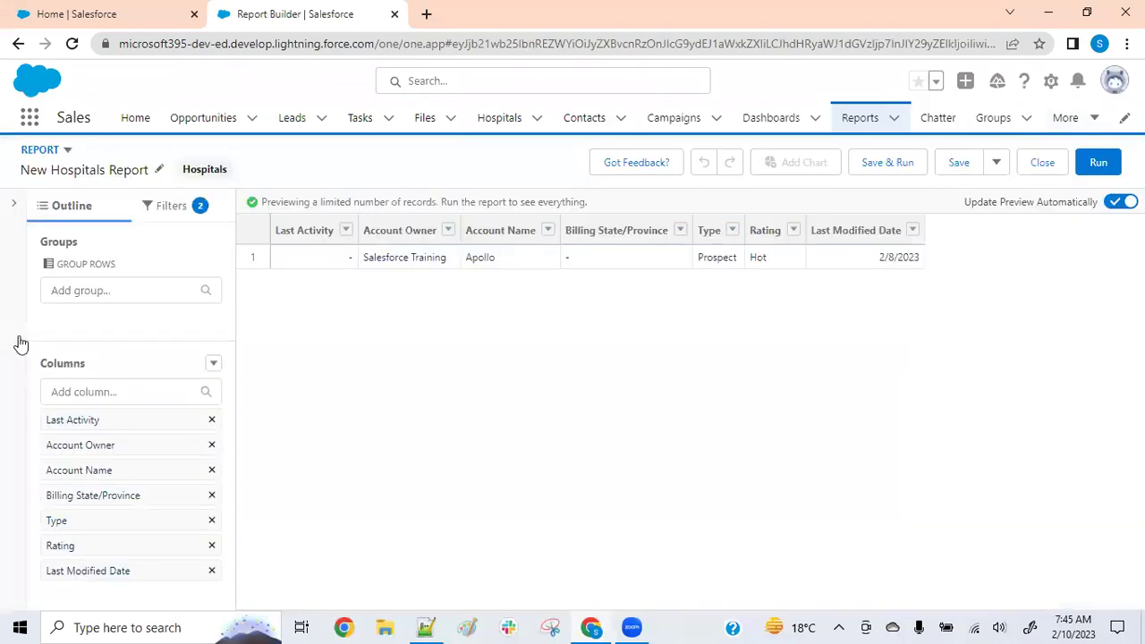
# Set the Created Date filter to All Time and the Show Me filter to All hospitals
pyautogui.click(179, 212)
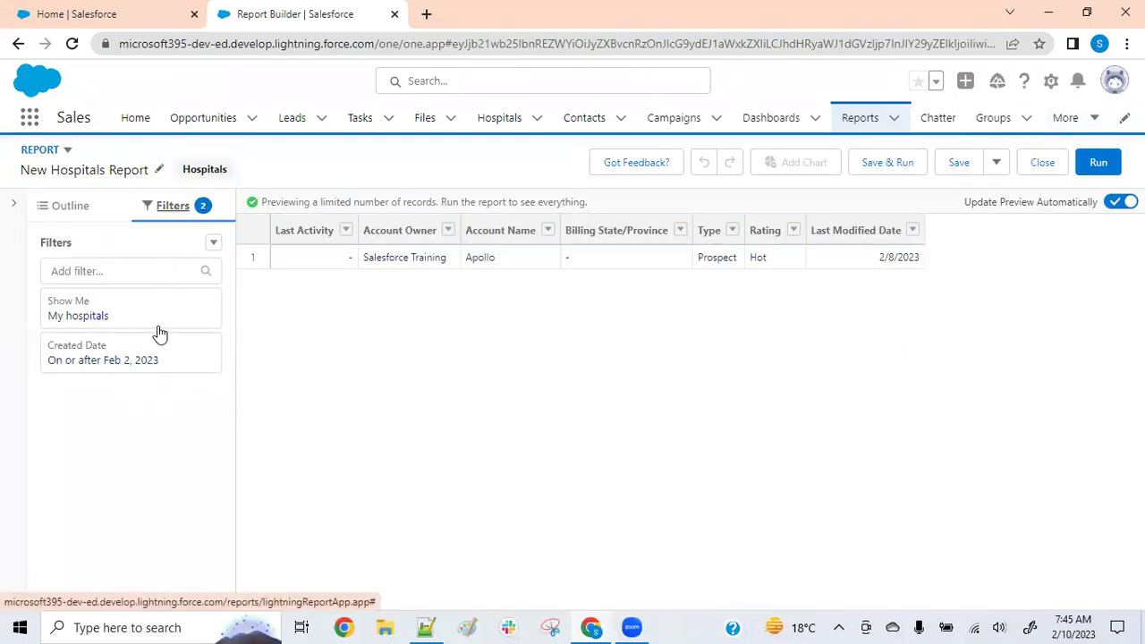
pyautogui.click(154, 362)
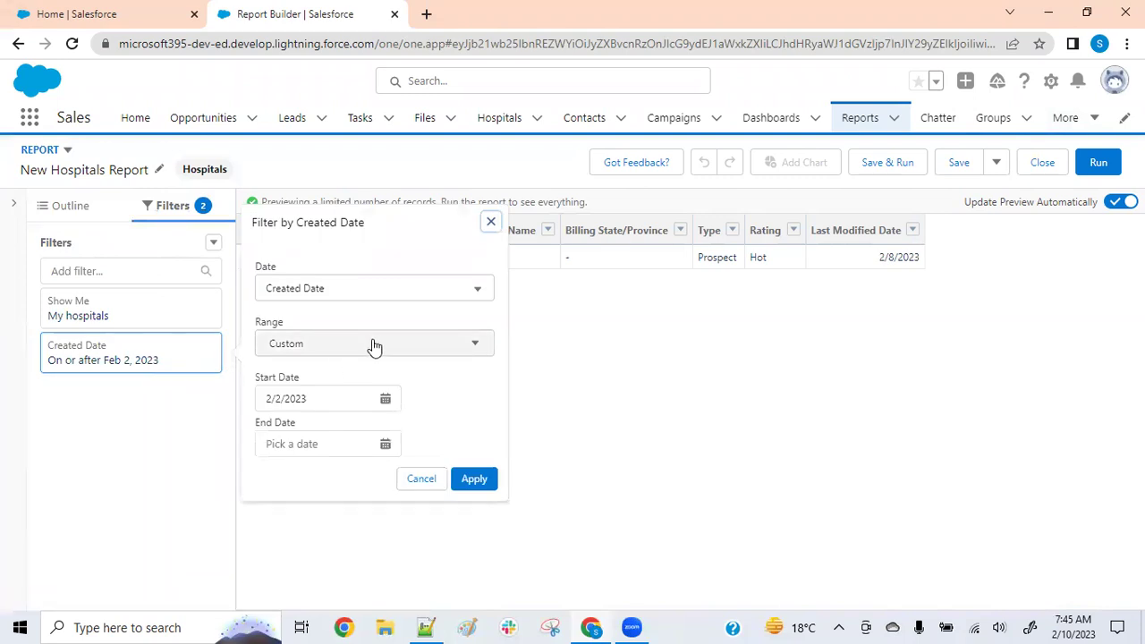
pyautogui.click(374, 347)
pyautogui.click(327, 386)
pyautogui.click(474, 404)
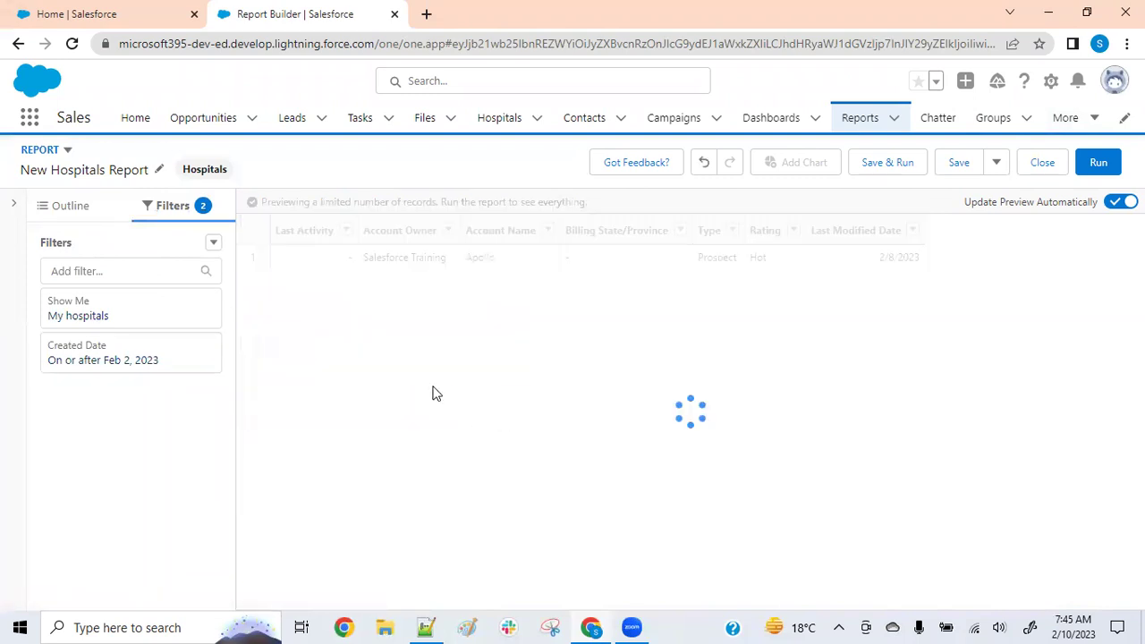
pyautogui.click(103, 319)
pyautogui.click(304, 327)
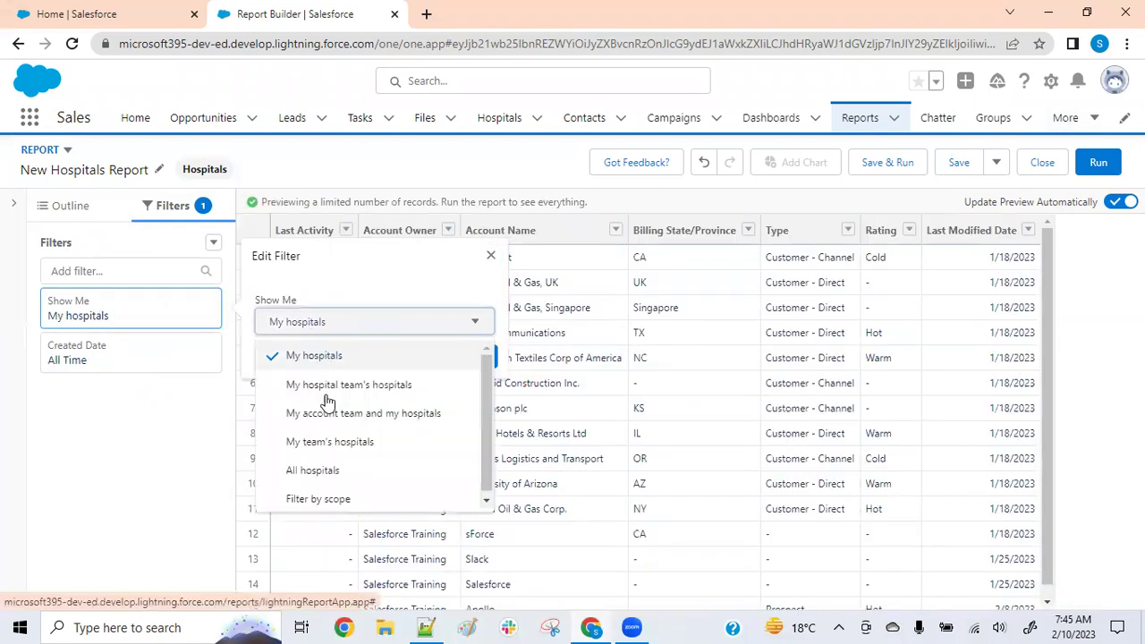
pyautogui.click(317, 472)
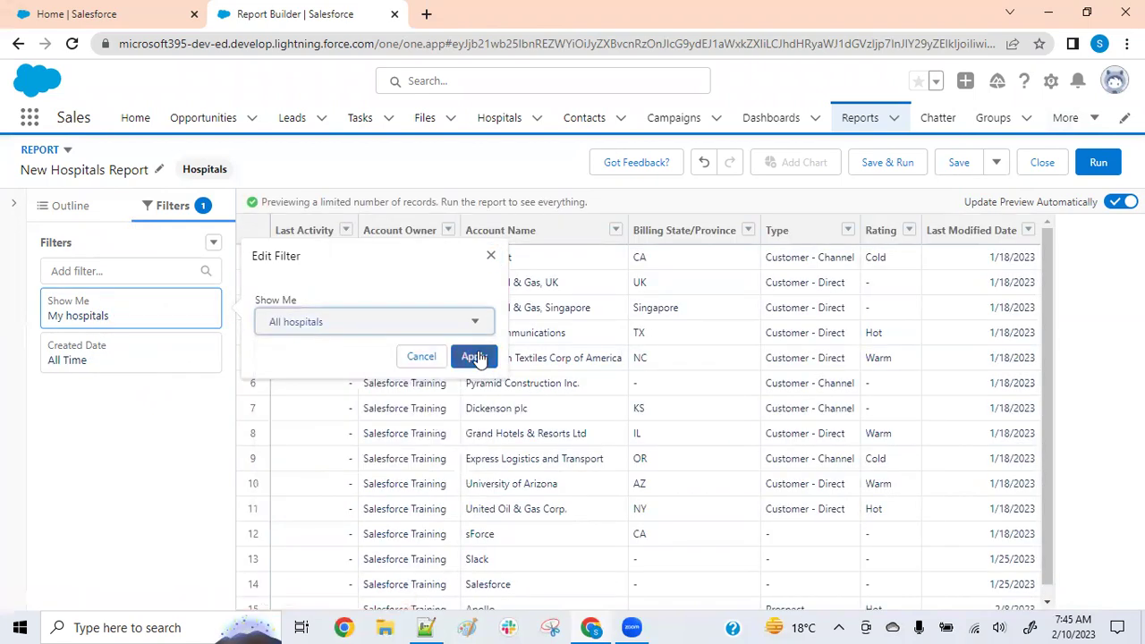
pyautogui.click(474, 357)
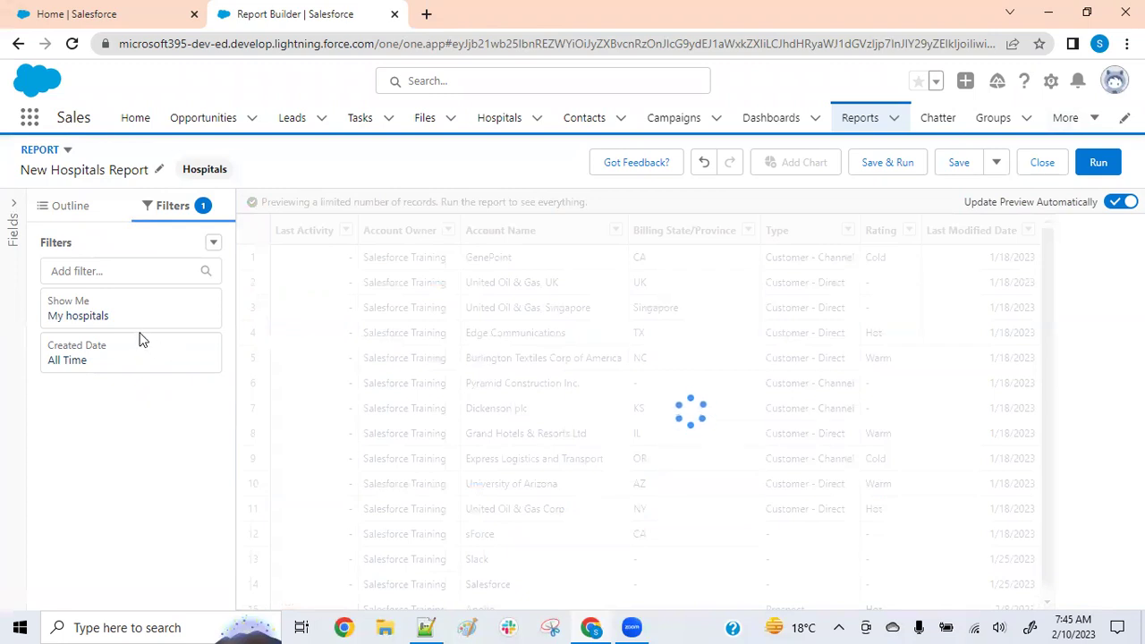
pyautogui.click(75, 211)
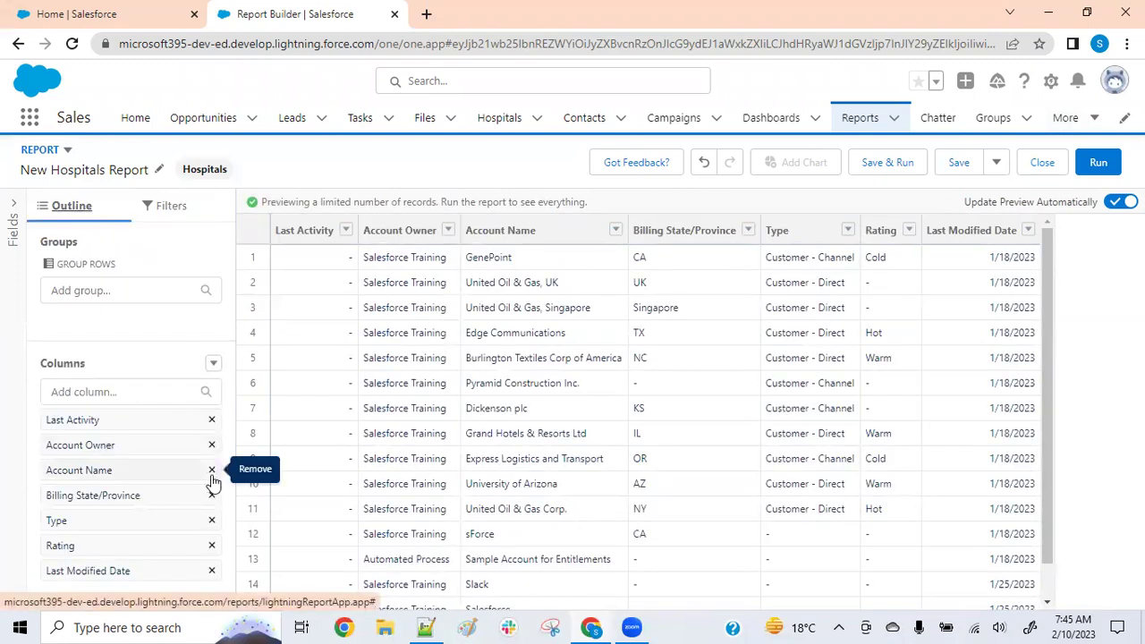
# Remove four default columns and add Account Name as a column
pyautogui.click(212, 428)
pyautogui.click(212, 428)
pyautogui.click(212, 427)
pyautogui.click(212, 427)
pyautogui.click(211, 421)
pyautogui.click(211, 421)
pyautogui.click(211, 421)
pyautogui.click(115, 391)
pyautogui.write('Accou')
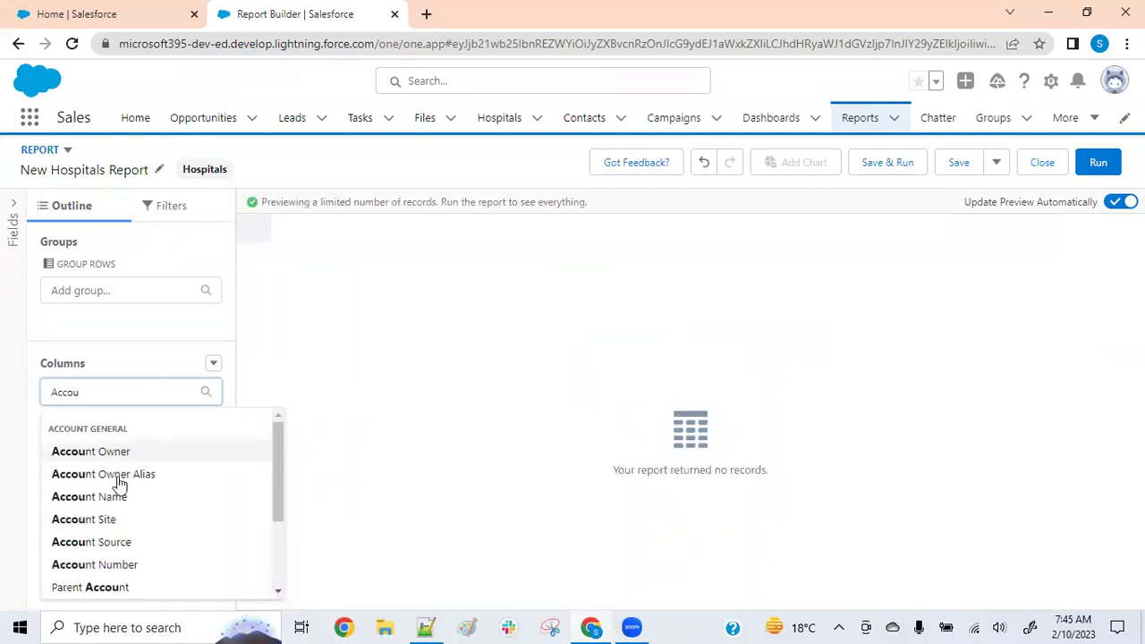
pyautogui.click(118, 497)
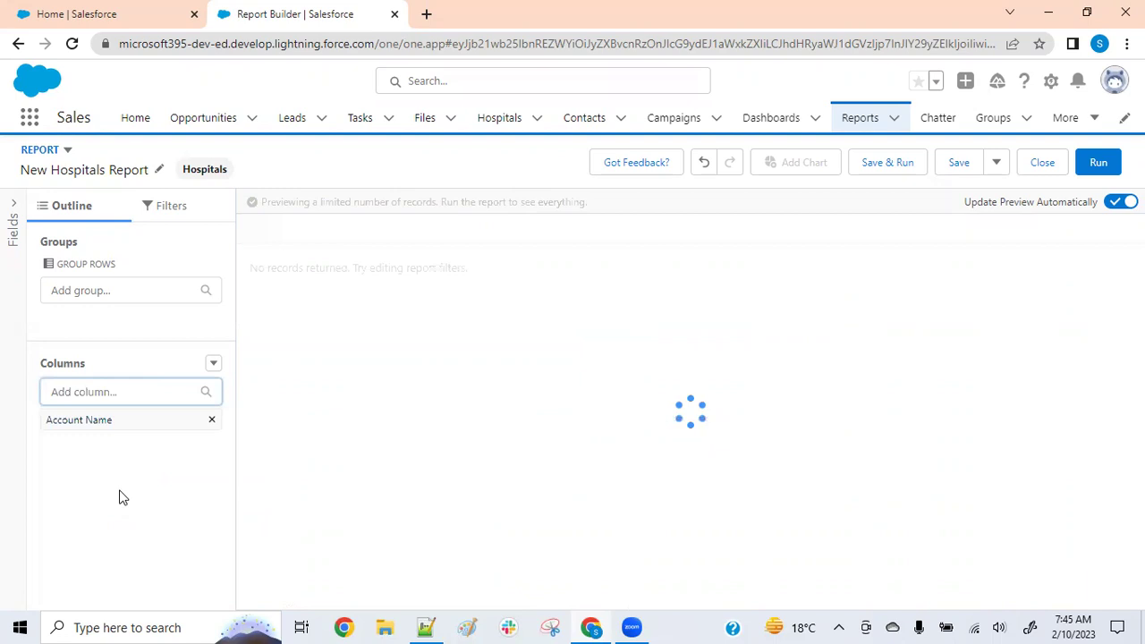
# Add Rating as the second column and clear the column search text
pyautogui.click(125, 394)
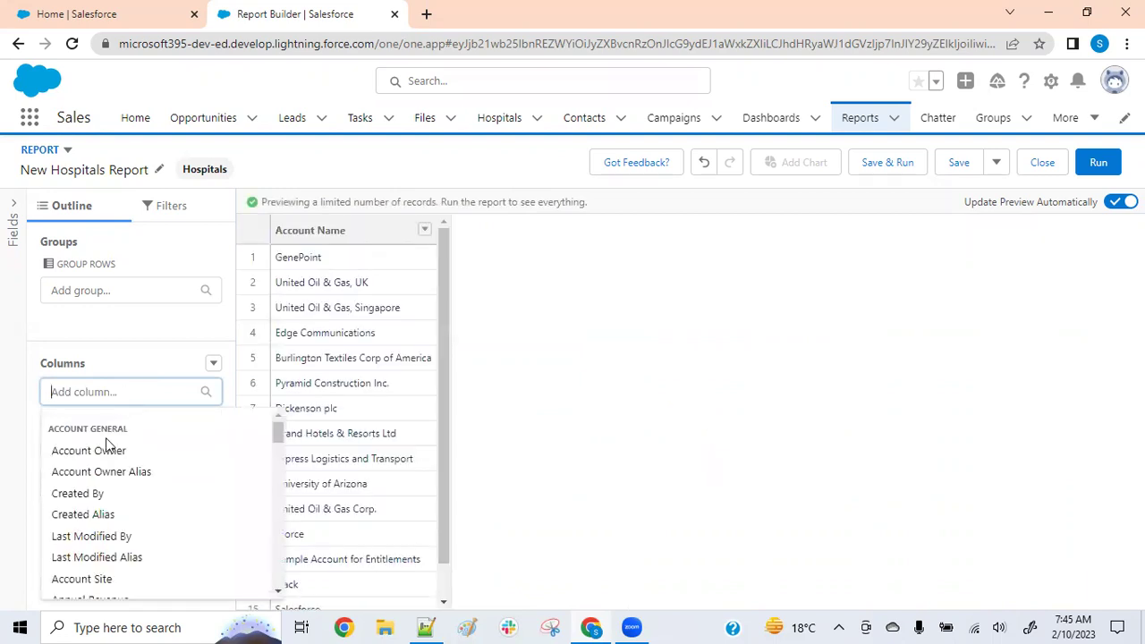
pyautogui.click(15, 483)
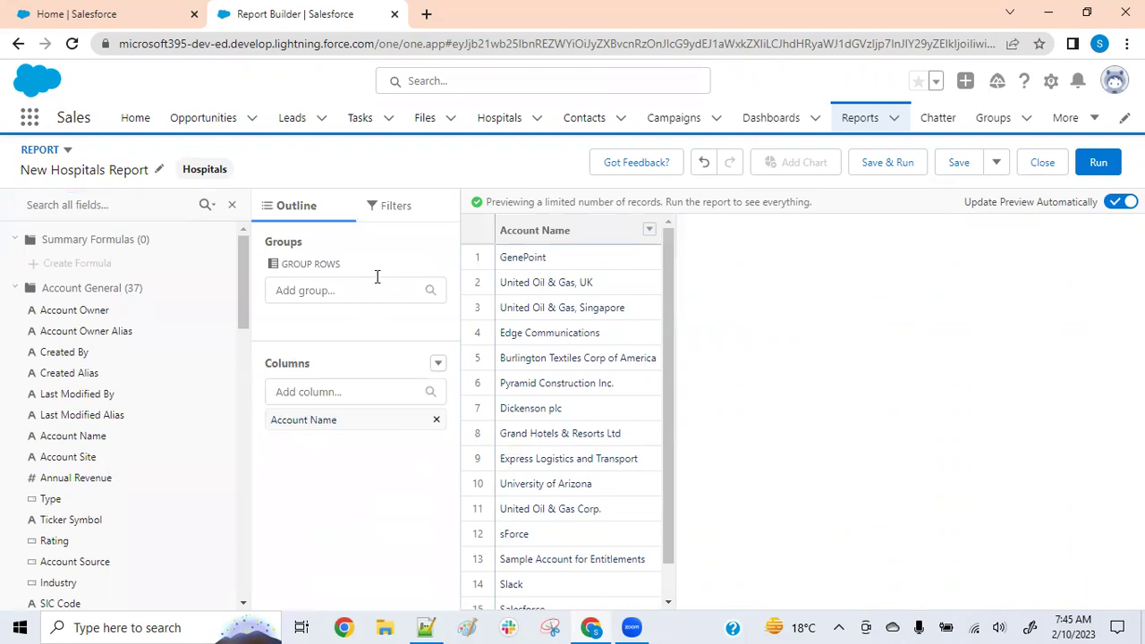
pyautogui.click(232, 205)
pyautogui.click(126, 391)
pyautogui.write('rat')
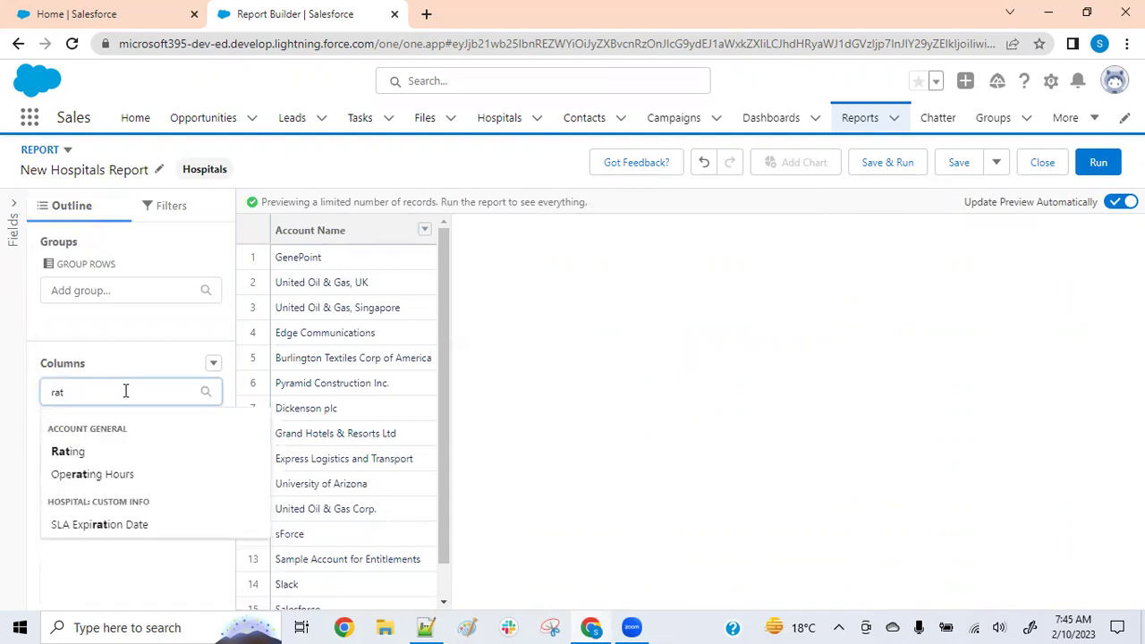
pyautogui.click(76, 451)
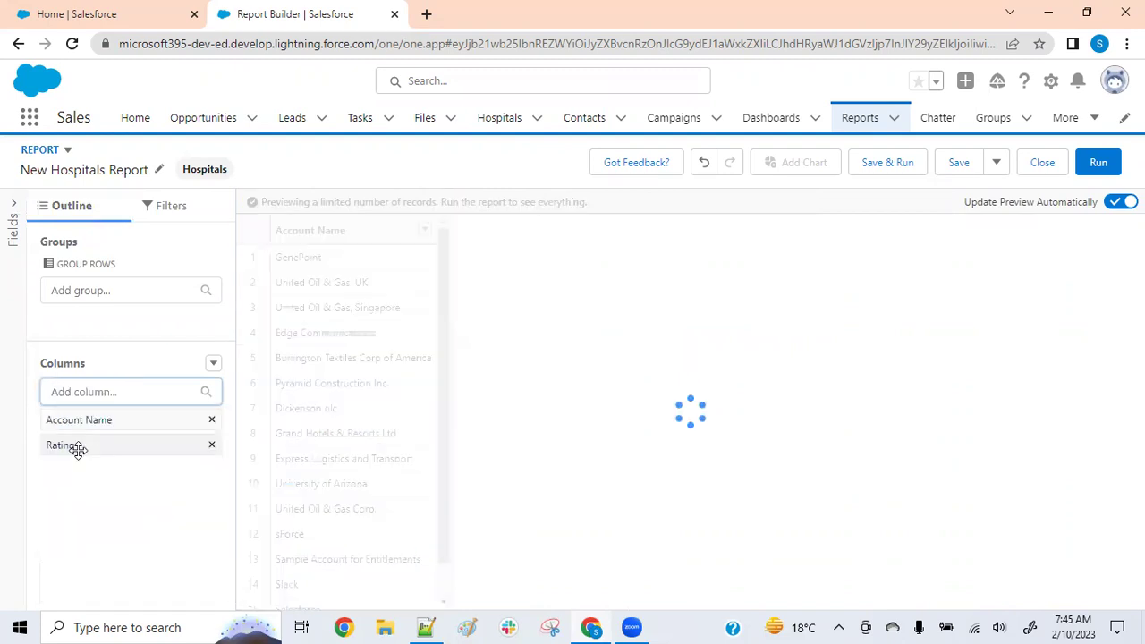
pyautogui.click(127, 392)
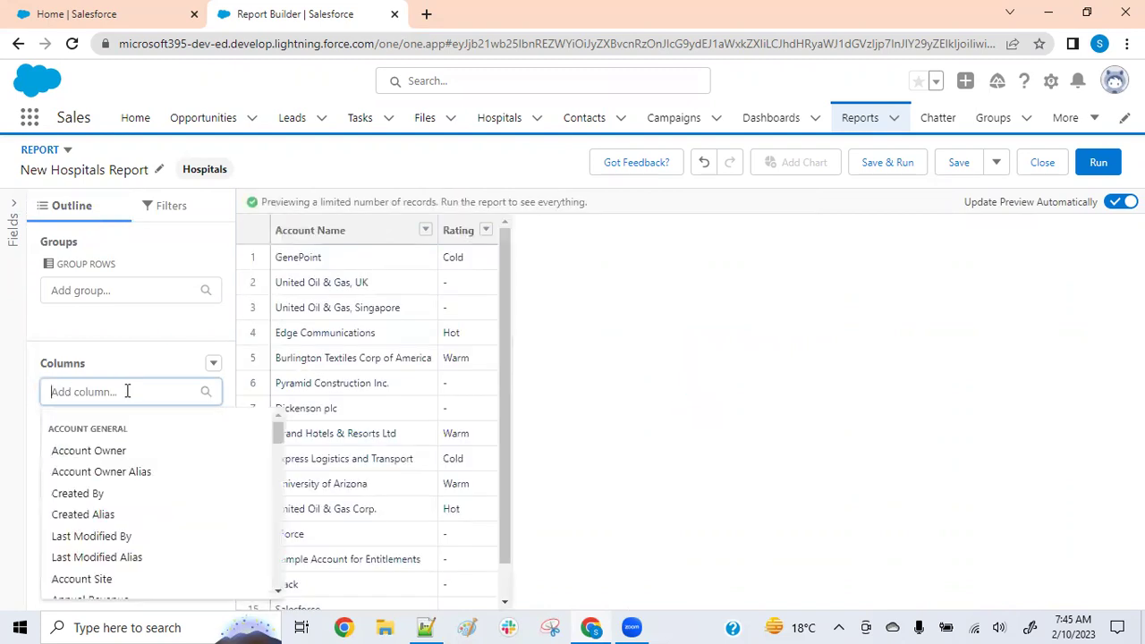
pyautogui.write('opp')
pyautogui.press('BackSpace')
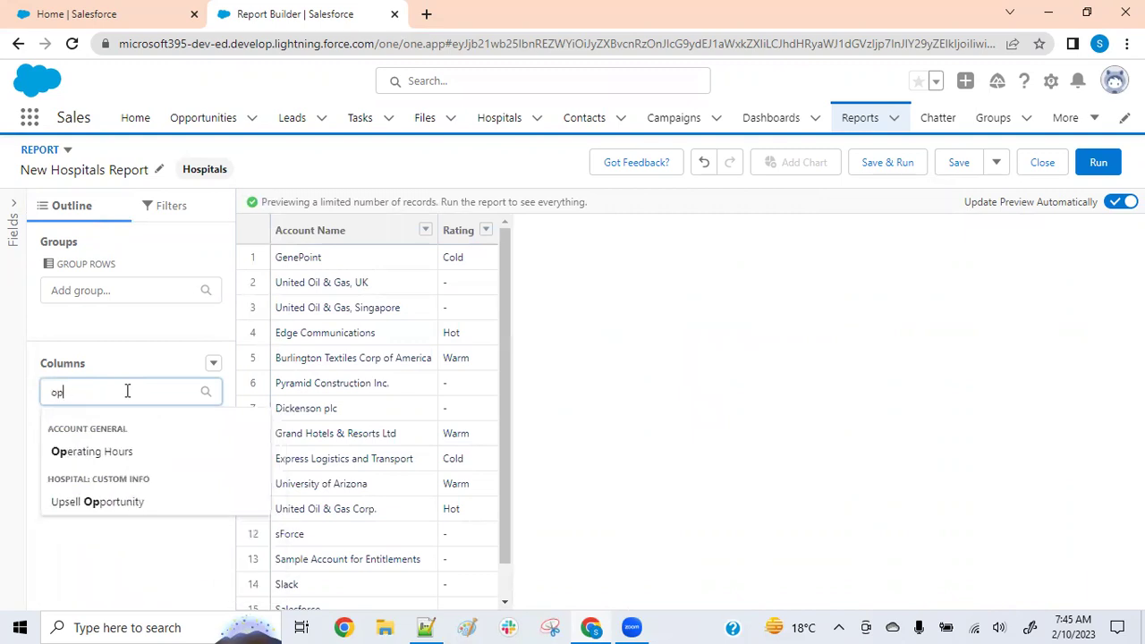
pyautogui.press('BackSpace')
pyautogui.press('BackSpace')
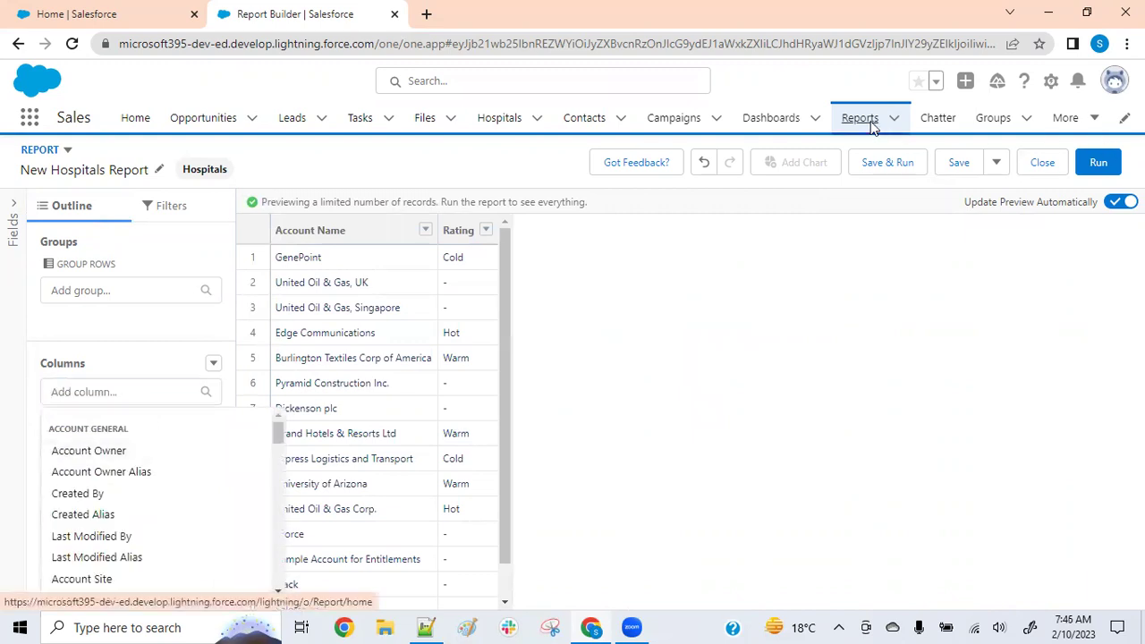
# Leave the builder and discard the unsaved Hospitals report
pyautogui.click(870, 124)
pyautogui.click(920, 420)
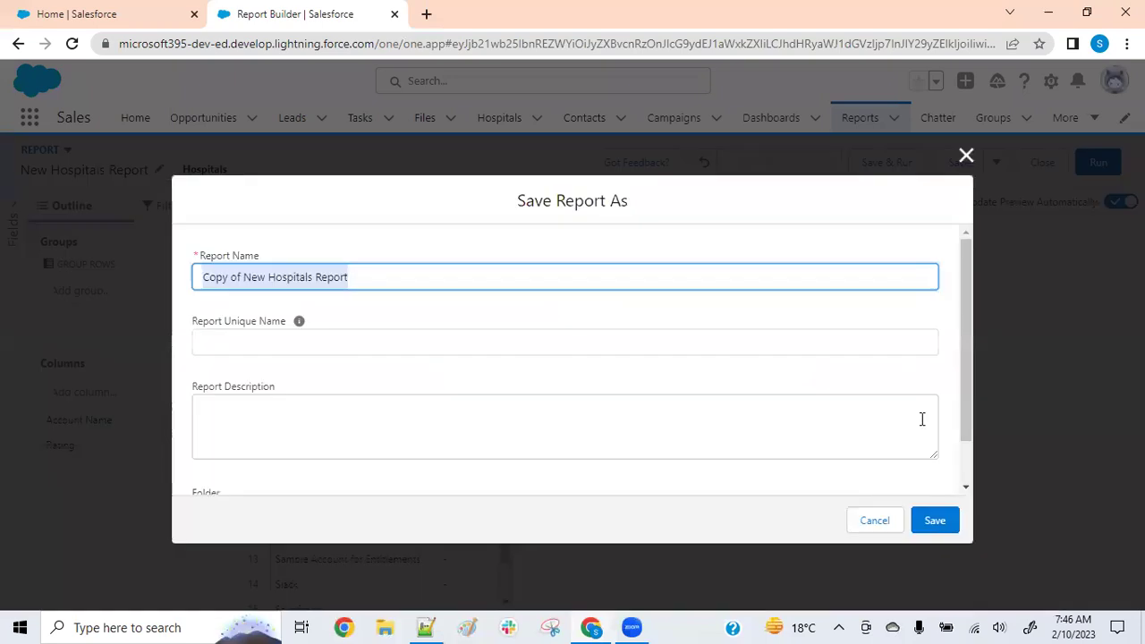
pyautogui.click(869, 522)
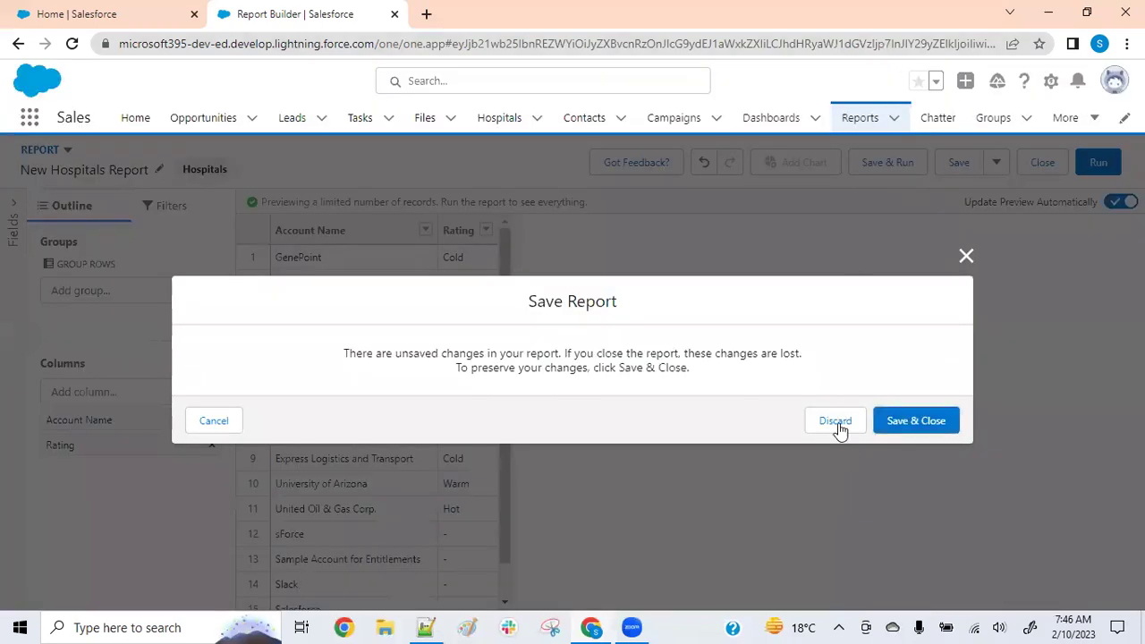
pyautogui.click(840, 424)
# Start a new report using the Opportunities report type, found by searching 'Opp'
pyautogui.click(861, 122)
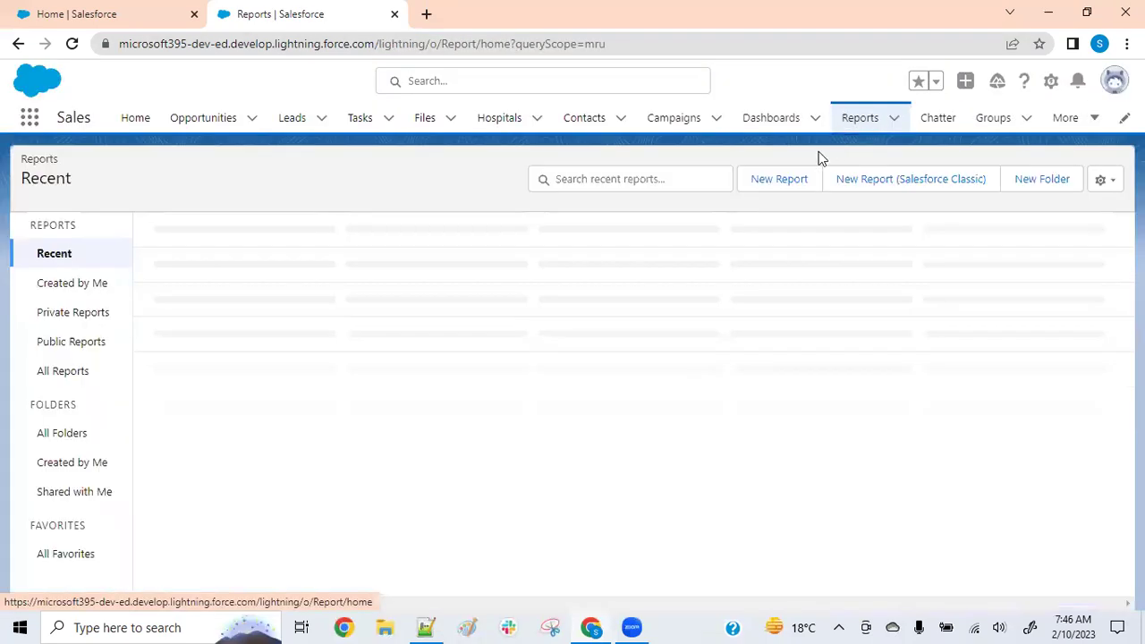
pyautogui.click(779, 177)
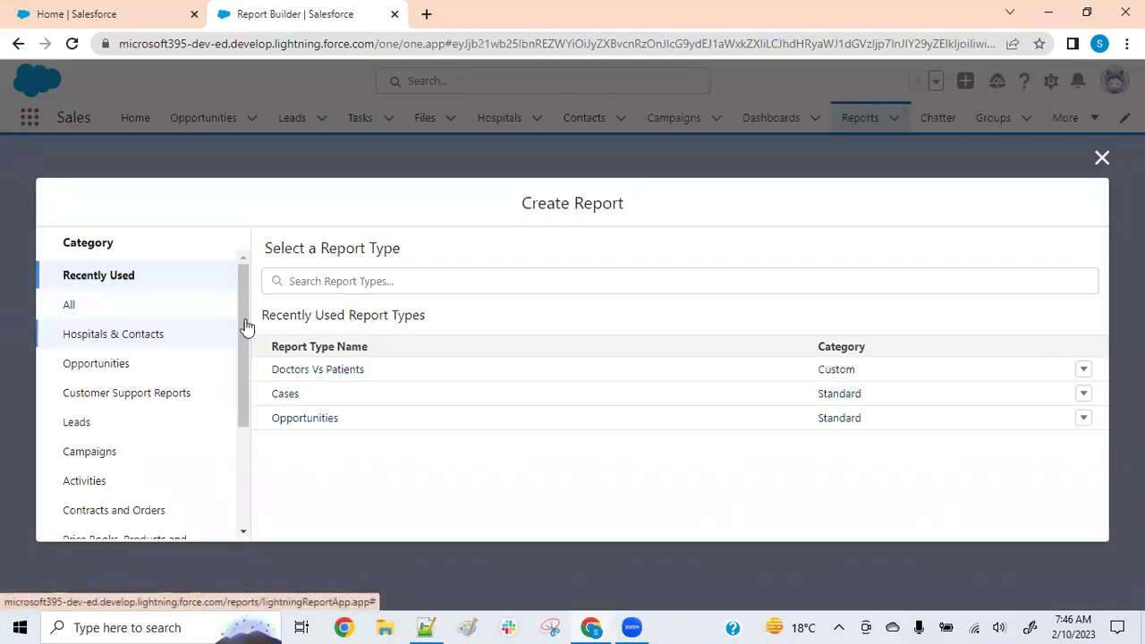
pyautogui.click(325, 281)
pyautogui.write('Opp')
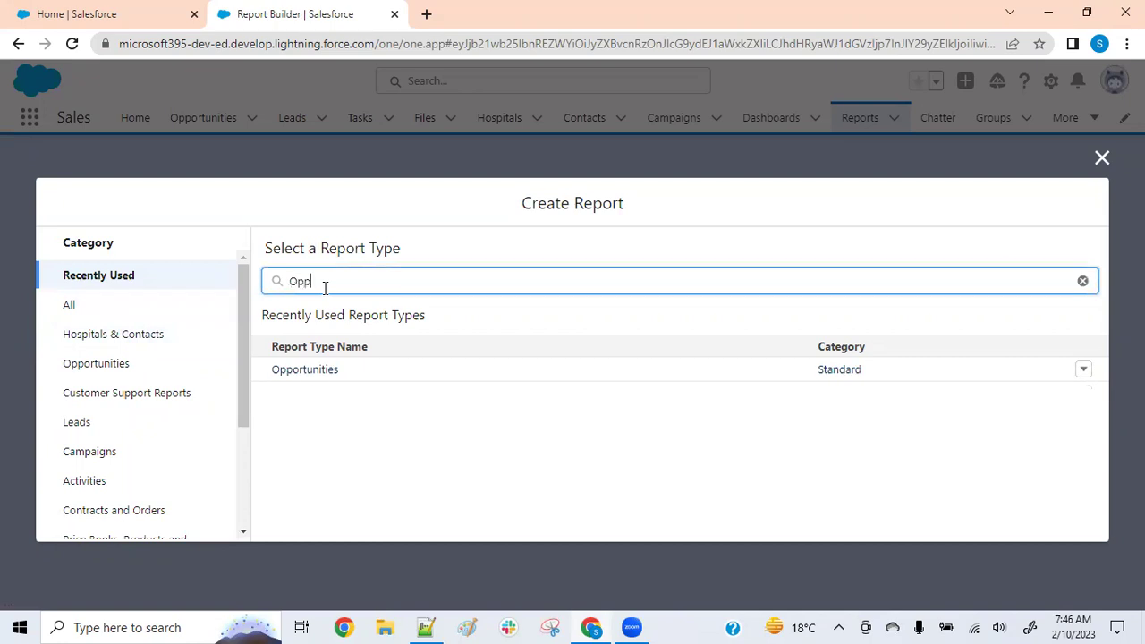
pyautogui.click(317, 371)
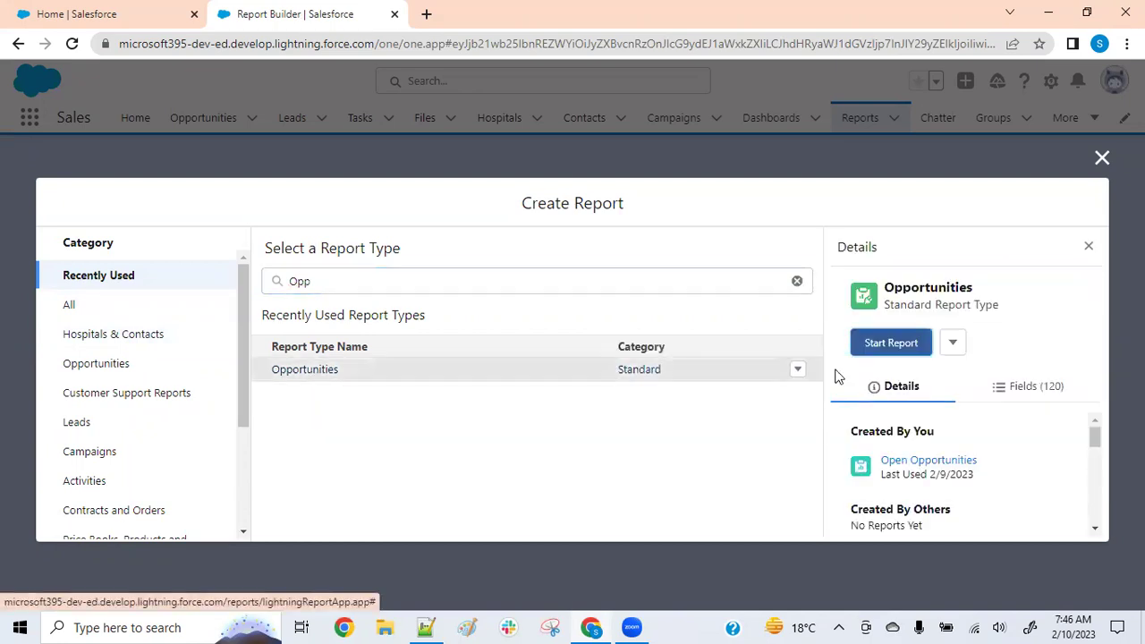
pyautogui.click(891, 345)
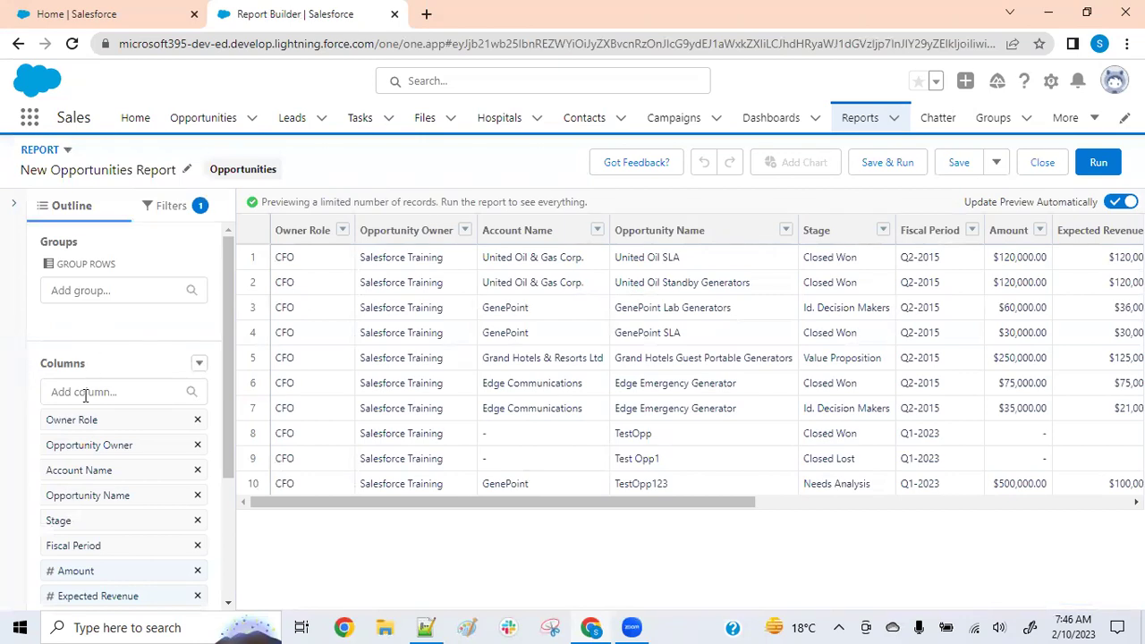
# Remove six default columns, including Owner Role and Opportunity Owner, from the Opportunities report
pyautogui.click(198, 420)
pyautogui.click(197, 420)
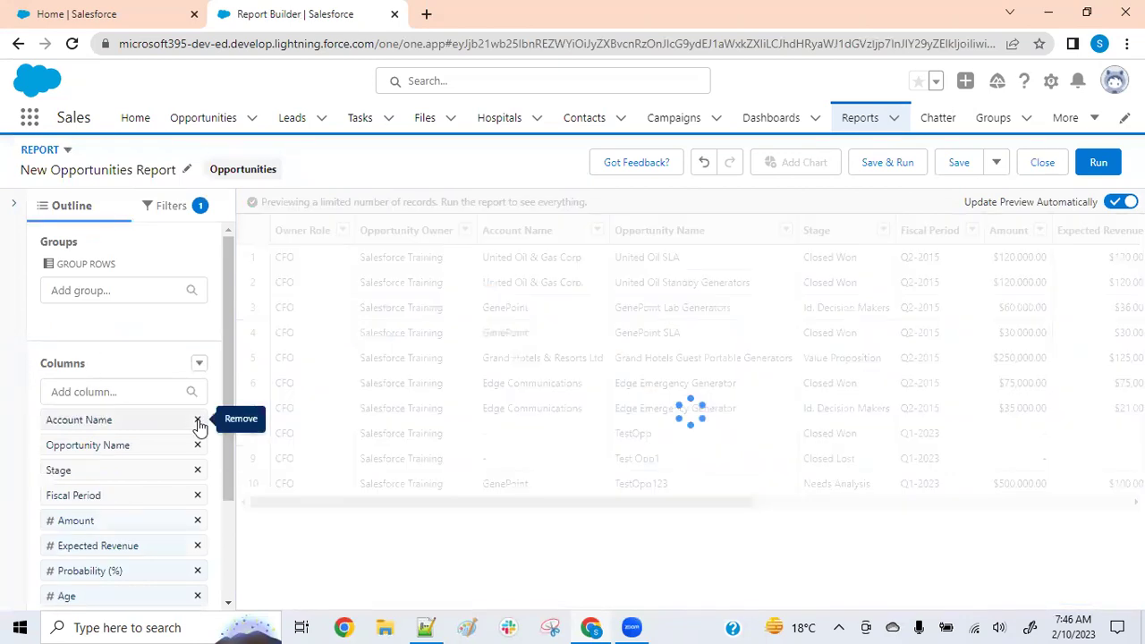
pyautogui.click(198, 421)
pyautogui.click(197, 420)
pyautogui.click(197, 421)
pyautogui.click(197, 421)
pyautogui.click(198, 420)
pyautogui.click(198, 421)
pyautogui.click(198, 420)
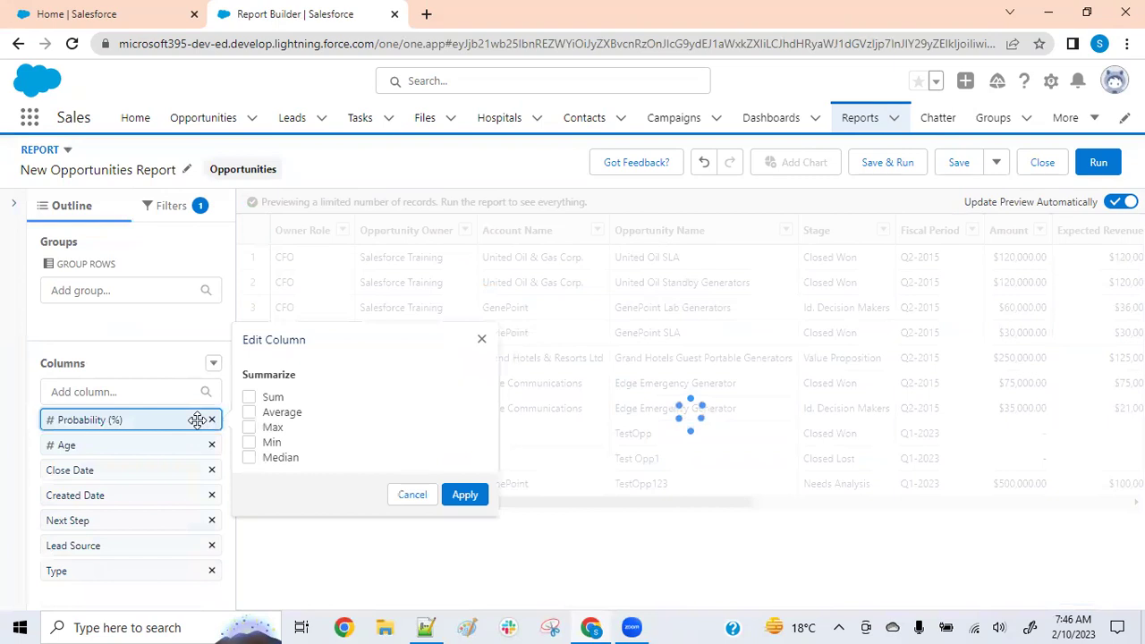
pyautogui.click(212, 420)
pyautogui.click(212, 420)
pyautogui.click(212, 421)
pyautogui.click(212, 421)
pyautogui.click(212, 421)
pyautogui.click(212, 420)
pyautogui.click(212, 420)
# Add Account Name and Opportunity Name as the report's columns
pyautogui.click(114, 393)
pyautogui.write('Accou')
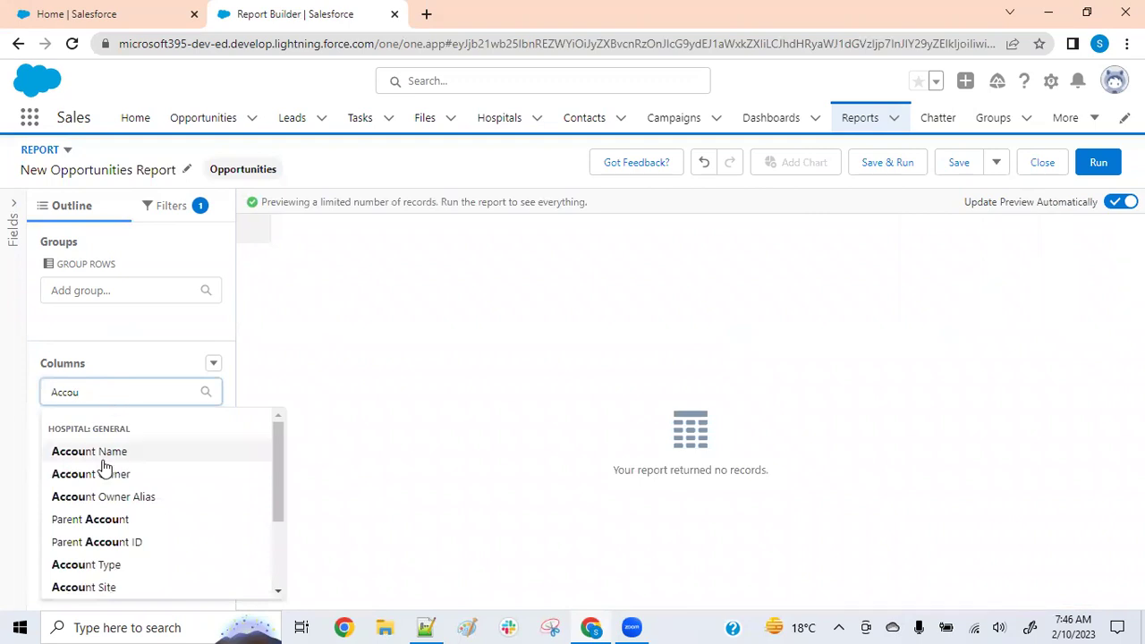
pyautogui.click(103, 452)
pyautogui.click(134, 394)
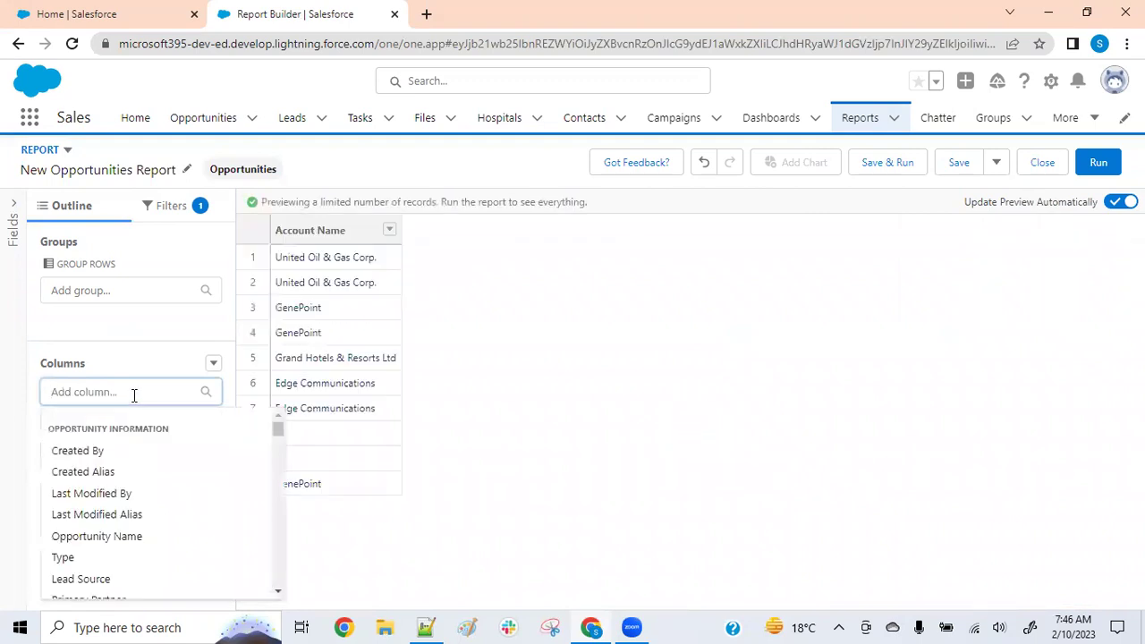
pyautogui.write('Oppo')
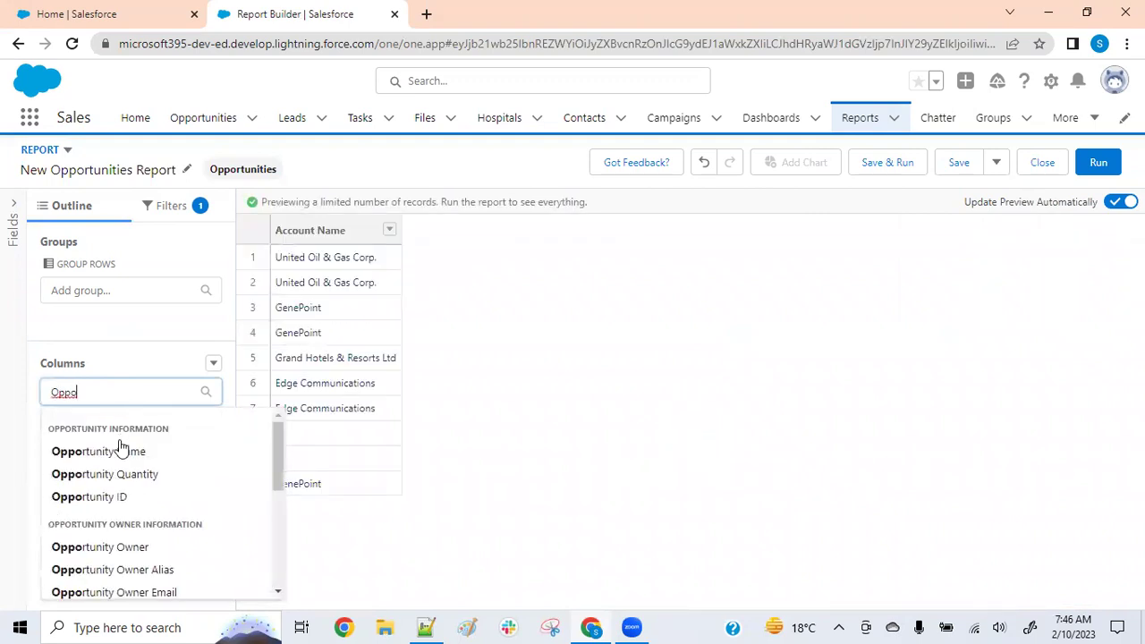
pyautogui.click(117, 451)
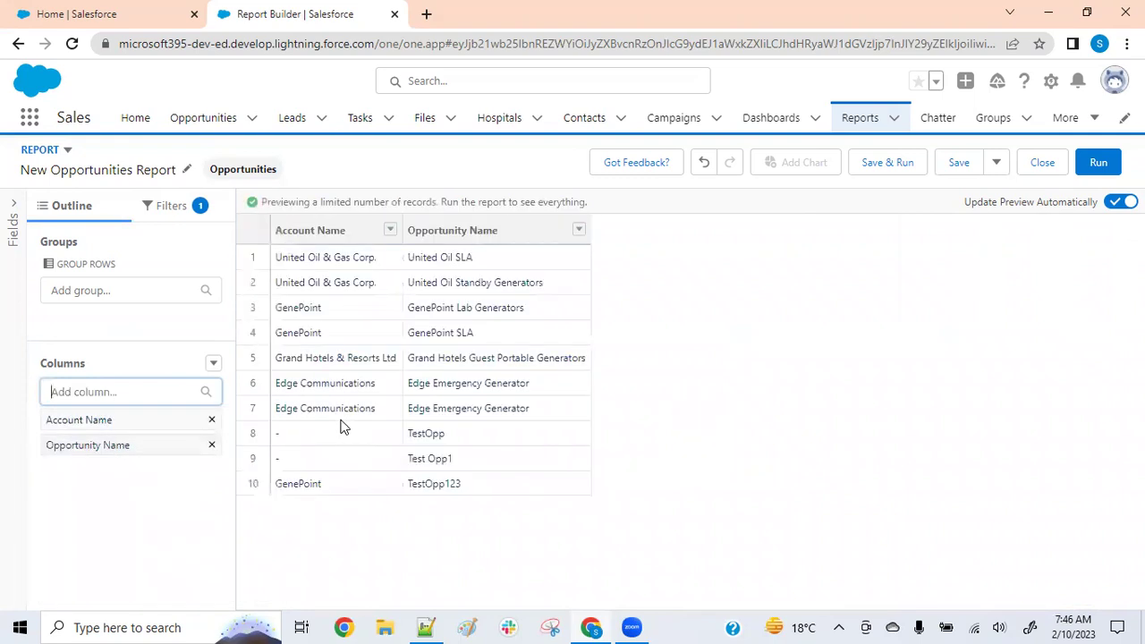
pyautogui.click(182, 207)
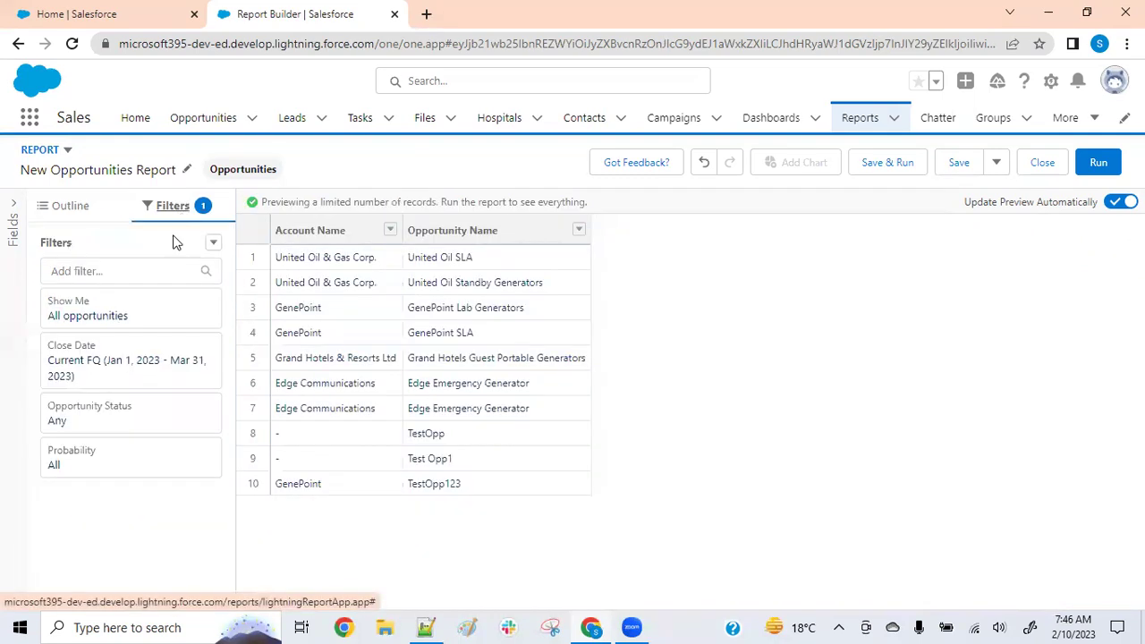
# Set the Close Date filter range to All Time
pyautogui.click(152, 376)
pyautogui.click(339, 395)
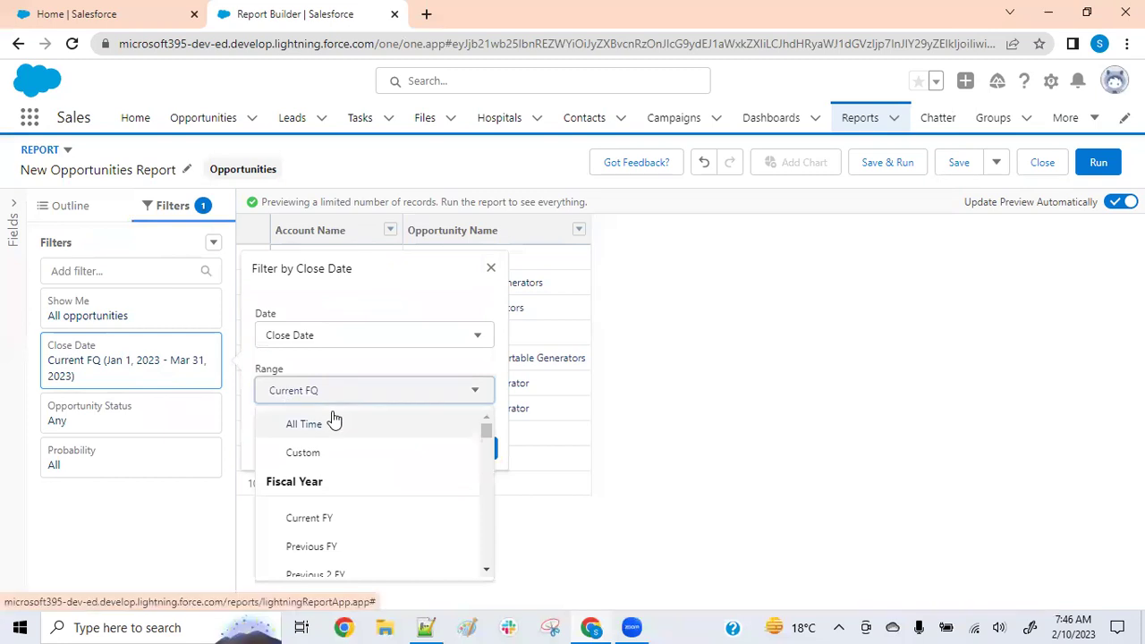
pyautogui.click(333, 421)
pyautogui.click(464, 449)
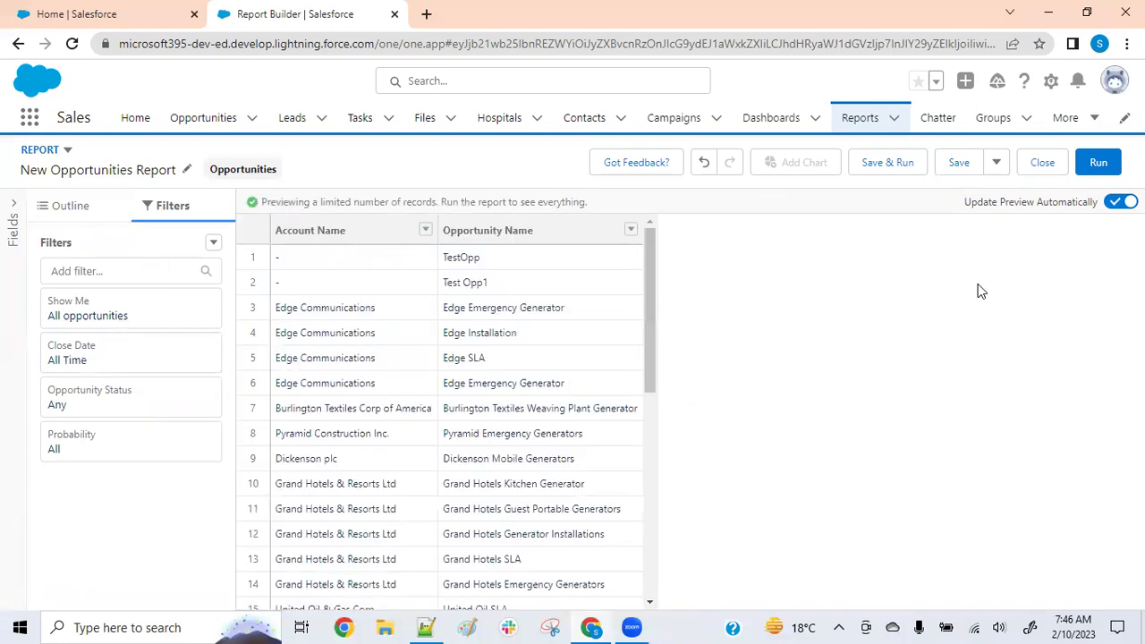
# Save the report as 'Account and Related Opportunities'
pyautogui.click(958, 166)
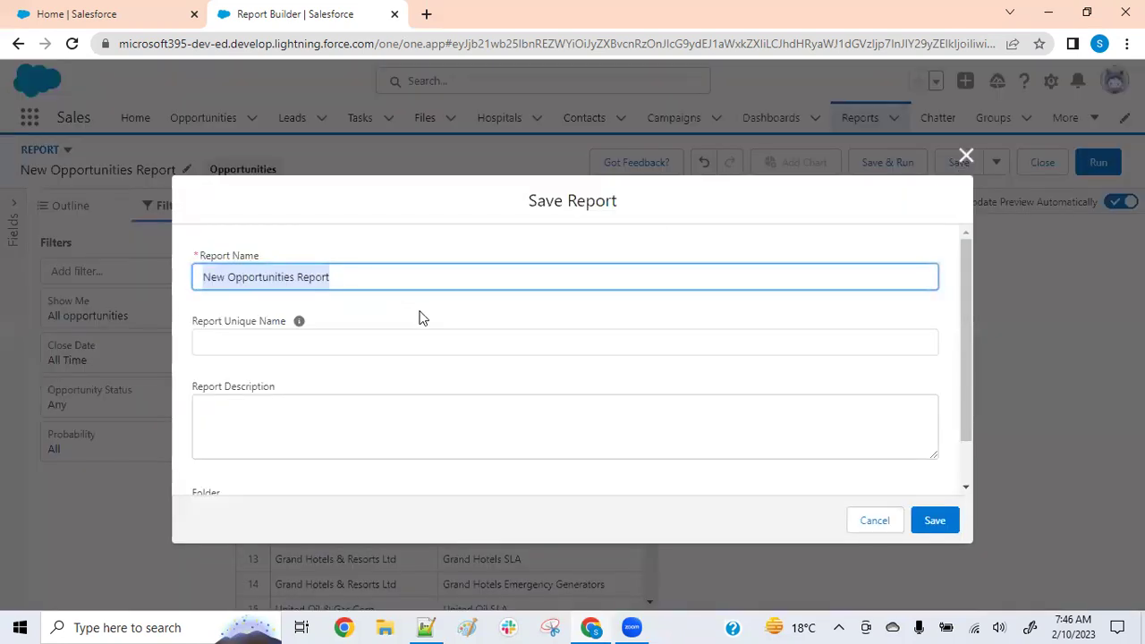
pyautogui.write('Account and Related')
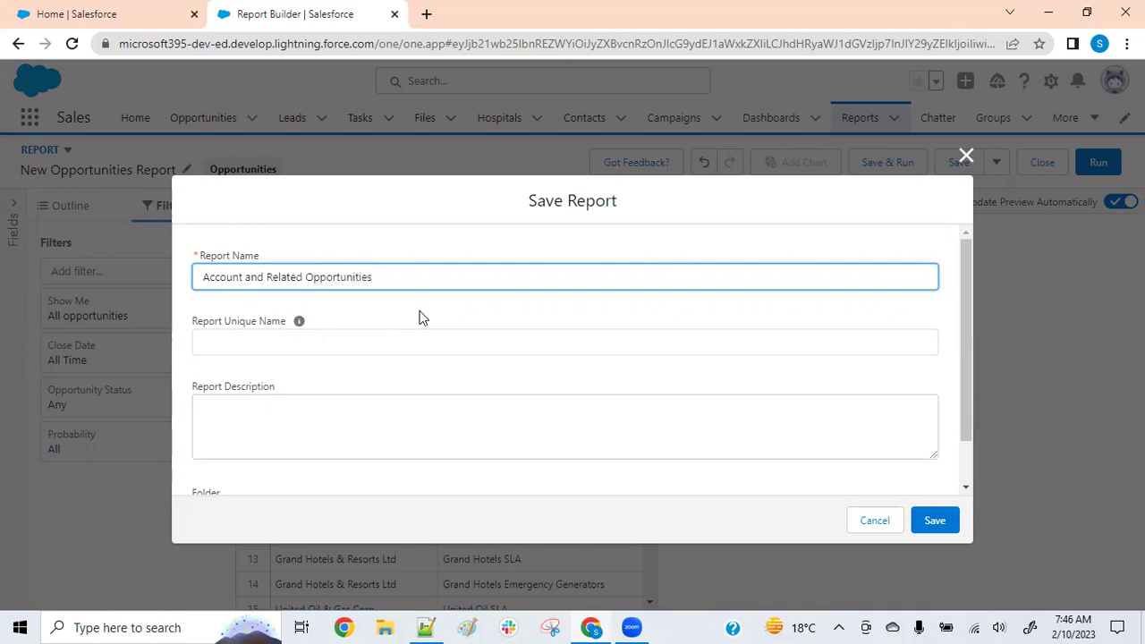
pyautogui.click(939, 522)
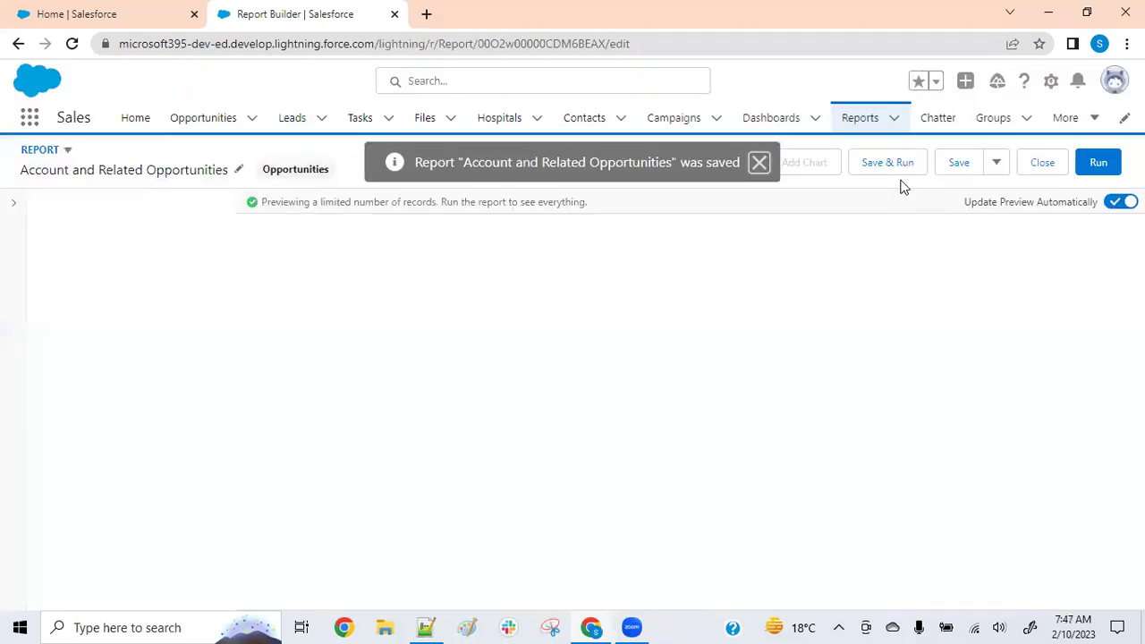
# Change the report format from the REPORT dropdown to Joined Report
pyautogui.click(67, 151)
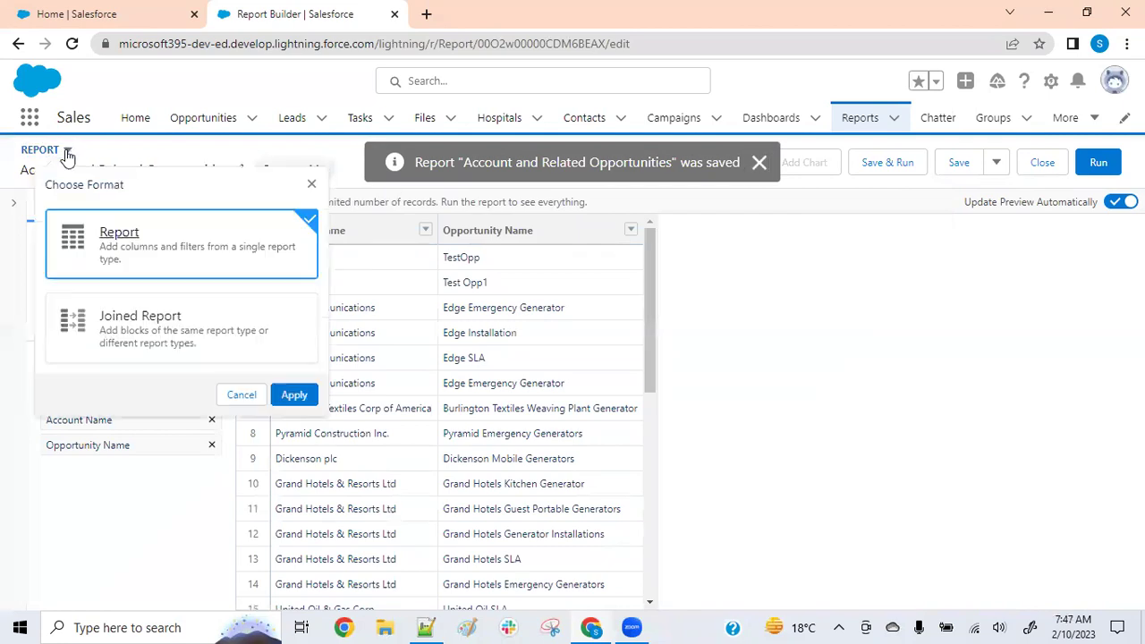
pyautogui.click(135, 336)
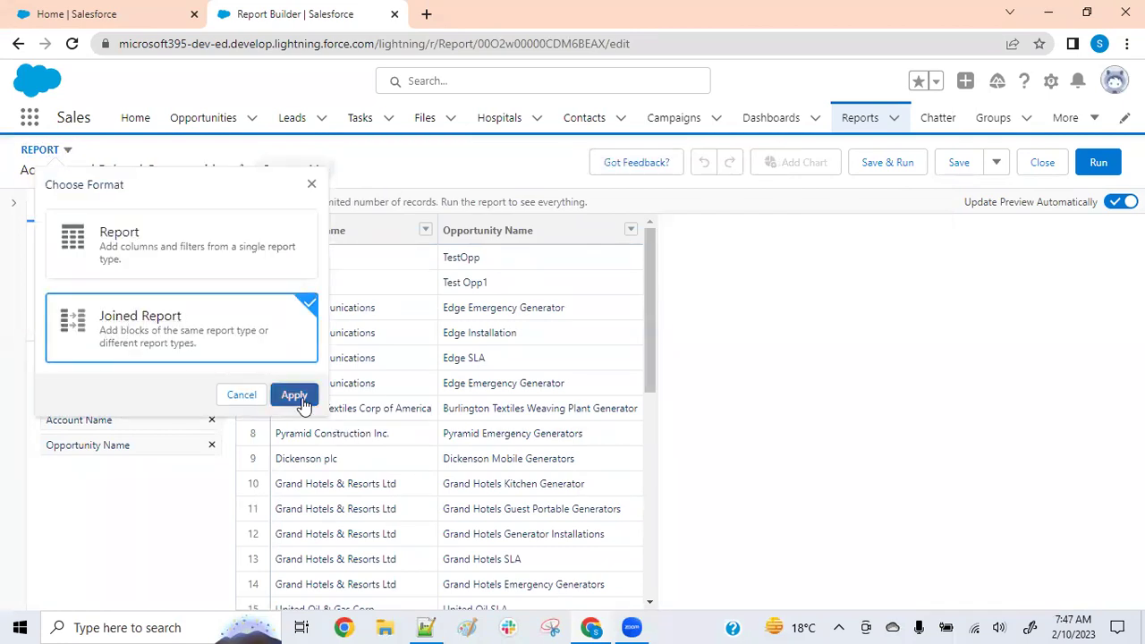
pyautogui.click(294, 395)
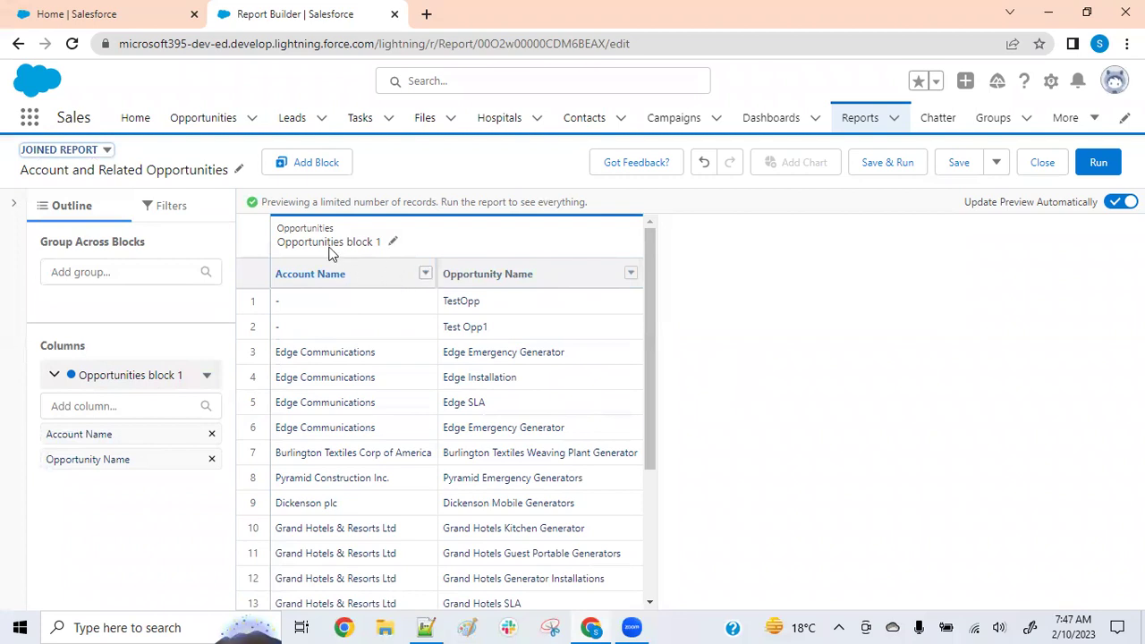
# Rename the first block to 'Account With Opportunities'
pyautogui.click(392, 241)
pyautogui.press('BackSpace')
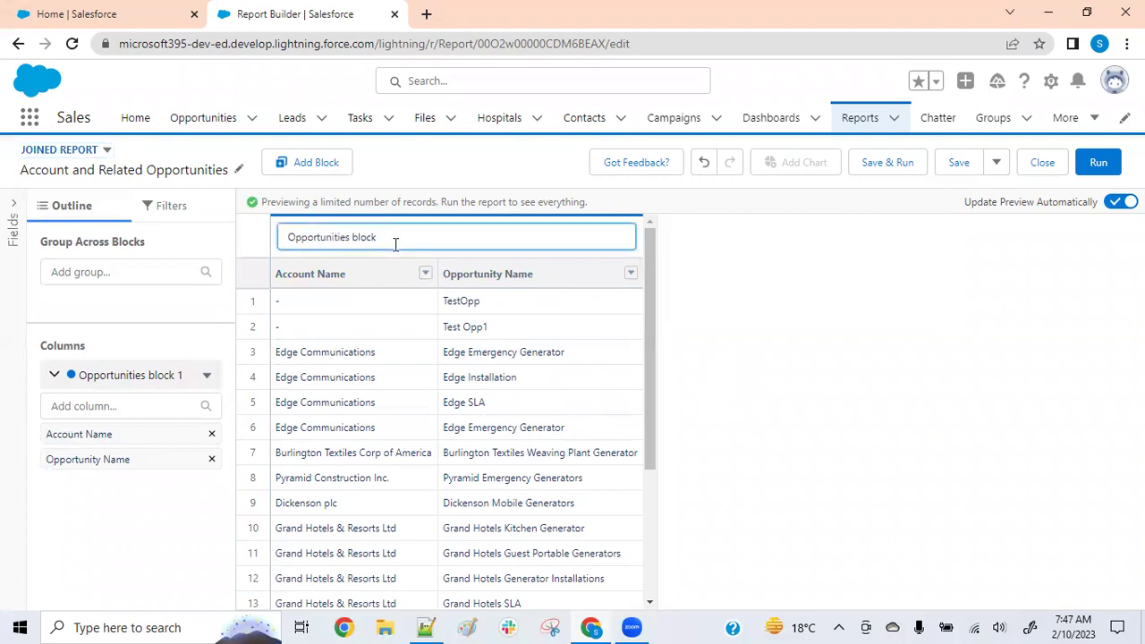
pyautogui.press('BackSpace')
pyautogui.press('BackSpace')
pyautogui.press('BackSpace')
pyautogui.press('BackSpace')
pyautogui.press('BackSpace')
pyautogui.press('BackSpace')
pyautogui.press('BackSpace')
pyautogui.press('BackSpace')
pyautogui.press('BackSpace')
pyautogui.press('BackSpace')
pyautogui.press('BackSpace')
pyautogui.press('BackSpace')
pyautogui.press('BackSpace')
pyautogui.press('BackSpace')
pyautogui.click(384, 346)
# Review the block's column and group-across options, then bring up the Add Block chooser
pyautogui.click(207, 376)
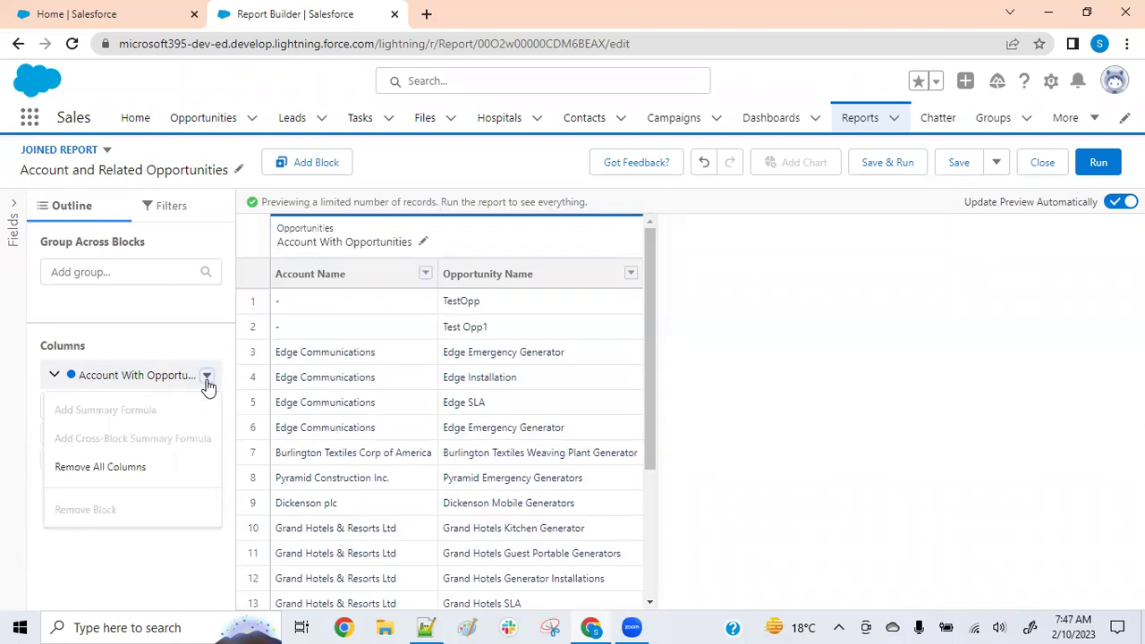
pyautogui.click(52, 376)
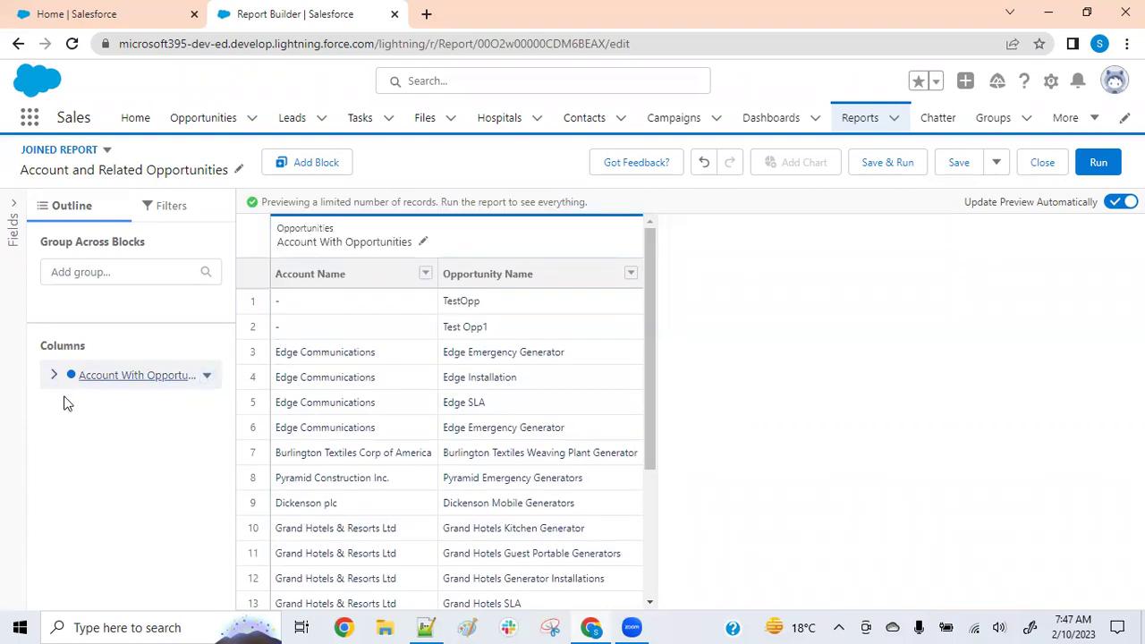
pyautogui.click(135, 271)
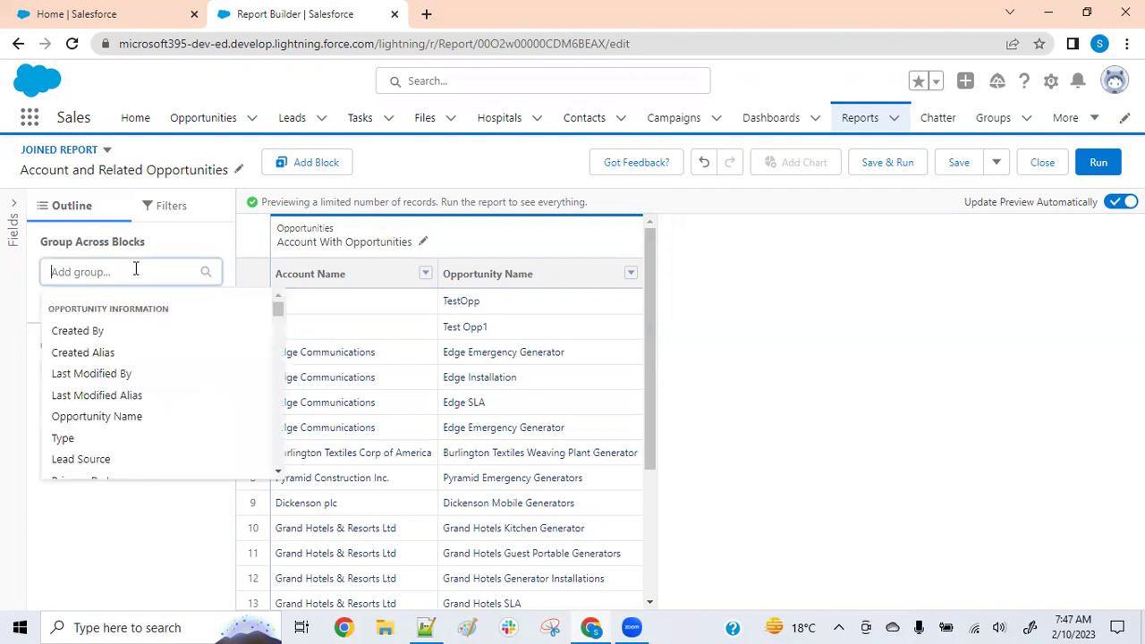
pyautogui.click(179, 245)
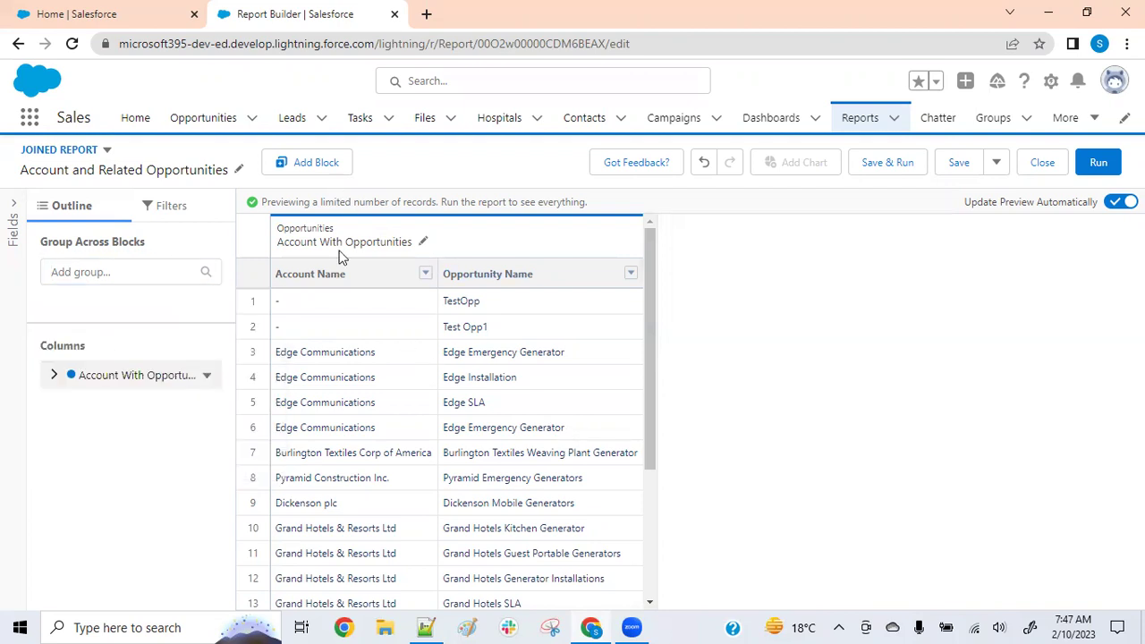
pyautogui.click(310, 163)
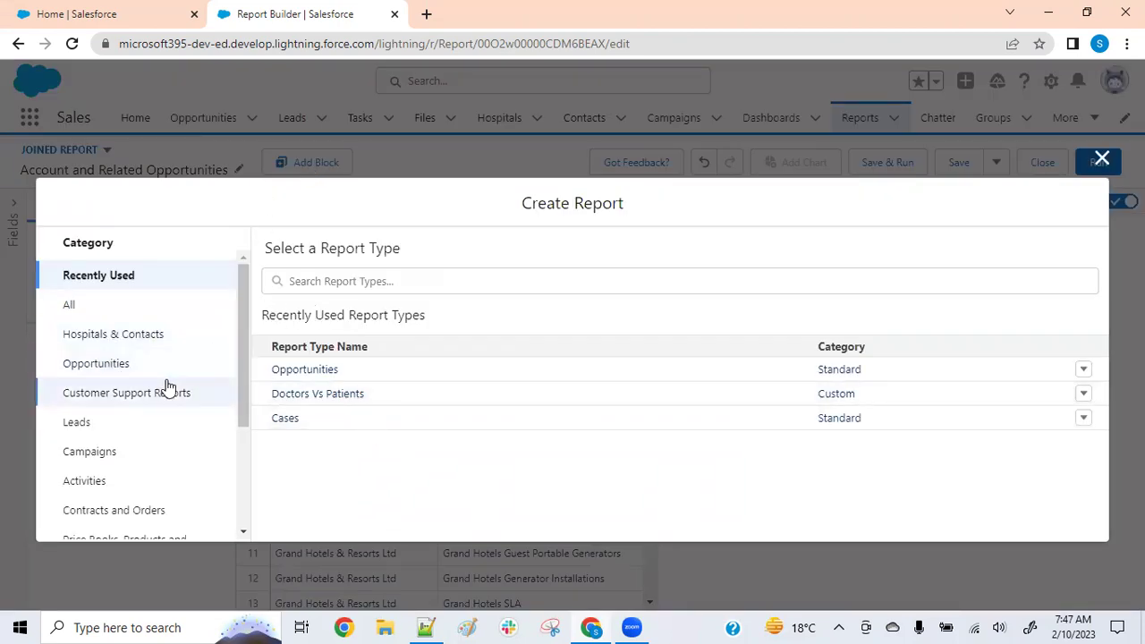
# Add a block from the Cases report type, found by searching 'cas'
pyautogui.scroll(-2, 167, 384)
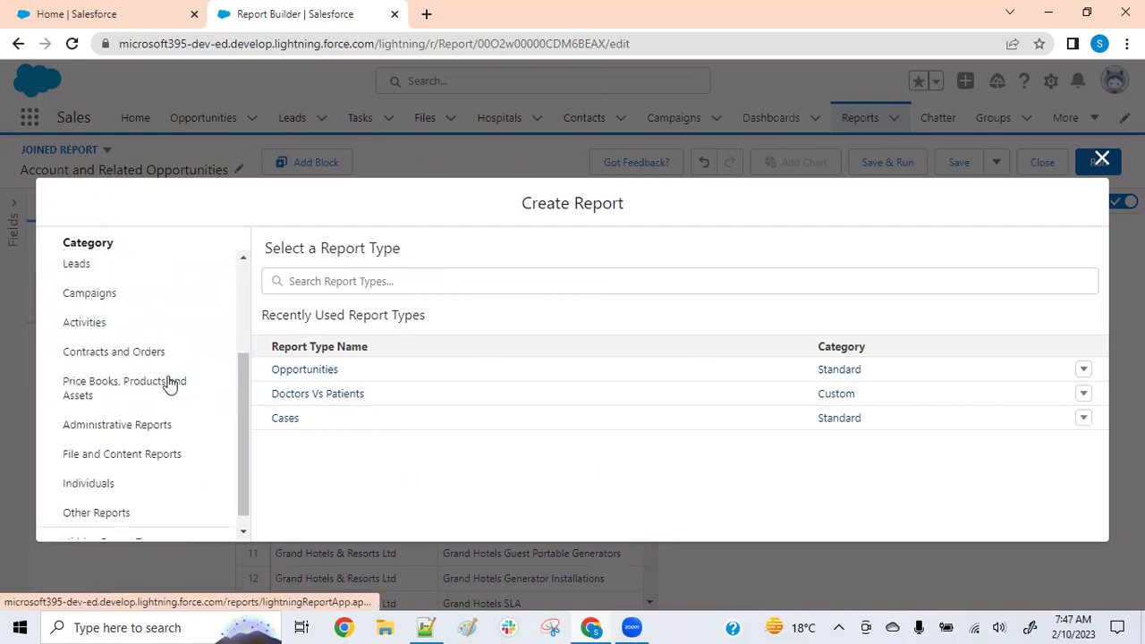
pyautogui.click(313, 281)
pyautogui.scroll(3, 141, 374)
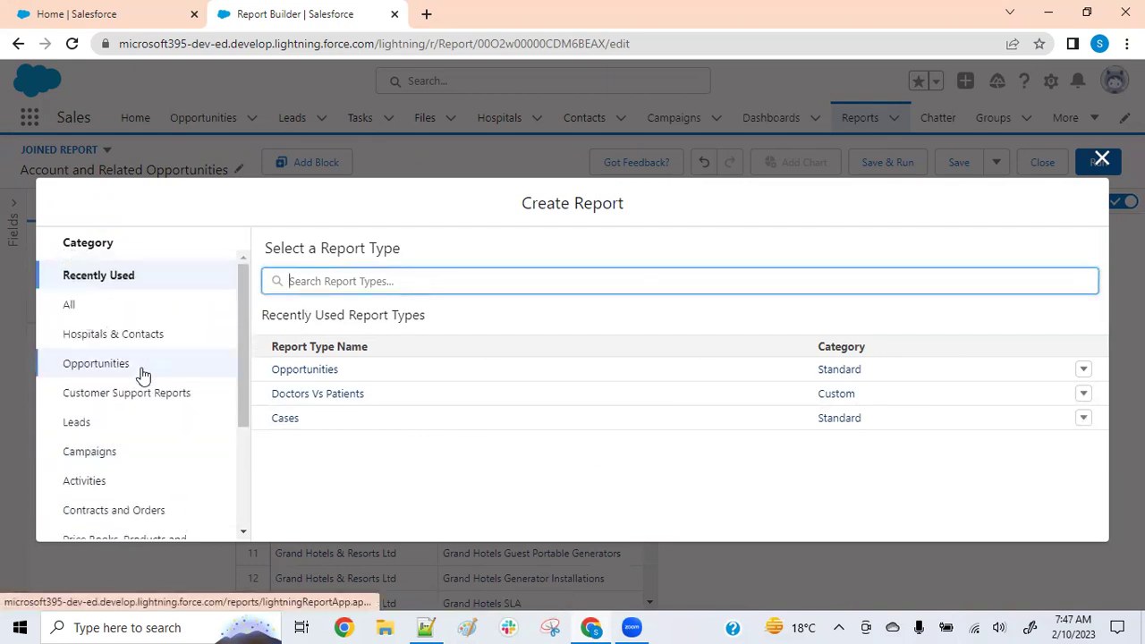
pyautogui.click(99, 306)
pyautogui.click(313, 283)
pyautogui.write('case')
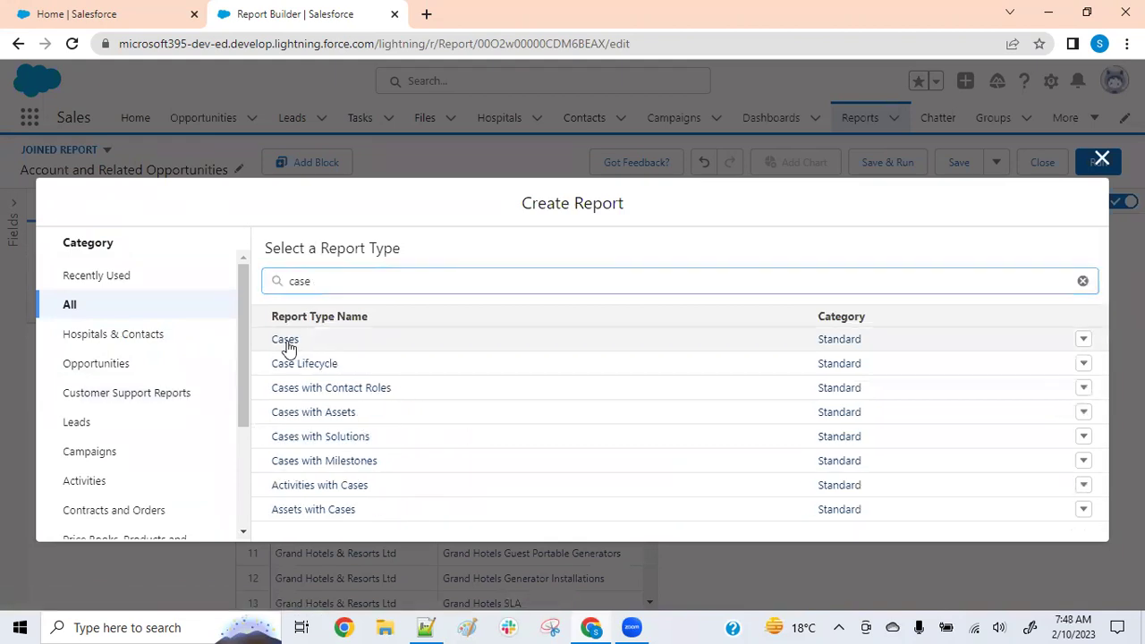
pyautogui.click(287, 339)
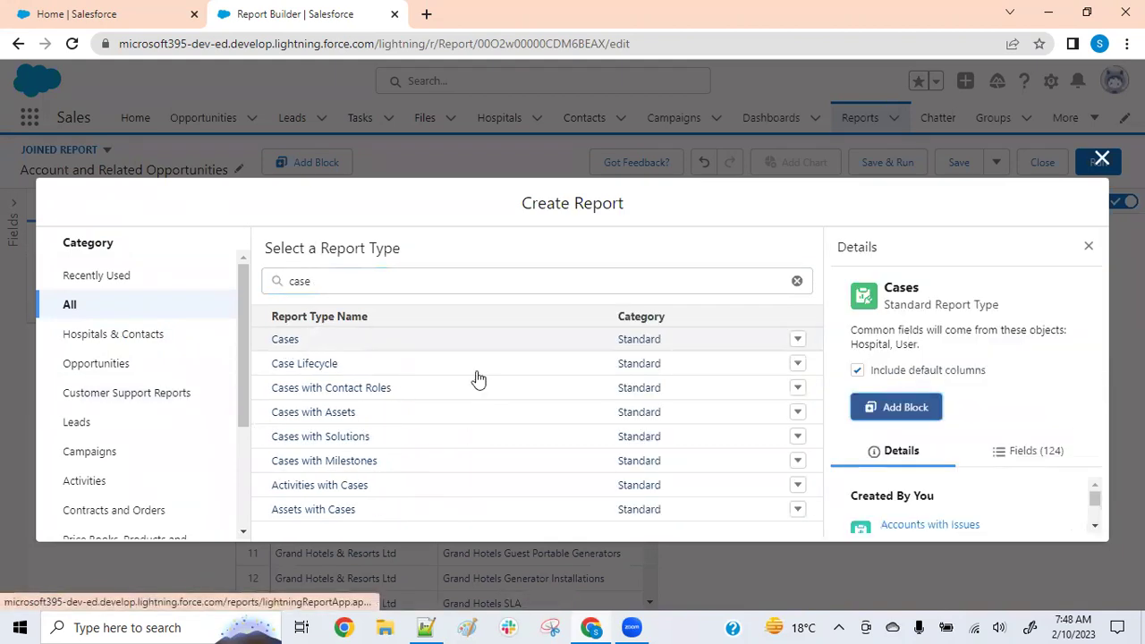
pyautogui.click(905, 408)
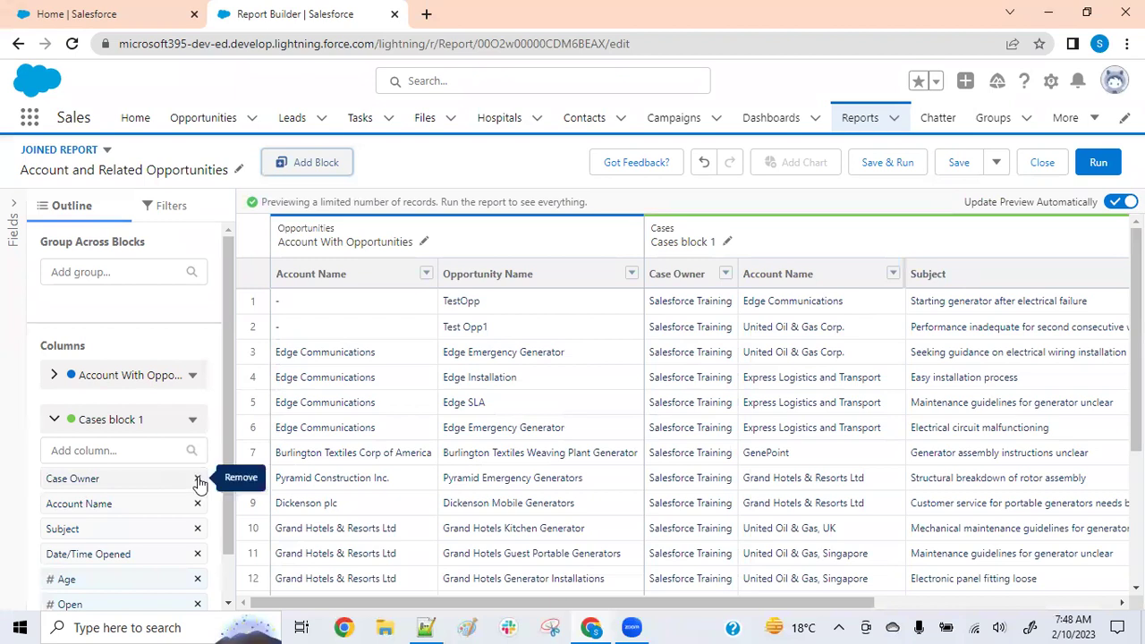
# Remove Case Owner and another unneeded column from the Cases block, and add Account Name
pyautogui.click(198, 479)
pyautogui.click(197, 478)
pyautogui.click(198, 479)
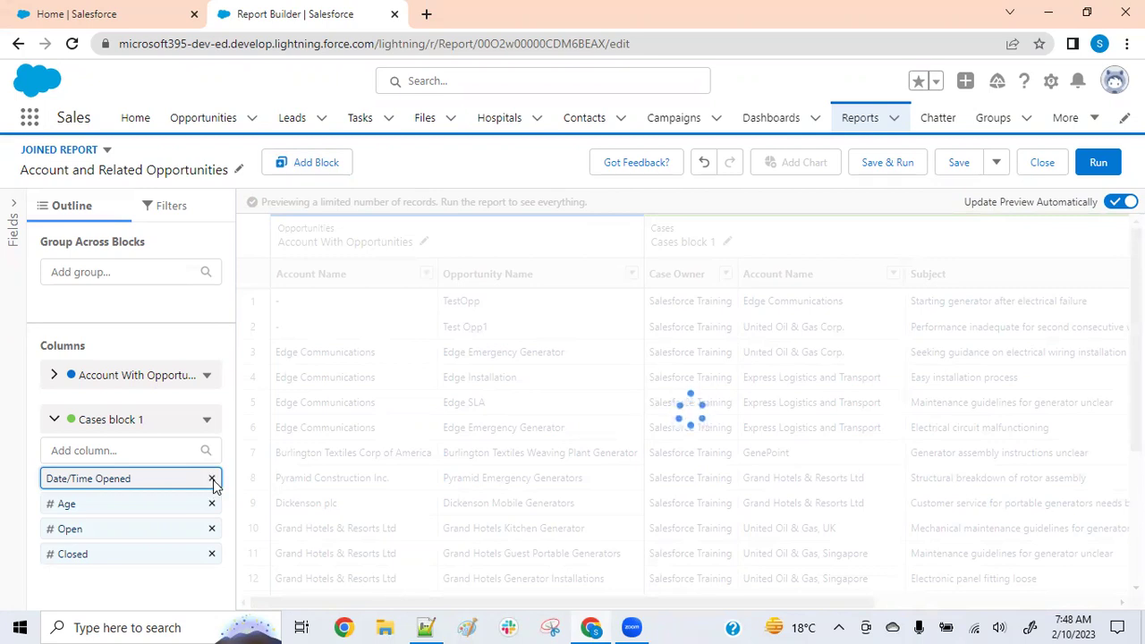
pyautogui.click(213, 480)
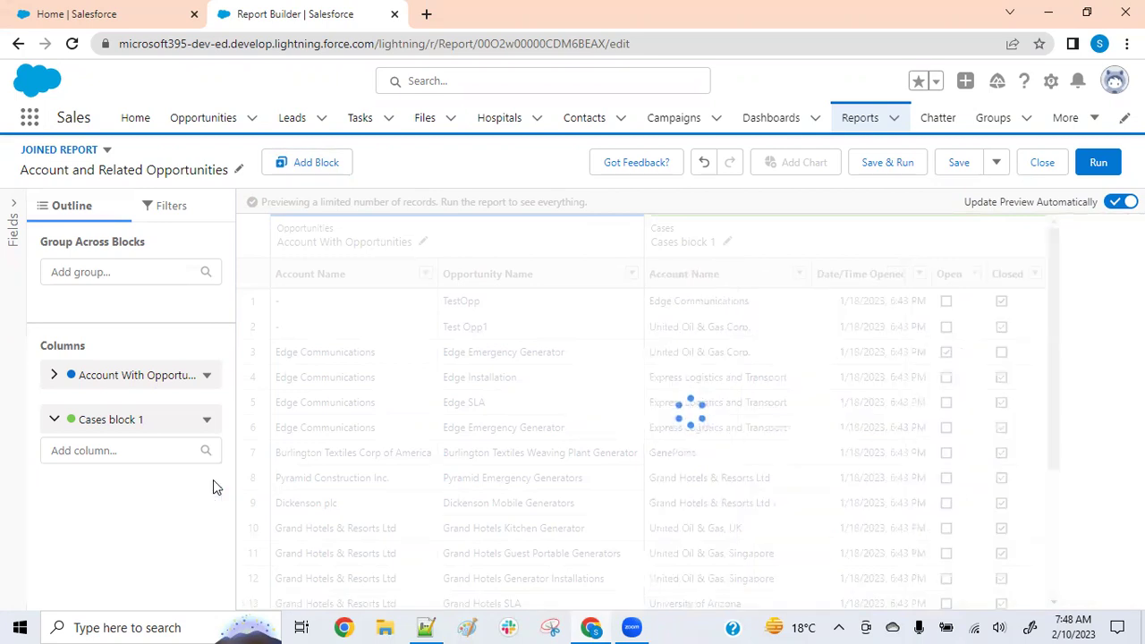
pyautogui.click(125, 450)
pyautogui.write('Acc')
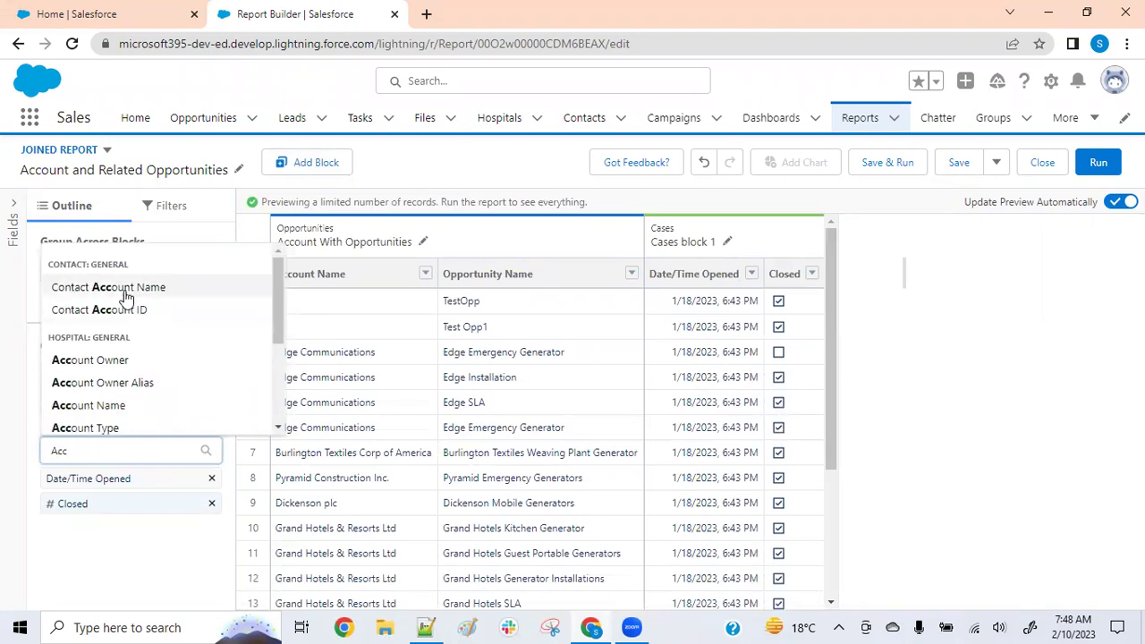
pyautogui.click(107, 404)
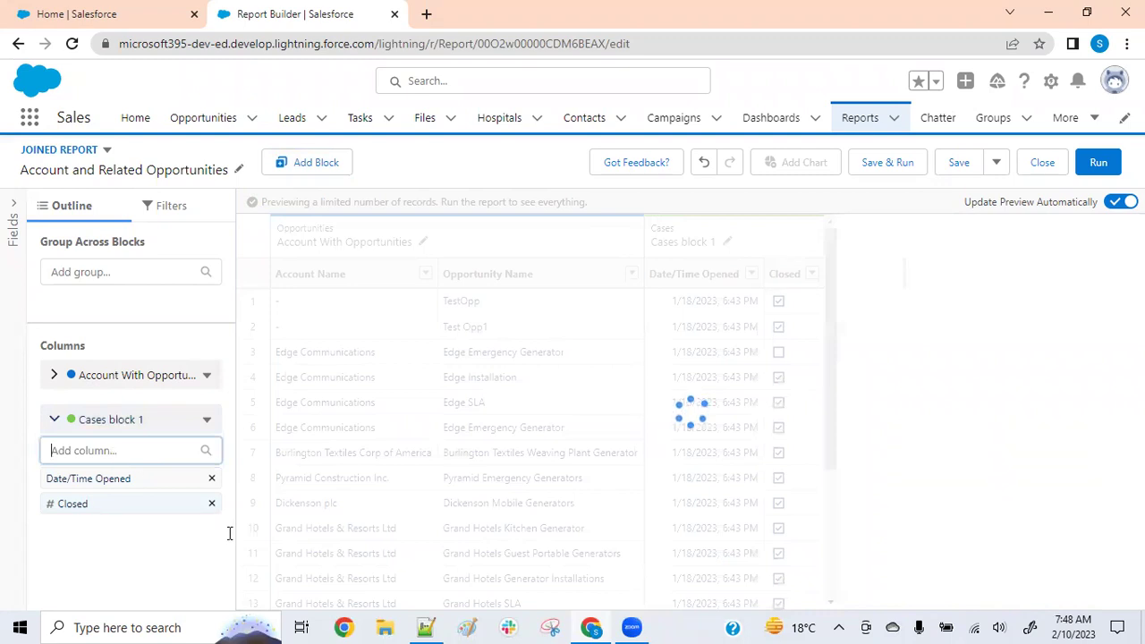
# Remove the Closed and Date/Time Opened columns and add Case Number
pyautogui.click(212, 504)
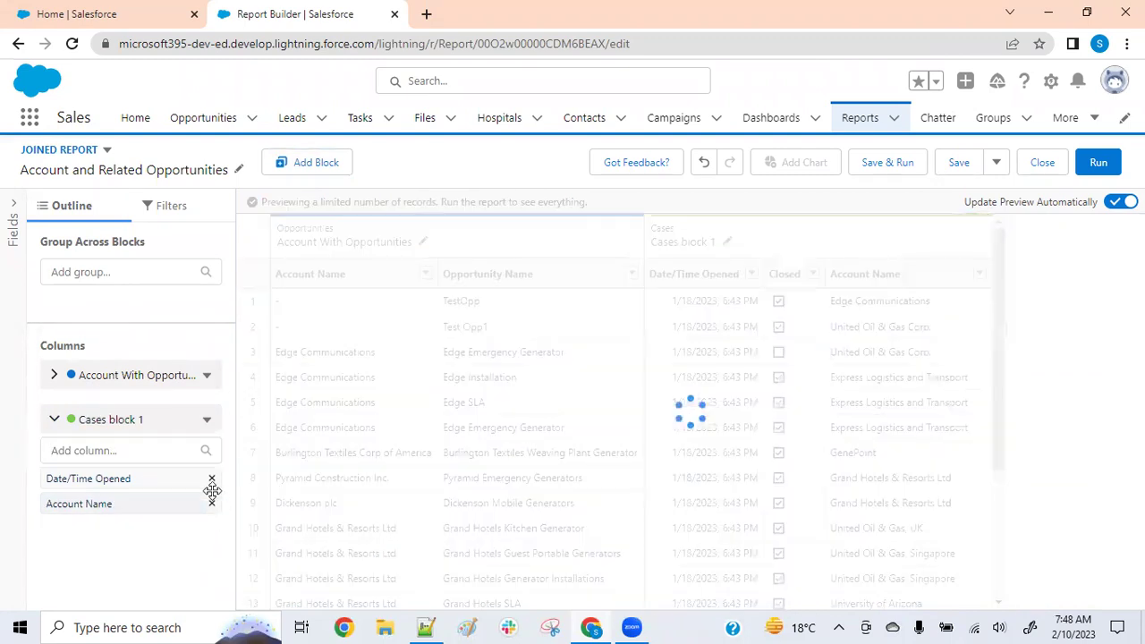
pyautogui.click(212, 479)
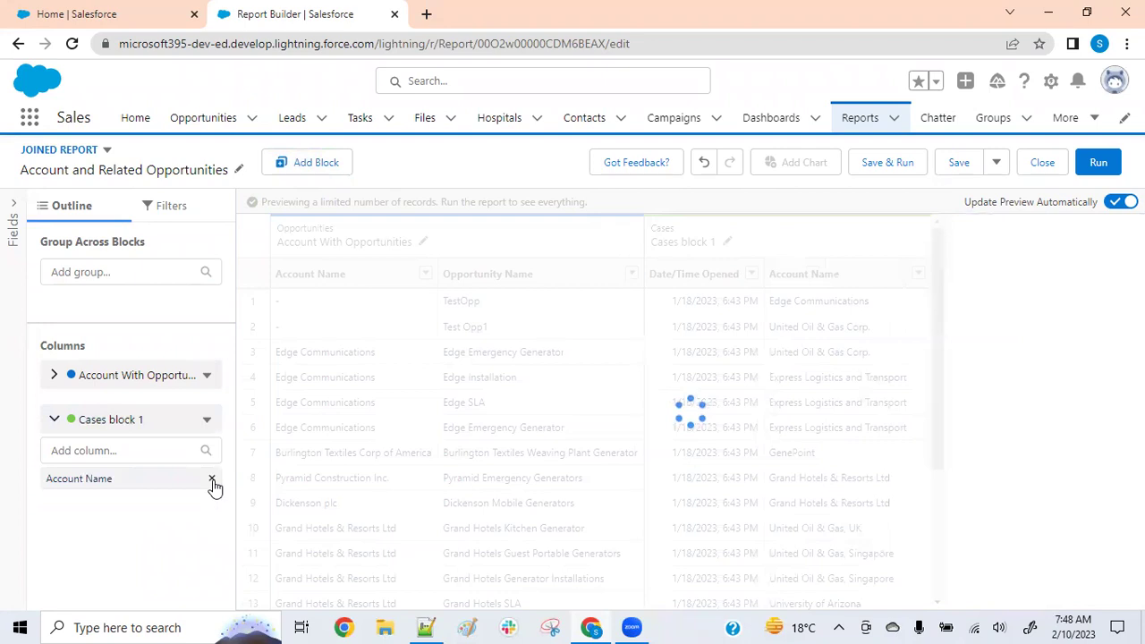
pyautogui.click(138, 450)
pyautogui.write('case')
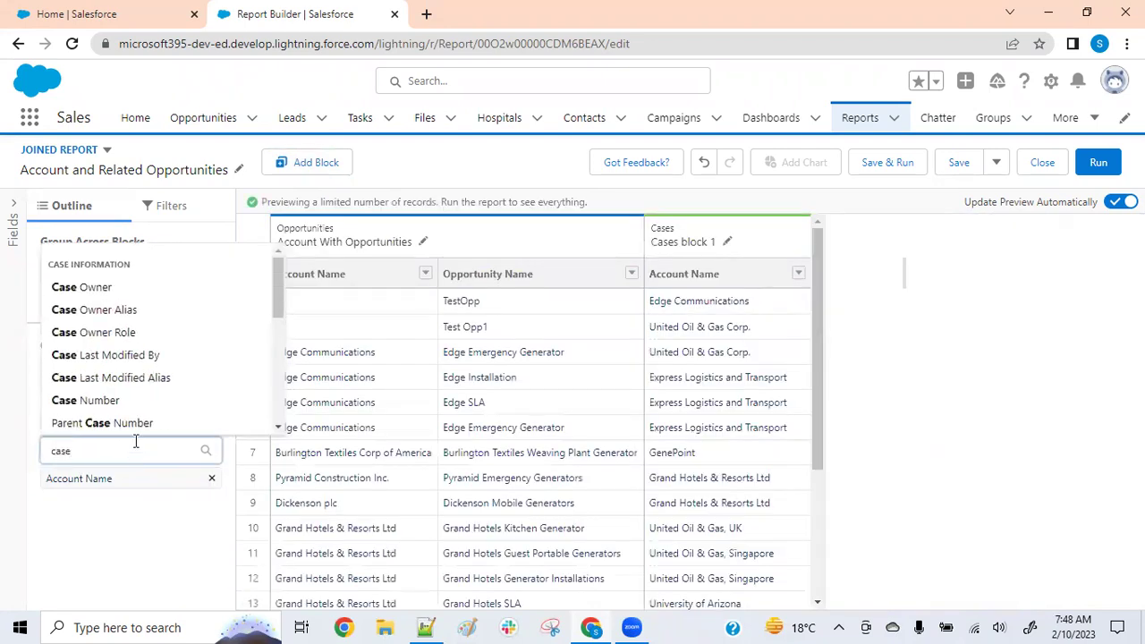
pyautogui.scroll(-2, 120, 365)
pyautogui.click(99, 322)
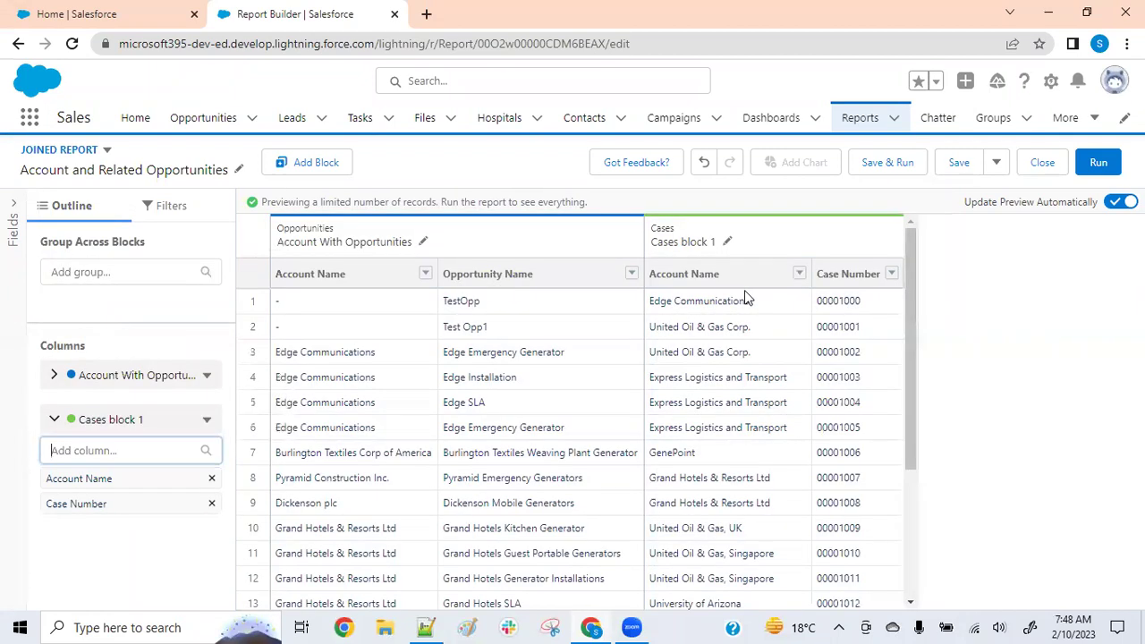
# Rename 'Cases block 1' to 'Account With Cases'
pyautogui.click(728, 243)
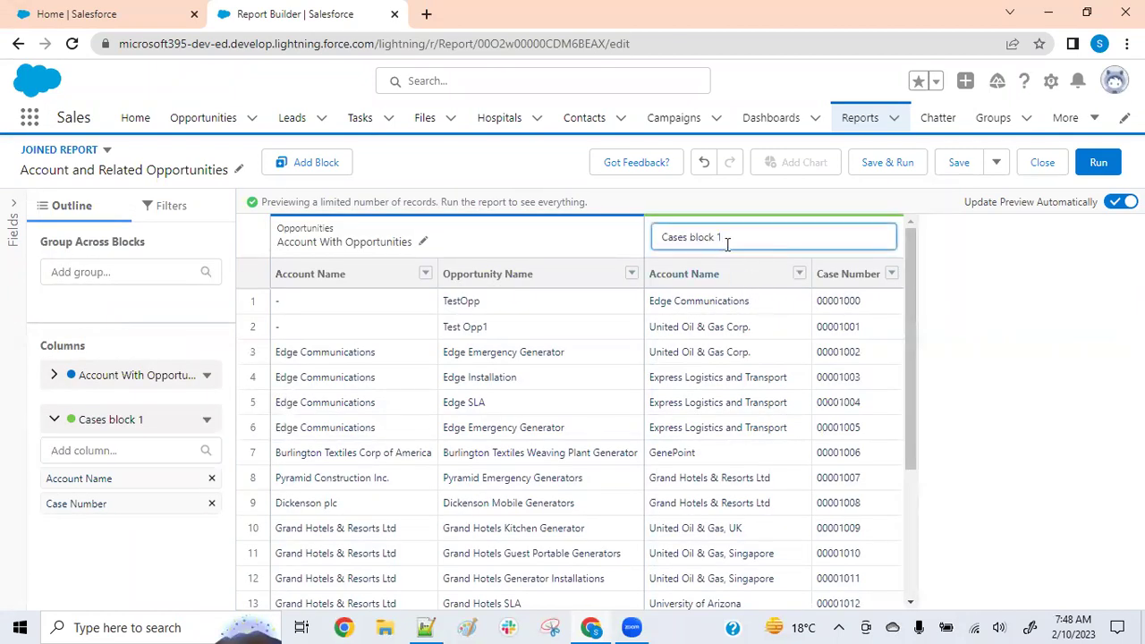
pyautogui.moveTo(729, 240); pyautogui.dragTo(639, 253)
pyautogui.write('Account With Cases')
pyautogui.click(1065, 324)
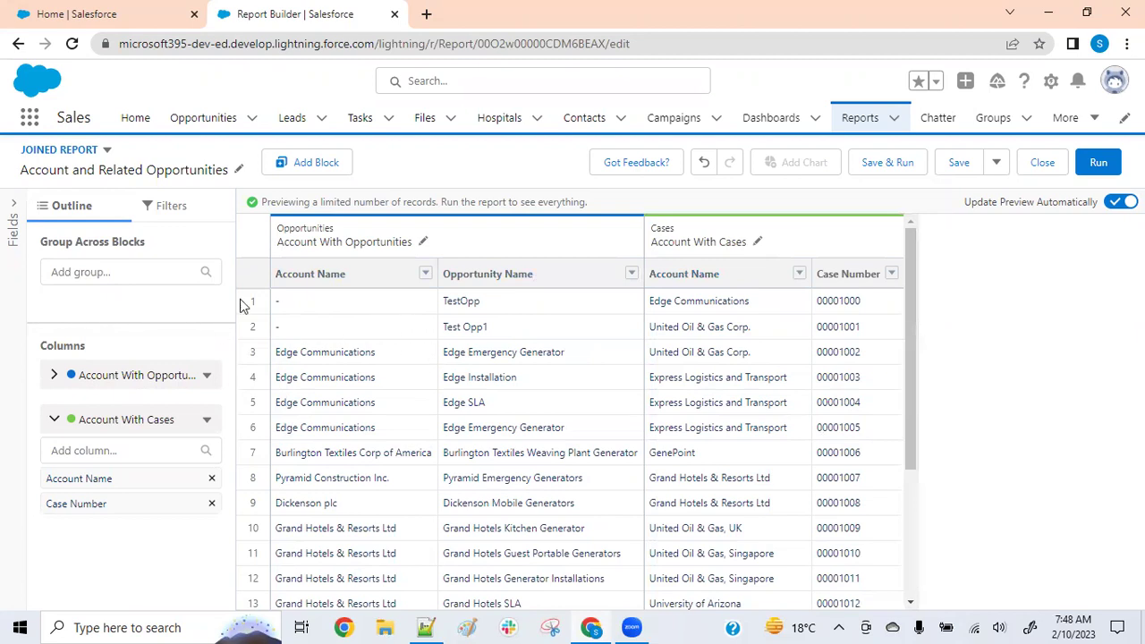
# Review the report's filters, then return to the Outline's group-across section
pyautogui.click(162, 206)
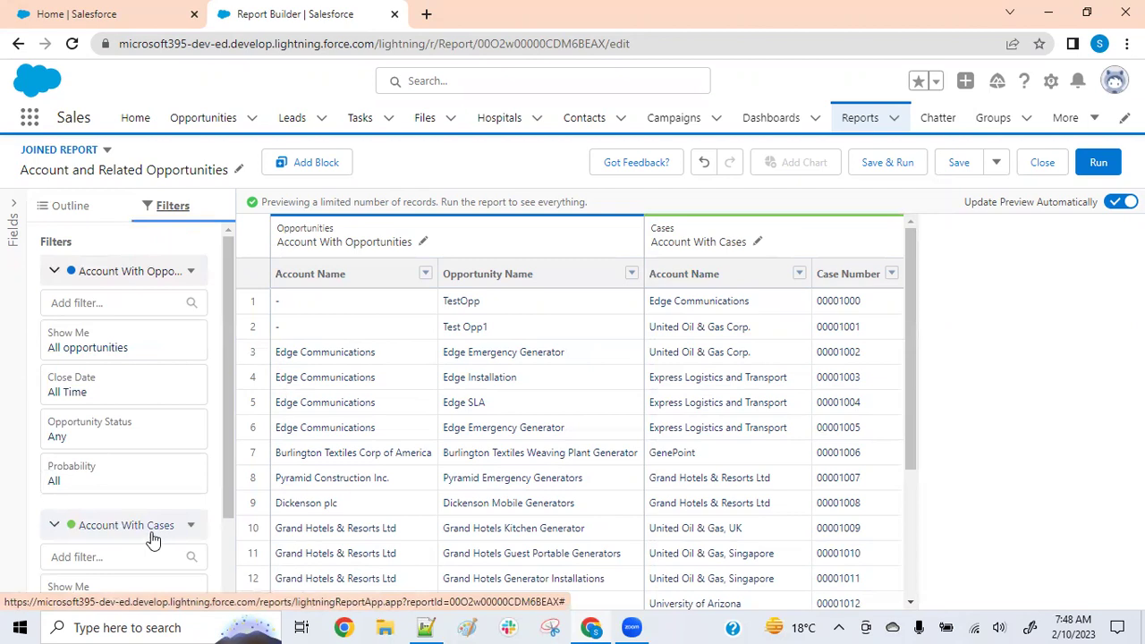
pyautogui.scroll(-2, 136, 492)
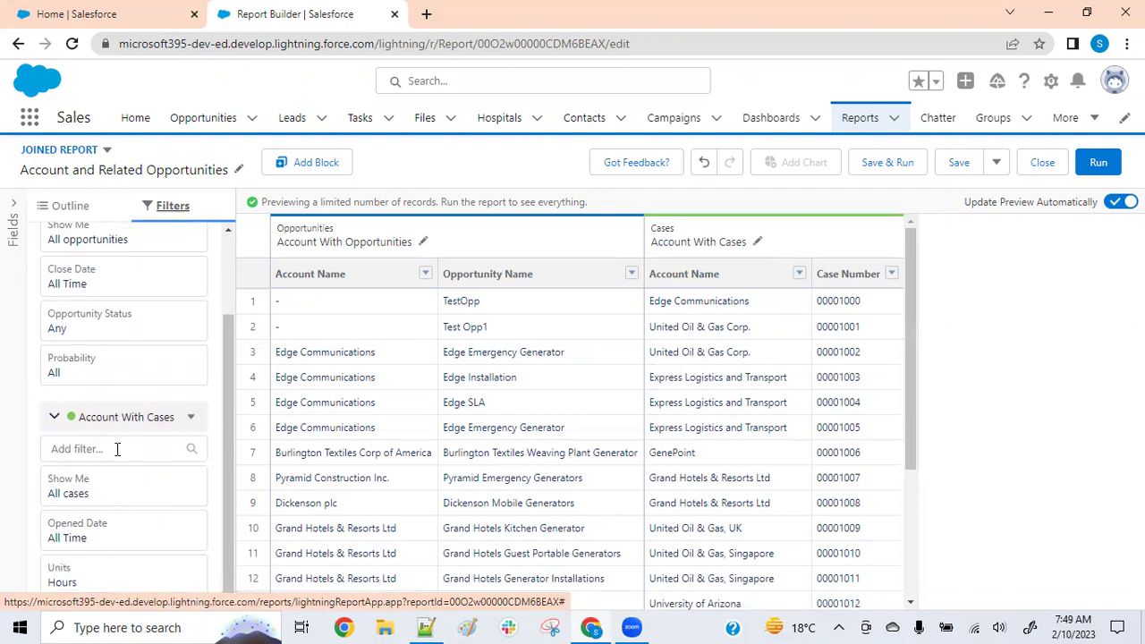
pyautogui.scroll(2, 115, 443)
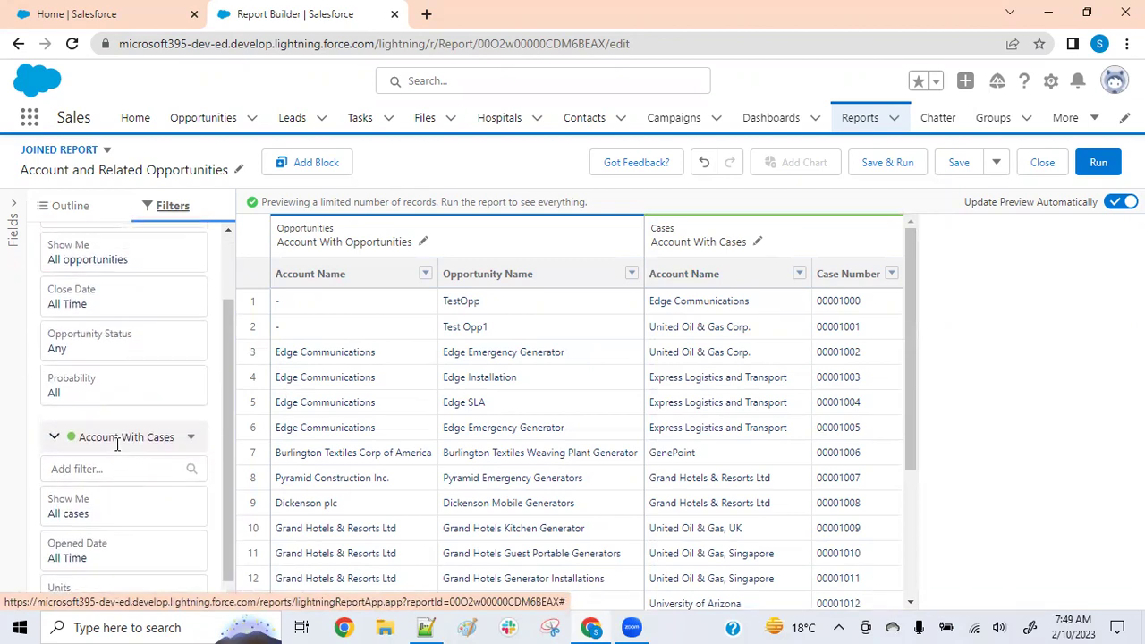
pyautogui.click(85, 208)
pyautogui.click(100, 276)
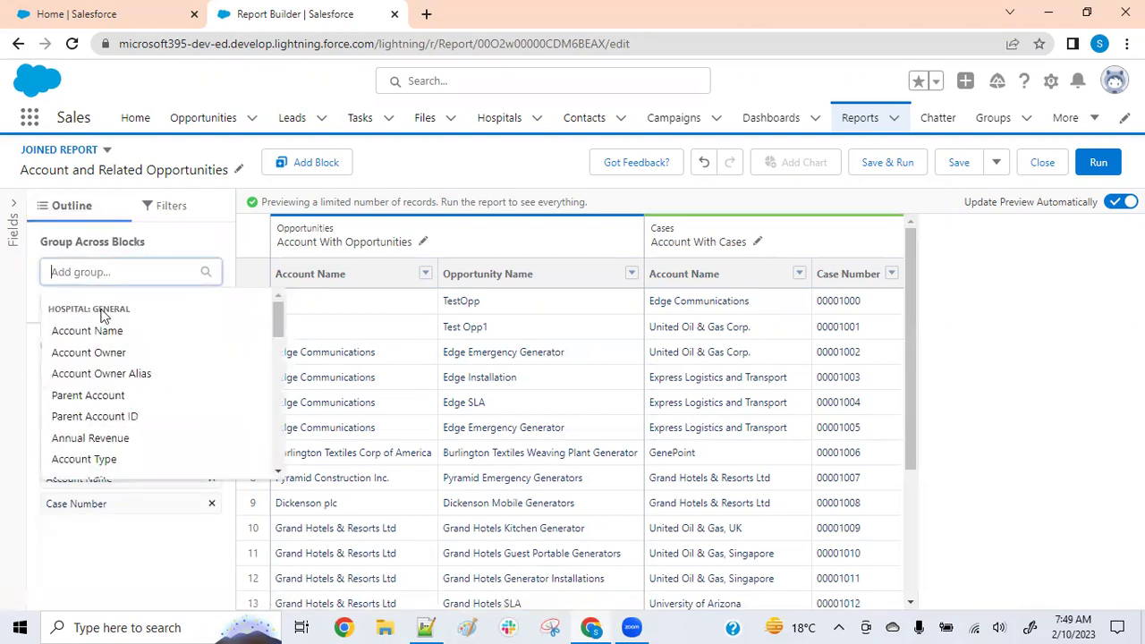
# Choose Account Name as the group-across field for both blocks
pyautogui.click(87, 331)
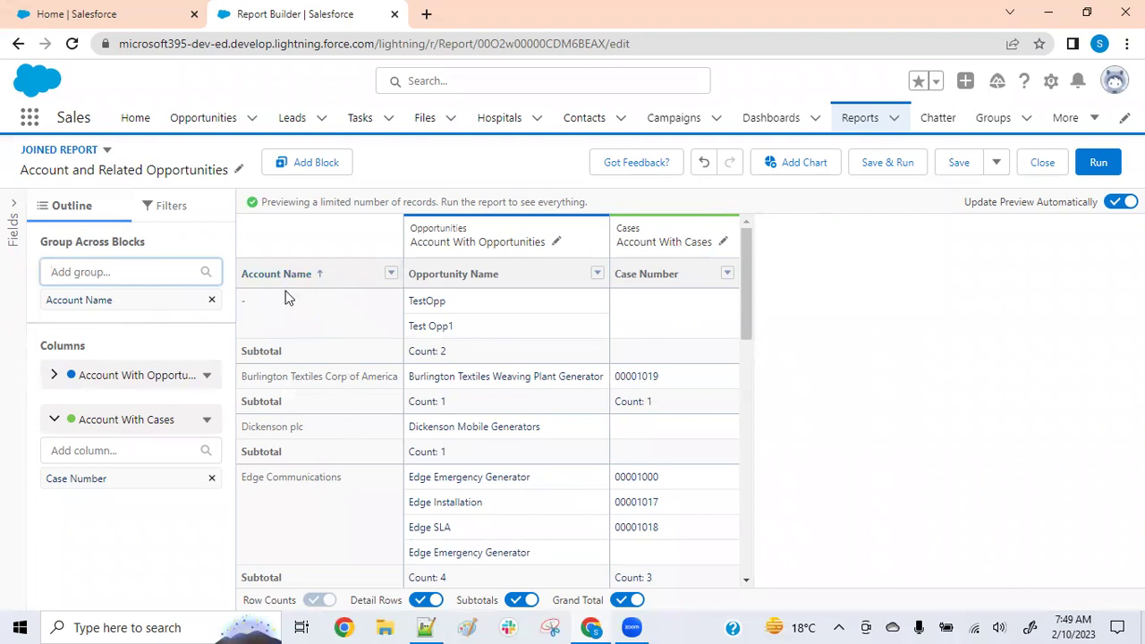
# Filter the Opportunities block to Account Name not equal to blank
pyautogui.click(172, 207)
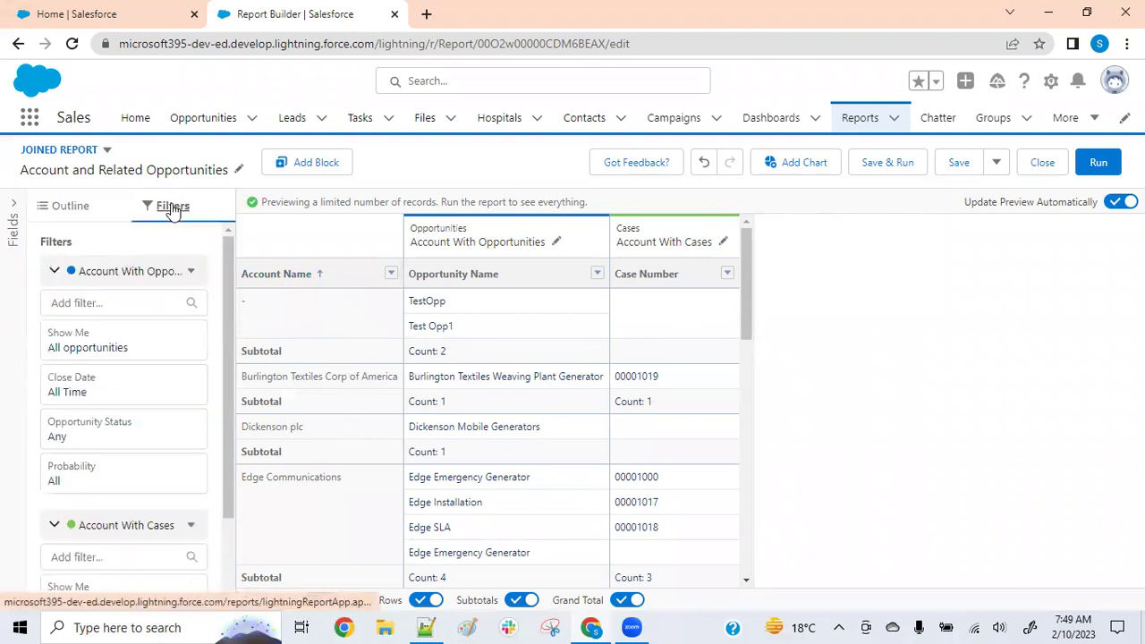
pyautogui.click(142, 302)
pyautogui.write('acc')
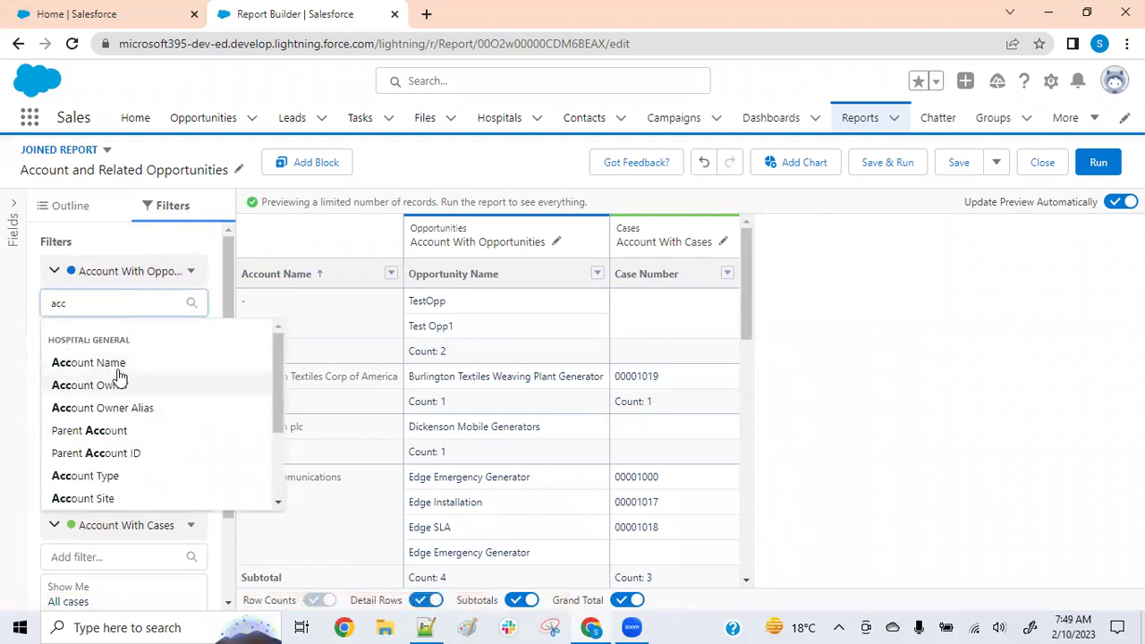
pyautogui.click(115, 363)
pyautogui.click(315, 507)
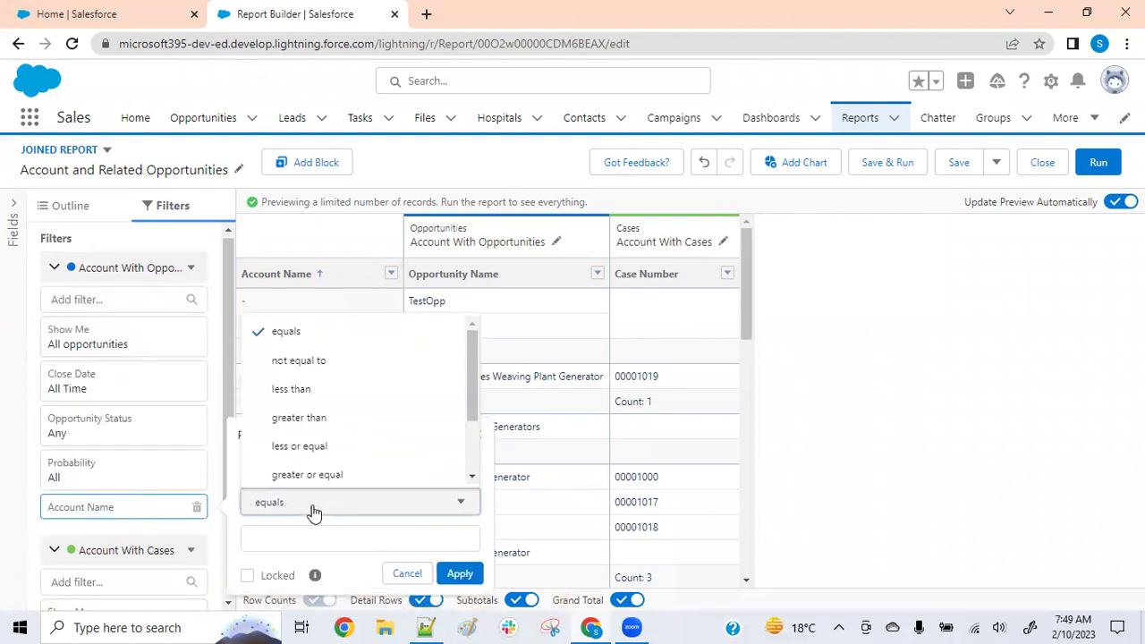
pyautogui.click(306, 362)
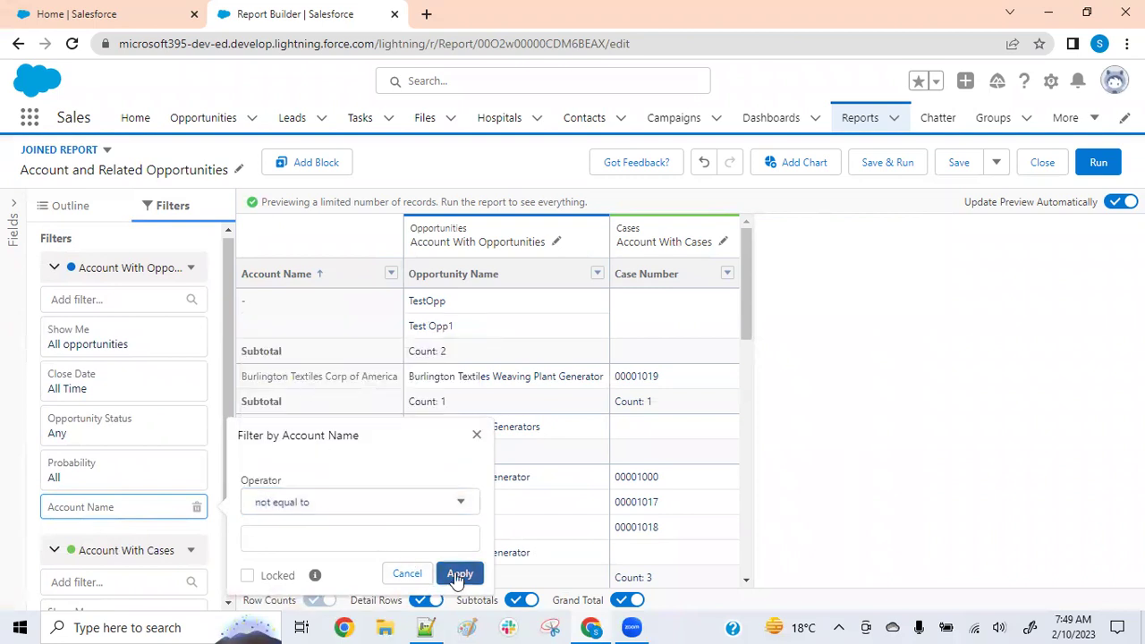
pyautogui.click(458, 573)
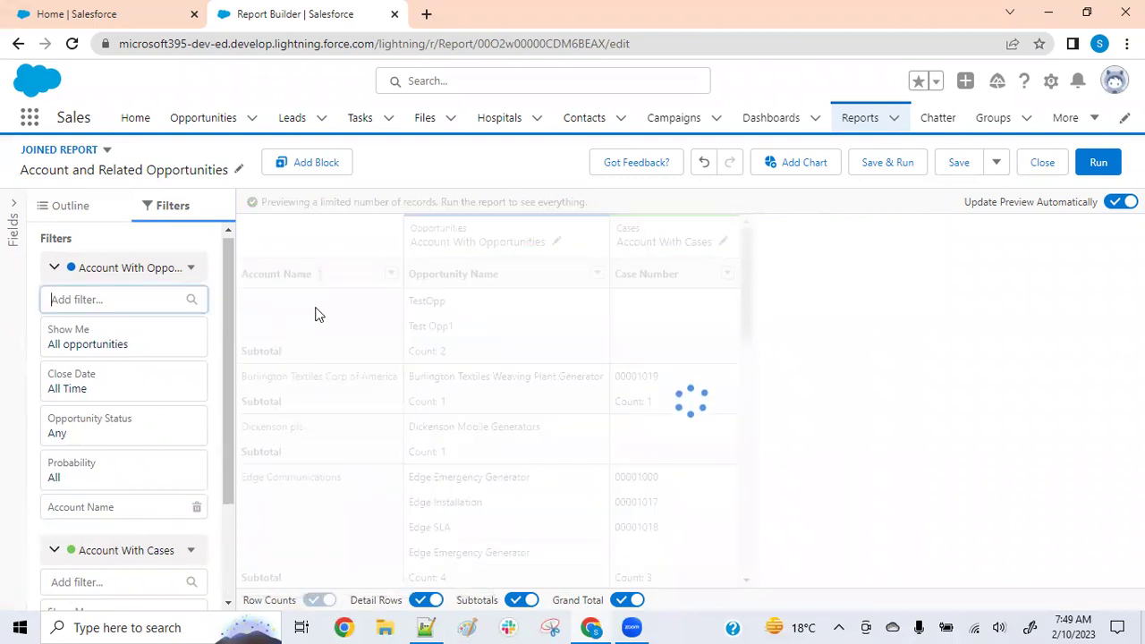
pyautogui.click(70, 206)
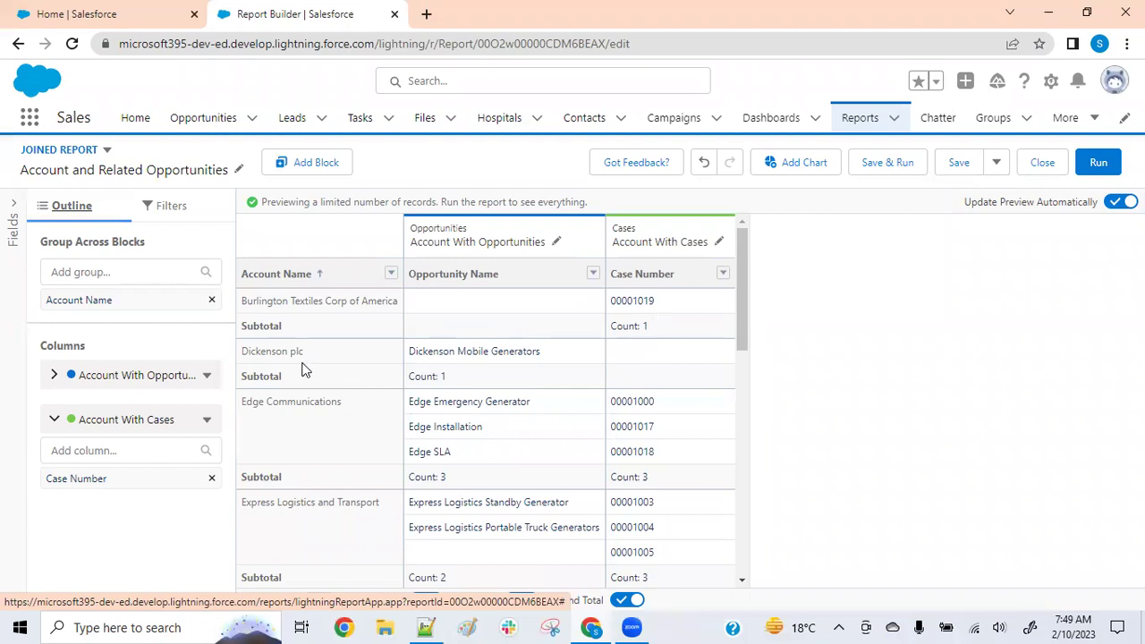
# Scroll through the joined report preview to review the opportunity names and case numbers per Account Name
pyautogui.scroll(-2, 436, 353)
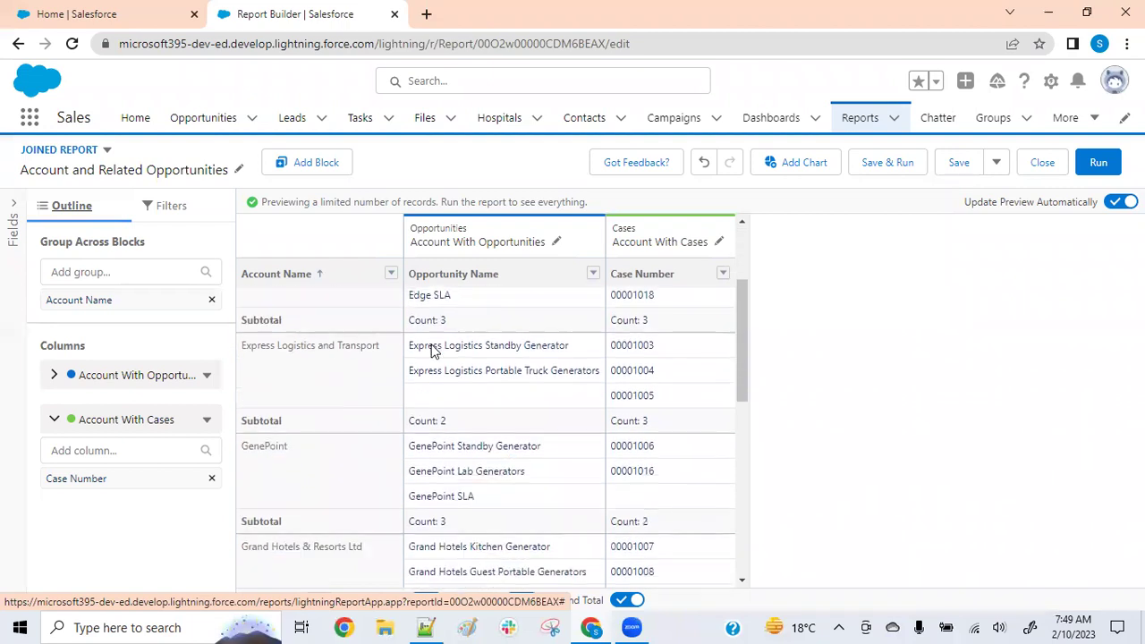
pyautogui.scroll(1, 436, 353)
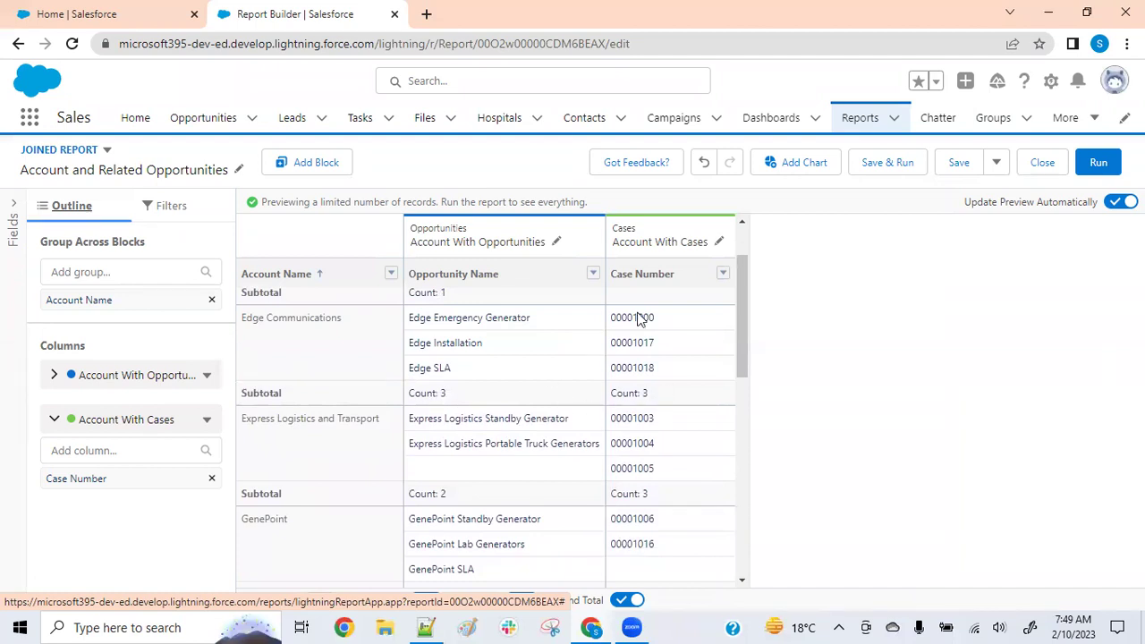
pyautogui.scroll(2, 416, 378)
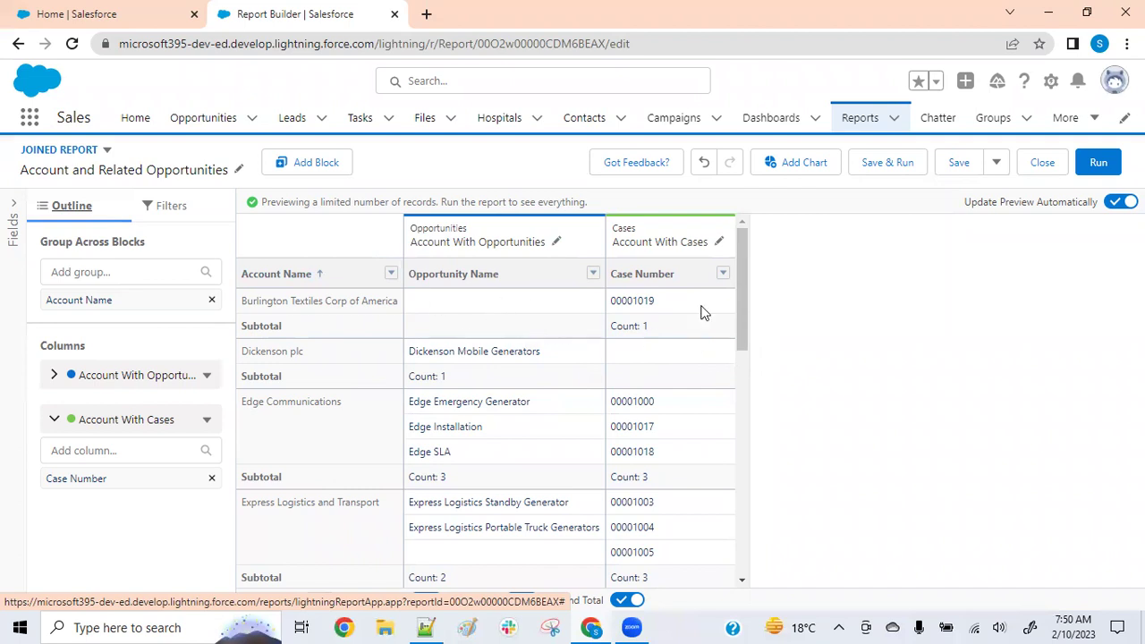
# Add a third block using the Leads report type, after browsing the report-type categories
pyautogui.click(306, 172)
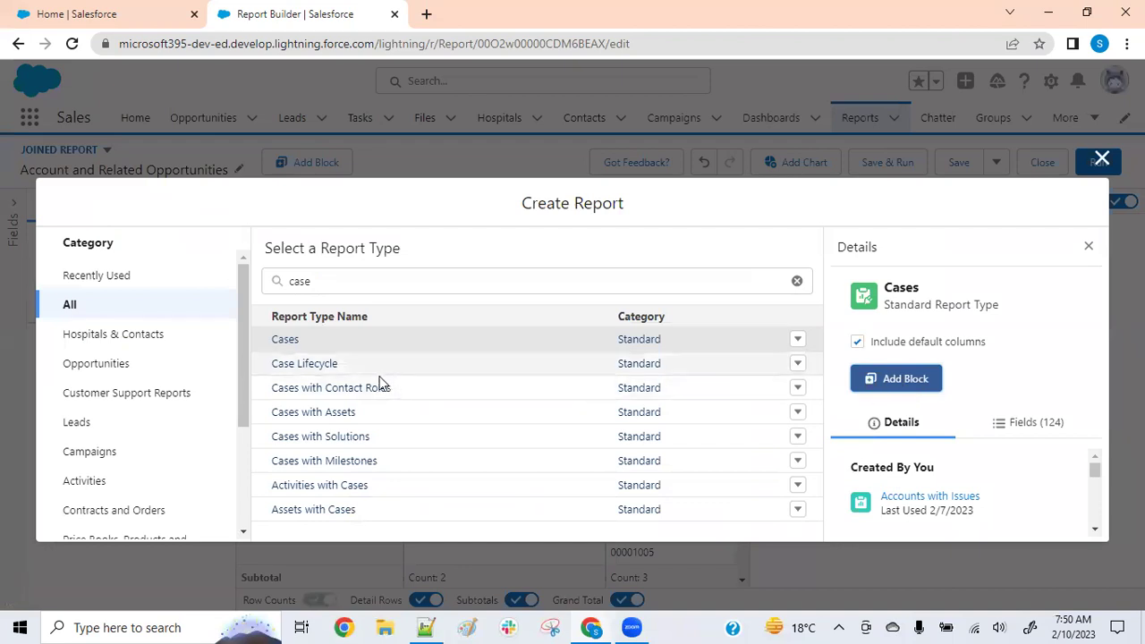
pyautogui.click(164, 340)
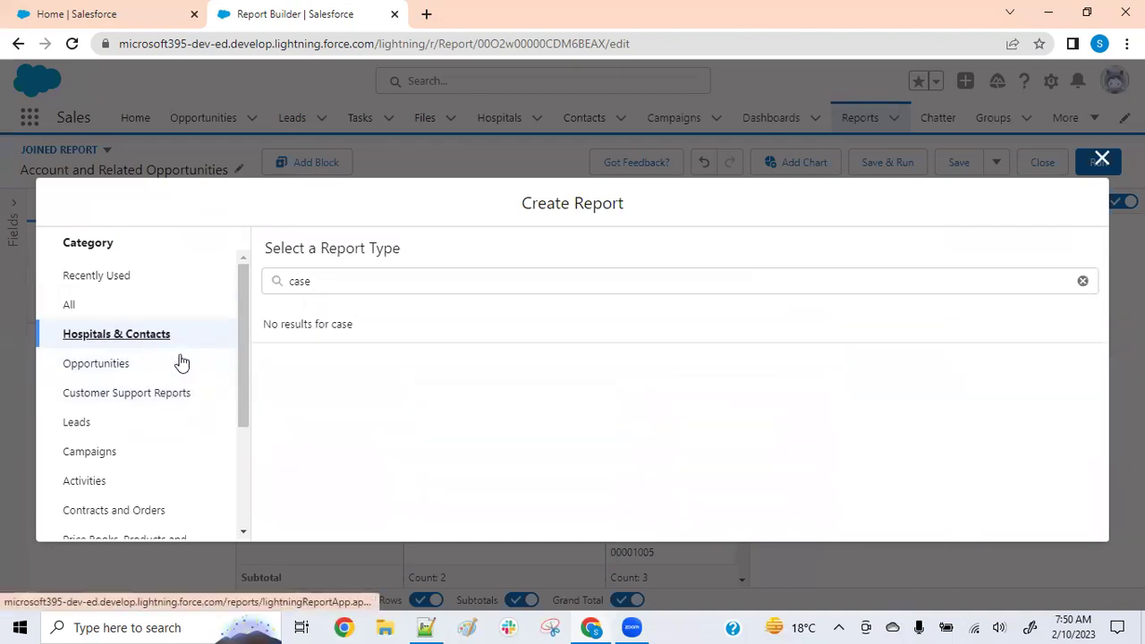
pyautogui.click(80, 427)
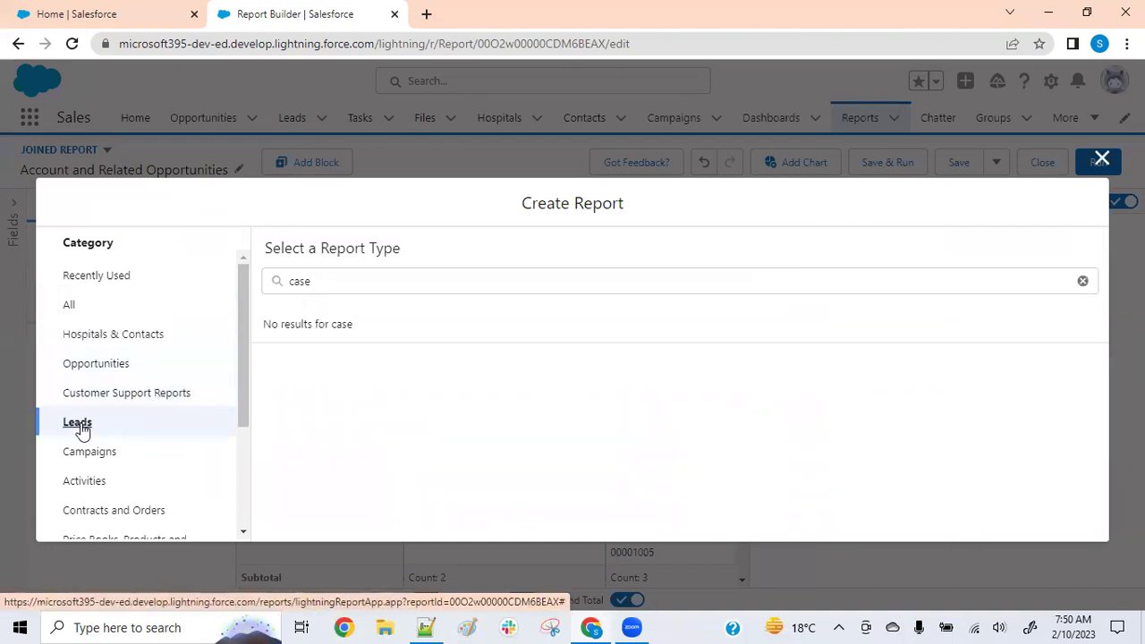
pyautogui.click(84, 459)
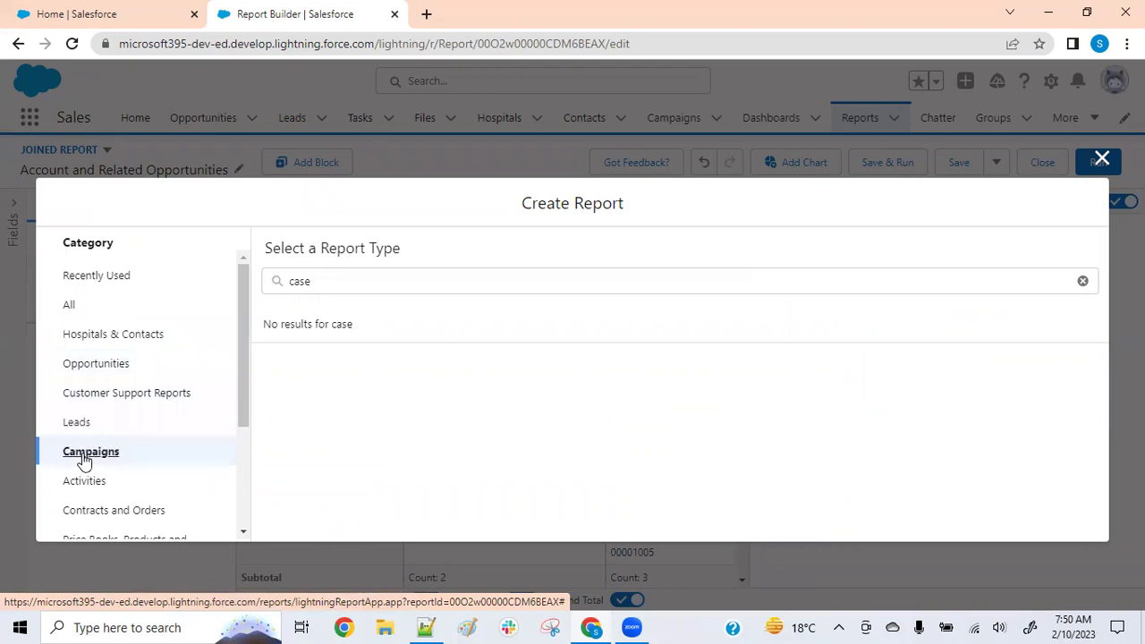
pyautogui.click(87, 339)
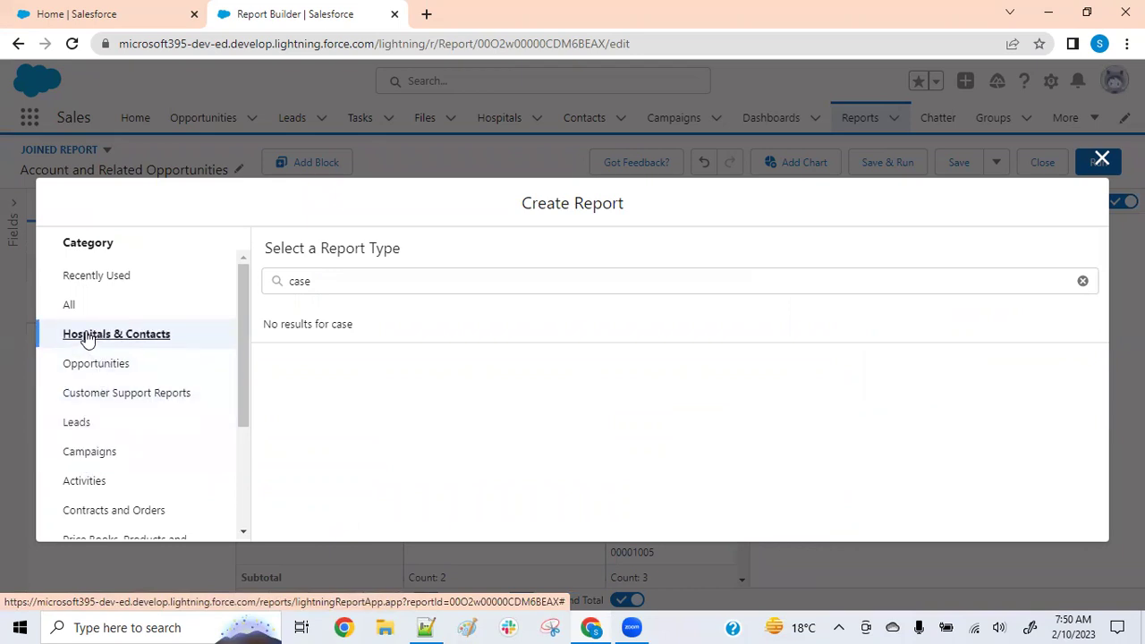
pyautogui.click(76, 304)
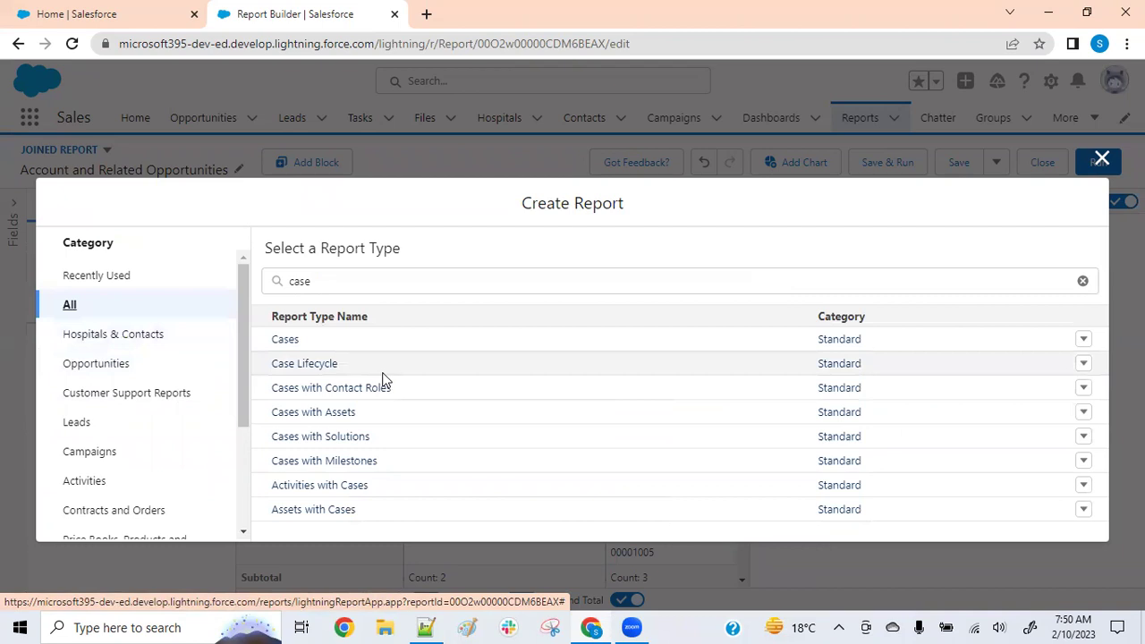
pyautogui.click(87, 365)
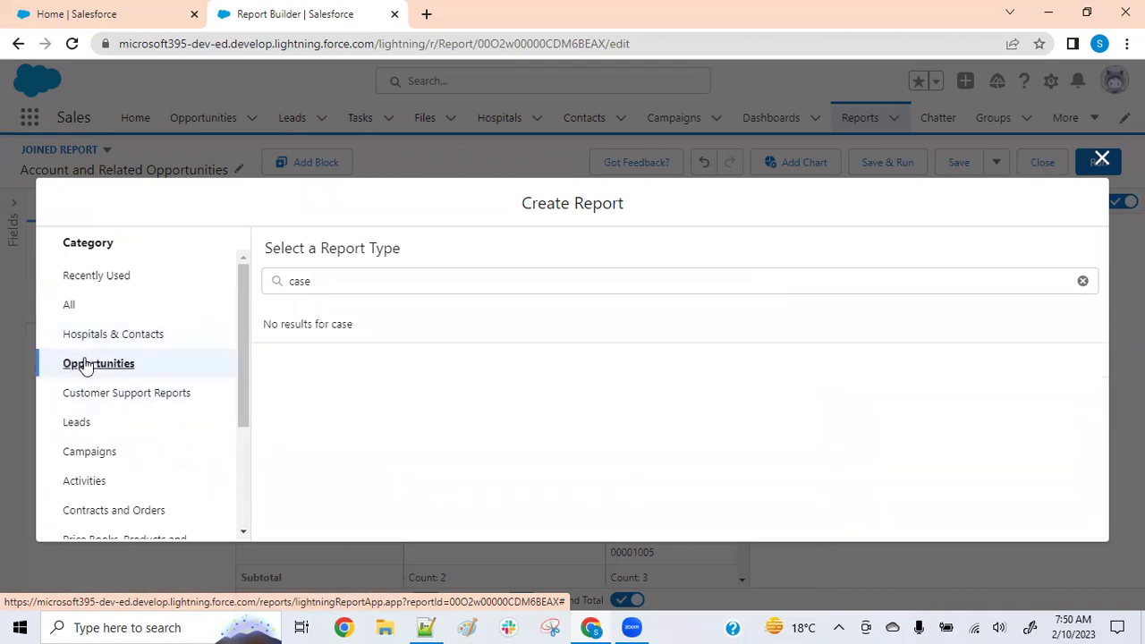
pyautogui.doubleClick(327, 289)
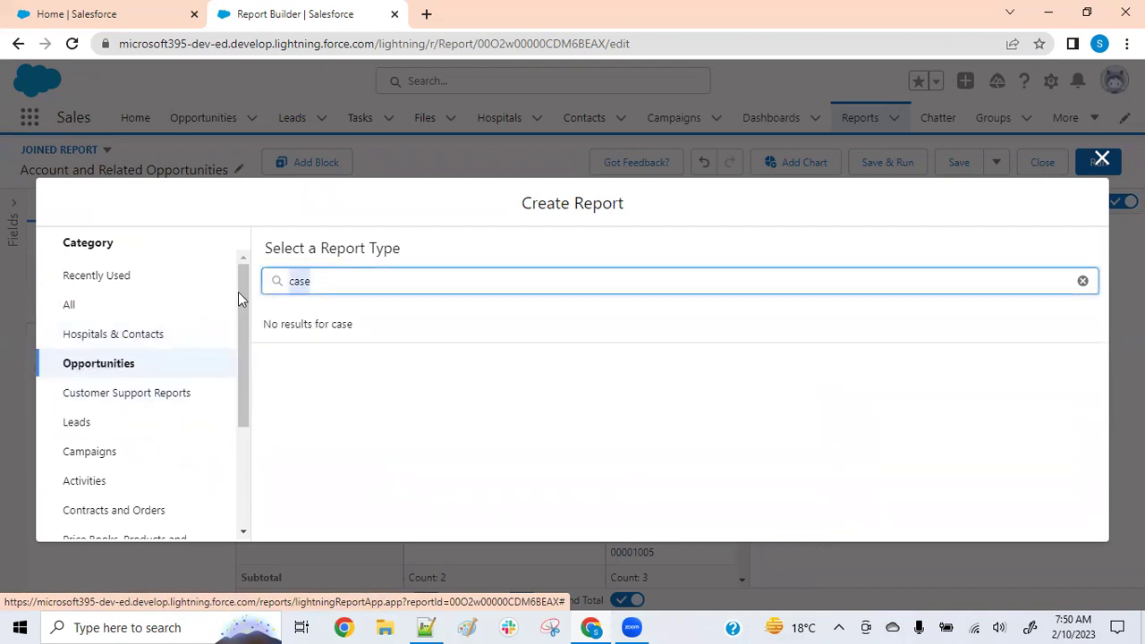
pyautogui.press('BackSpace')
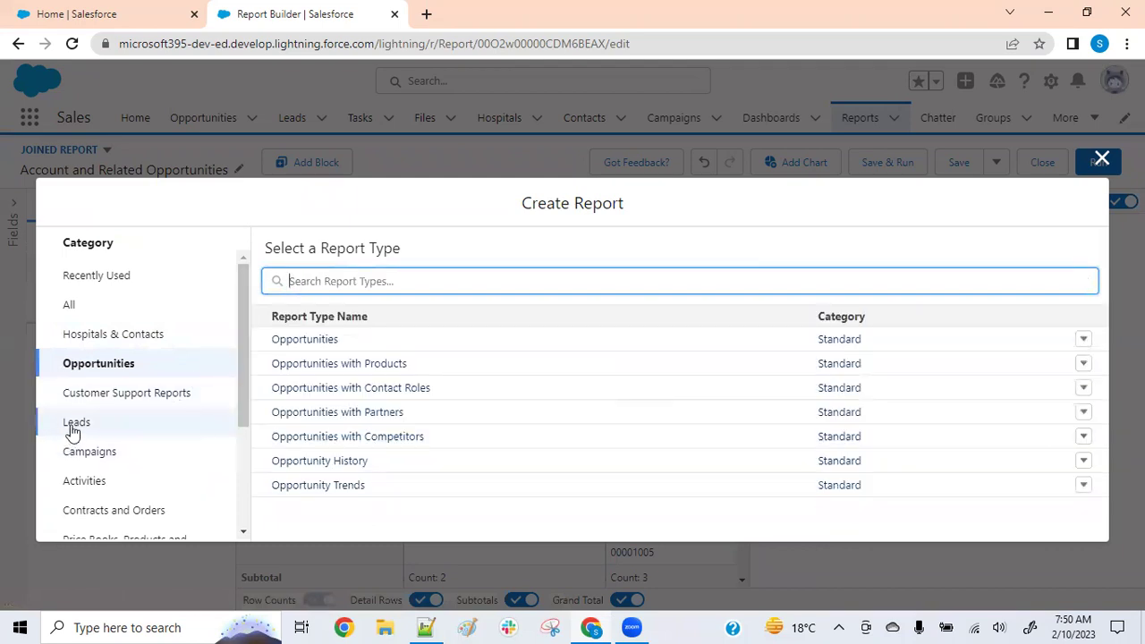
pyautogui.click(73, 425)
pyautogui.click(290, 346)
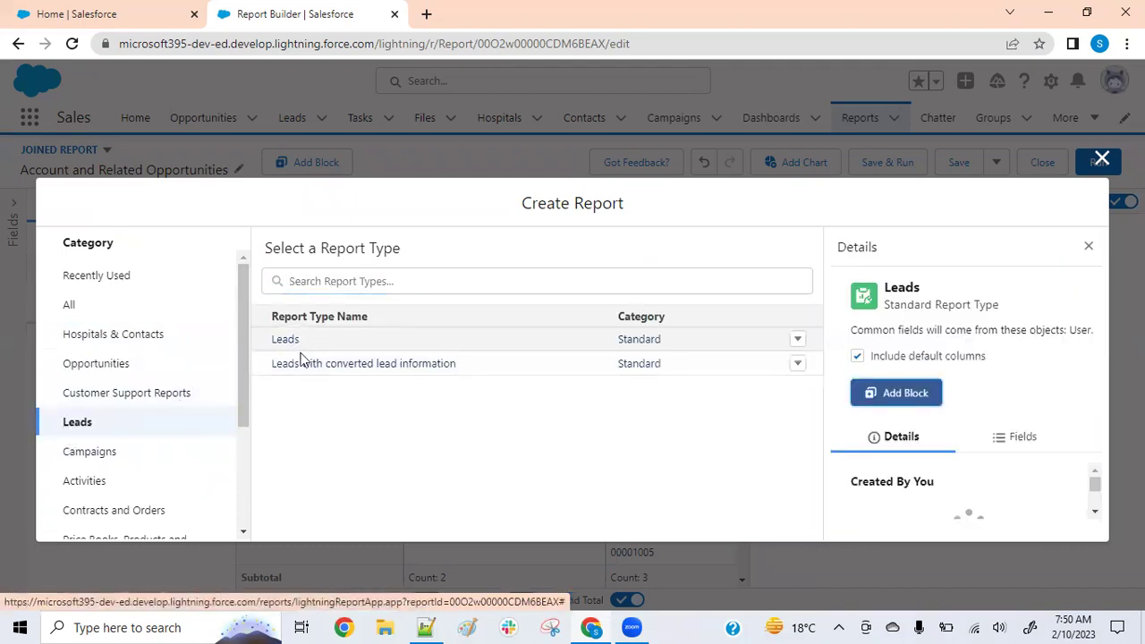
pyautogui.click(907, 394)
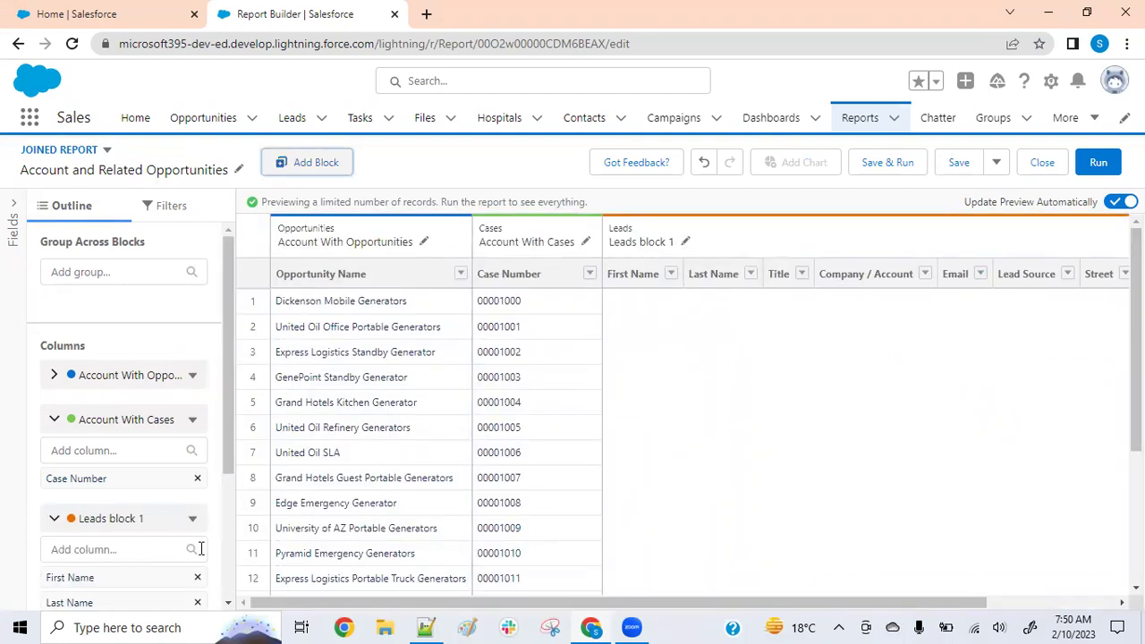
# Remove the First Name, Last Name, Title, Company / Account and Email columns from Leads block 1
pyautogui.scroll(-3, 203, 560)
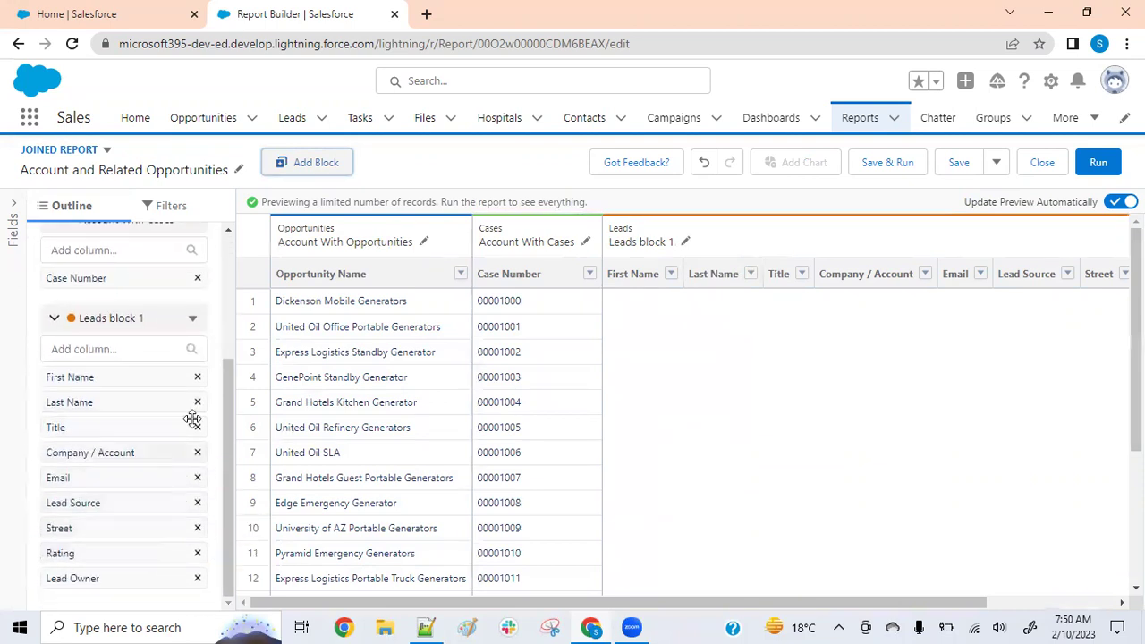
pyautogui.click(197, 377)
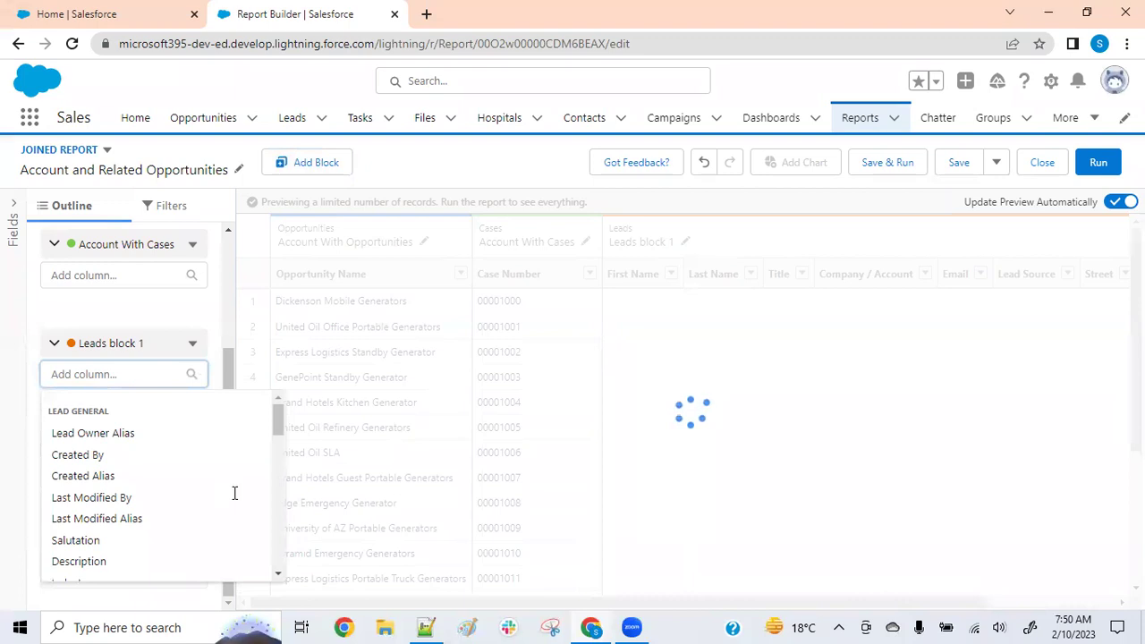
pyautogui.click(197, 401)
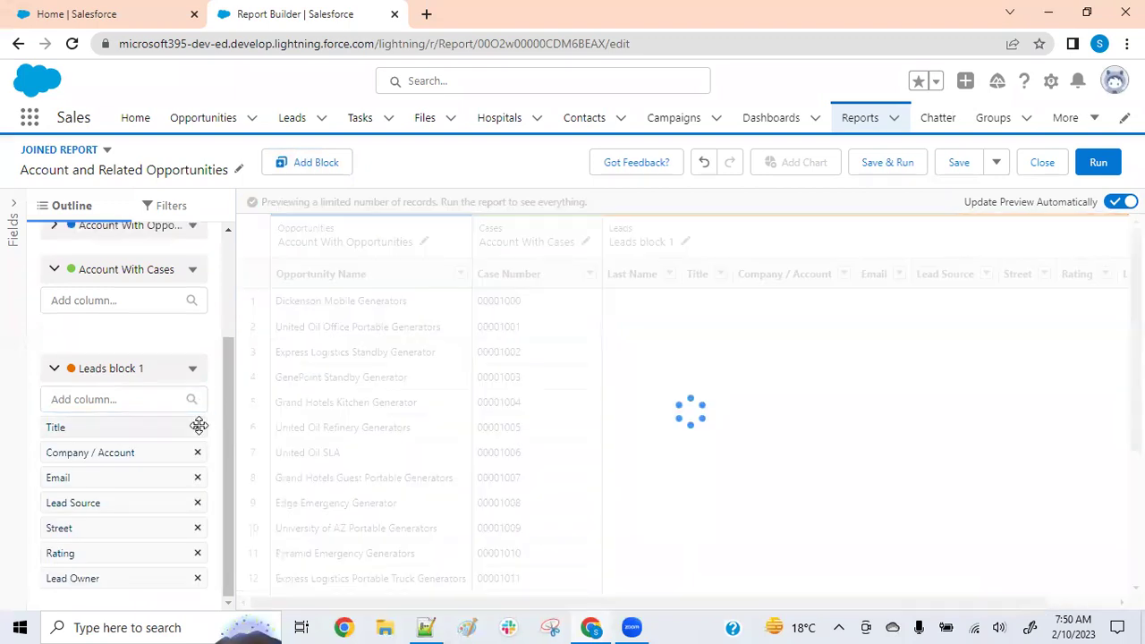
pyautogui.click(197, 427)
pyautogui.click(197, 431)
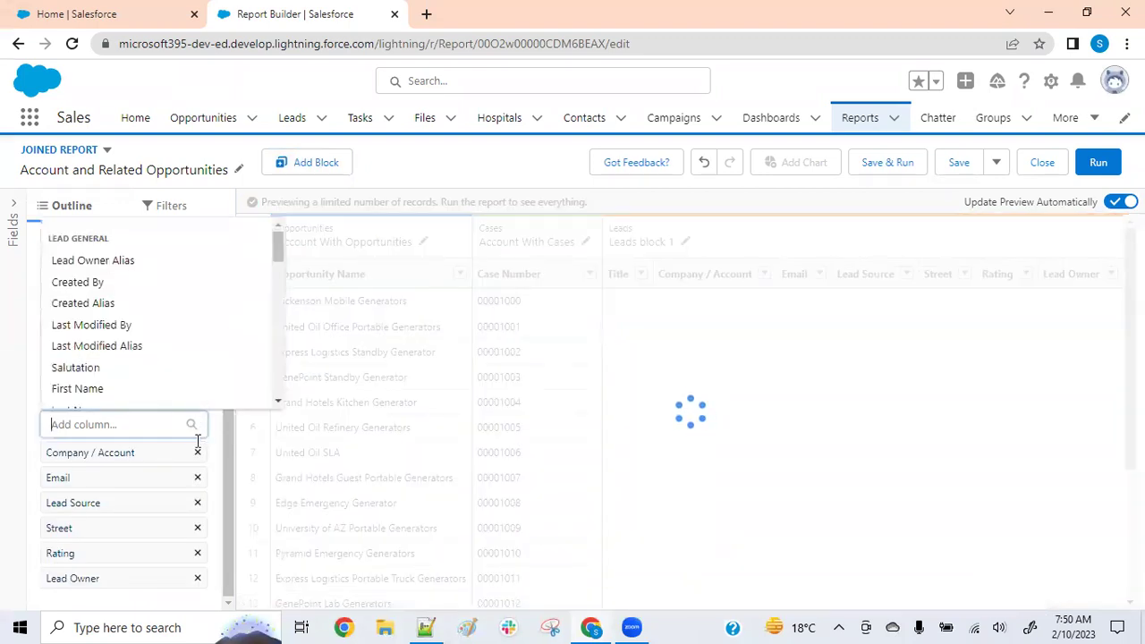
pyautogui.click(198, 455)
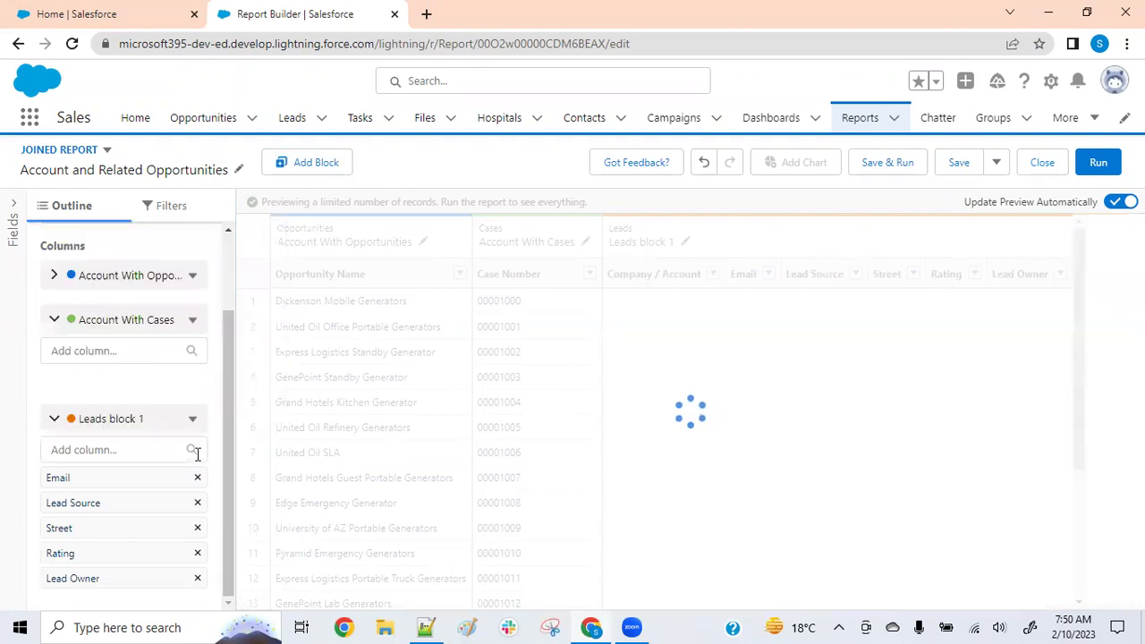
pyautogui.click(197, 479)
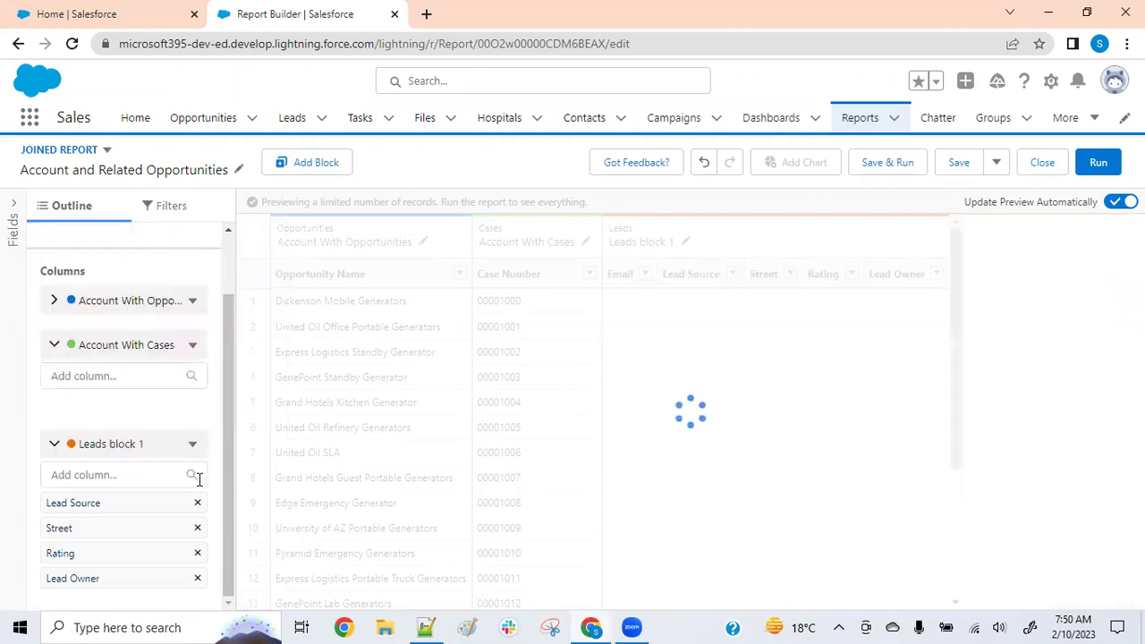
# Remove Lead Source, Street, Rating and Lead Owner, and begin an account grouping search
pyautogui.click(198, 503)
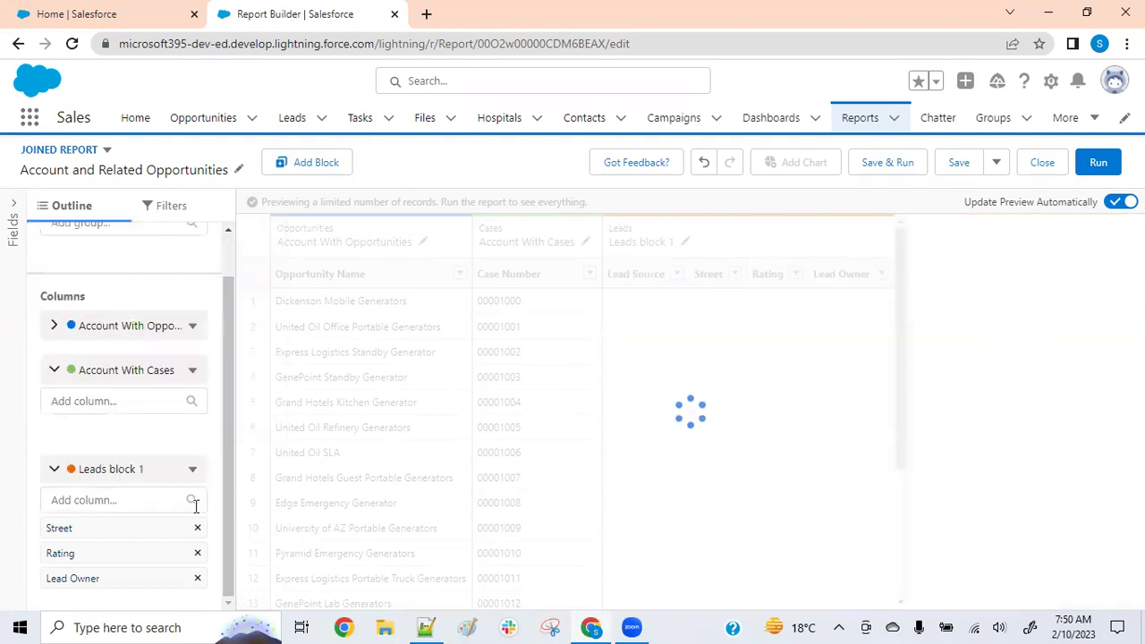
pyautogui.click(198, 530)
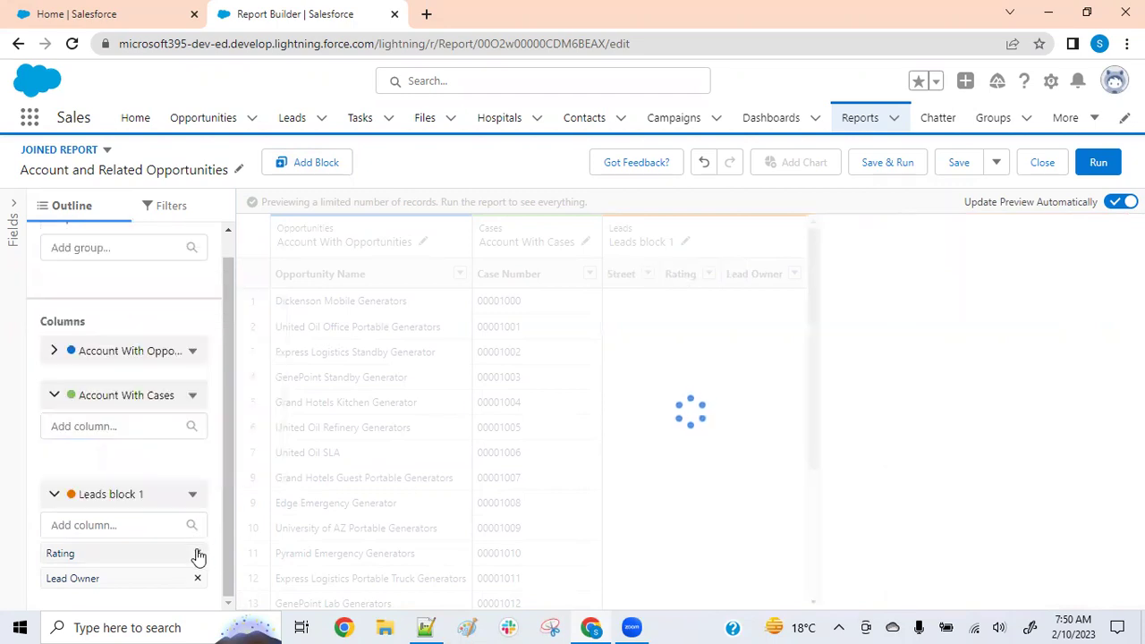
pyautogui.click(197, 549)
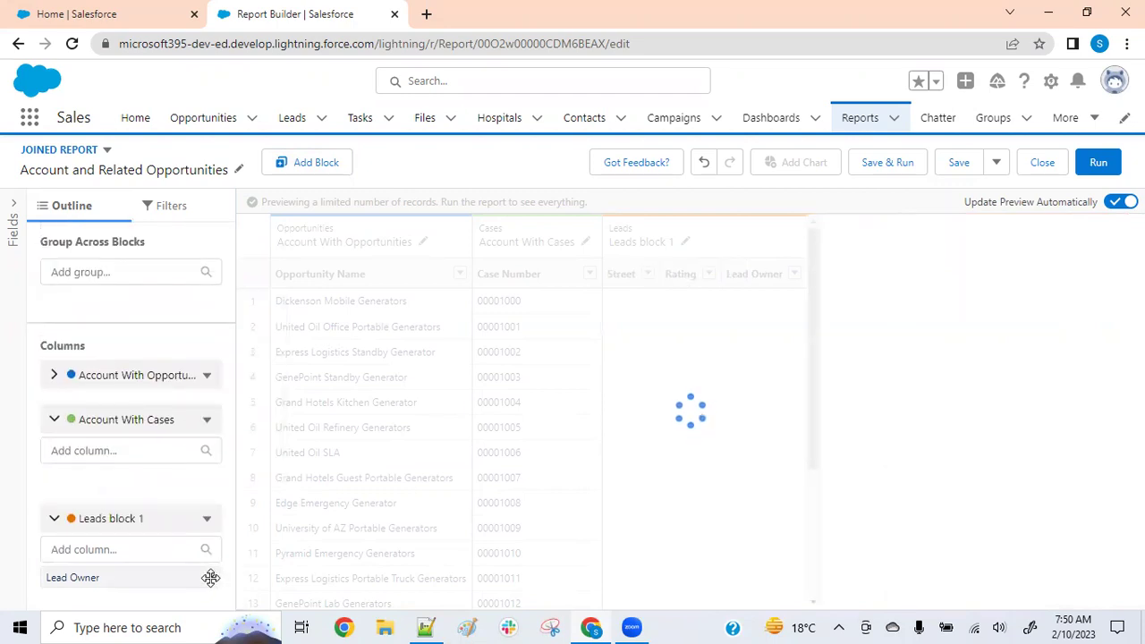
pyautogui.click(211, 577)
pyautogui.click(140, 270)
pyautogui.write('accc')
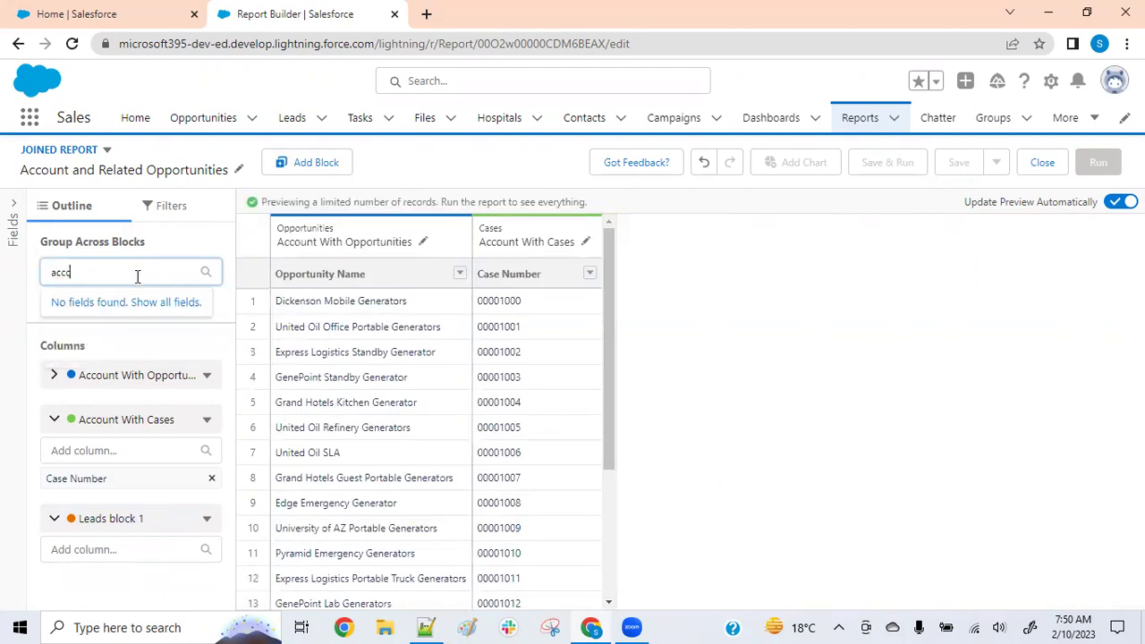
# Correct the grouping search to 'accoun' and add First Name as the Leads block column
pyautogui.press('BackSpace')
pyautogui.press('BackSpace')
pyautogui.write('coun')
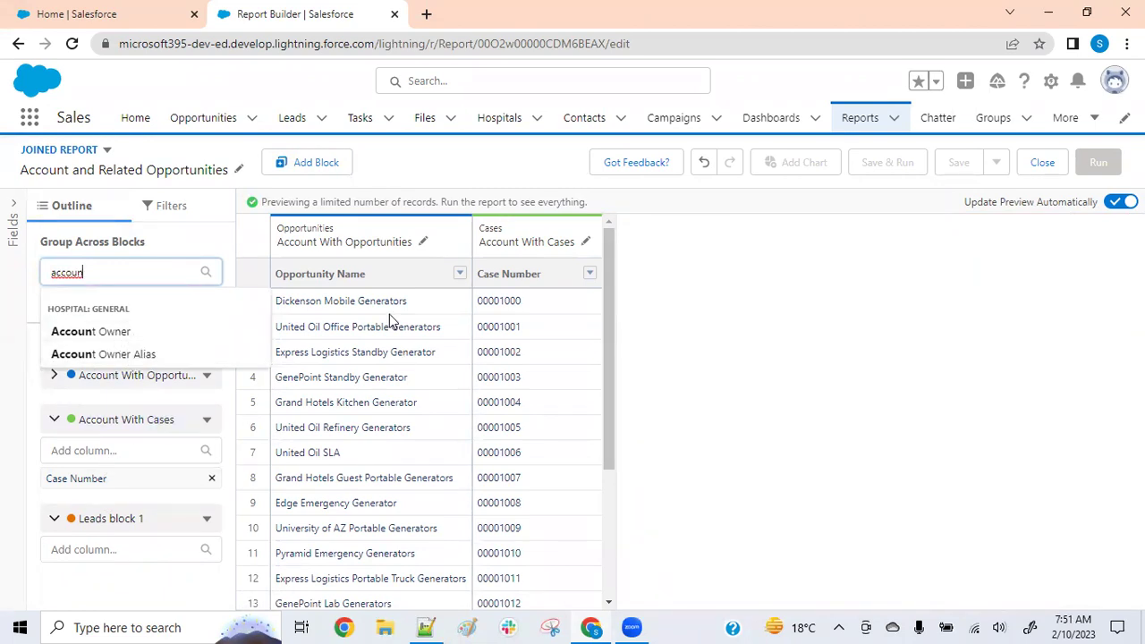
pyautogui.click(121, 549)
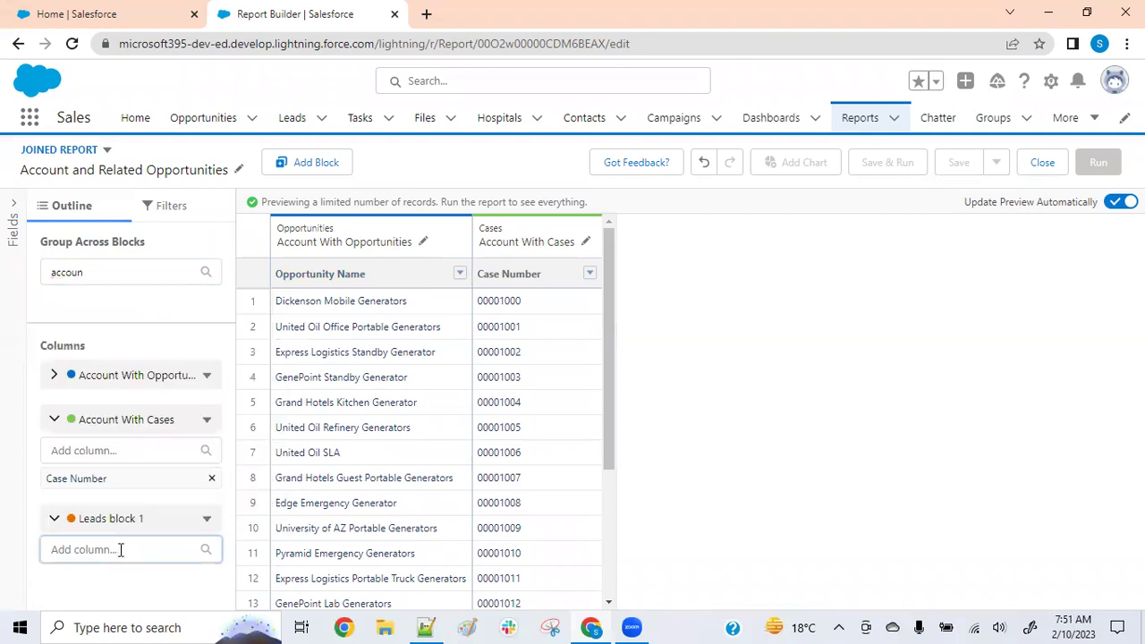
pyautogui.write('nam')
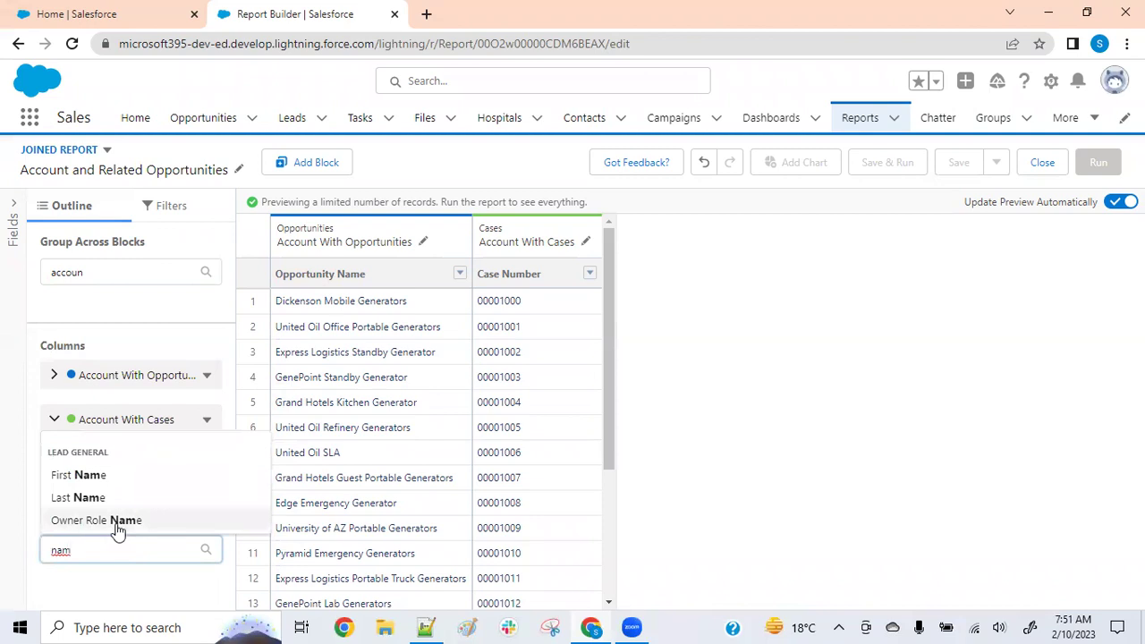
pyautogui.click(83, 475)
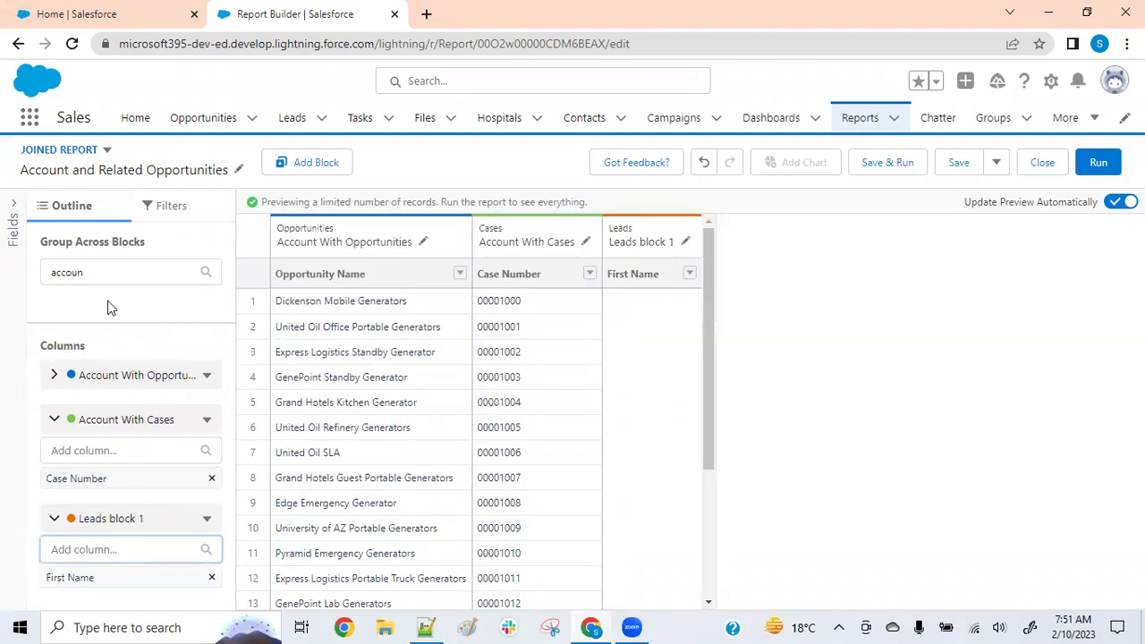
# Group all blocks by Account Owner
pyautogui.click(108, 269)
pyautogui.click(111, 336)
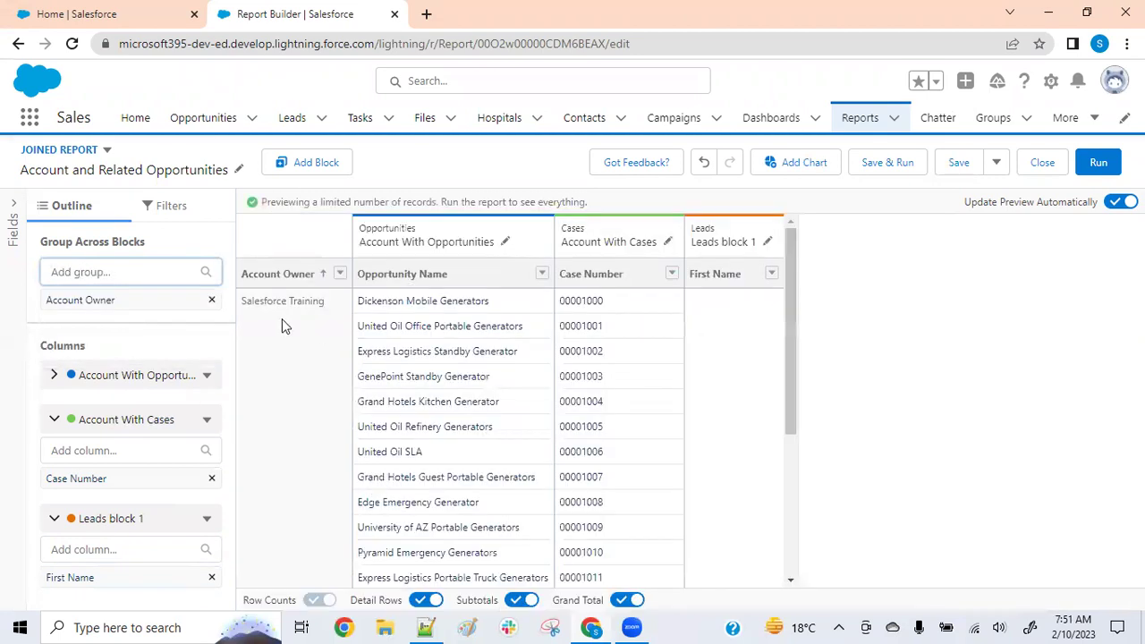
pyautogui.scroll(-3, 288, 336)
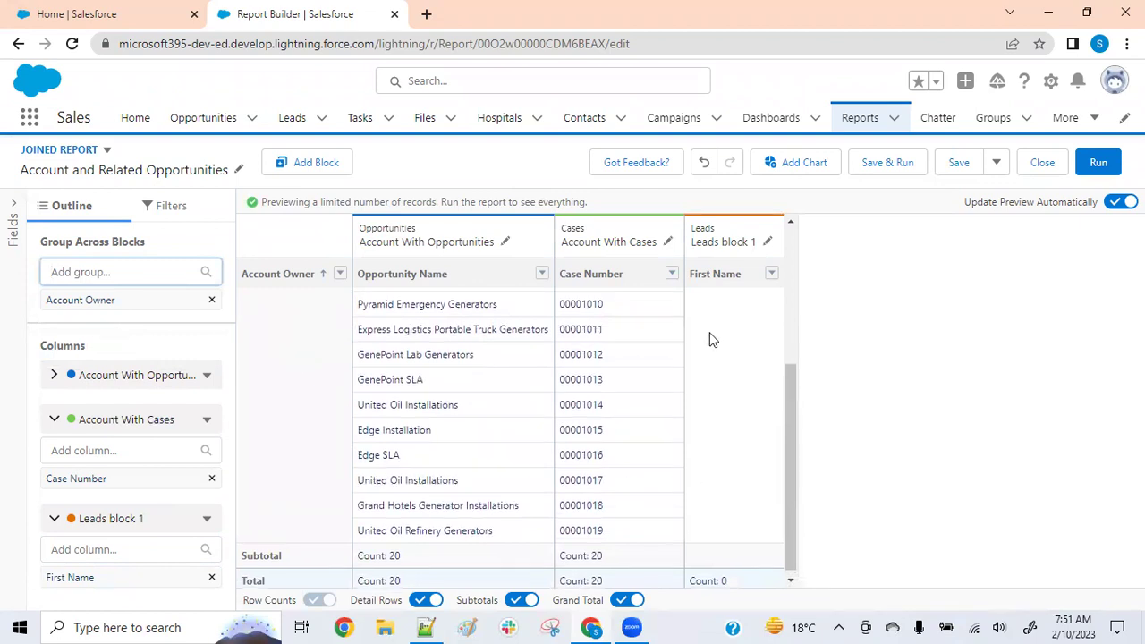
pyautogui.scroll(4, 712, 337)
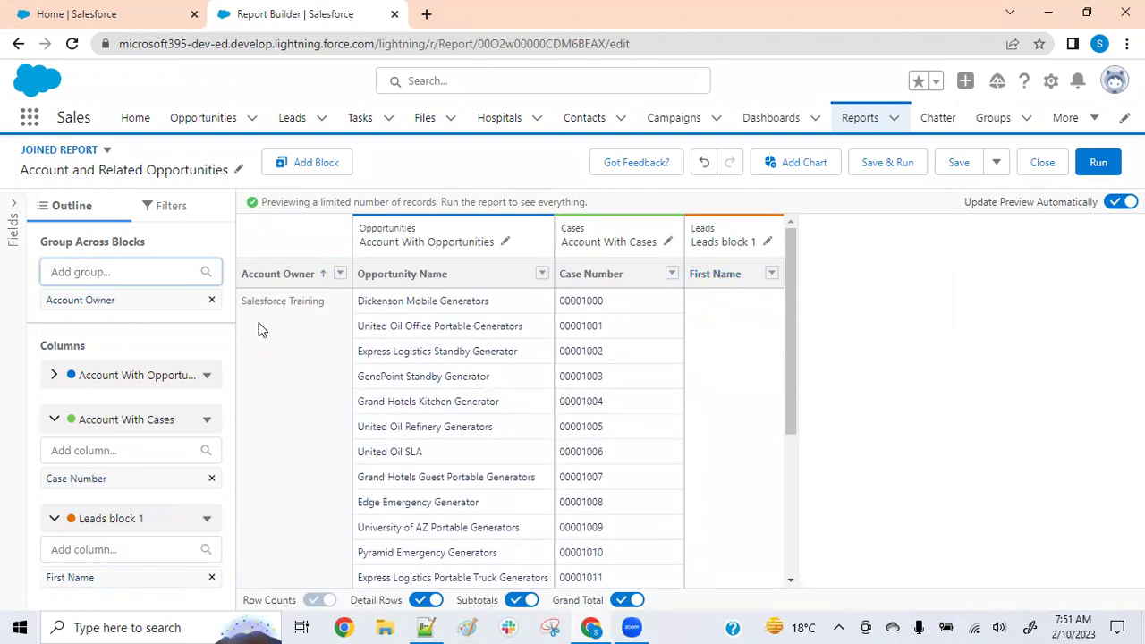
# Replace the Leads block's First Name column with Last Name
pyautogui.click(164, 573)
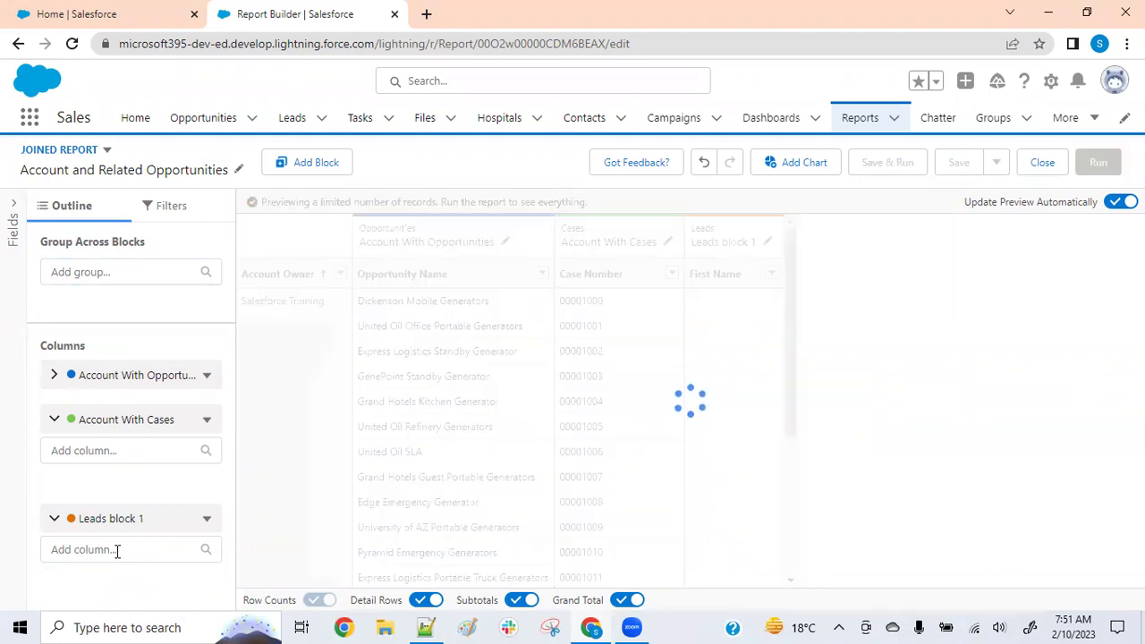
pyautogui.click(117, 551)
pyautogui.write('las')
pyautogui.click(114, 474)
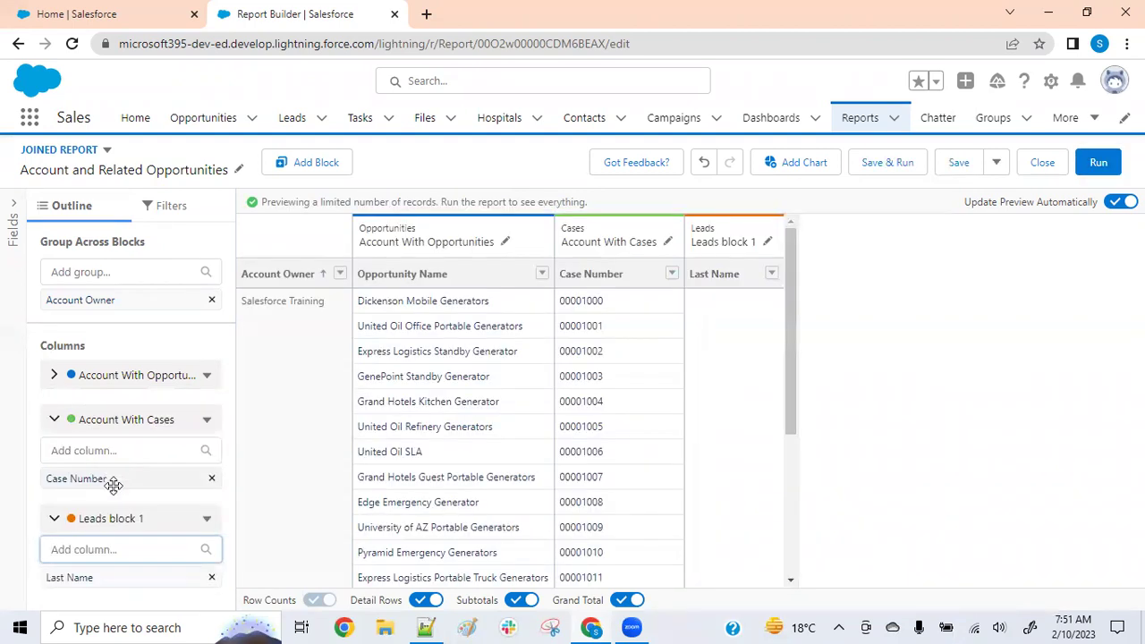
# Browse the Lead field list, then remove the Last Name column from the Leads block
pyautogui.click(132, 548)
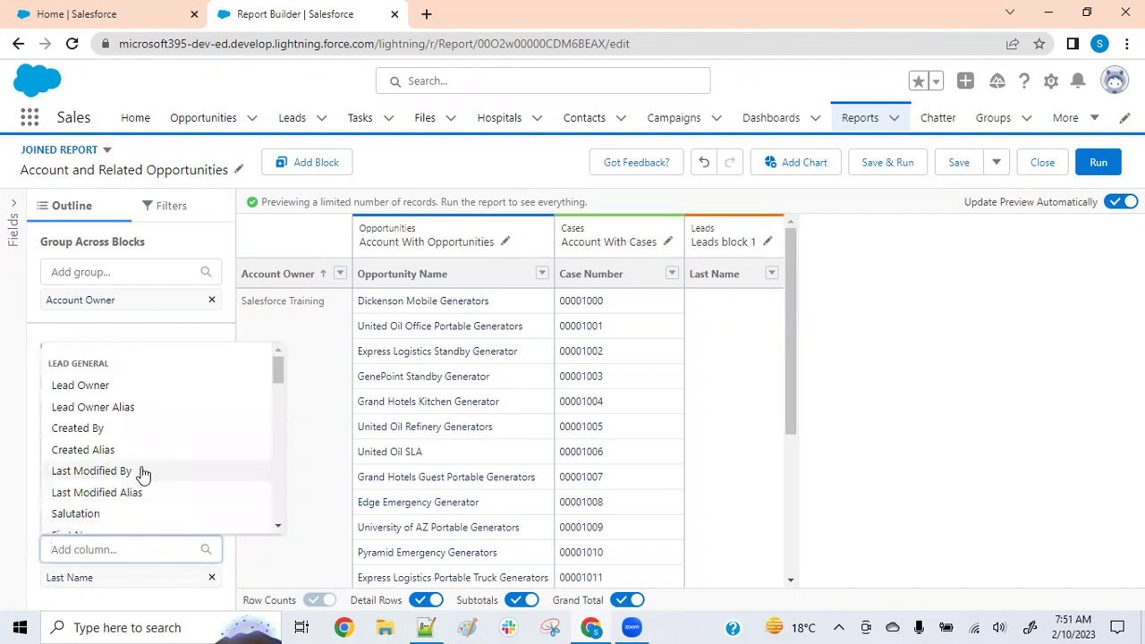
pyautogui.scroll(-1, 138, 476)
pyautogui.scroll(1, 139, 483)
pyautogui.scroll(-4, 139, 483)
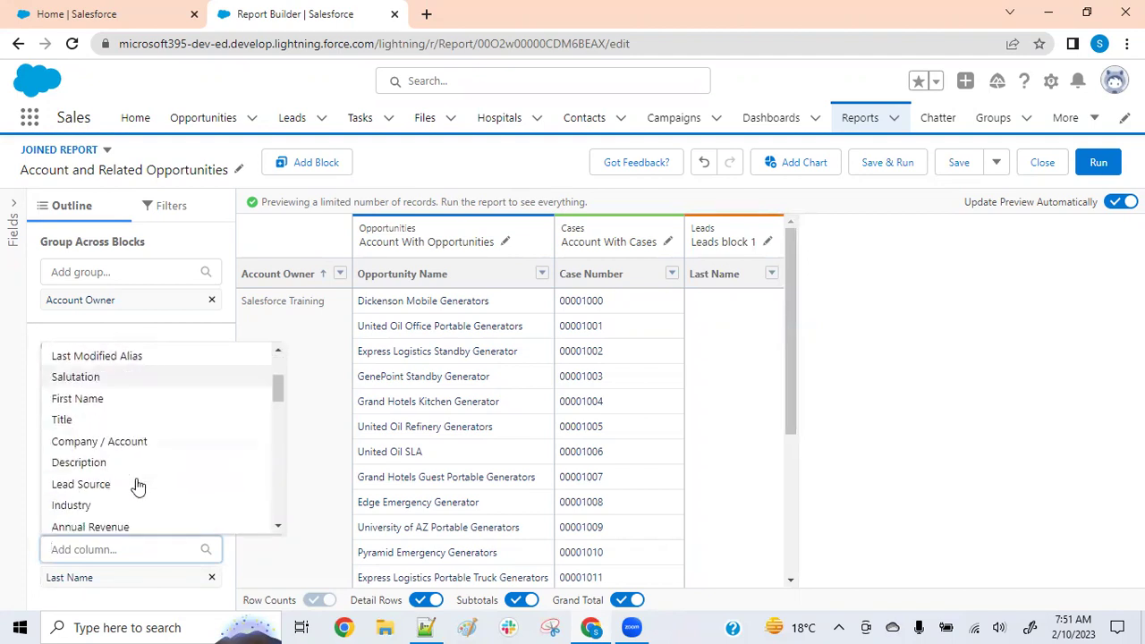
pyautogui.scroll(-10, 137, 486)
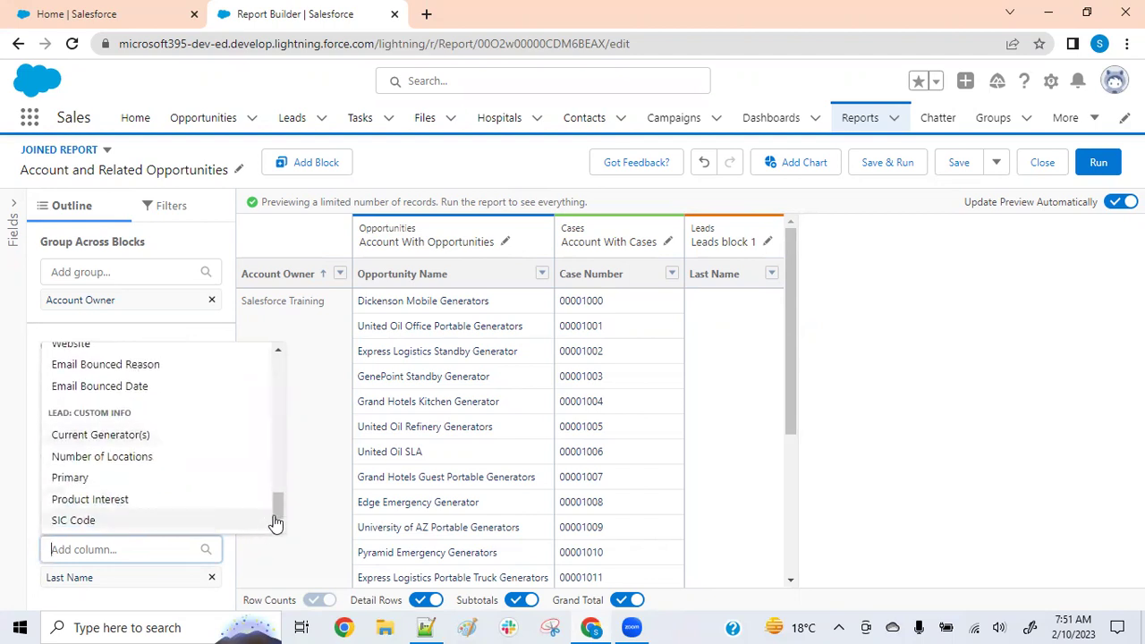
pyautogui.moveTo(276, 492); pyautogui.dragTo(295, 327)
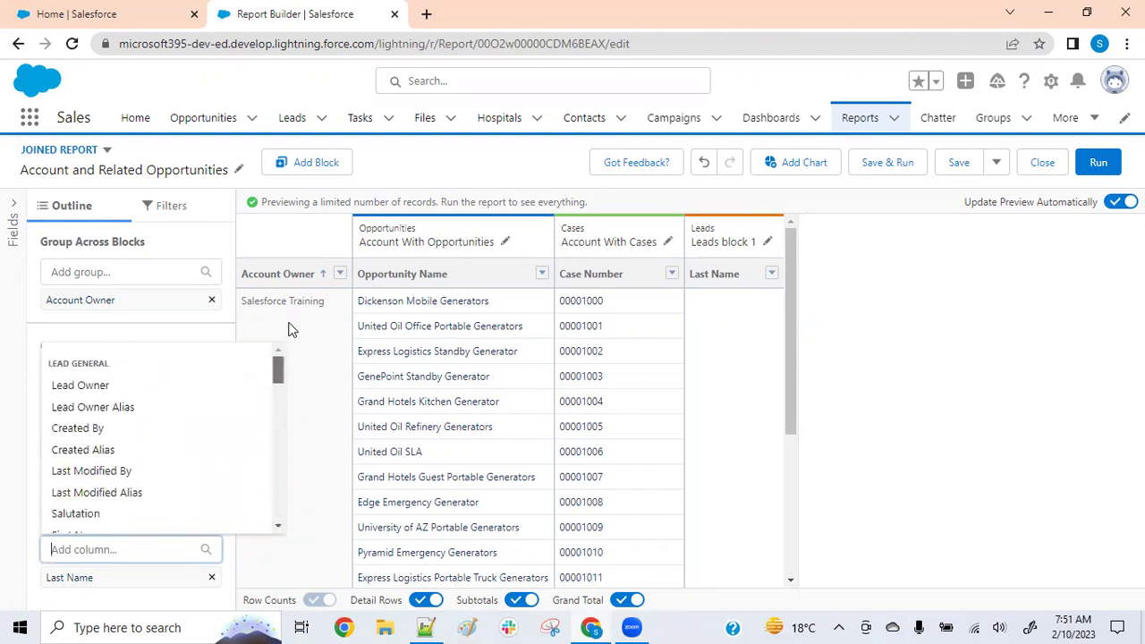
pyautogui.click(215, 580)
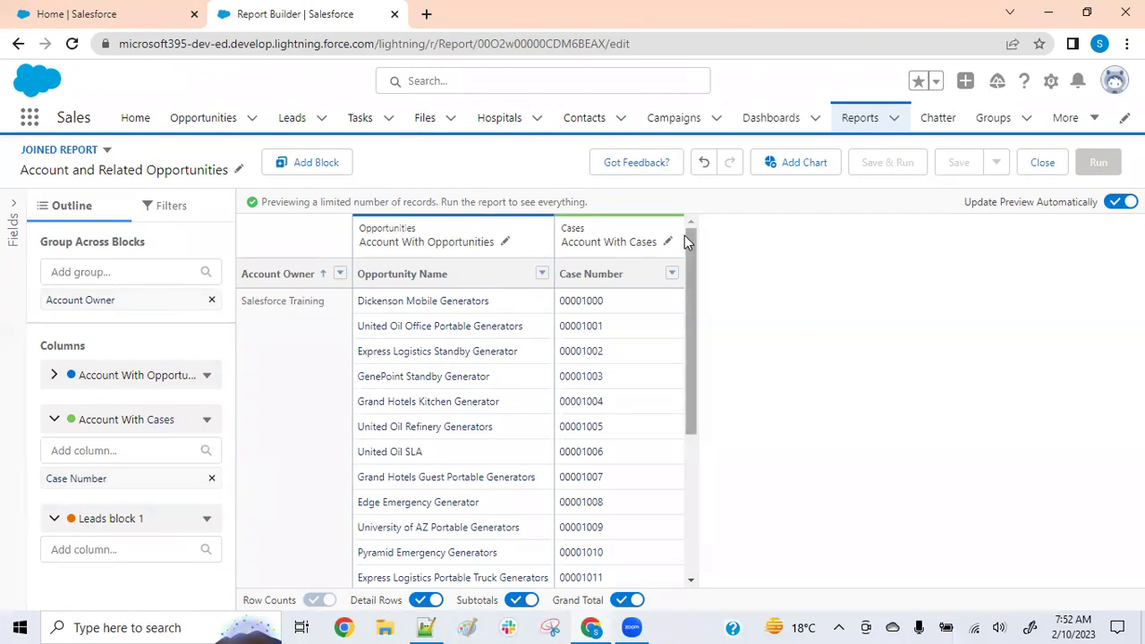
# Remove Leads block 1 from the joined report
pyautogui.click(205, 522)
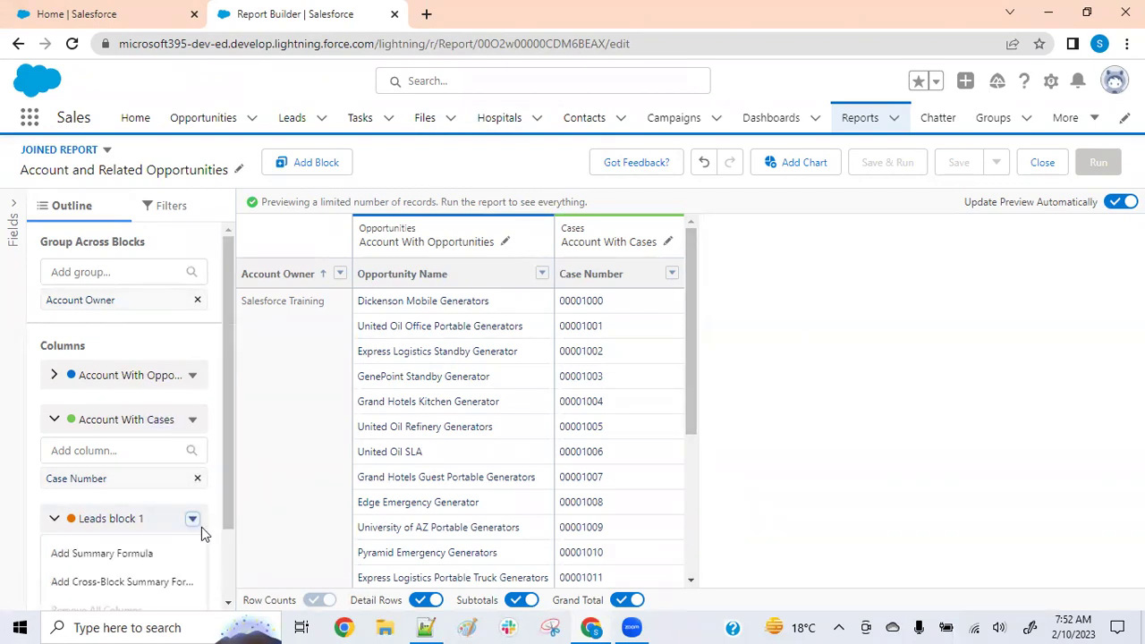
pyautogui.scroll(-2, 166, 517)
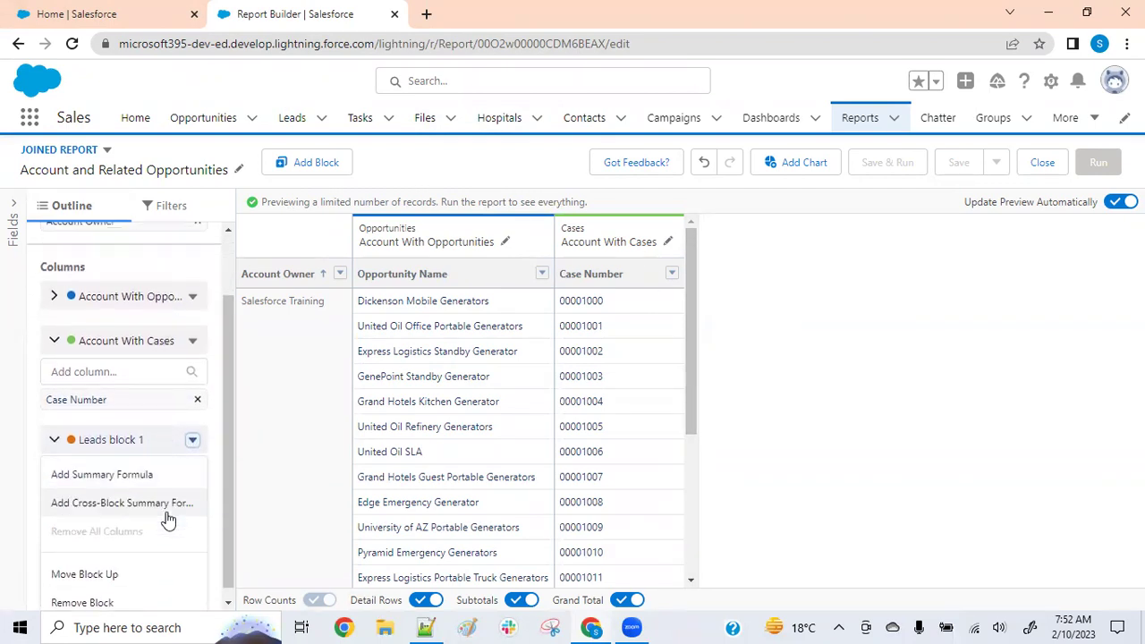
pyautogui.click(82, 593)
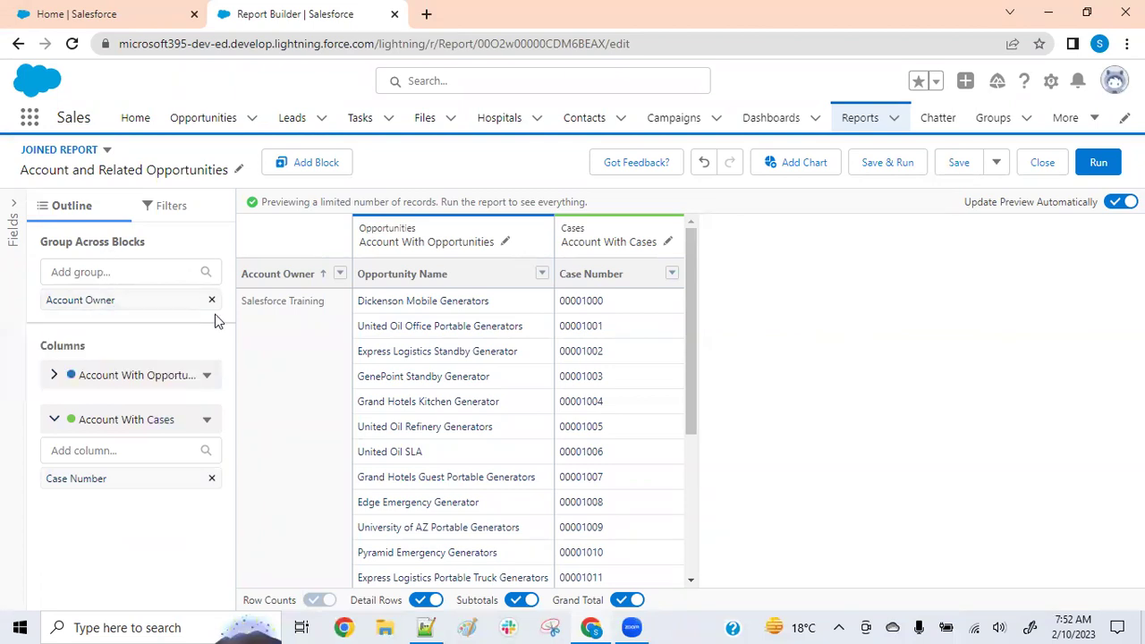
# Replace the Account Owner grouping with Account Name
pyautogui.scroll(-3, 343, 347)
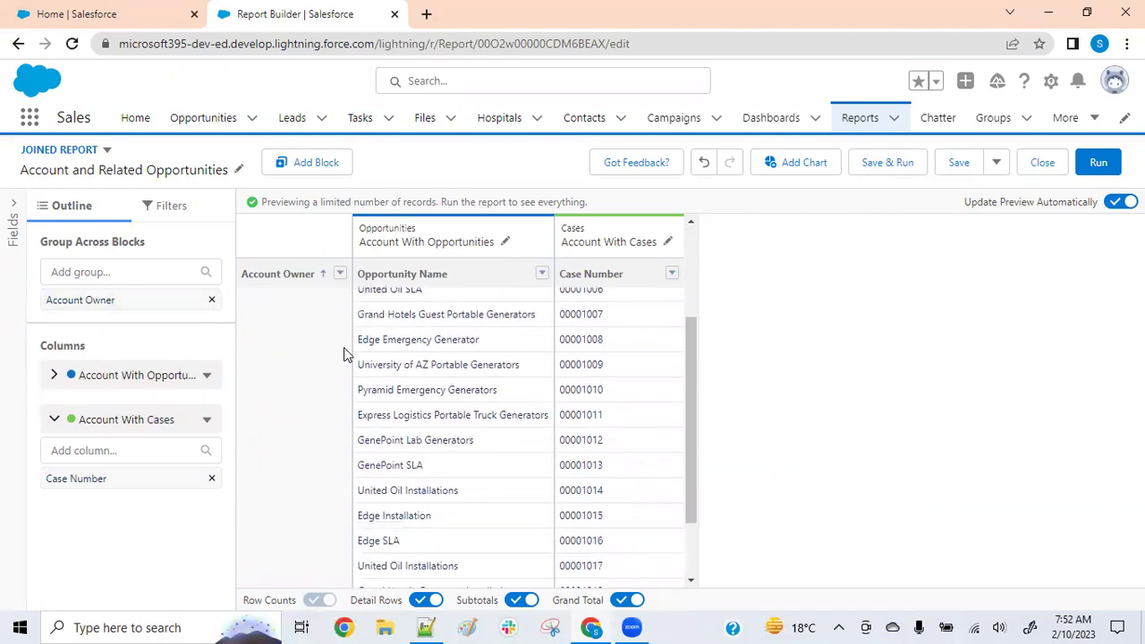
pyautogui.click(212, 300)
pyautogui.click(167, 274)
pyautogui.write('acc')
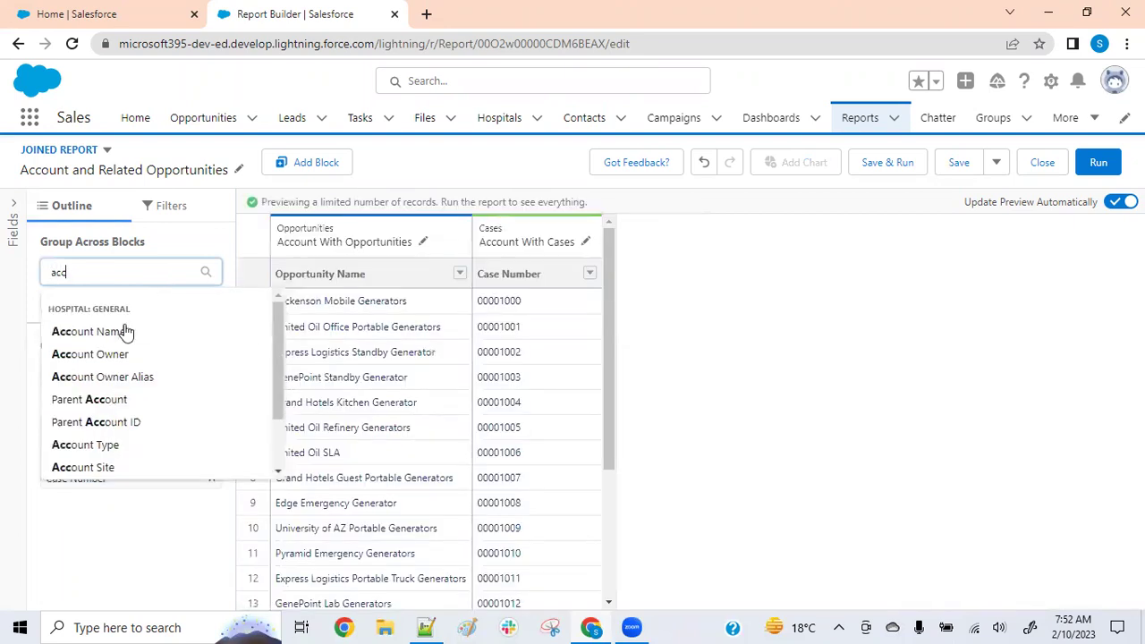
pyautogui.click(117, 331)
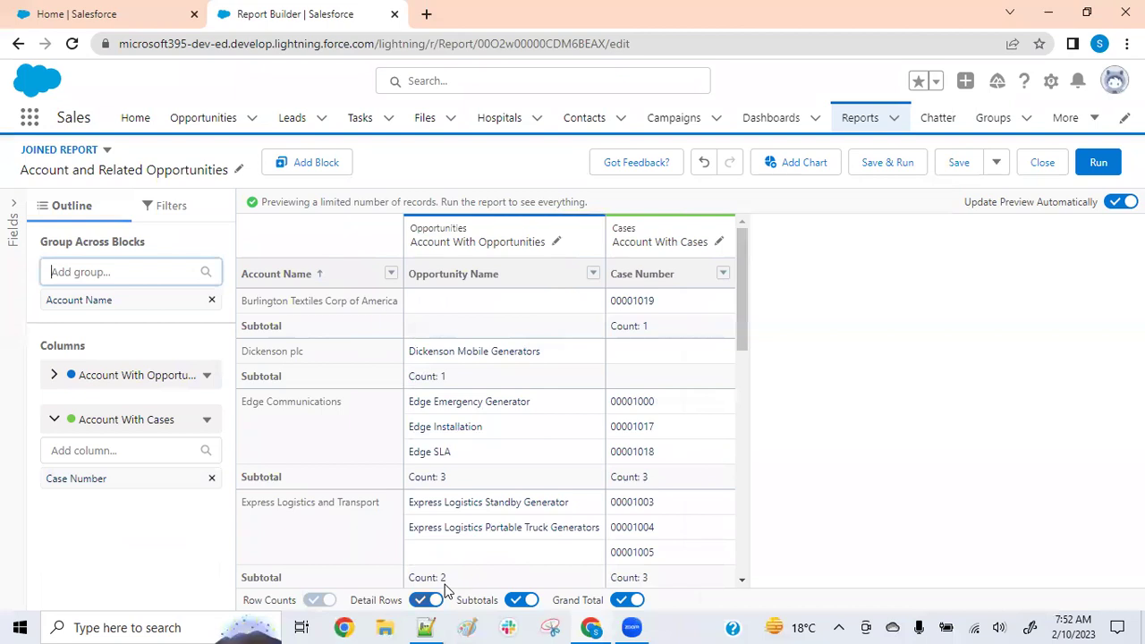
# Hide detail rows and turn off subtotals so only record counts remain
pyautogui.click(443, 594)
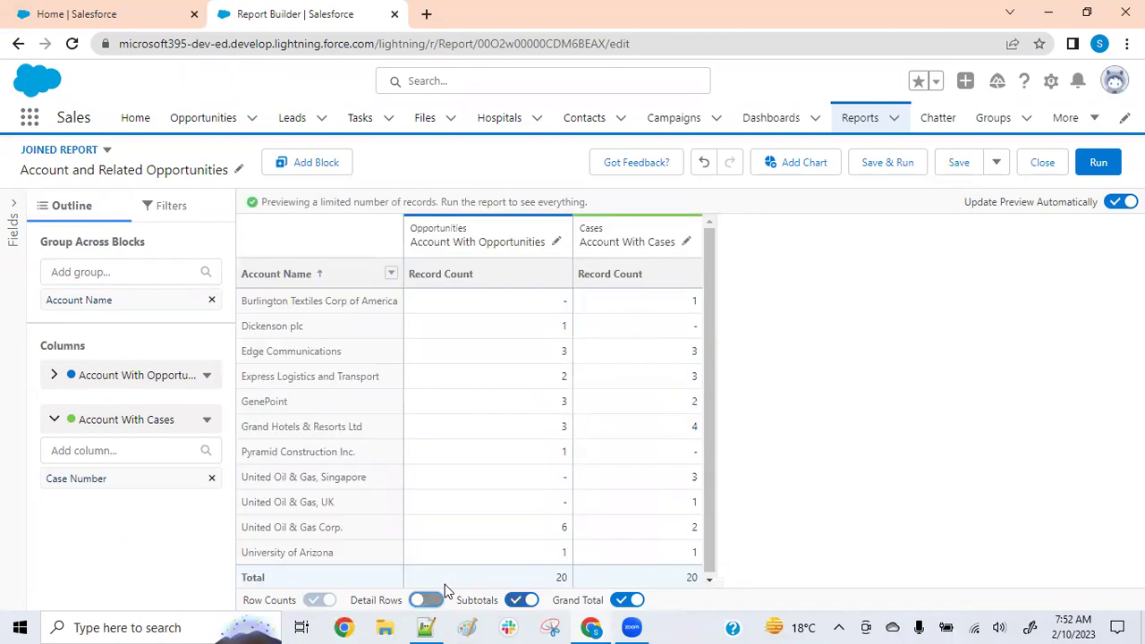
pyautogui.press('Tab')
pyautogui.press('space')
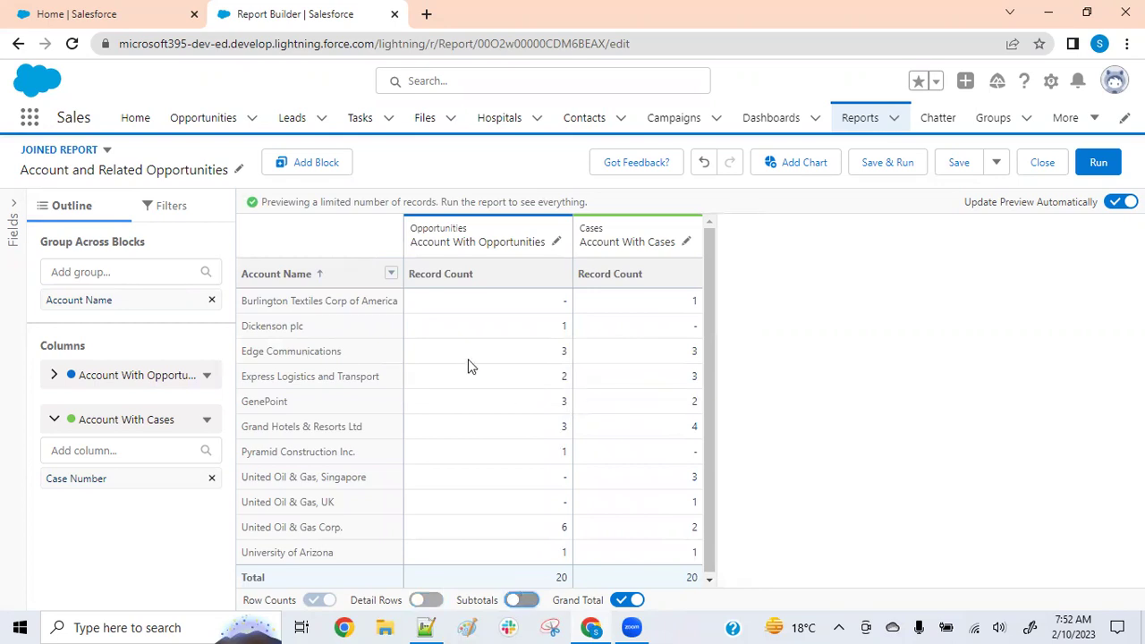
# Run the joined report to see totals of 32 opportunities and 26 cases
pyautogui.click(1098, 163)
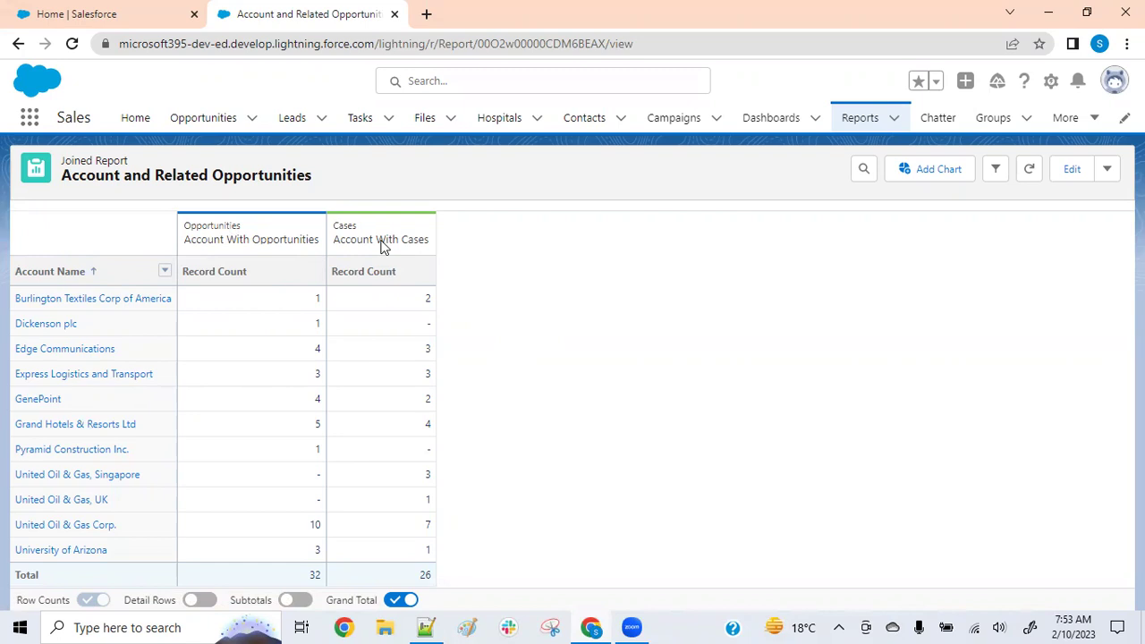
# Switch to Paint's blank Untitled canvas
pyautogui.click(467, 627)
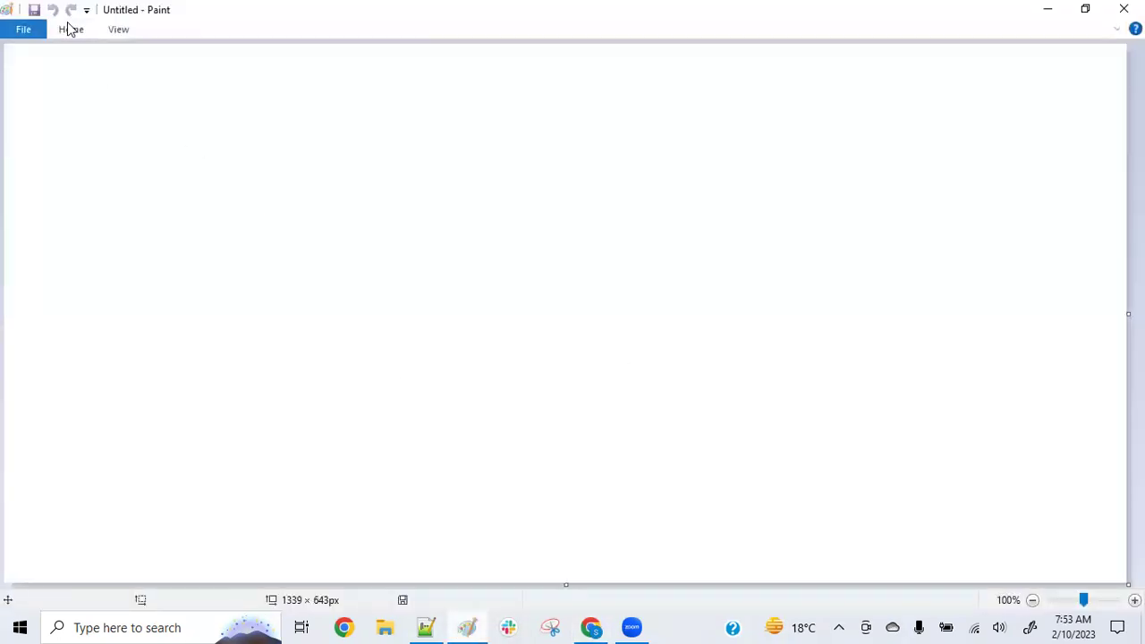
# Using the Pencil tool, draw three ovals on the Paint canvas
pyautogui.click(71, 29)
pyautogui.click(205, 59)
pyautogui.moveTo(316, 150)
pyautogui.mouseDown()
pyautogui.moveTo(134, 107)
pyautogui.moveTo(263, 235)
pyautogui.moveTo(324, 155)
pyautogui.mouseUp()
pyautogui.moveTo(186, 352)
pyautogui.mouseDown()
pyautogui.moveTo(84, 519)
pyautogui.moveTo(202, 350)
pyautogui.moveTo(190, 352)
pyautogui.mouseUp()
pyautogui.moveTo(528, 299)
pyautogui.mouseDown()
pyautogui.moveTo(360, 340)
pyautogui.moveTo(572, 312)
pyautogui.moveTo(528, 297)
pyautogui.mouseUp()
pyautogui.moveTo(156, 168)
pyautogui.mouseDown()
pyautogui.moveTo(156, 204)
pyautogui.moveTo(190, 222)
pyautogui.mouseUp()
# Label the ovals ACC and OPP and draw arrows from ACC to OPP and the middle oval
pyautogui.moveTo(203, 164)
pyautogui.mouseDown()
pyautogui.moveTo(191, 172)
pyautogui.moveTo(202, 199)
pyautogui.mouseUp()
pyautogui.moveTo(224, 166); pyautogui.dragTo(220, 193)
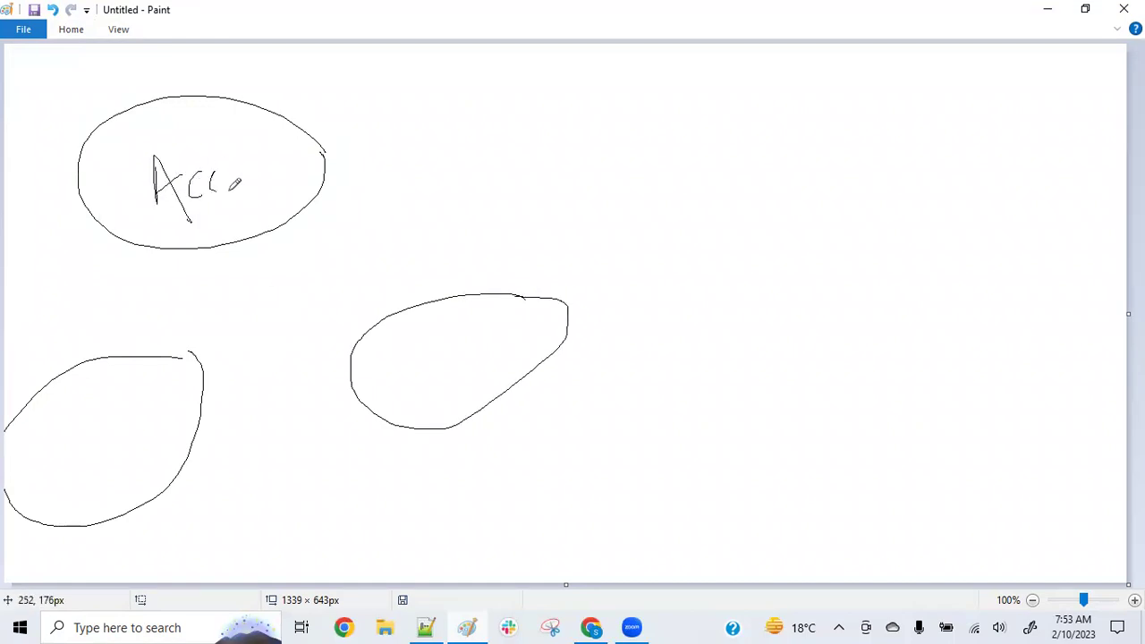
pyautogui.moveTo(80, 434)
pyautogui.mouseDown()
pyautogui.moveTo(128, 382)
pyautogui.moveTo(134, 413)
pyautogui.moveTo(143, 380)
pyautogui.moveTo(145, 407)
pyautogui.mouseUp()
pyautogui.moveTo(421, 347)
pyautogui.mouseDown()
pyautogui.moveTo(402, 382)
pyautogui.moveTo(475, 324)
pyautogui.moveTo(503, 341)
pyautogui.mouseUp()
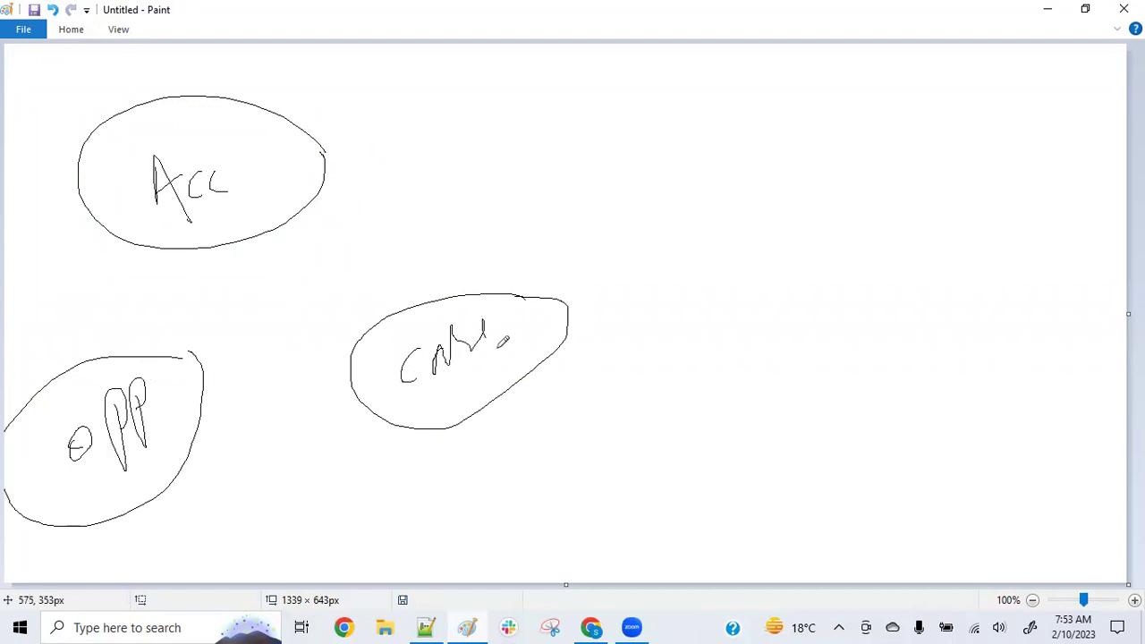
pyautogui.moveTo(289, 224)
pyautogui.mouseDown()
pyautogui.moveTo(382, 323)
pyautogui.moveTo(396, 269)
pyautogui.mouseUp()
pyautogui.moveTo(165, 250)
pyautogui.mouseDown()
pyautogui.moveTo(126, 359)
pyautogui.moveTo(183, 337)
pyautogui.mouseUp()
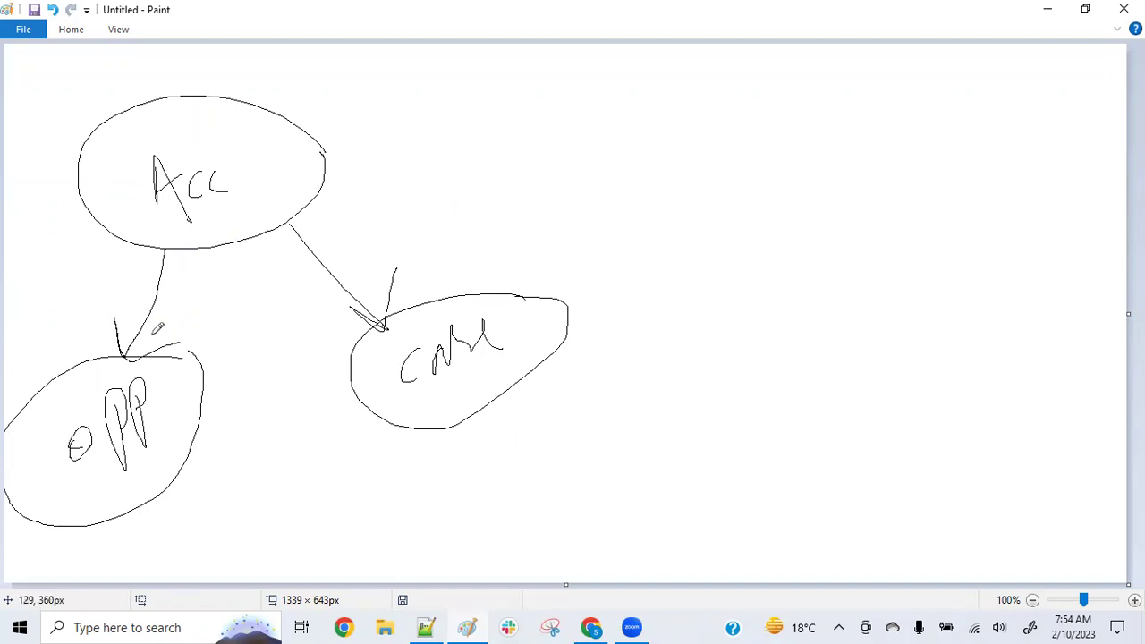
# Draw large loops around the bubbles, then return to the Salesforce report
pyautogui.moveTo(334, 143)
pyautogui.mouseDown()
pyautogui.moveTo(204, 56)
pyautogui.moveTo(20, 583)
pyautogui.mouseUp()
pyautogui.moveTo(160, 583)
pyautogui.mouseDown()
pyautogui.moveTo(342, 135)
pyautogui.moveTo(331, 118)
pyautogui.mouseUp()
pyautogui.moveTo(484, 152)
pyautogui.mouseDown()
pyautogui.moveTo(154, 57)
pyautogui.moveTo(253, 366)
pyautogui.mouseUp()
pyautogui.moveTo(448, 446)
pyautogui.mouseDown()
pyautogui.moveTo(549, 143)
pyautogui.moveTo(455, 114)
pyautogui.mouseUp()
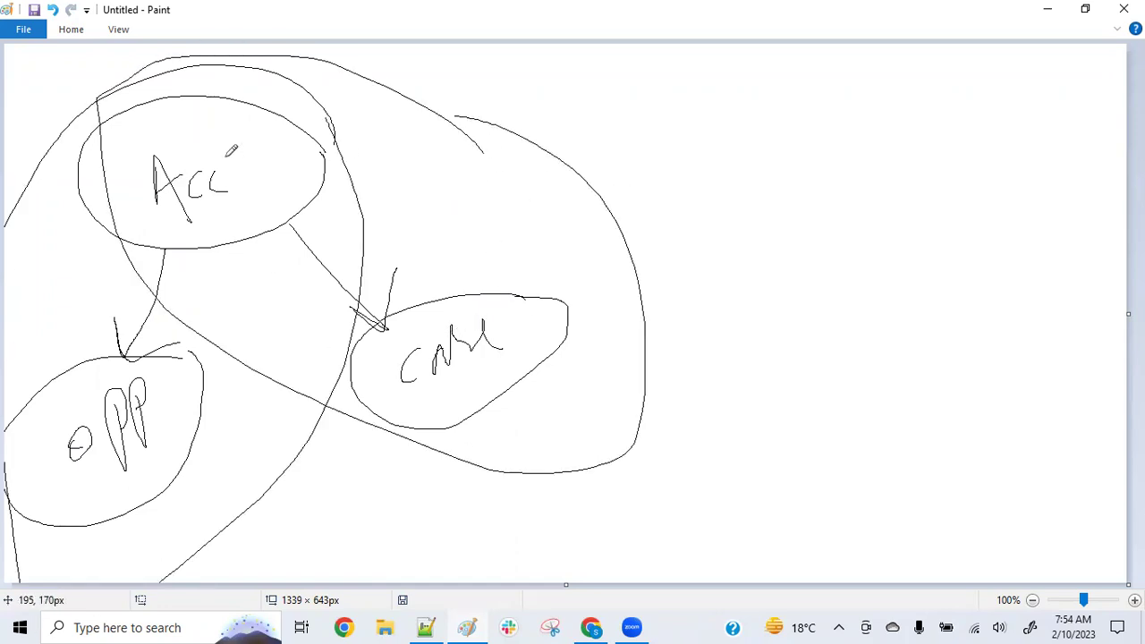
pyautogui.moveTo(434, 74)
pyautogui.mouseDown()
pyautogui.moveTo(175, 77)
pyautogui.moveTo(410, 100)
pyautogui.mouseUp()
pyautogui.moveTo(563, 69)
pyautogui.mouseDown()
pyautogui.moveTo(75, 105)
pyautogui.moveTo(385, 234)
pyautogui.moveTo(7, 113)
pyautogui.moveTo(413, 188)
pyautogui.moveTo(215, 65)
pyautogui.mouseUp()
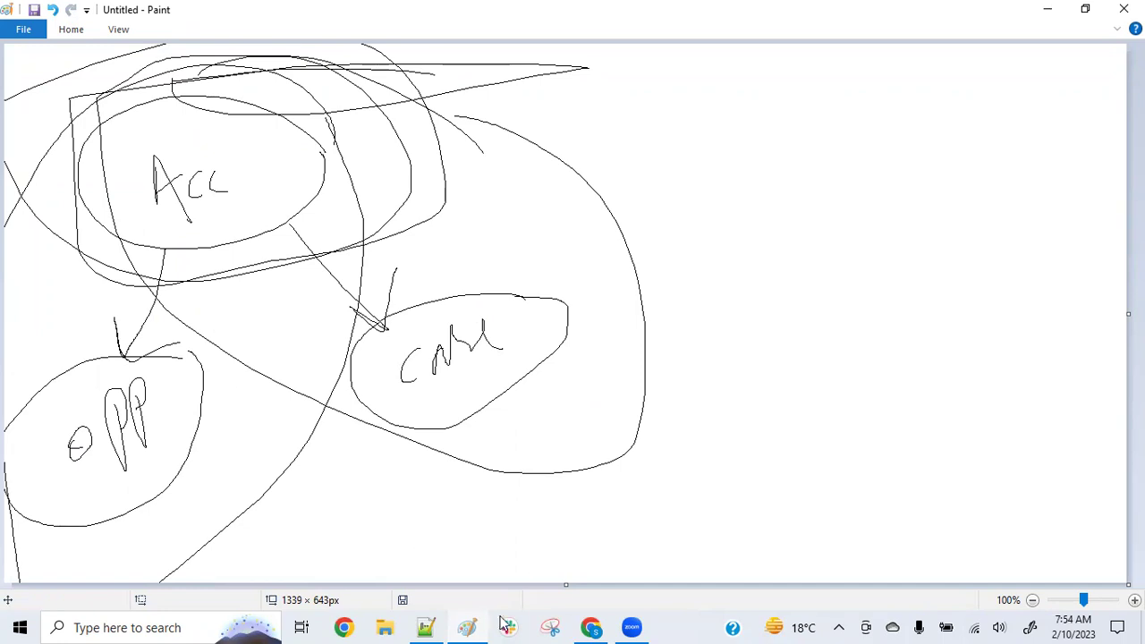
pyautogui.click(591, 627)
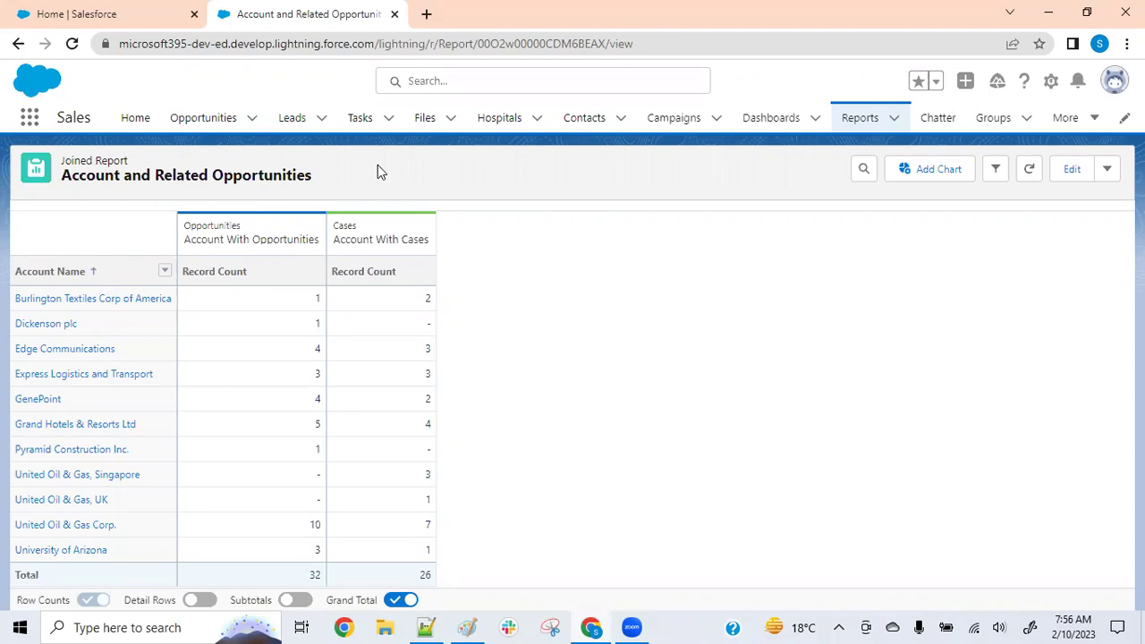
# Open a new Chrome window using the first profile
pyautogui.click(347, 627)
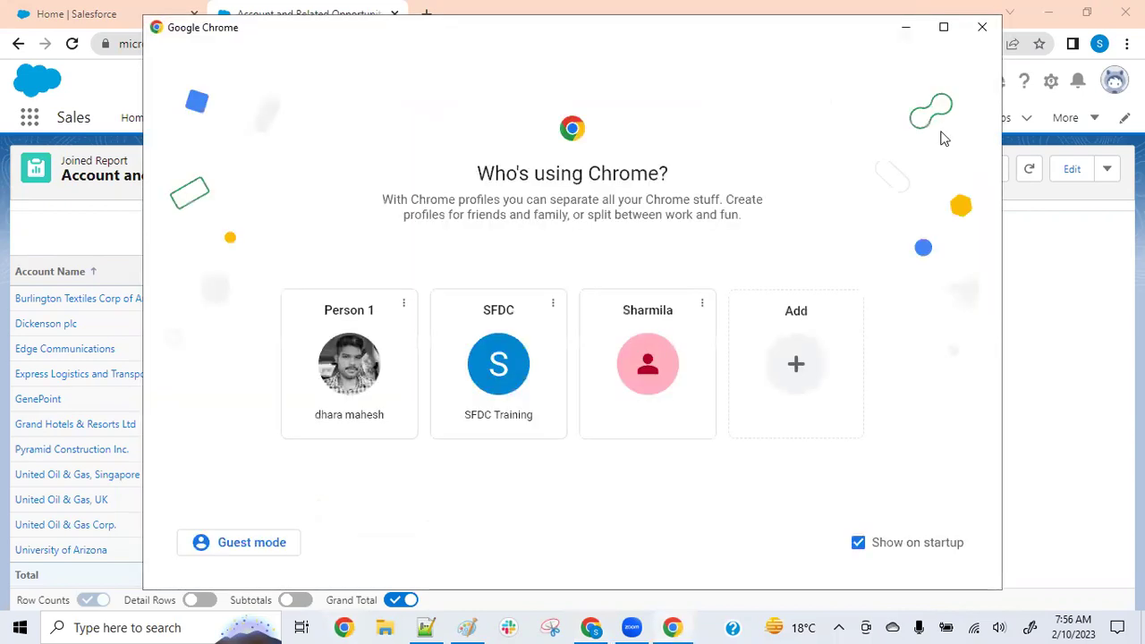
pyautogui.click(943, 27)
pyautogui.click(376, 386)
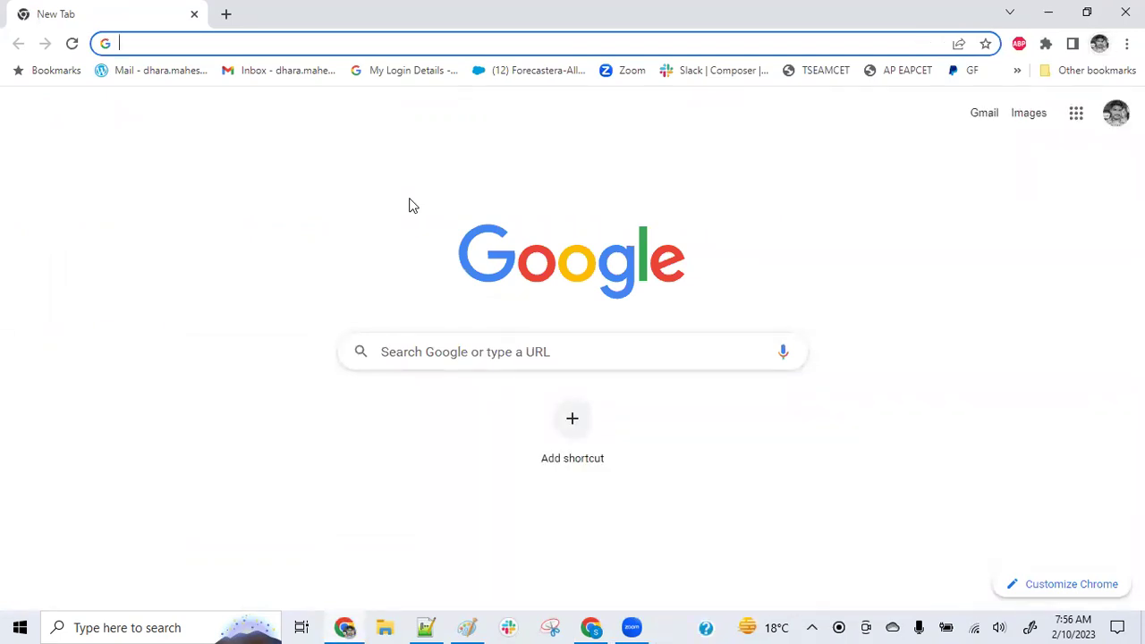
# Search 'webass' and open the Webassessor Salesforce certification exam scheduling page
pyautogui.write('we')
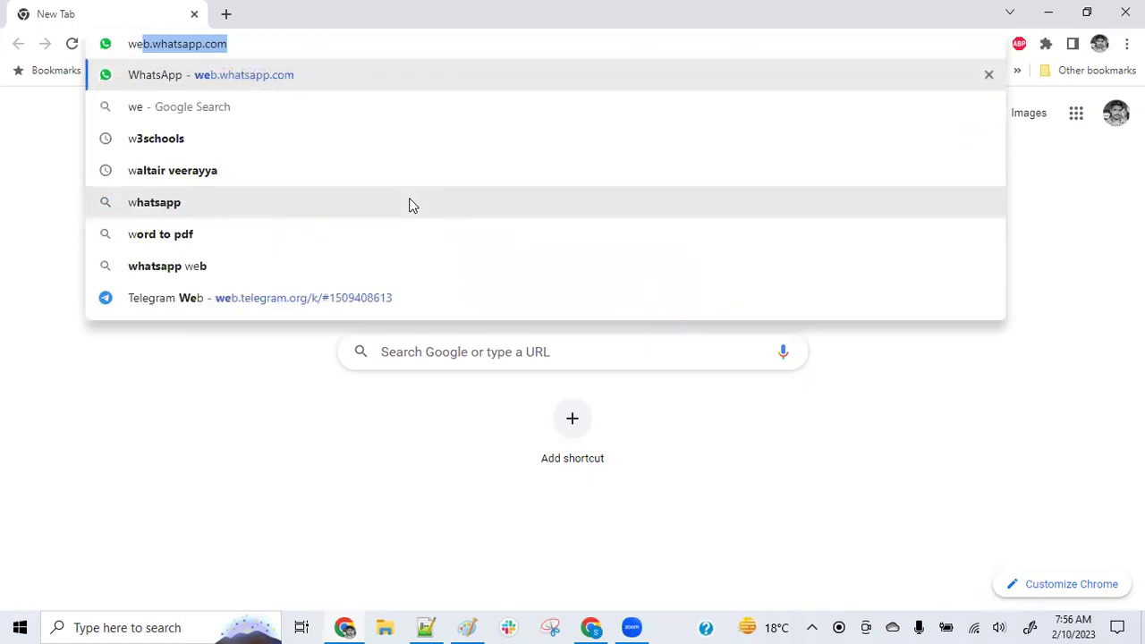
pyautogui.write('bass')
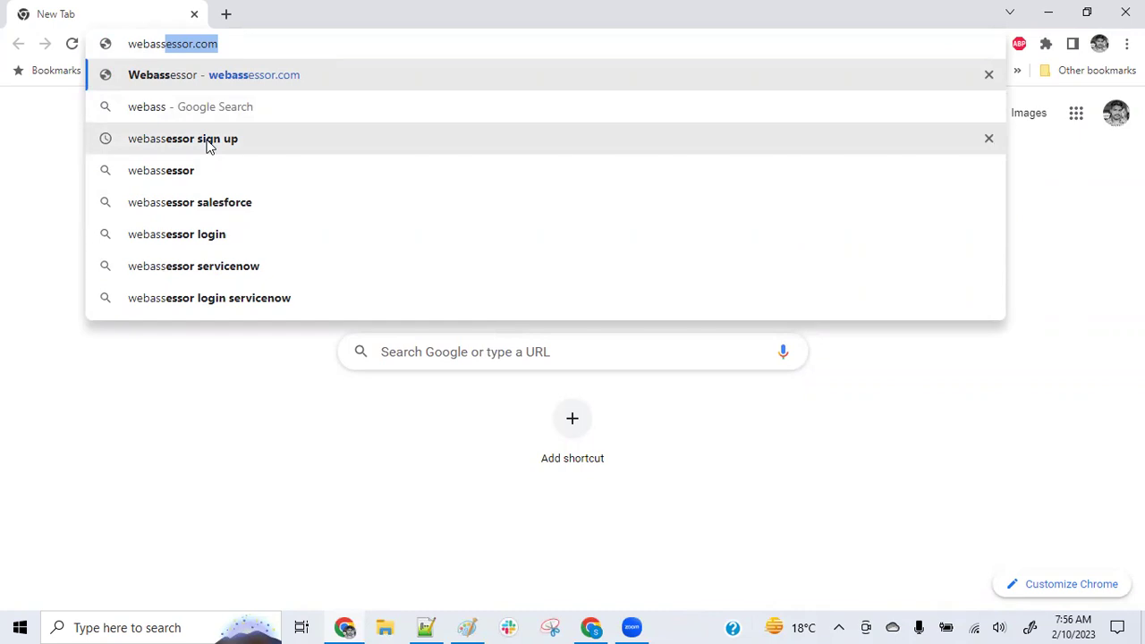
pyautogui.click(207, 141)
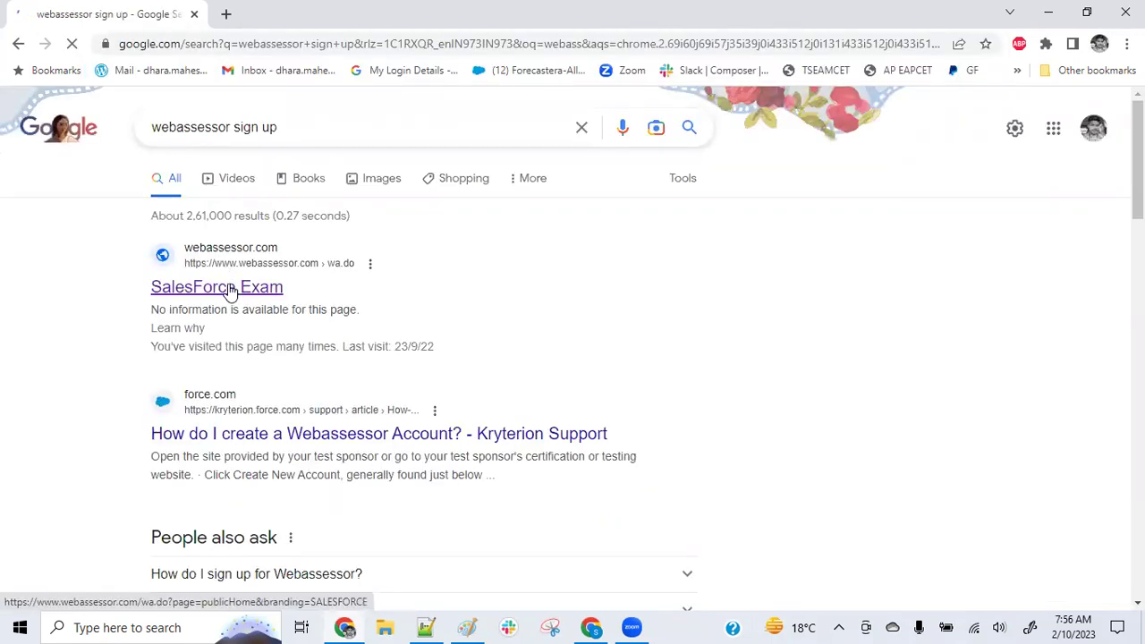
pyautogui.click(229, 287)
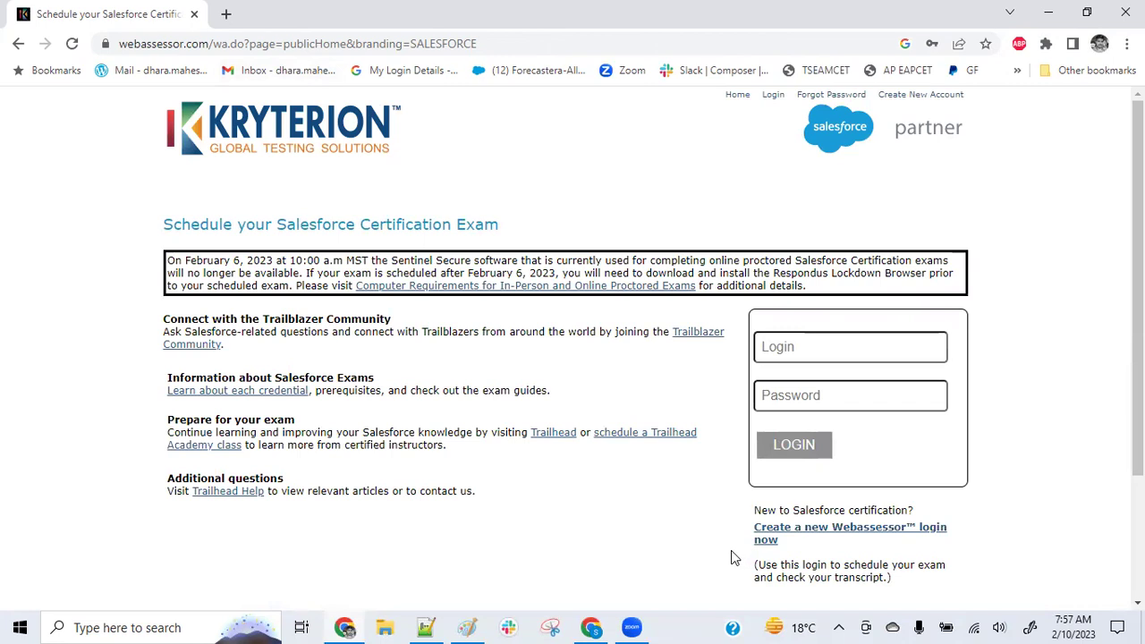
# Bring up the empty Create Candidate Account form and scroll down through its fields
pyautogui.scroll(-1, 864, 540)
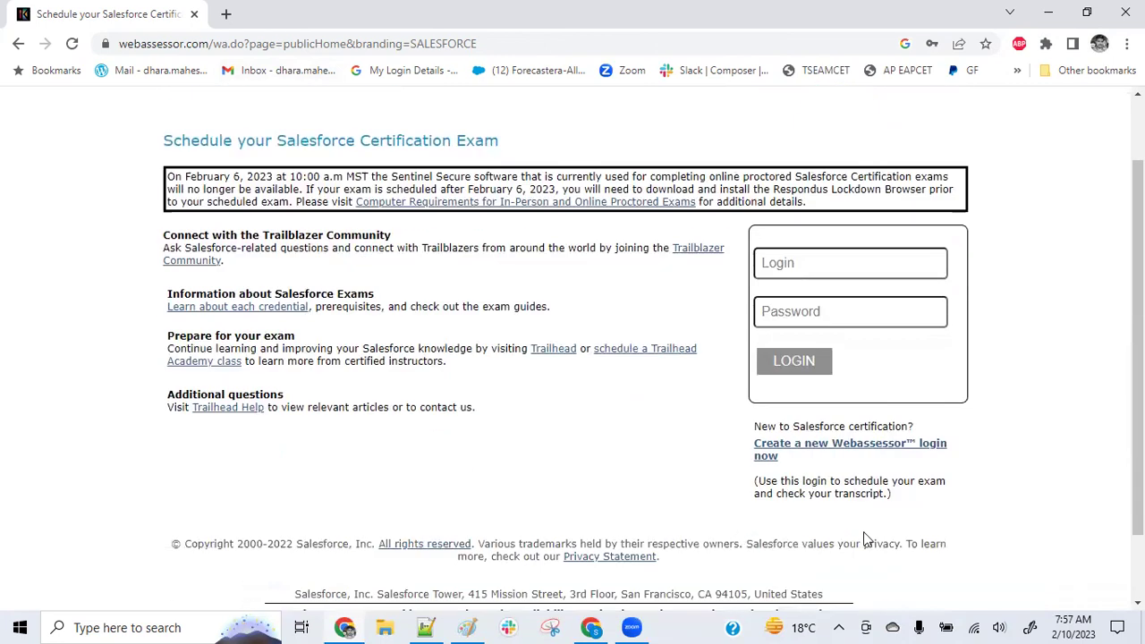
pyautogui.click(503, 45)
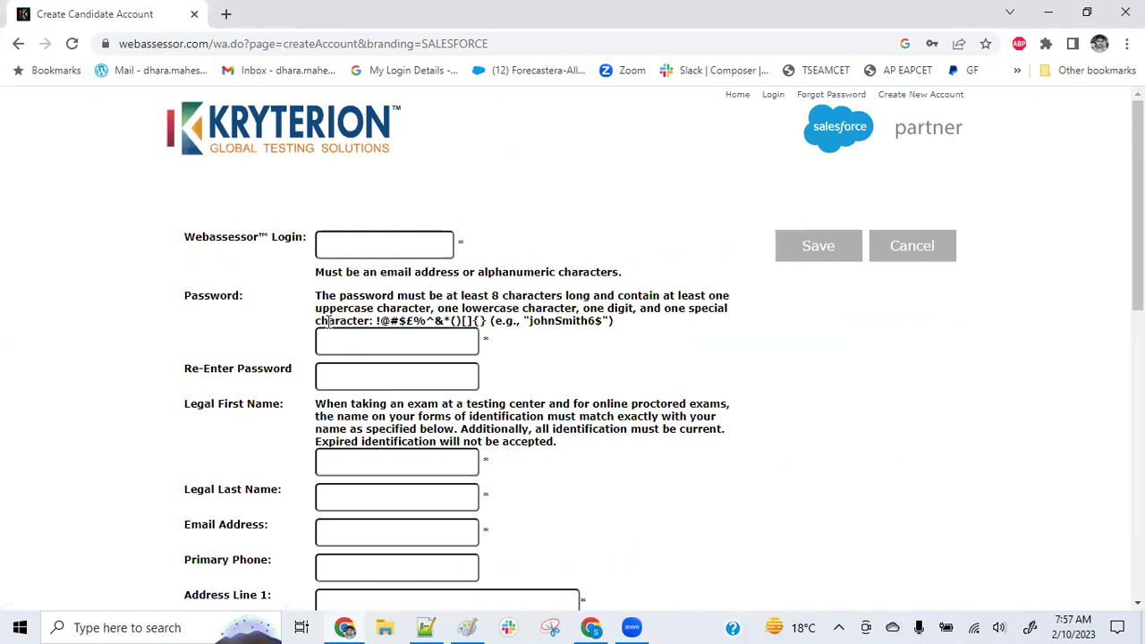
pyautogui.scroll(-2, 331, 322)
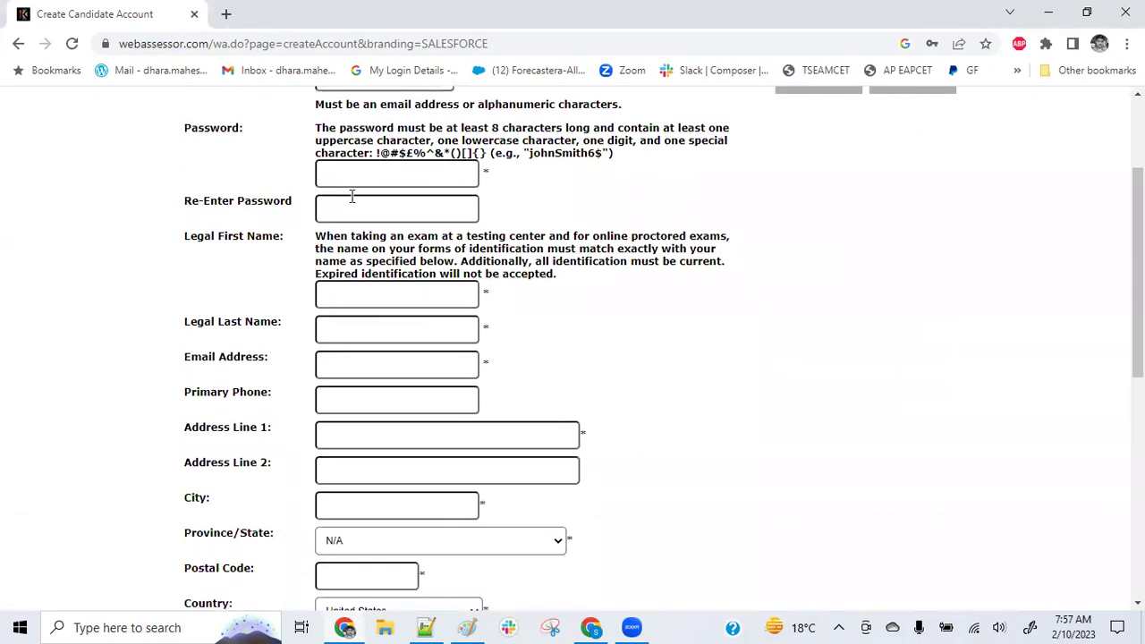
pyautogui.scroll(-2, 331, 269)
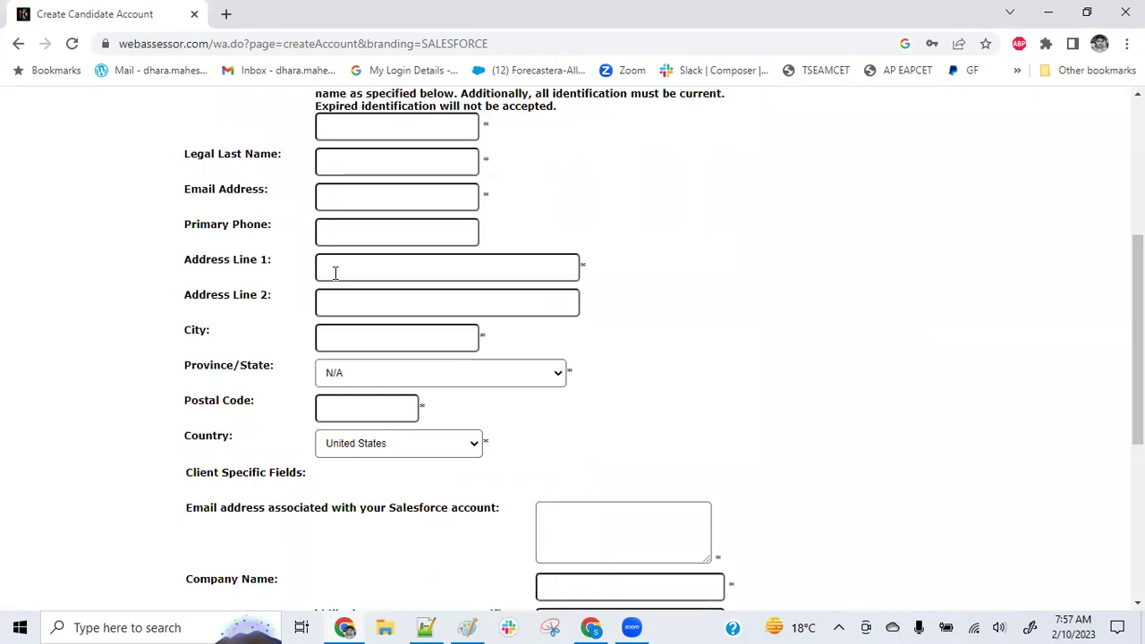
pyautogui.scroll(-2, 343, 383)
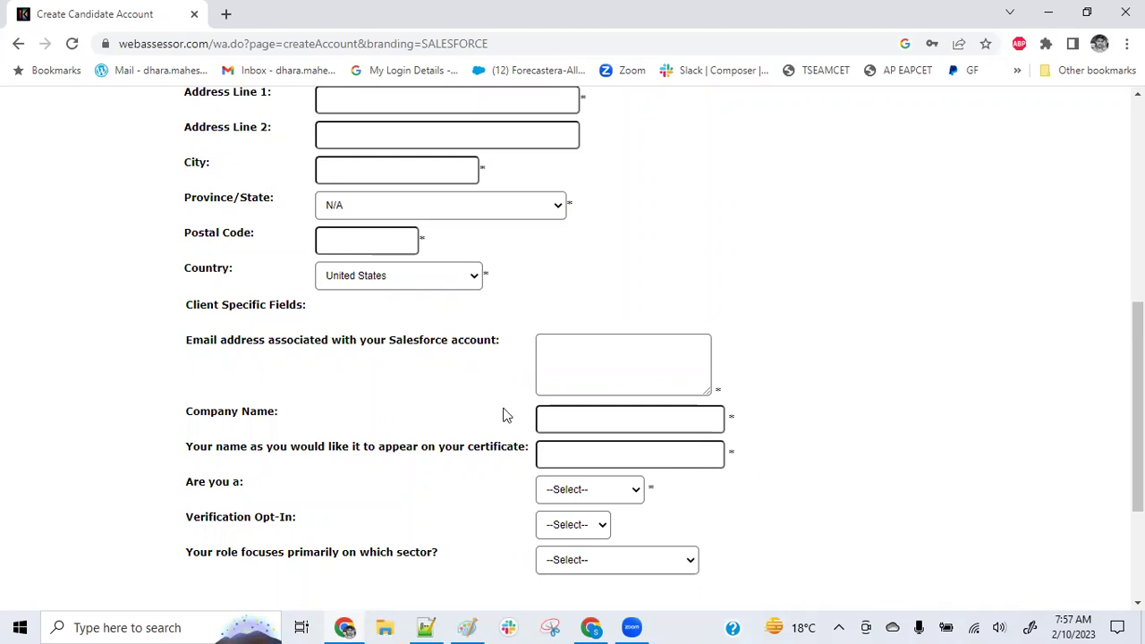
# Inspect the 'Are you a', Verification Opt-In and sector dropdown choices without selecting any
pyautogui.click(612, 491)
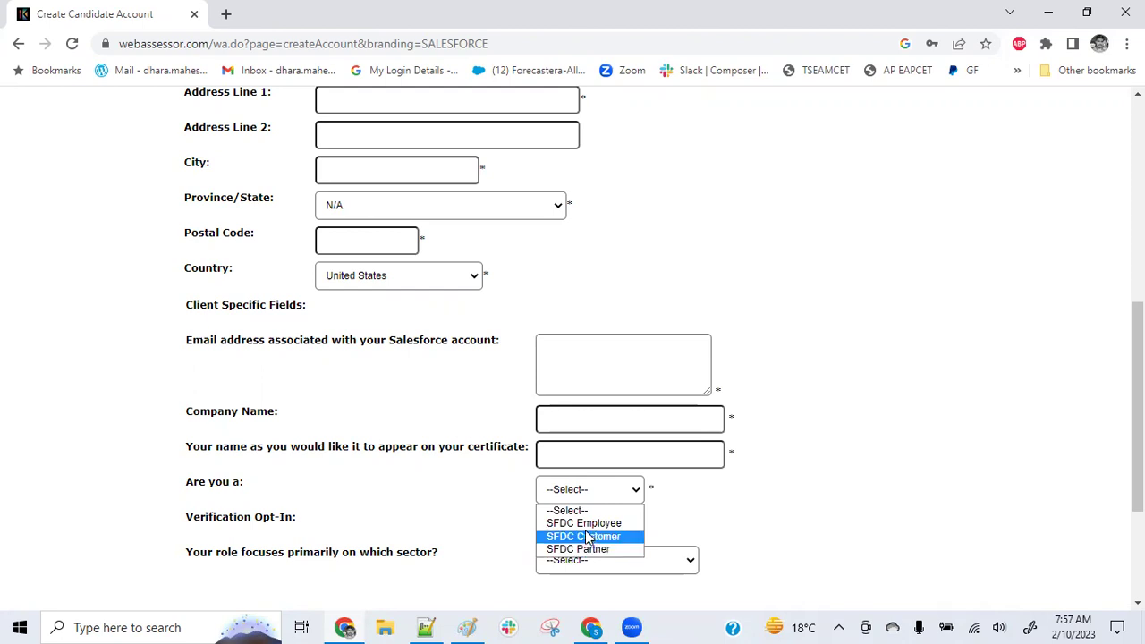
pyautogui.click(730, 509)
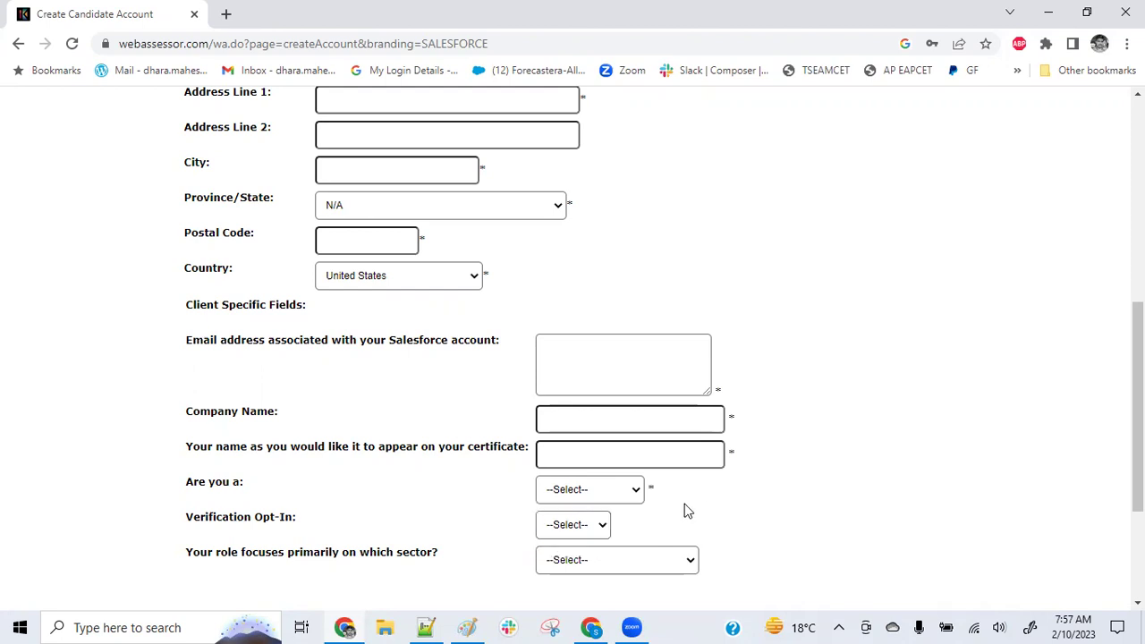
pyautogui.click(569, 526)
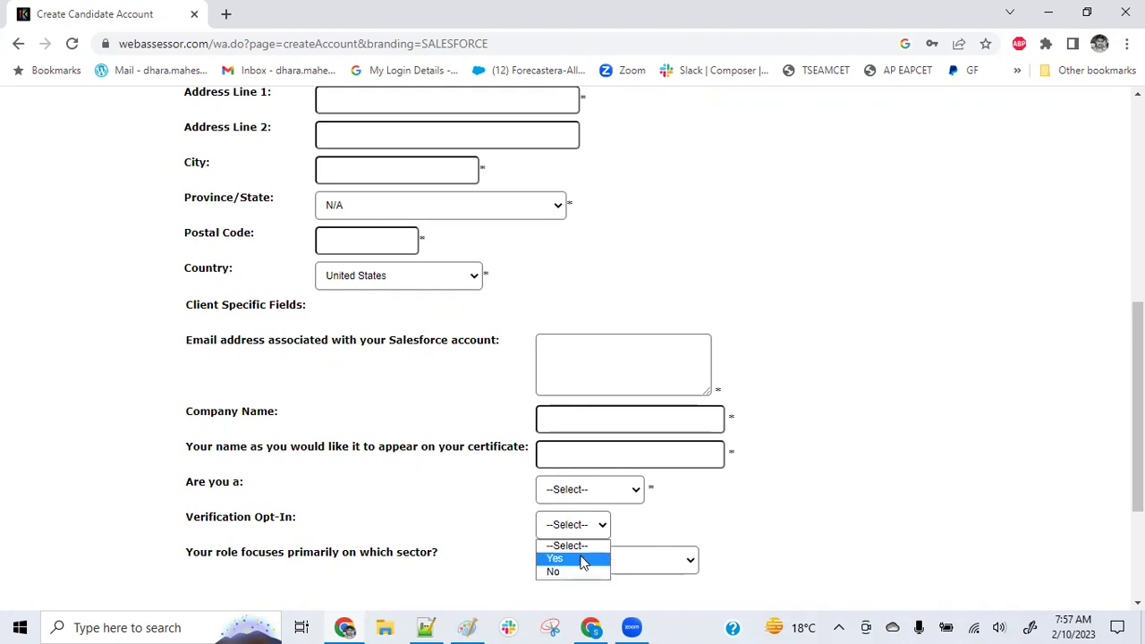
pyautogui.click(502, 517)
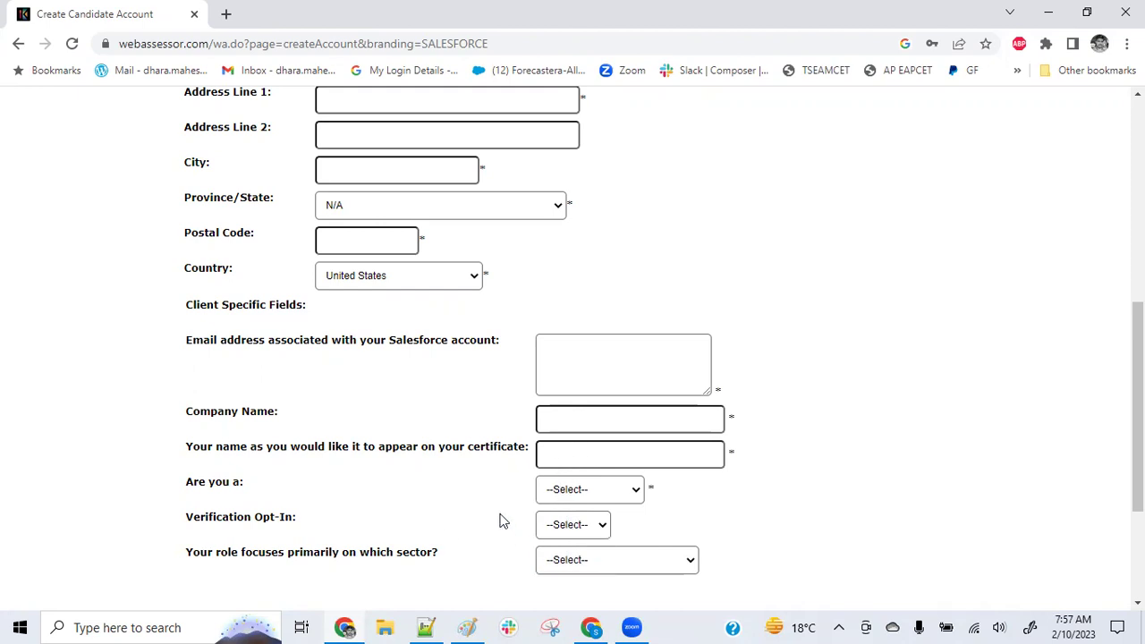
pyautogui.click(627, 565)
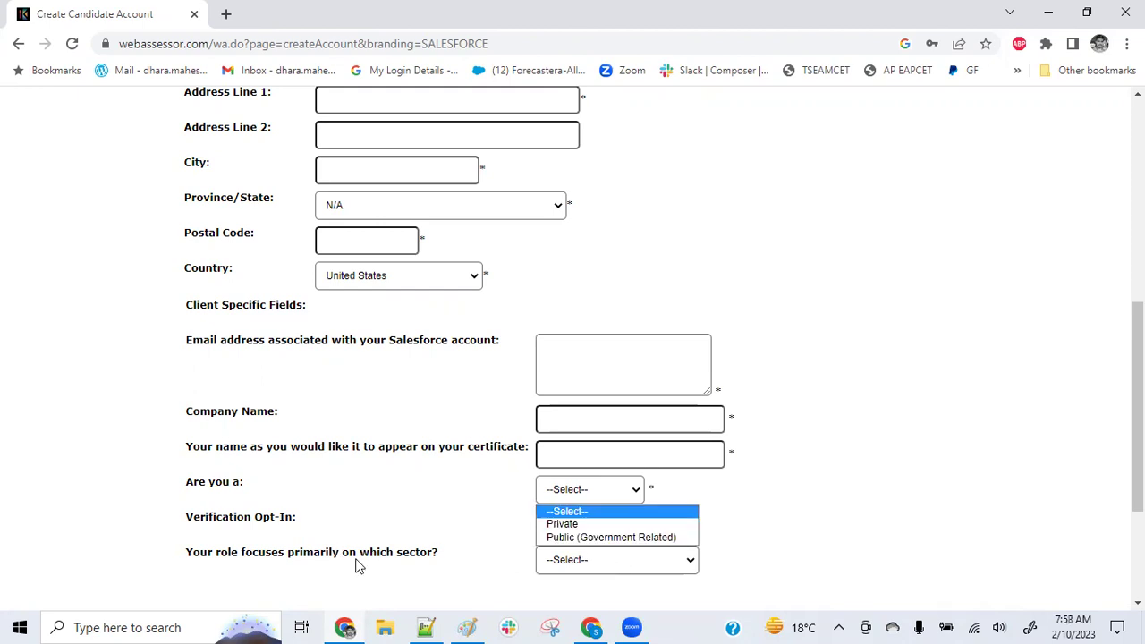
pyautogui.click(493, 513)
pyautogui.scroll(5, 468, 300)
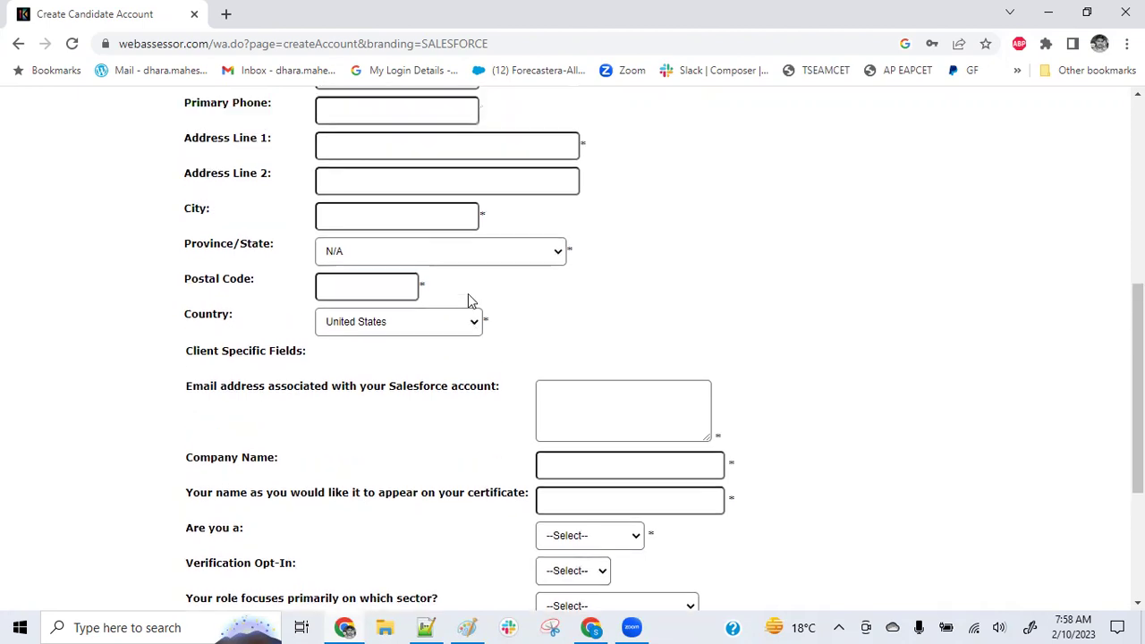
pyautogui.scroll(1, 432, 327)
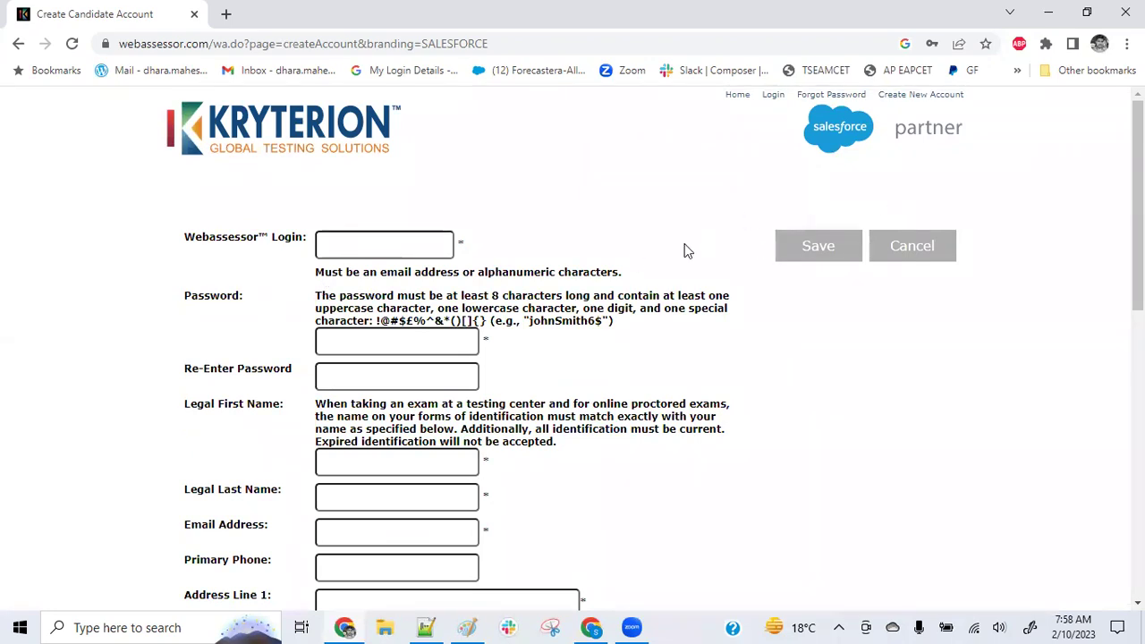
# Cancel account creation, sign in with the saved login, and go to Register For An Exam
pyautogui.click(933, 255)
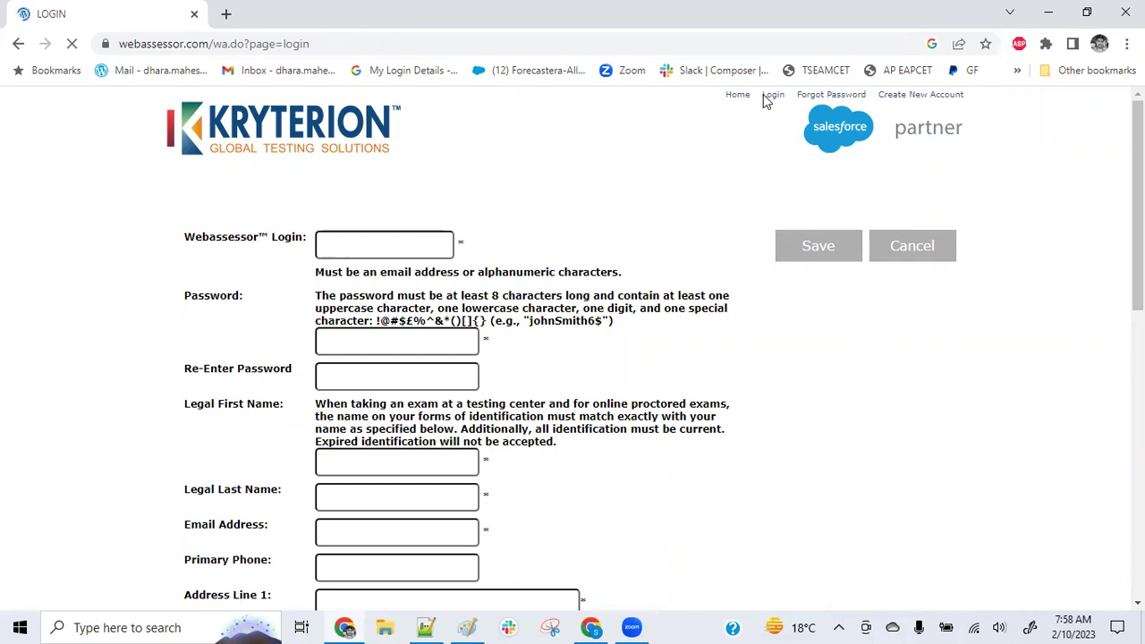
pyautogui.click(269, 277)
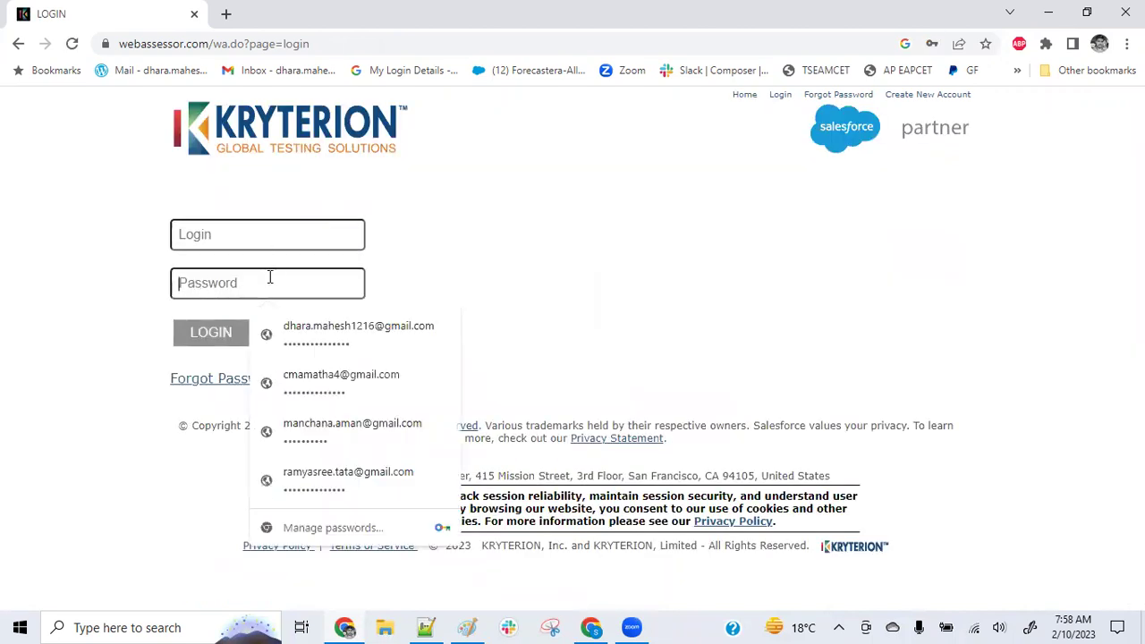
pyautogui.click(276, 341)
pyautogui.click(231, 338)
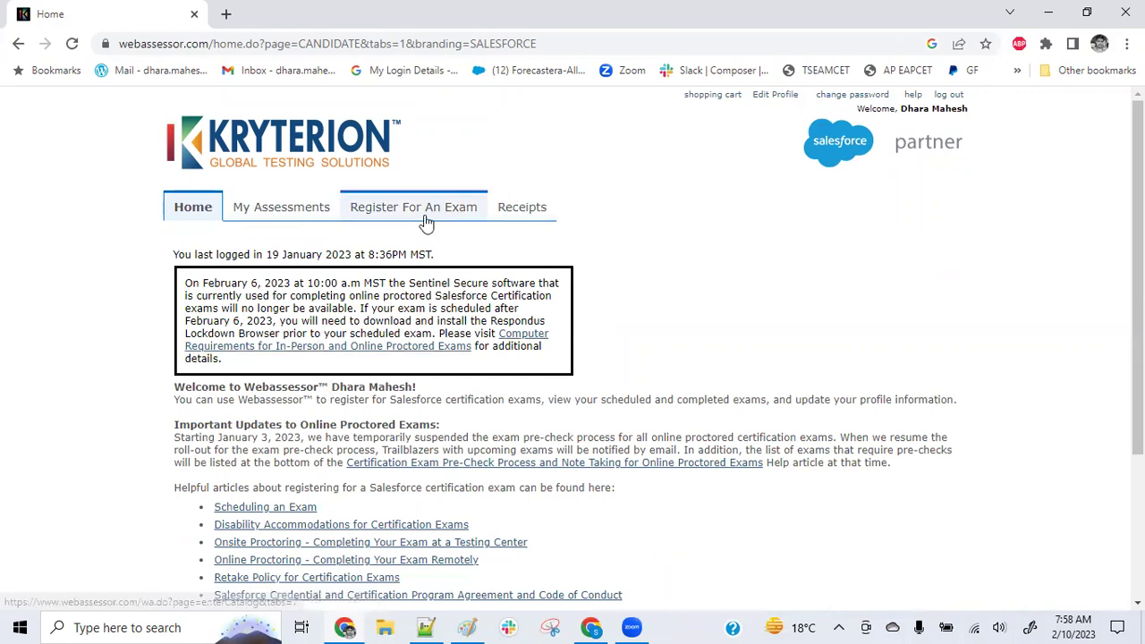
pyautogui.click(428, 215)
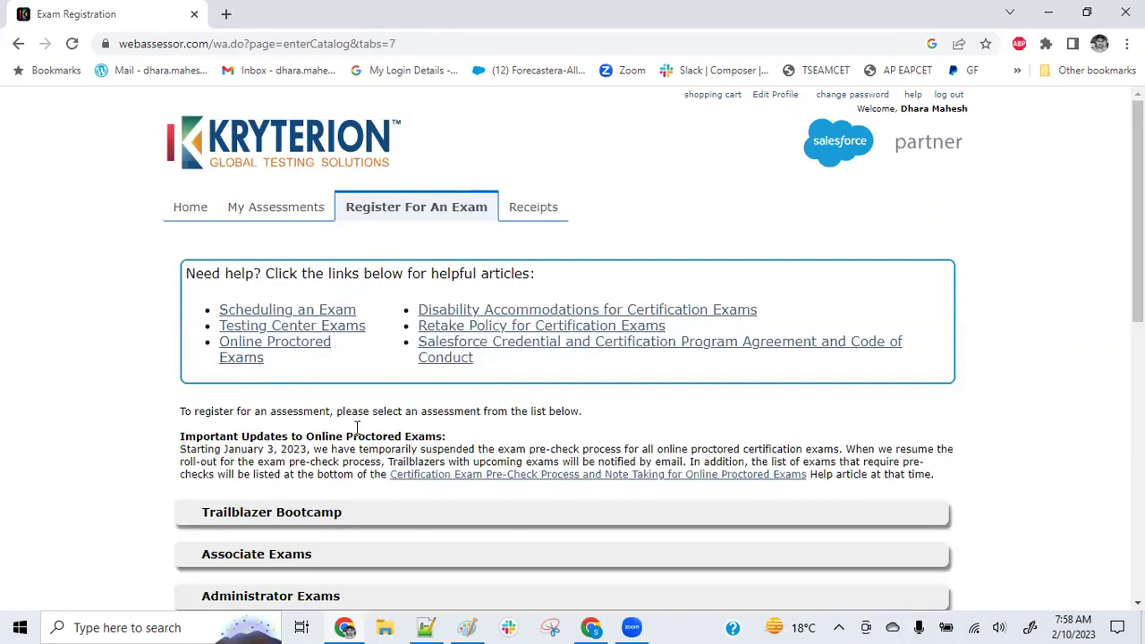
# Expand Administrator Exams to list the Administrator, Advanced Administrator and Business Analyst exams
pyautogui.scroll(-3, 301, 340)
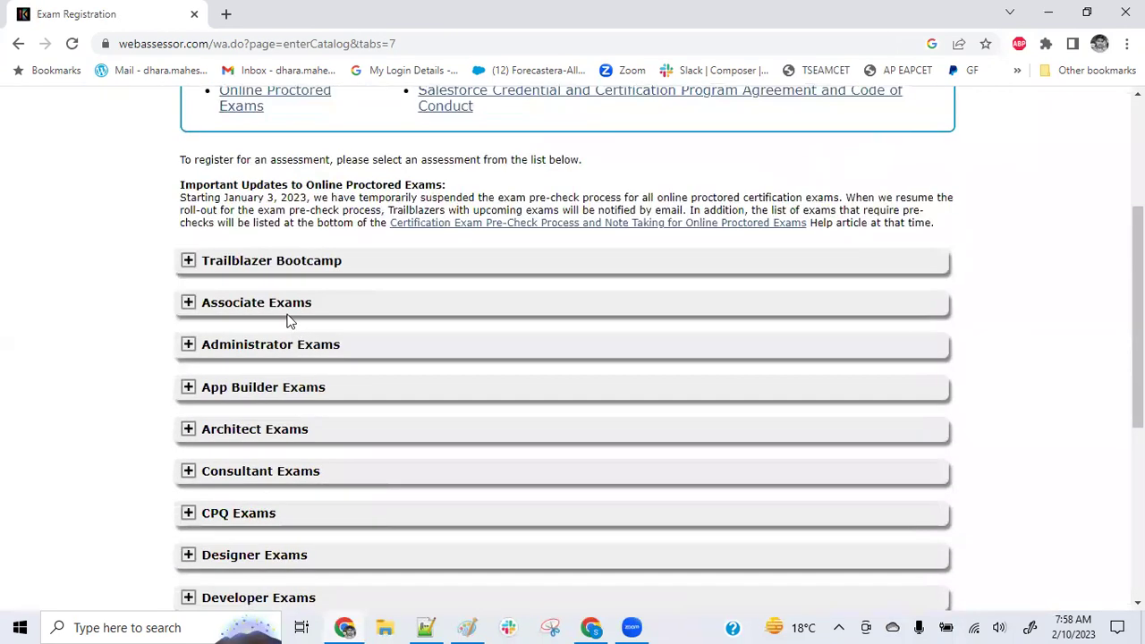
pyautogui.scroll(-2, 306, 301)
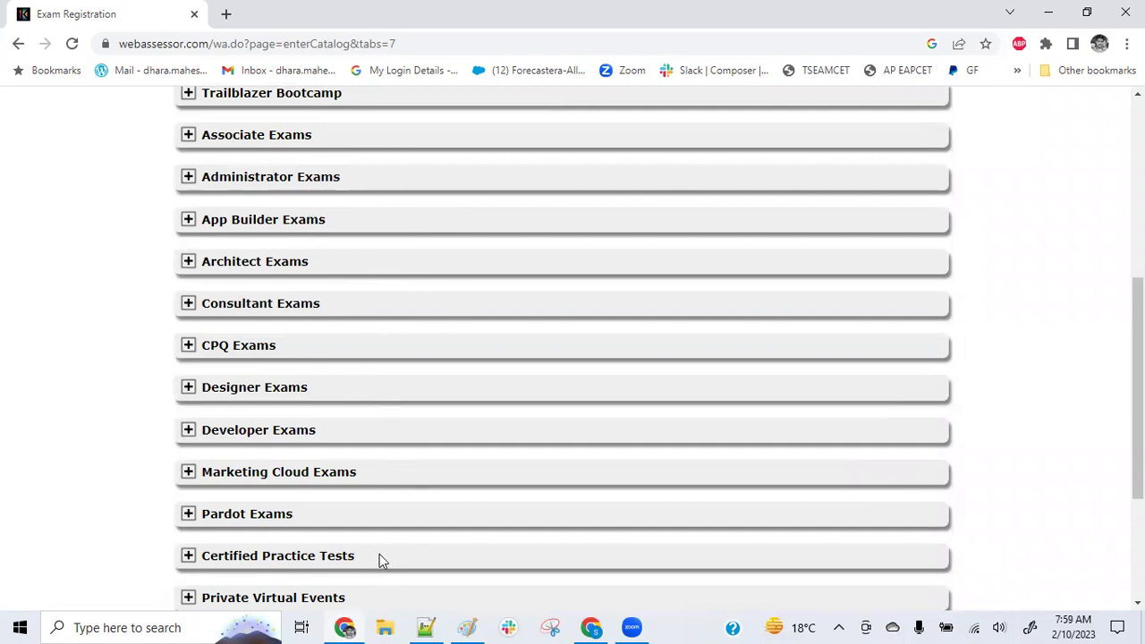
pyautogui.scroll(1, 379, 556)
pyautogui.scroll(-3, 378, 563)
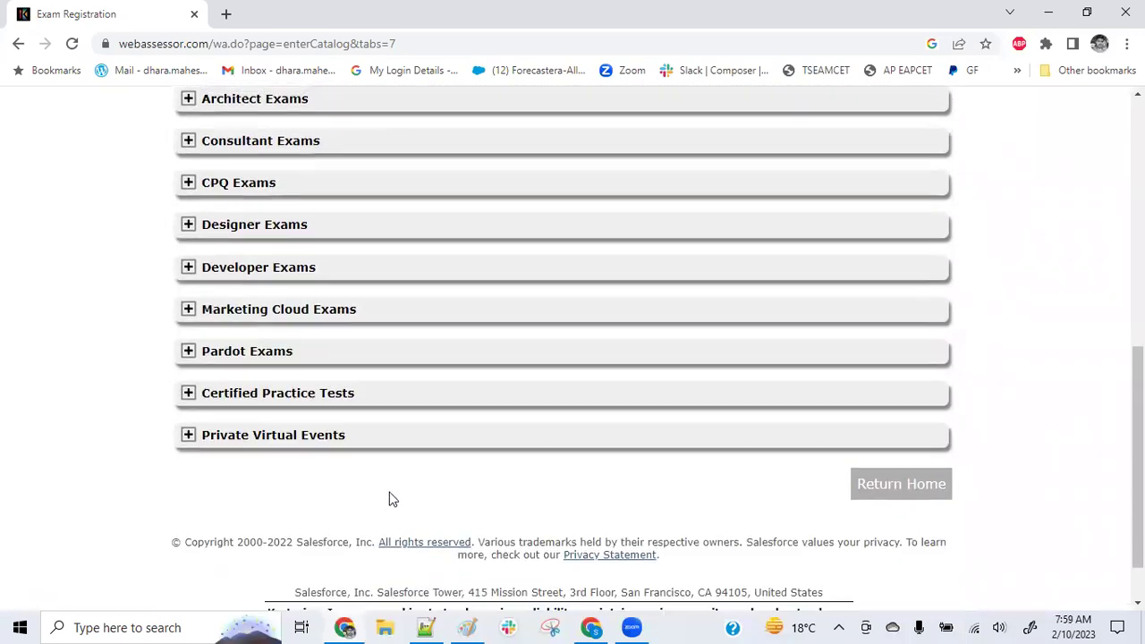
pyautogui.scroll(5, 391, 499)
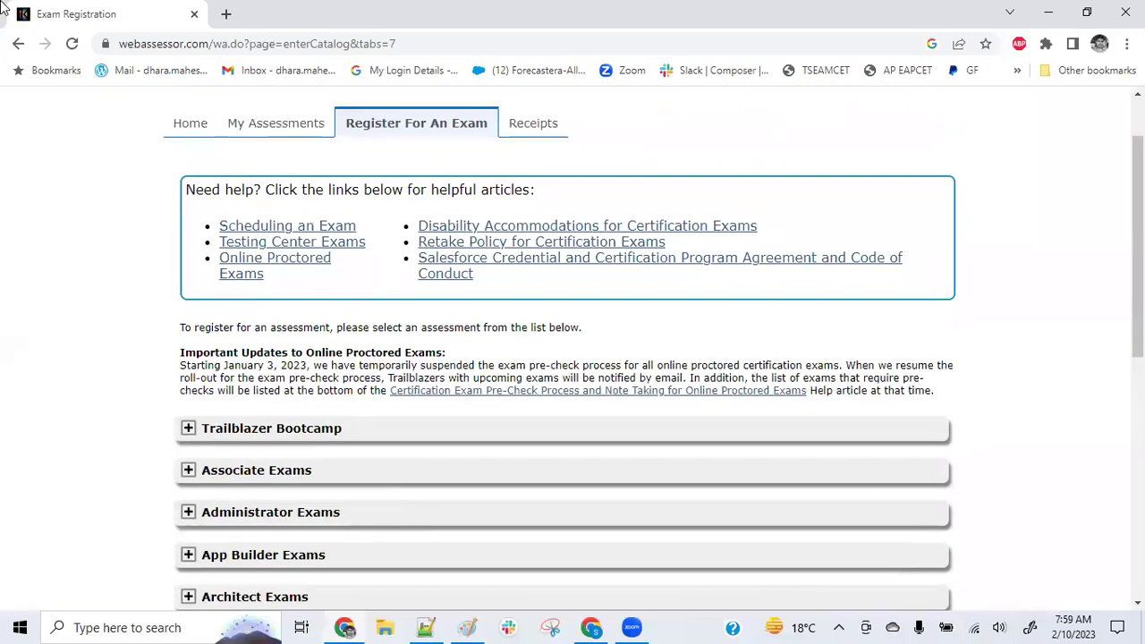
pyautogui.scroll(-2, 332, 424)
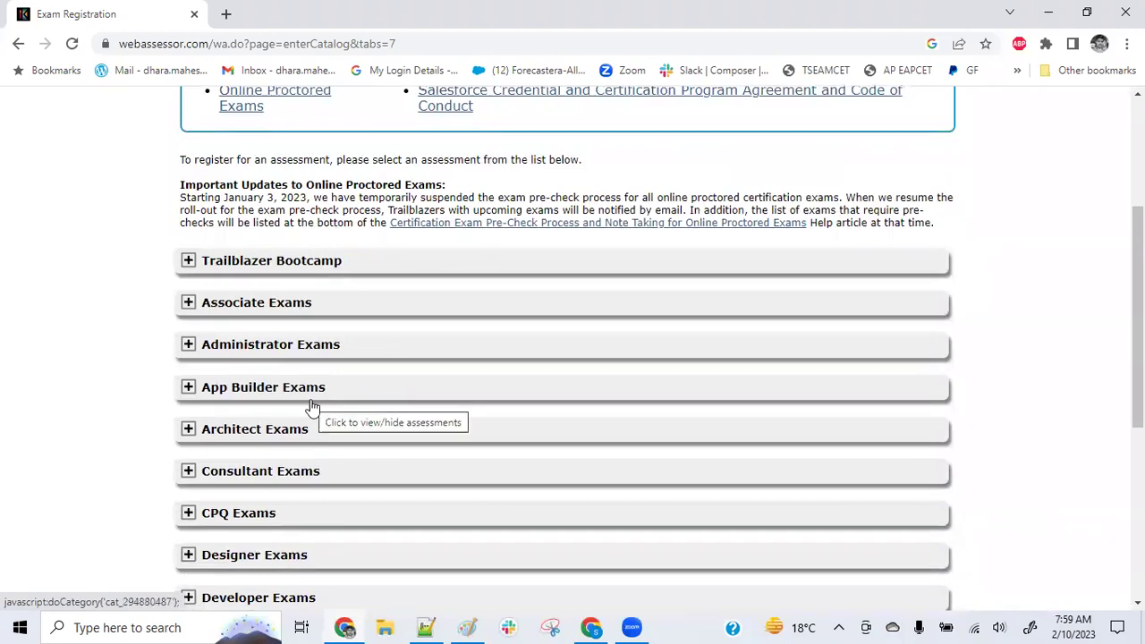
pyautogui.click(188, 347)
pyautogui.scroll(-1, 319, 397)
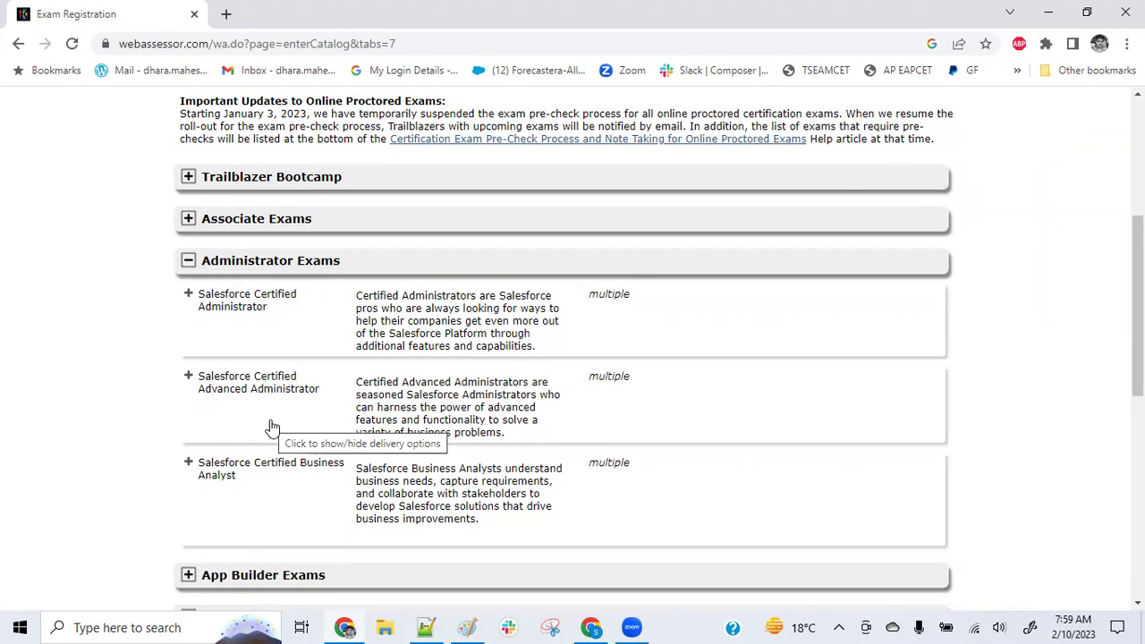
# Expand the Advanced Administrator exam to show its Online, Onsite and Event Proctored options at USD 200.00
pyautogui.click(273, 429)
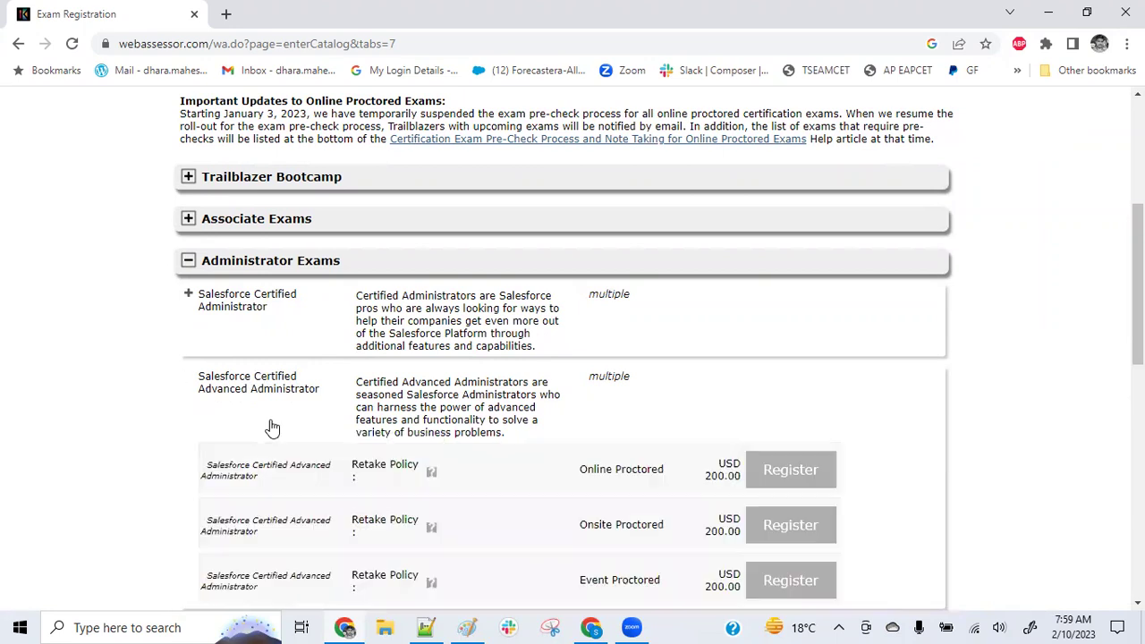
pyautogui.scroll(-1, 695, 440)
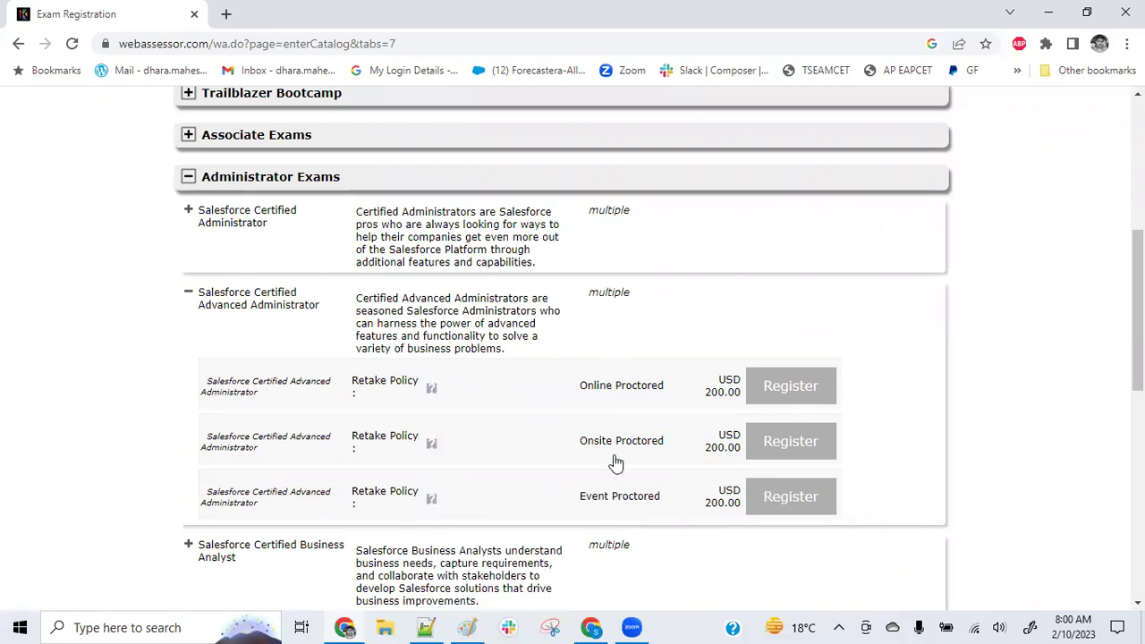
pyautogui.scroll(1, 621, 503)
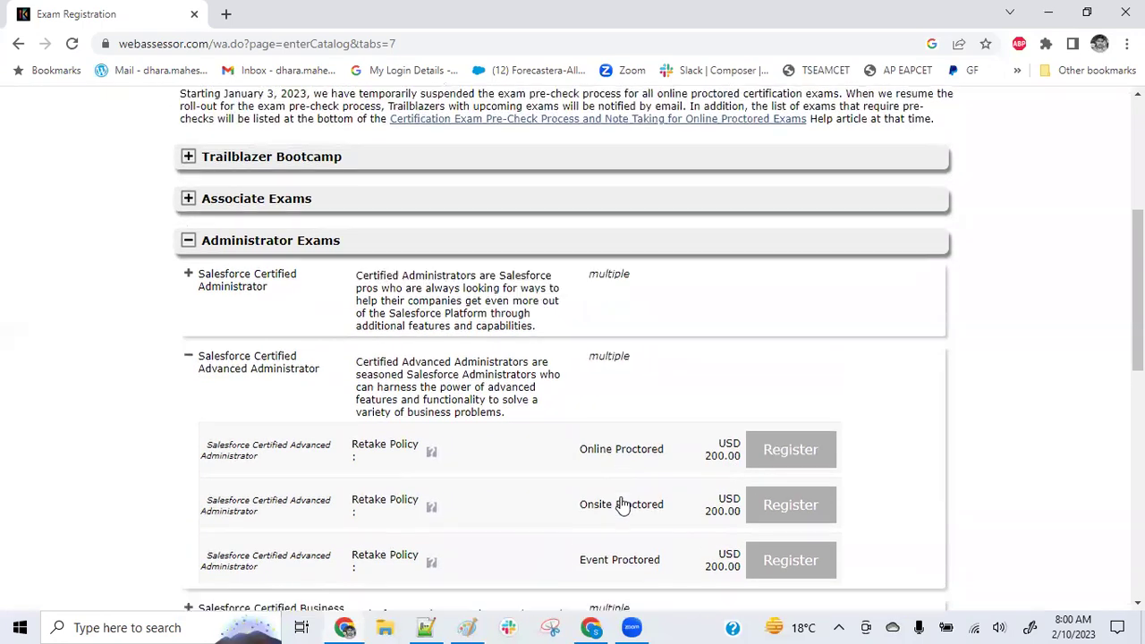
pyautogui.scroll(-2, 621, 503)
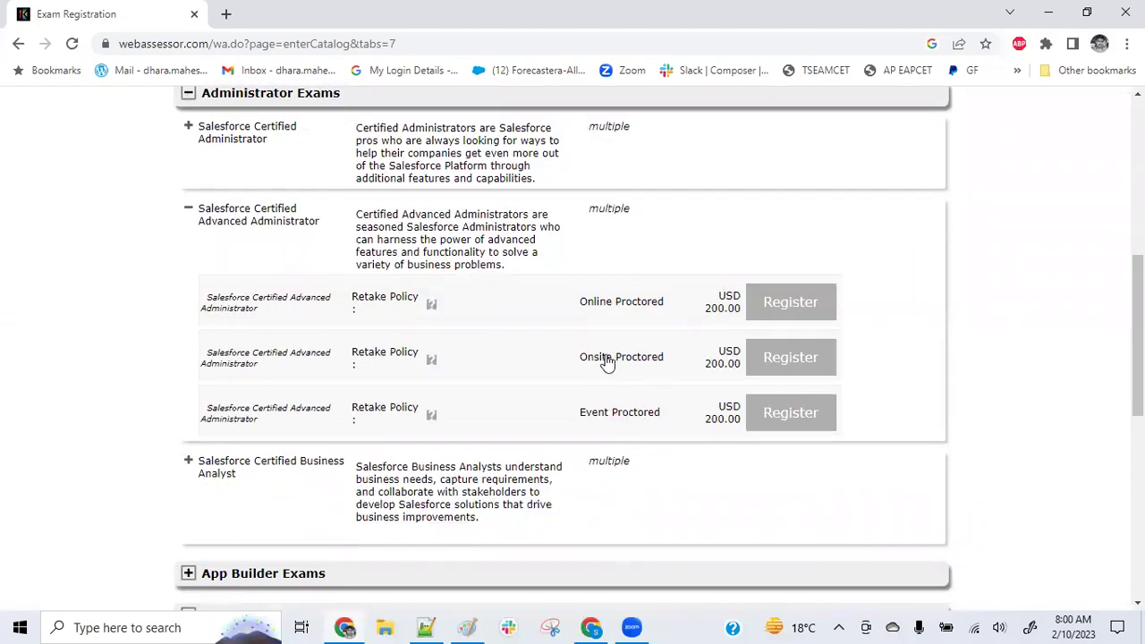
# Start online proctored registration and pick Tuesday 14 February 2023 at 1:15 AM
pyautogui.click(803, 308)
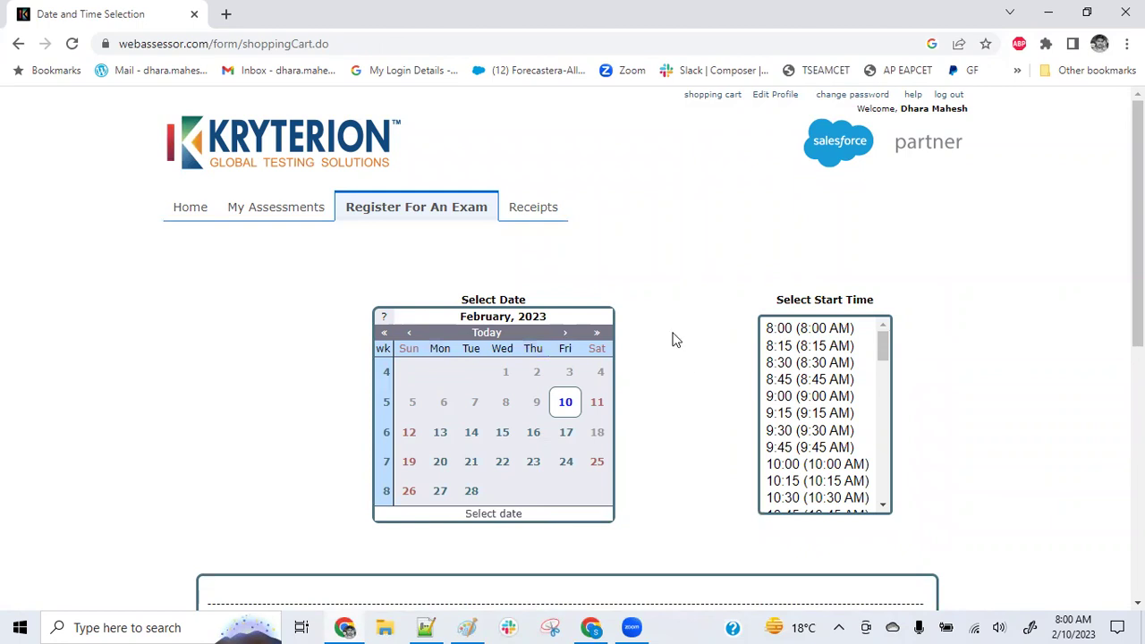
pyautogui.scroll(-1, 667, 288)
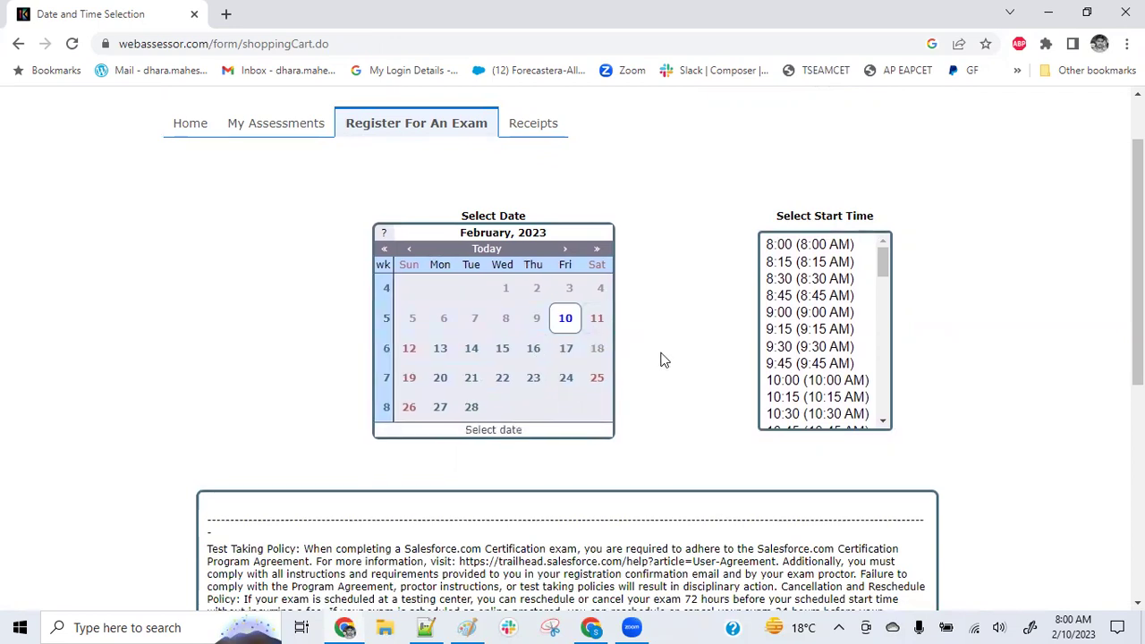
pyautogui.click(471, 349)
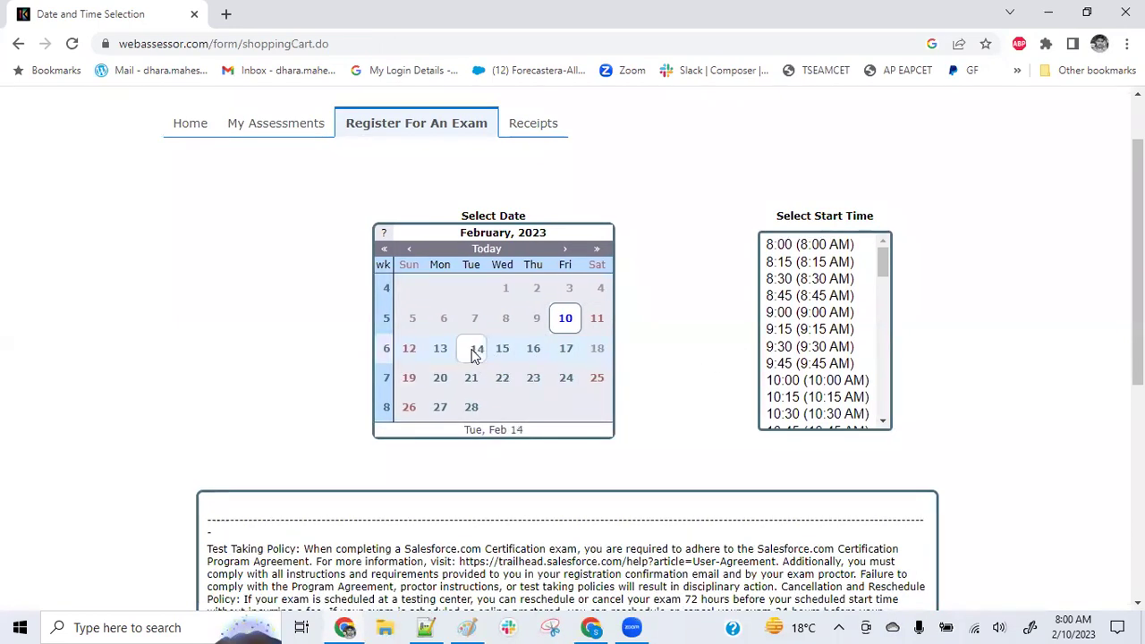
pyautogui.click(791, 330)
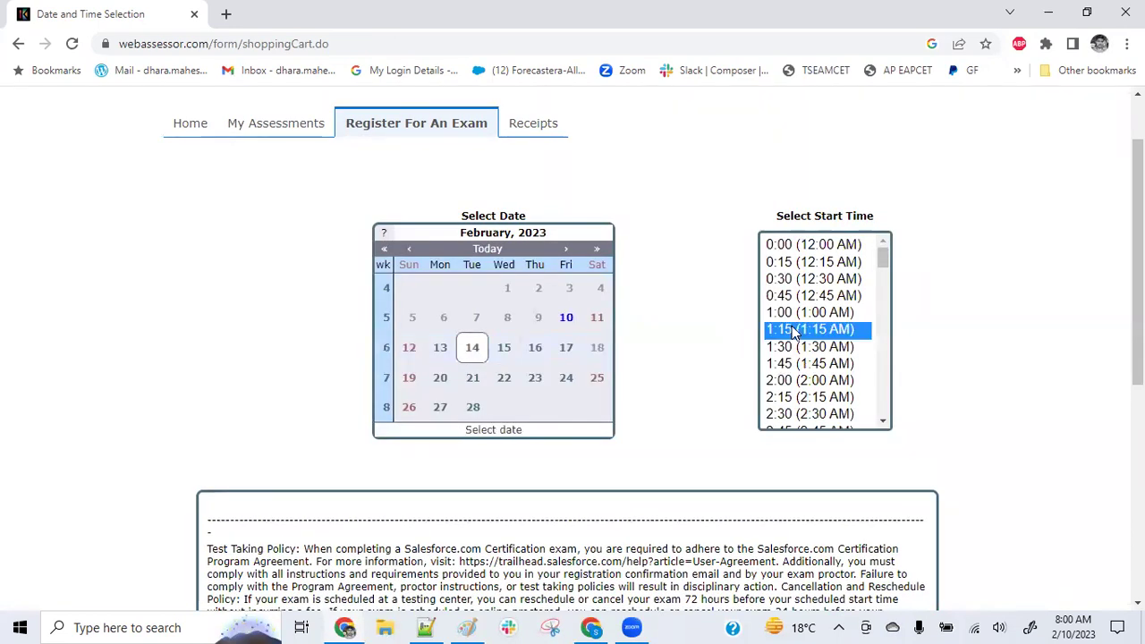
# Accept the test-taking policy terms and confirm the chosen date and time
pyautogui.scroll(1, 848, 248)
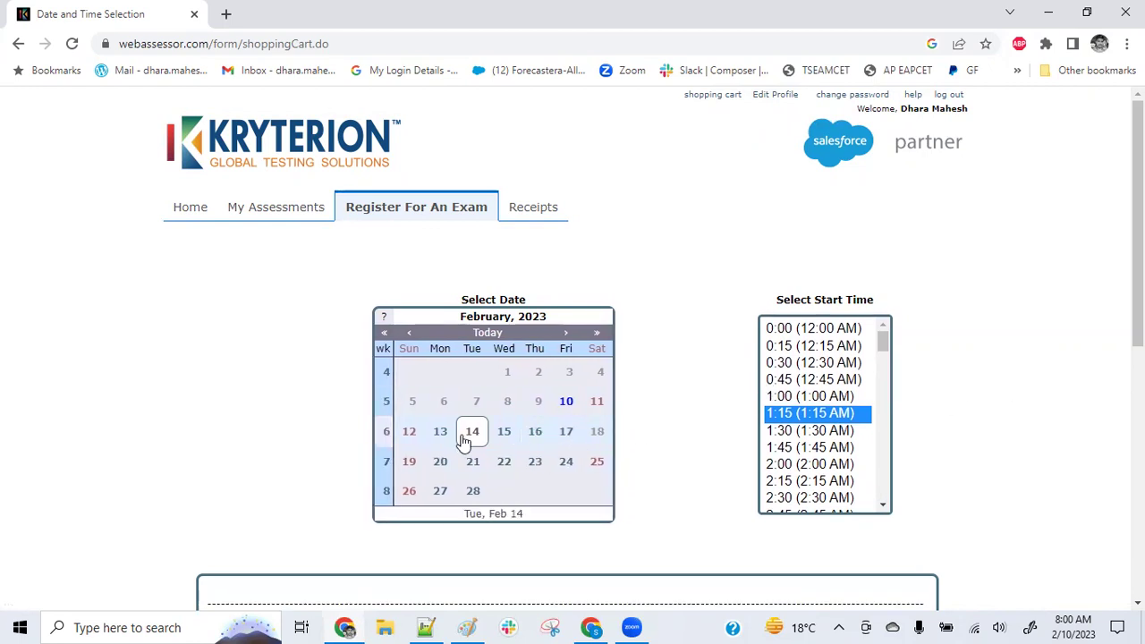
pyautogui.scroll(-5, 834, 428)
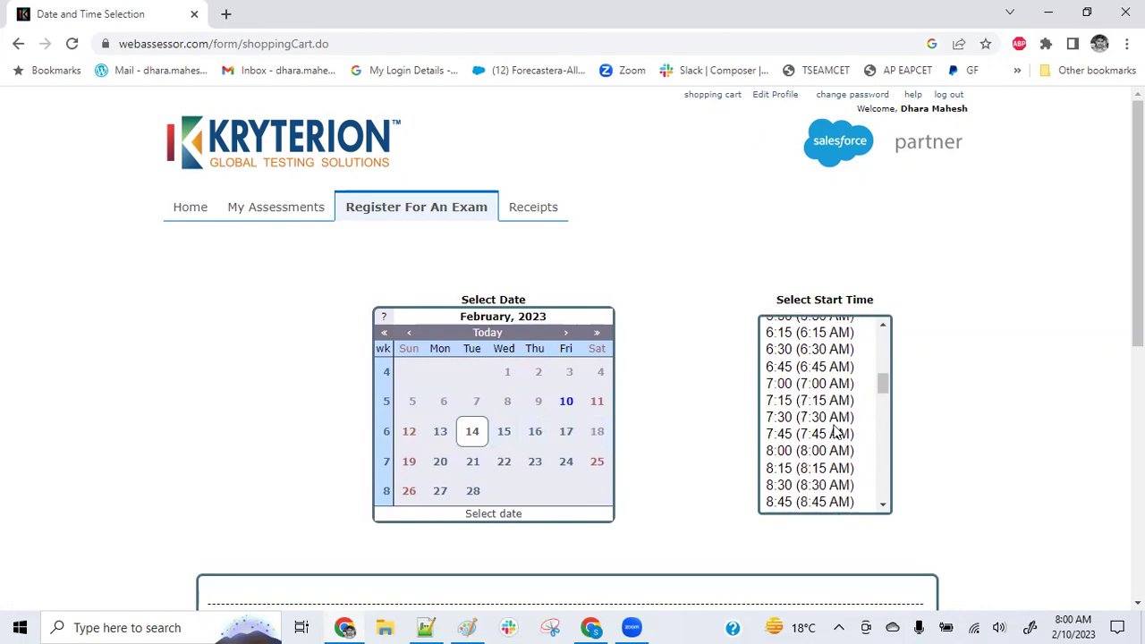
pyautogui.scroll(2, 831, 394)
pyautogui.scroll(-3, 930, 365)
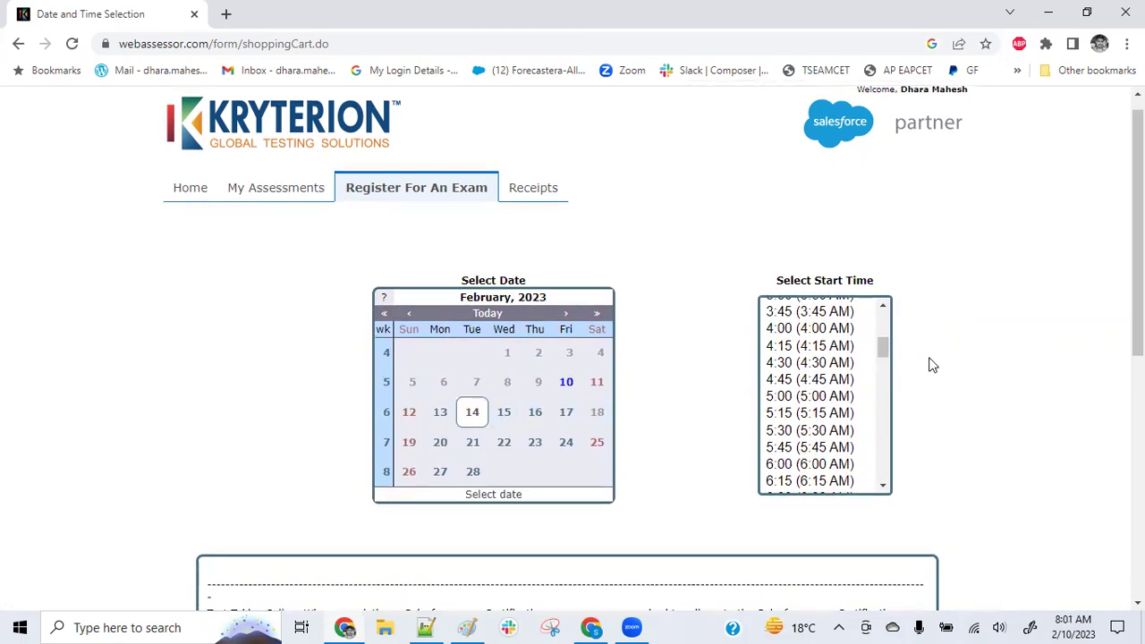
pyautogui.scroll(2, 810, 233)
pyautogui.scroll(-3, 823, 255)
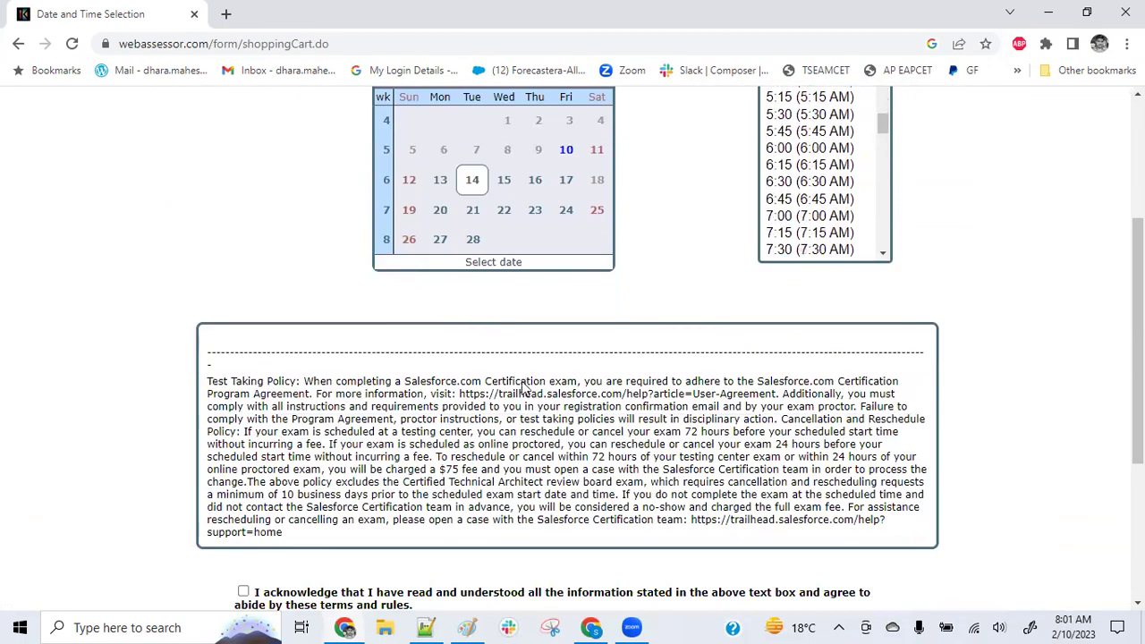
pyautogui.scroll(-3, 310, 324)
pyautogui.click(244, 310)
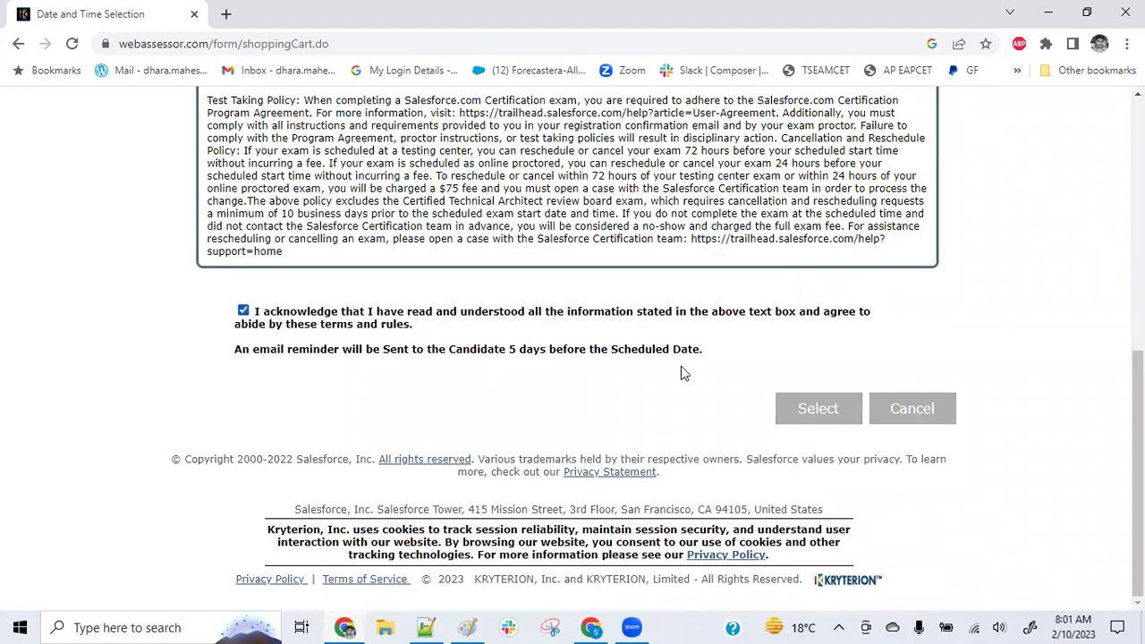
pyautogui.click(820, 410)
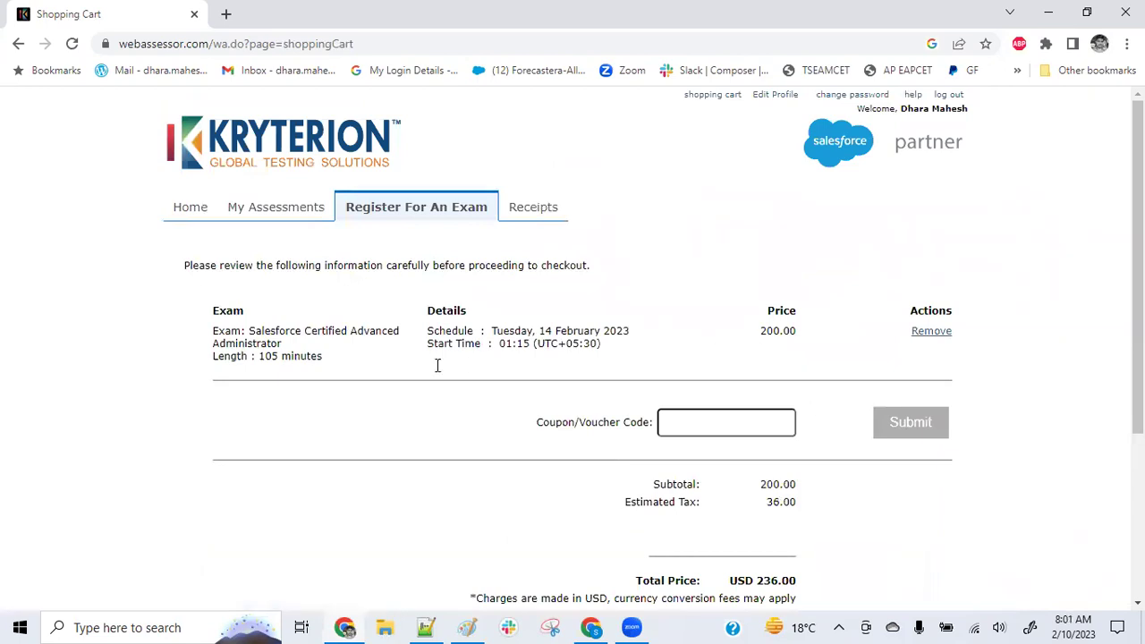
# Check the cart's 200.00 exam price and 36.00 tax, leaving the Coupon/Voucher Code empty
pyautogui.doubleClick(773, 332)
pyautogui.scroll(-1, 799, 505)
pyautogui.scroll(-2, 765, 432)
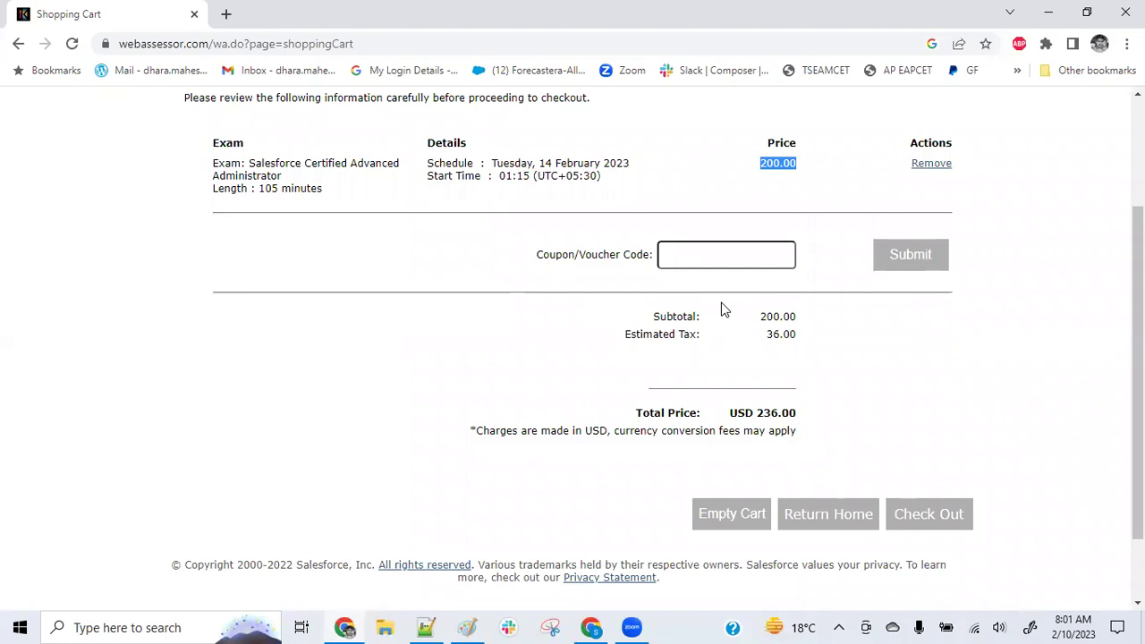
pyautogui.click(727, 256)
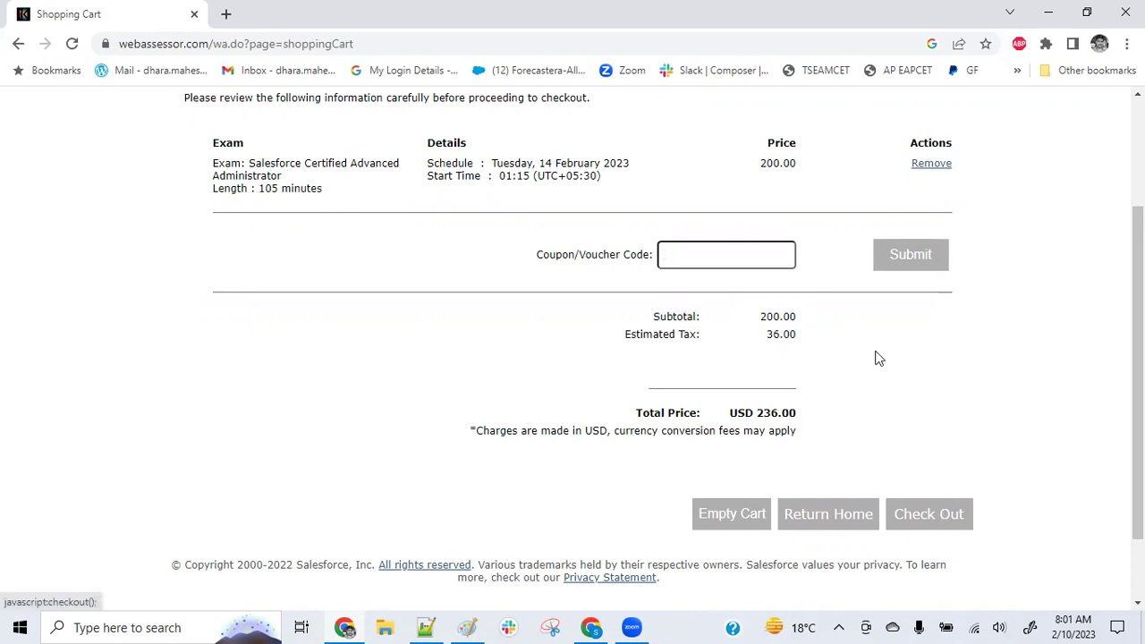
pyautogui.scroll(2, 626, 392)
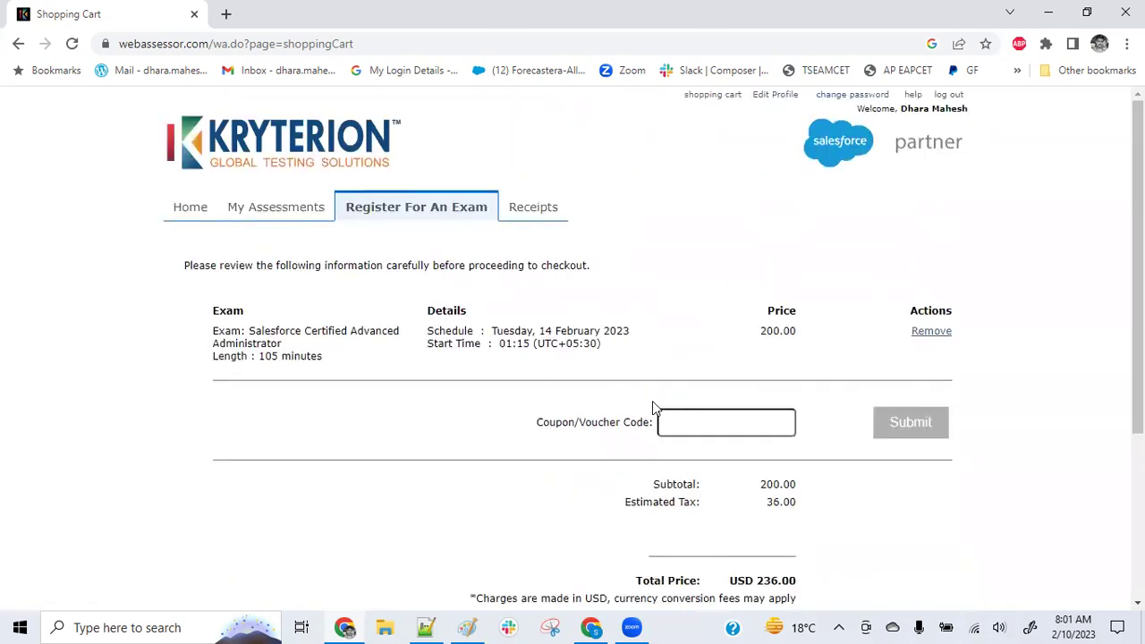
# Open My Assessments and review the empty Scheduled Exams and passed Force.com Developer exams
pyautogui.click(255, 214)
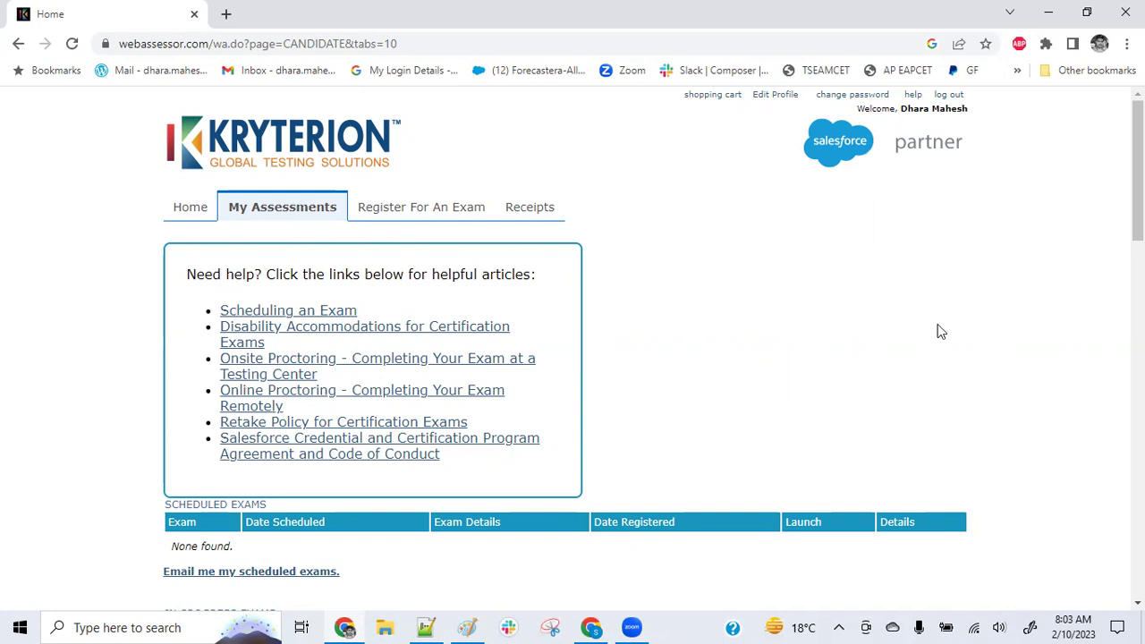
pyautogui.scroll(-3, 1020, 304)
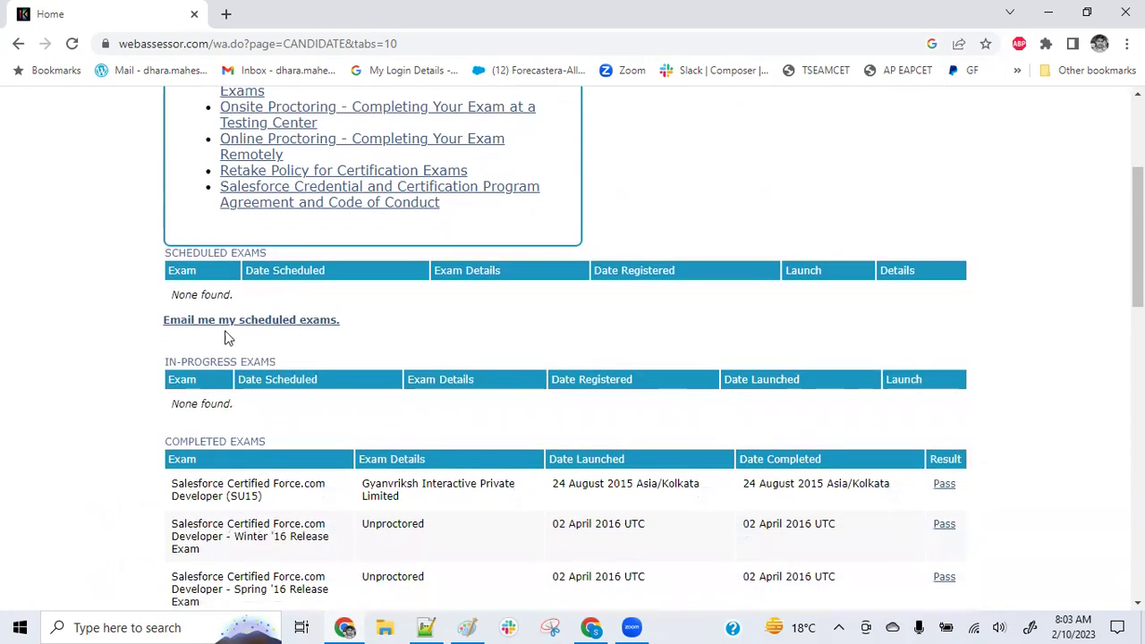
pyautogui.moveTo(182, 293); pyautogui.dragTo(300, 300)
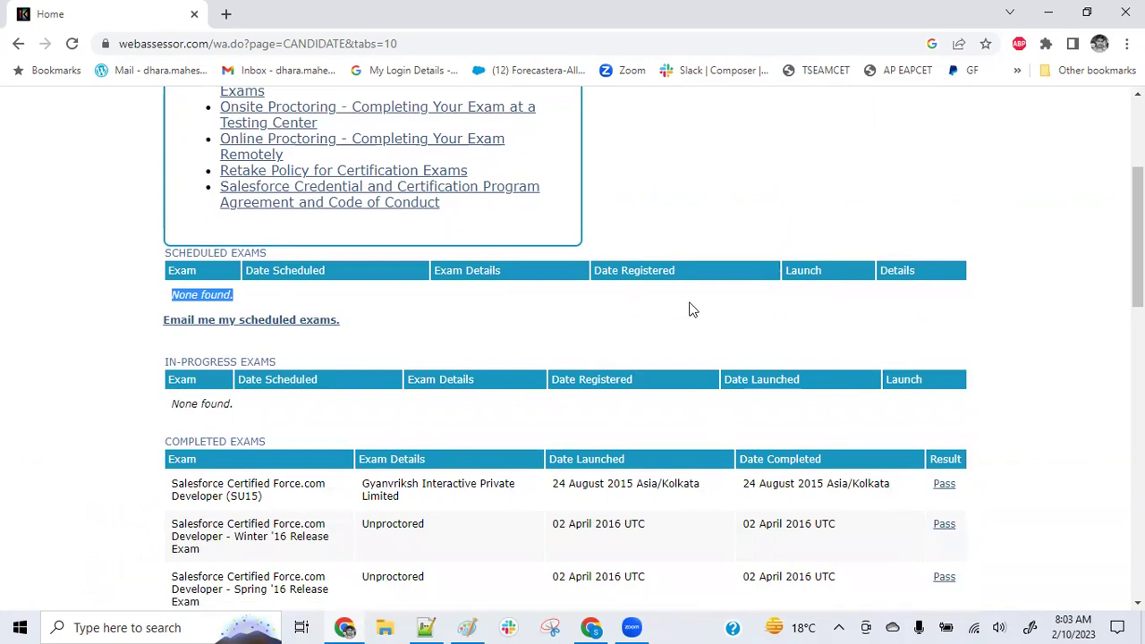
pyautogui.click(808, 298)
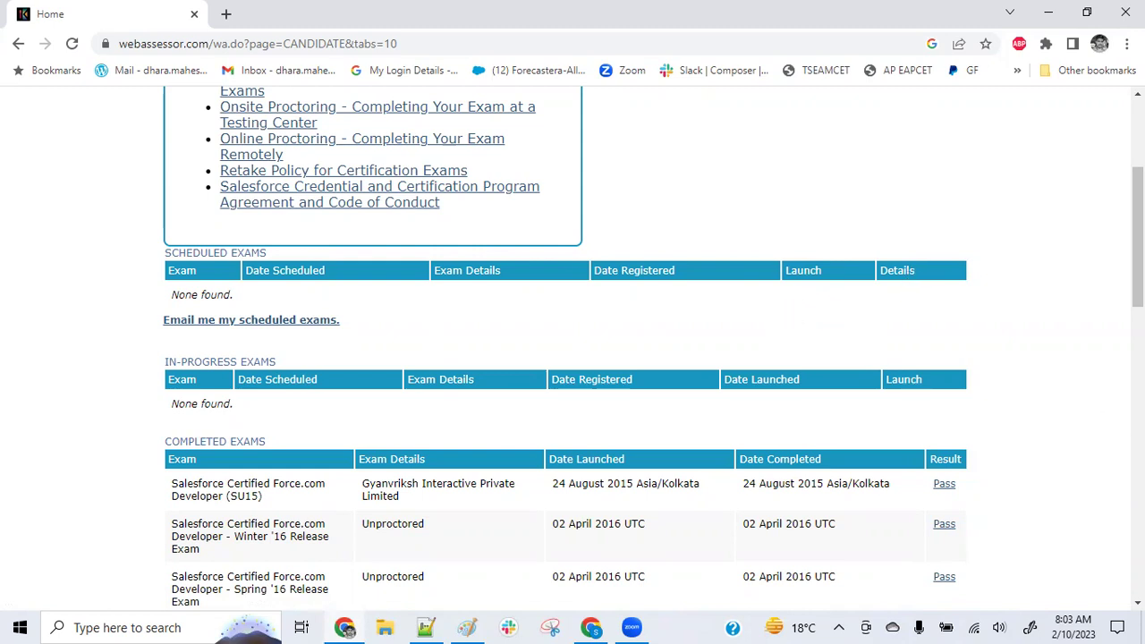
pyautogui.scroll(3, 781, 316)
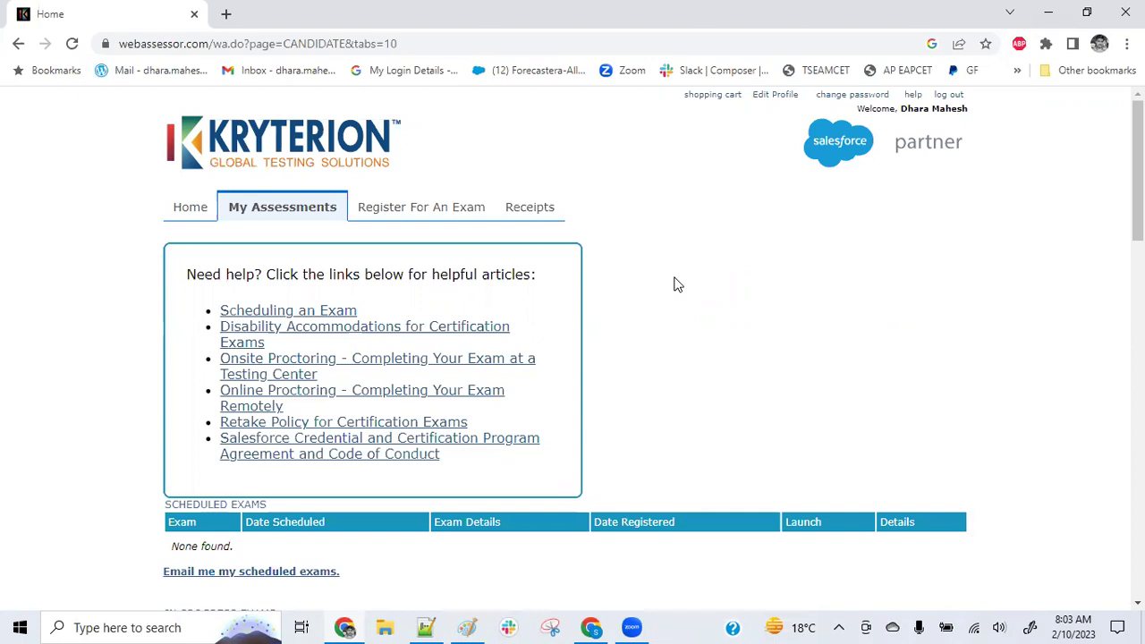
# Scroll back to the top of the Kryterion page and log out of the candidate account
pyautogui.scroll(-3, 658, 328)
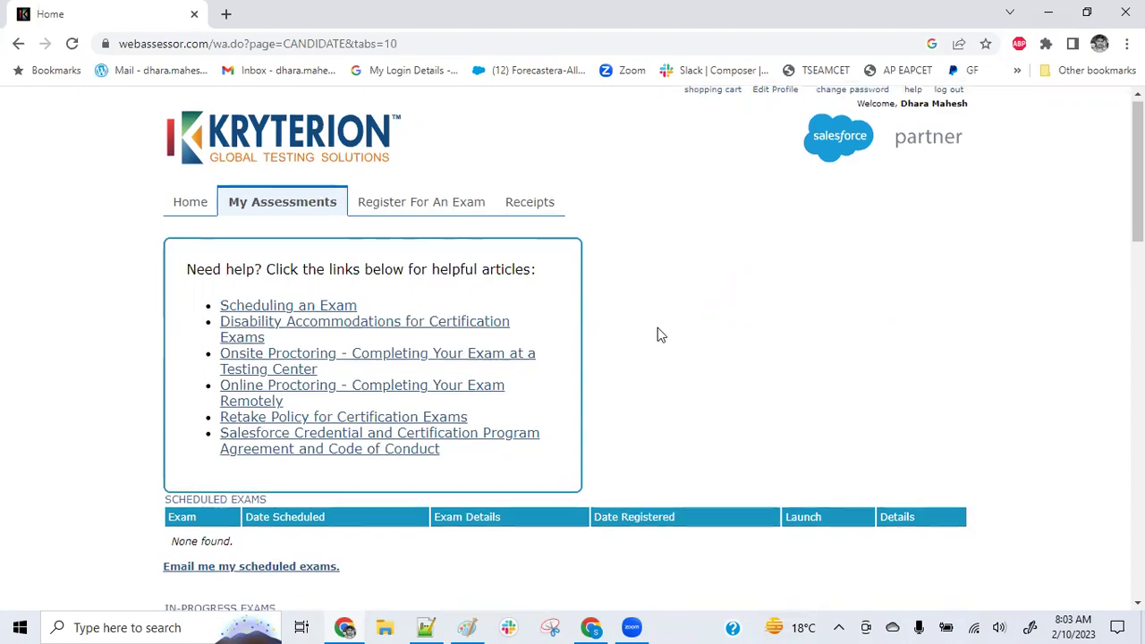
pyautogui.scroll(-5, 659, 335)
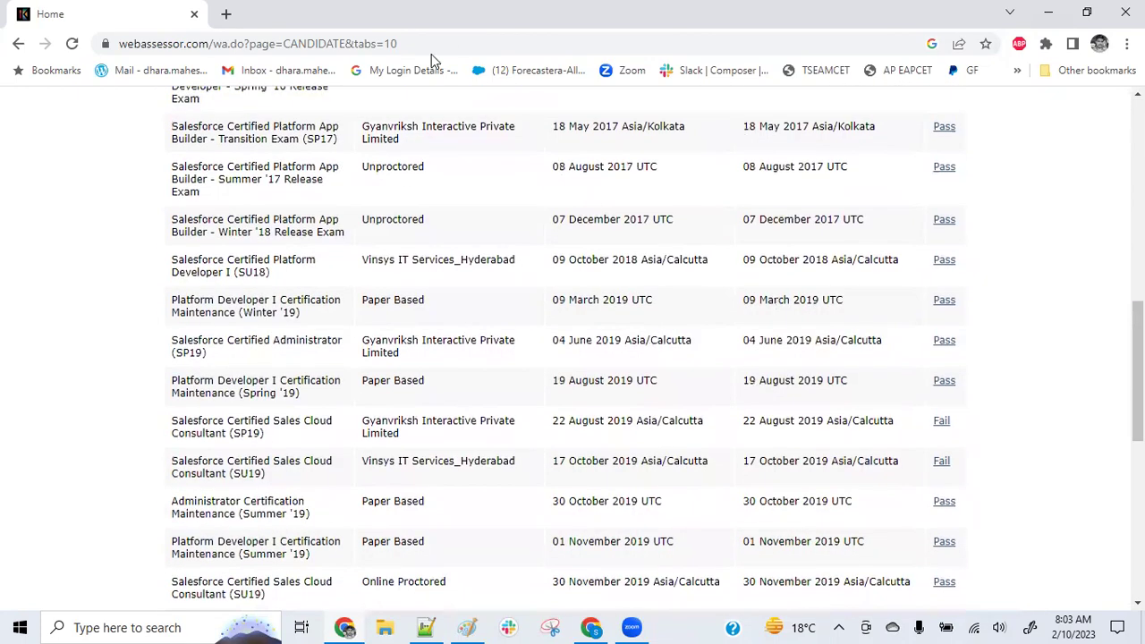
pyautogui.scroll(-3, 481, 255)
pyautogui.scroll(-3, 481, 255)
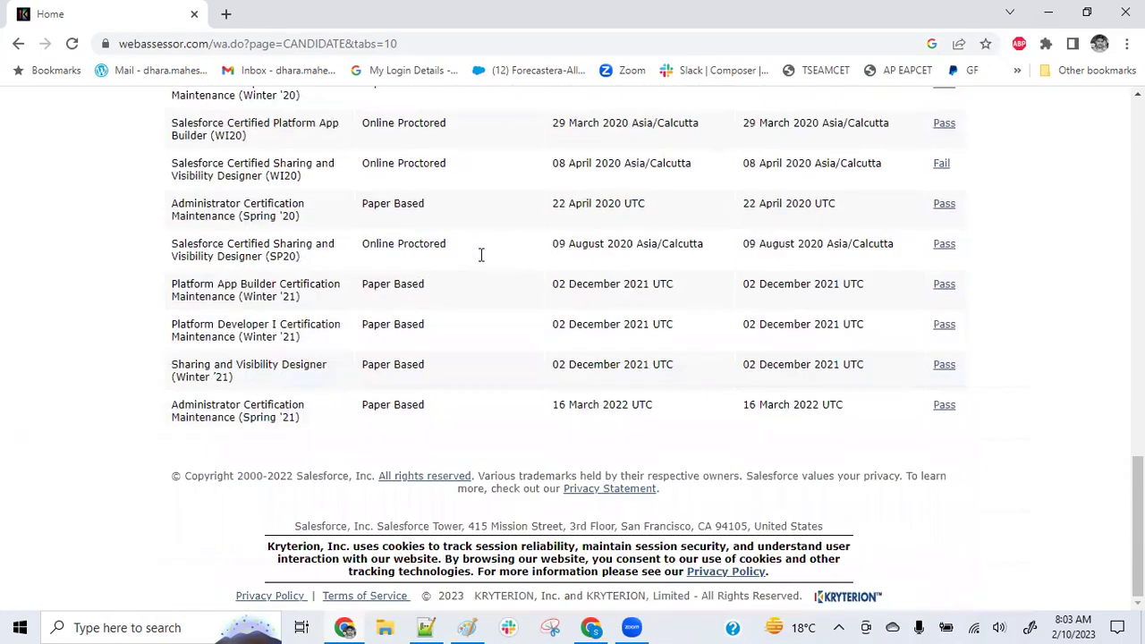
pyautogui.scroll(10, 382, 424)
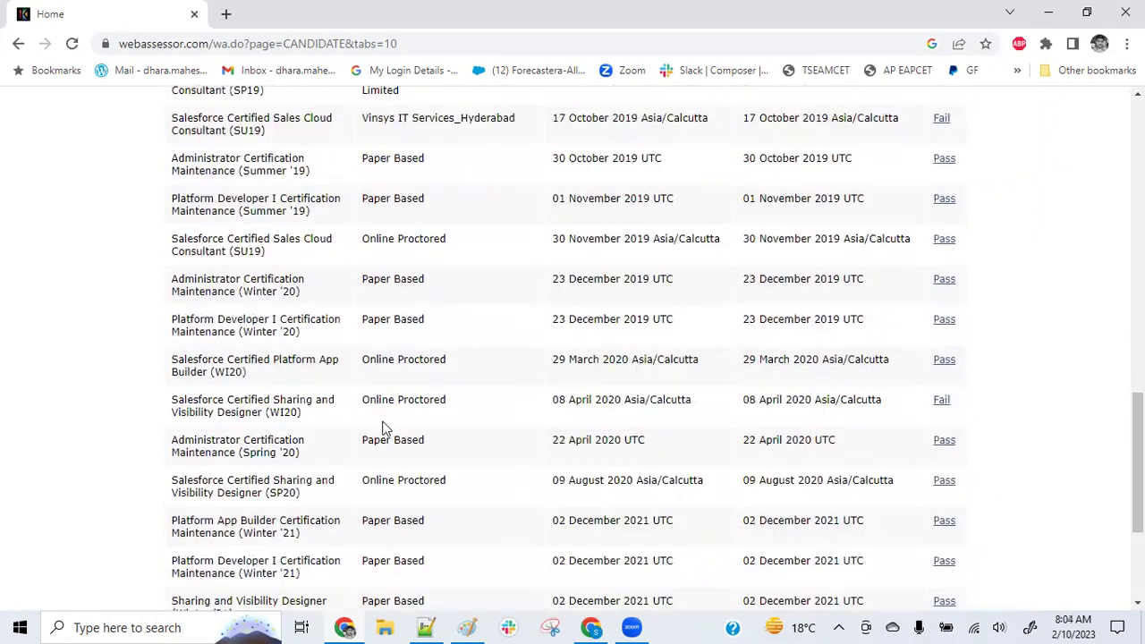
pyautogui.scroll(1, 382, 414)
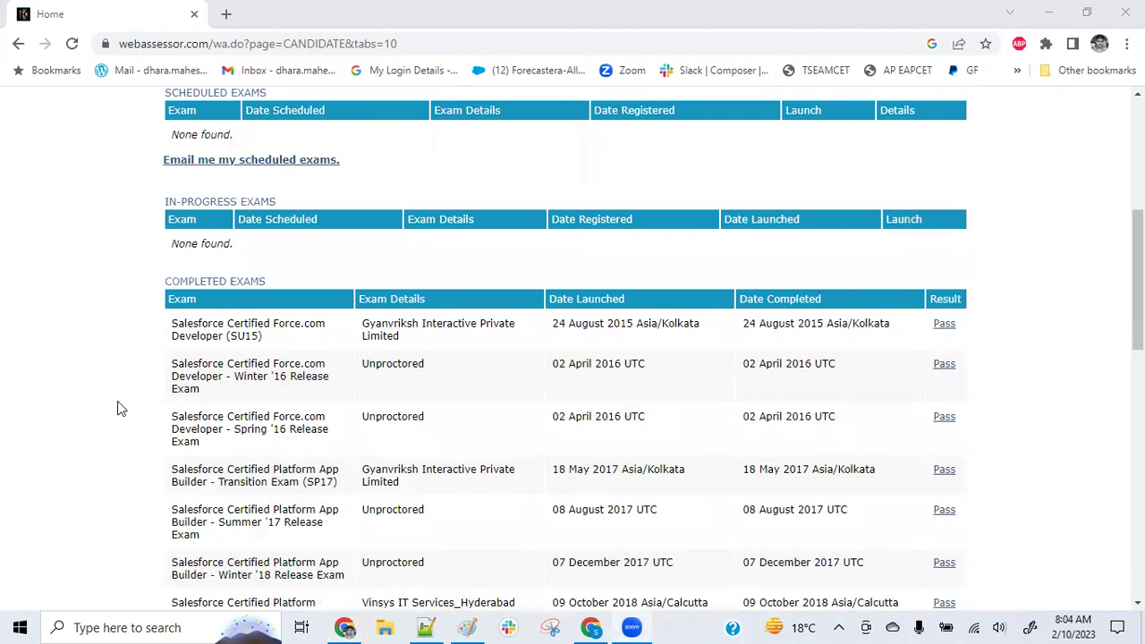
pyautogui.scroll(5, 572, 340)
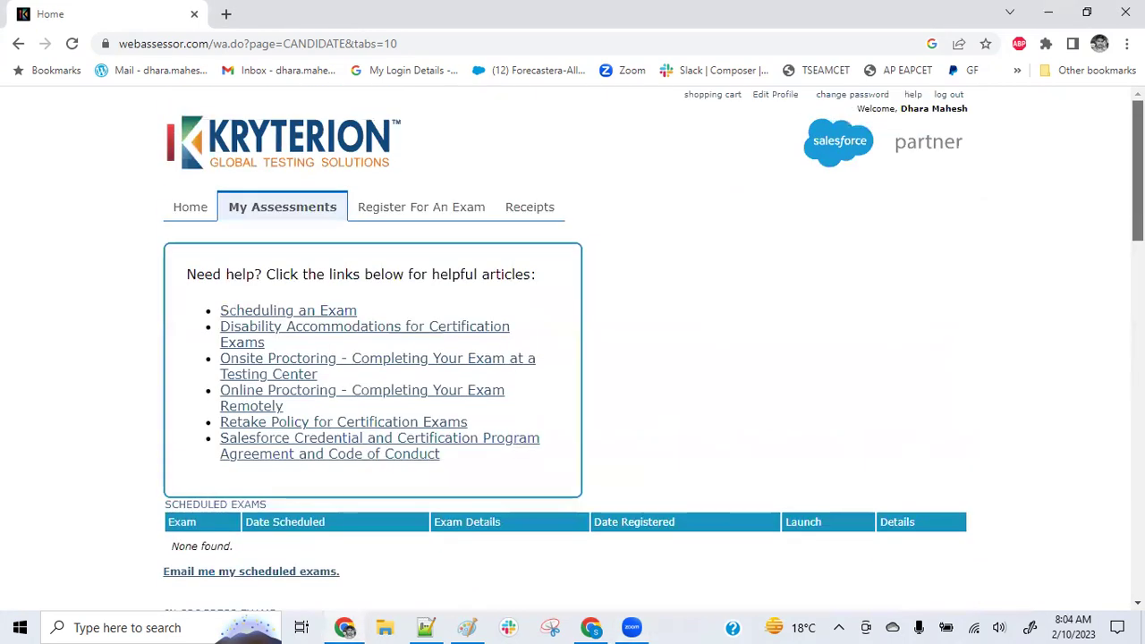
pyautogui.click(946, 95)
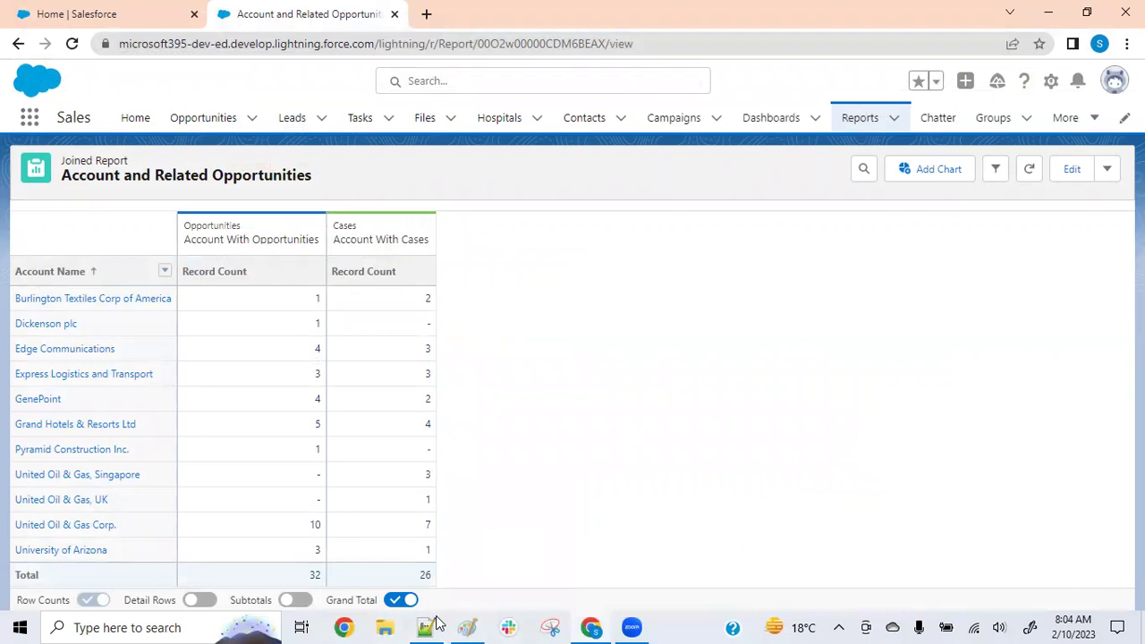
# From Setup, search the App Launcher for 'lead' and open Leads in a new tab
pyautogui.click(1050, 81)
pyautogui.click(988, 126)
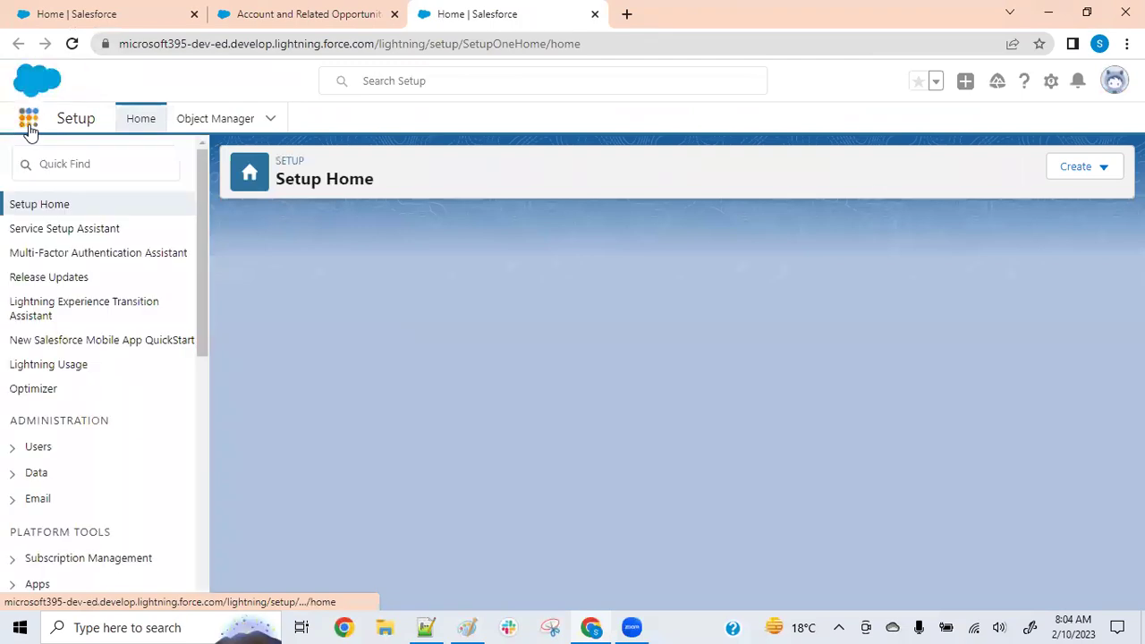
pyautogui.click(30, 130)
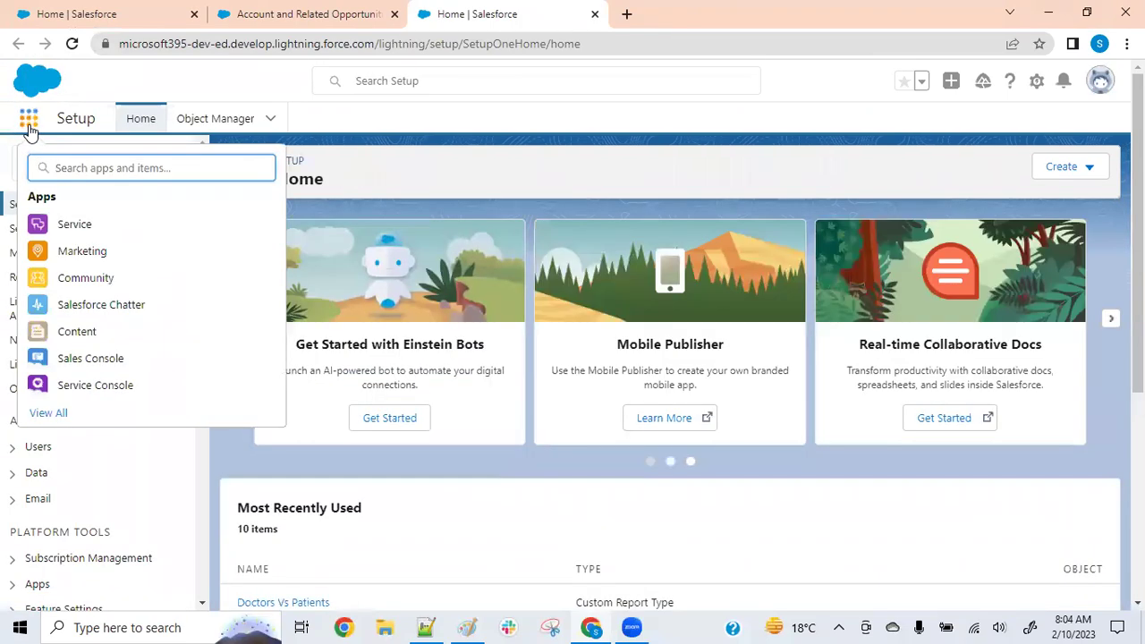
pyautogui.write('leas')
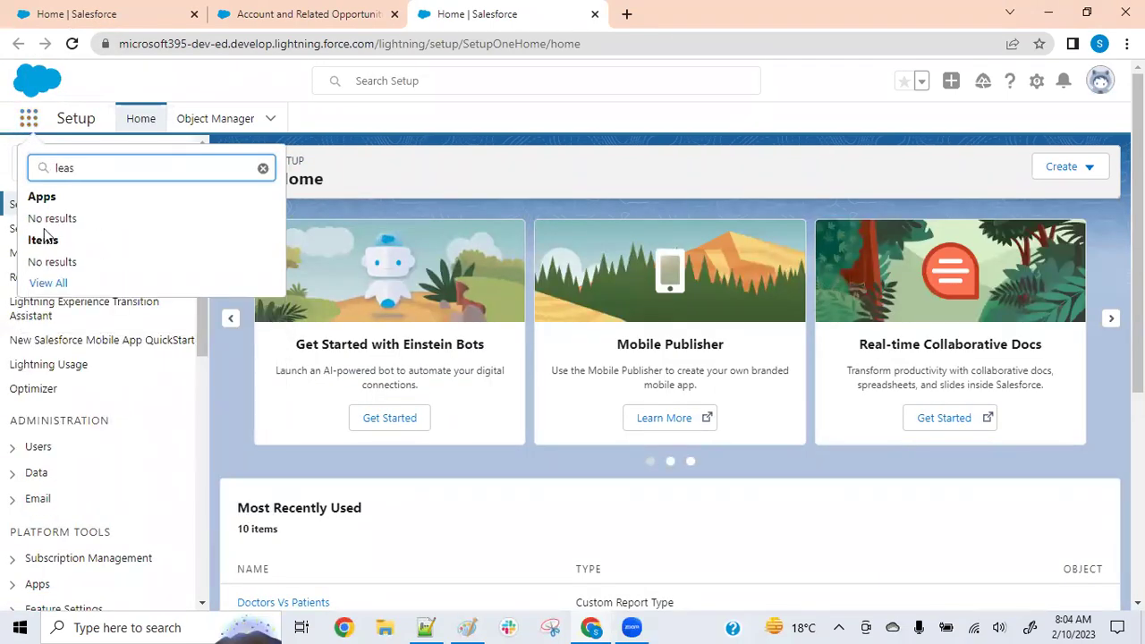
pyautogui.press('BackSpace')
pyautogui.write('d')
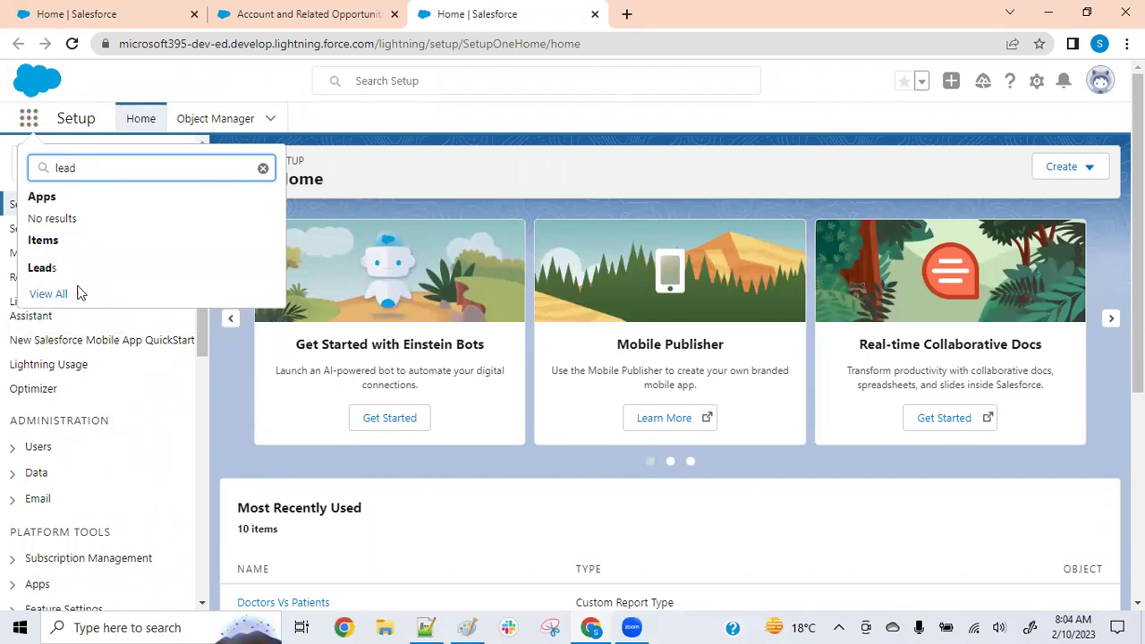
pyautogui.rightClick(50, 272)
pyautogui.click(53, 281)
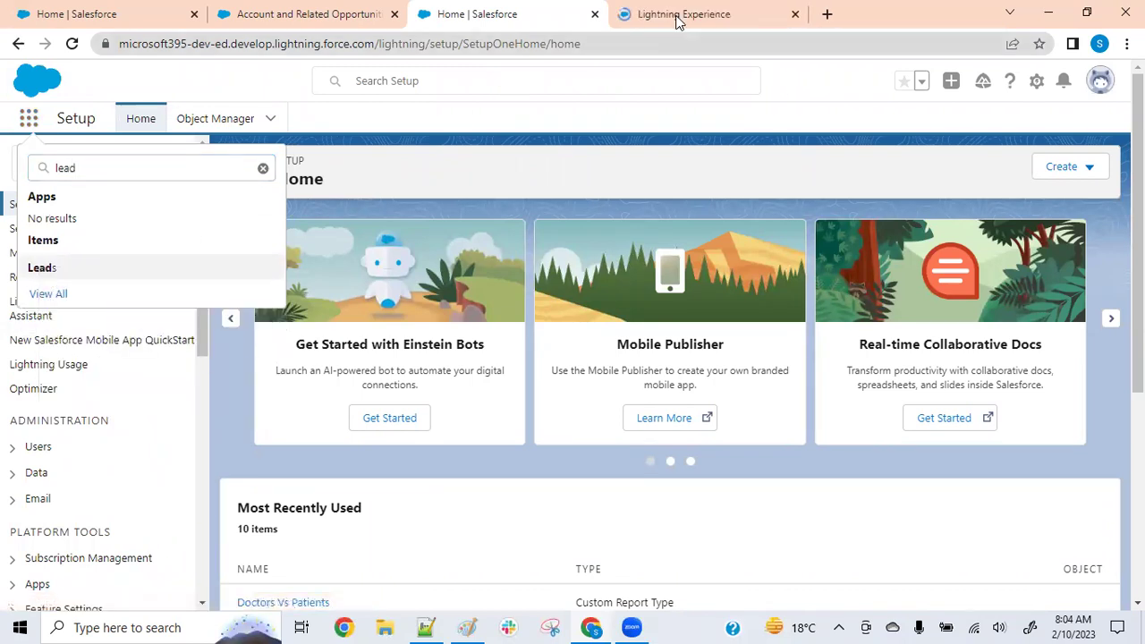
pyautogui.click(677, 18)
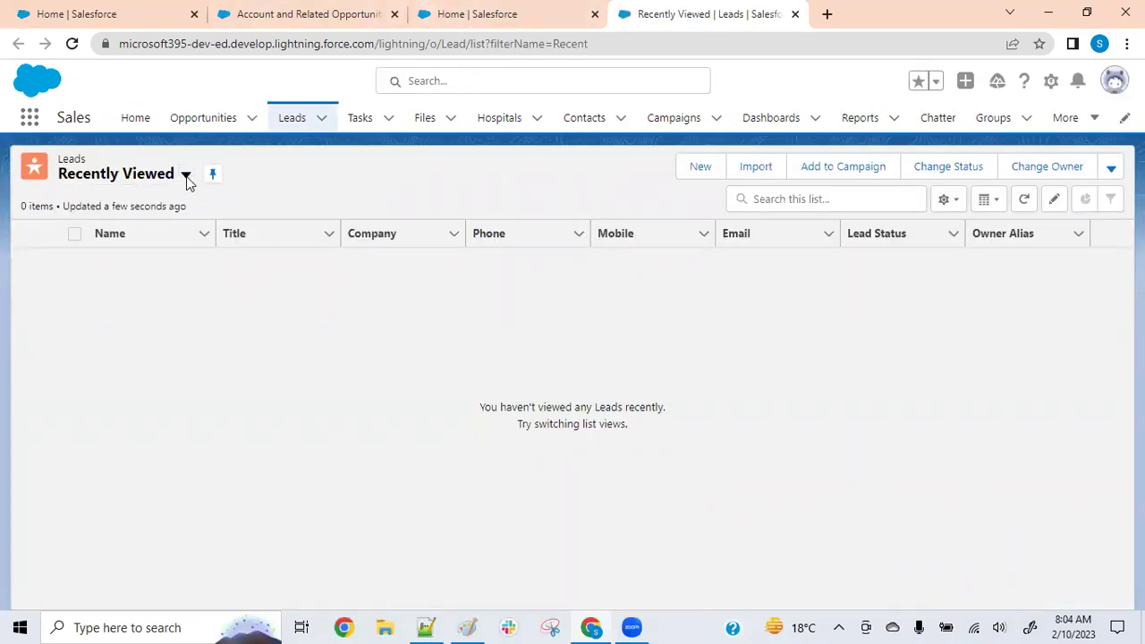
# Switch the Leads list from Recently Viewed to All Open Leads, showing 15 open leads
pyautogui.click(185, 178)
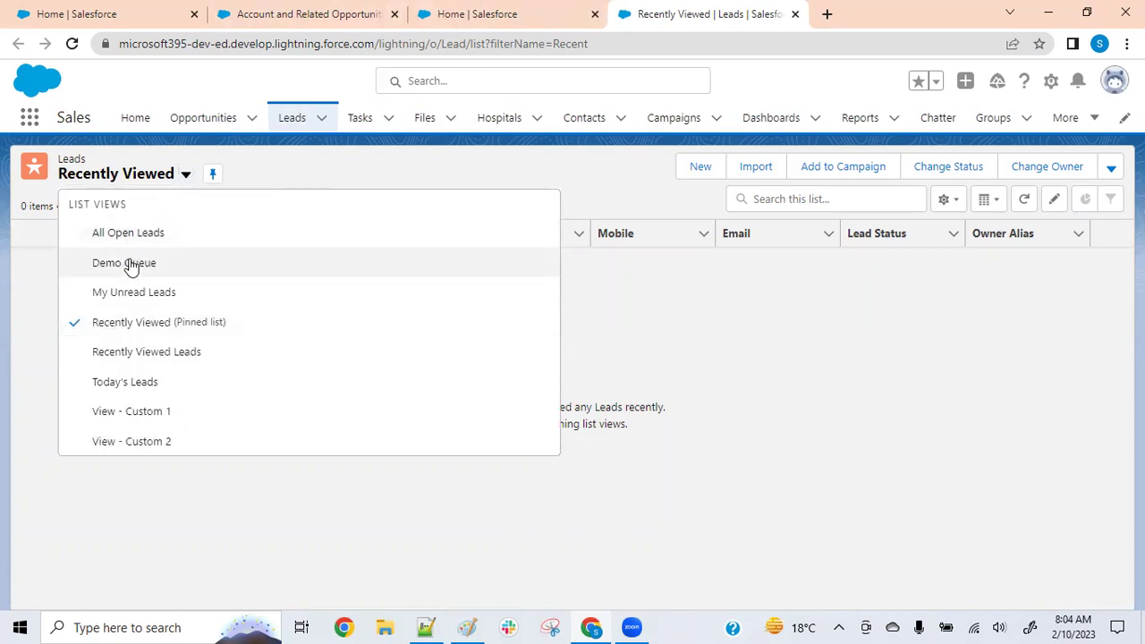
pyautogui.click(135, 237)
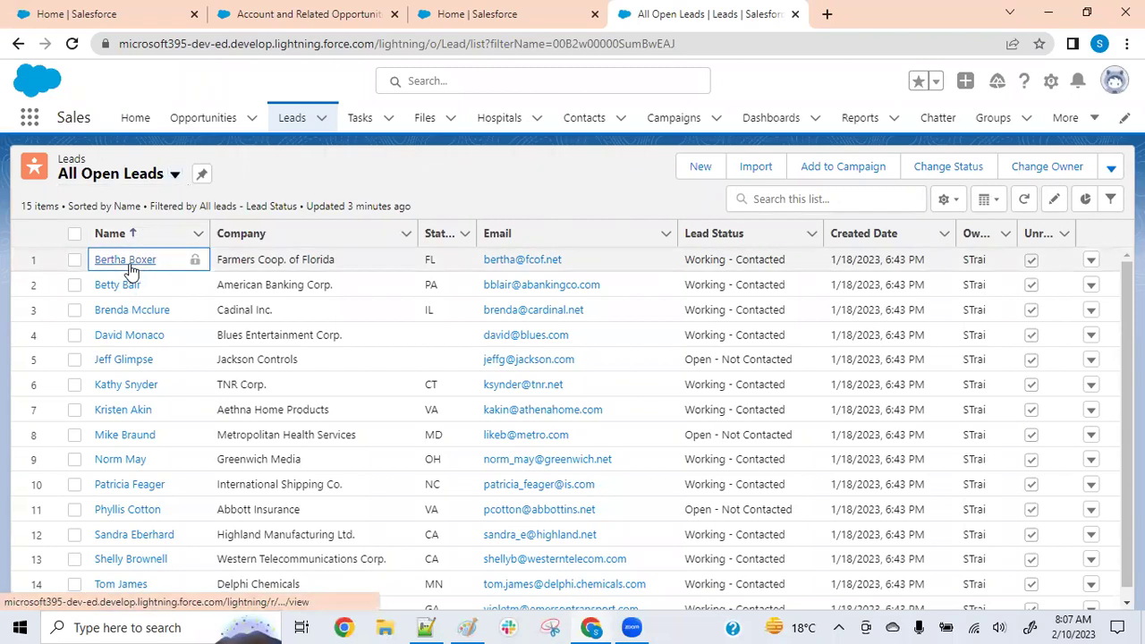
# Open the Farmers Coop. of Florida lead record and expand its extra actions menu
pyautogui.click(128, 265)
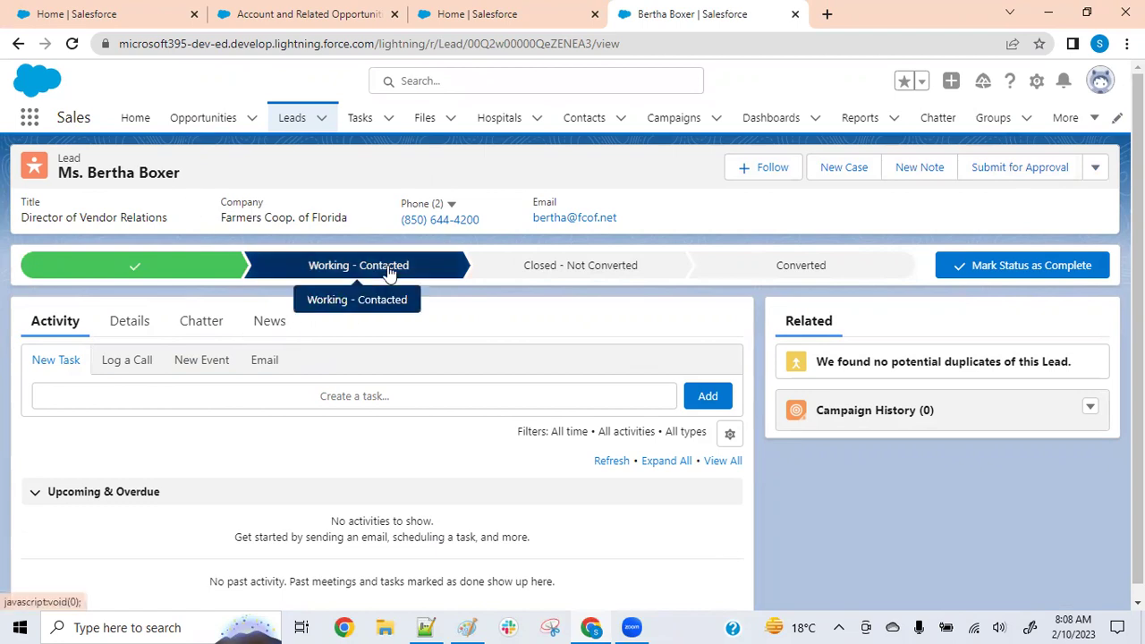
pyautogui.click(1096, 169)
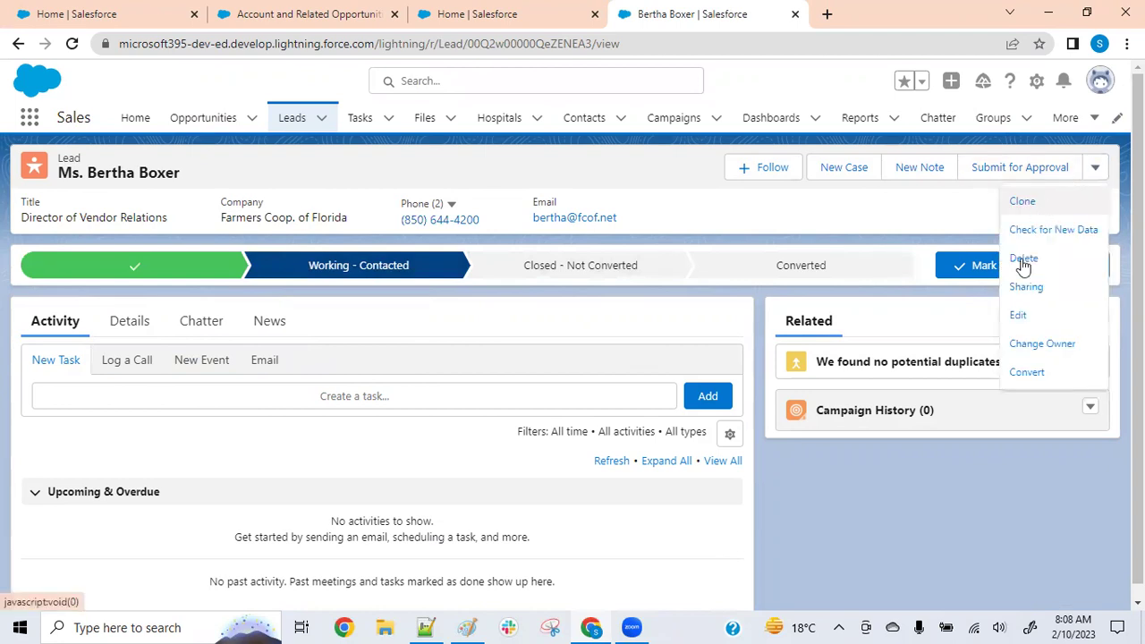
# Choose Convert for the lead, leaving 'Don't create an opportunity upon conversion' unticked
pyautogui.click(1029, 372)
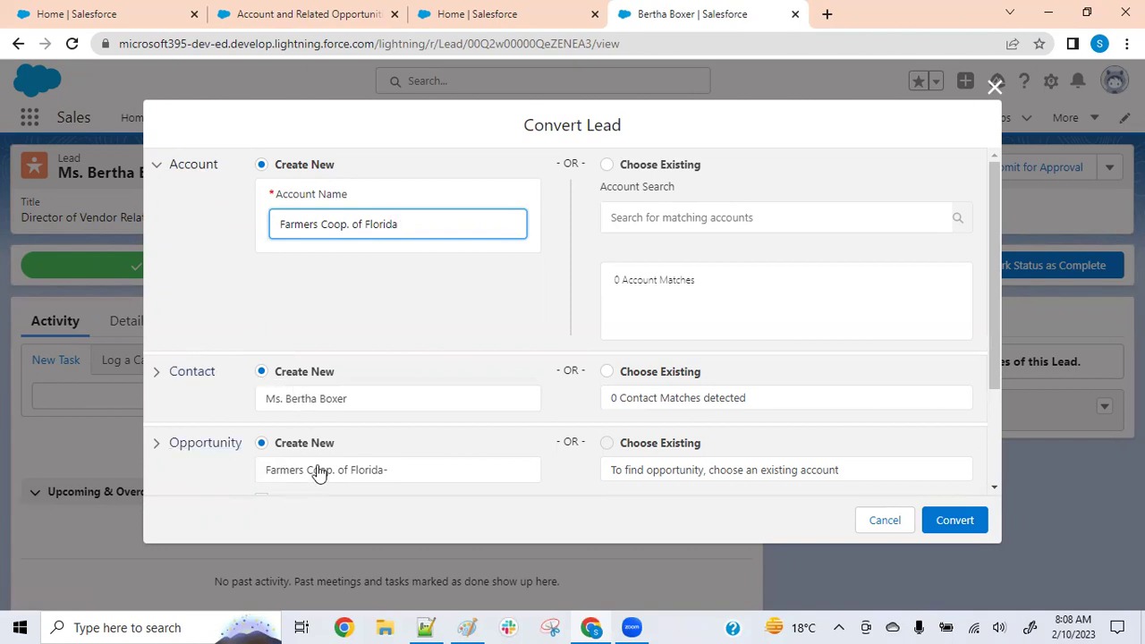
pyautogui.scroll(-2, 367, 481)
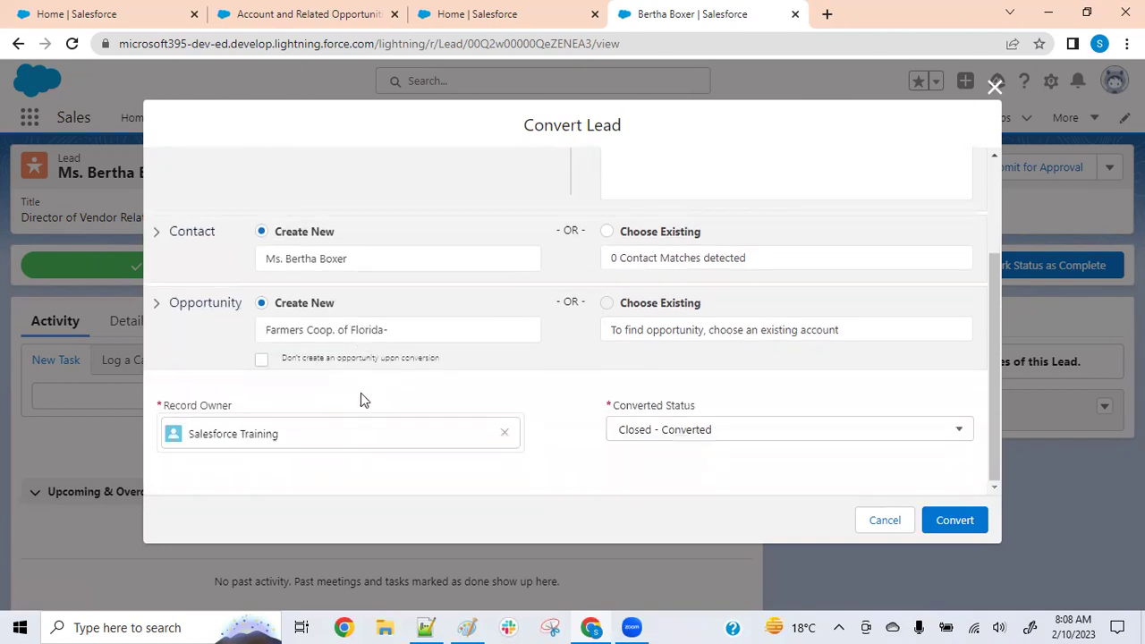
pyautogui.scroll(1, 262, 351)
pyautogui.scroll(1, 259, 358)
pyautogui.scroll(-2, 250, 380)
pyautogui.click(261, 361)
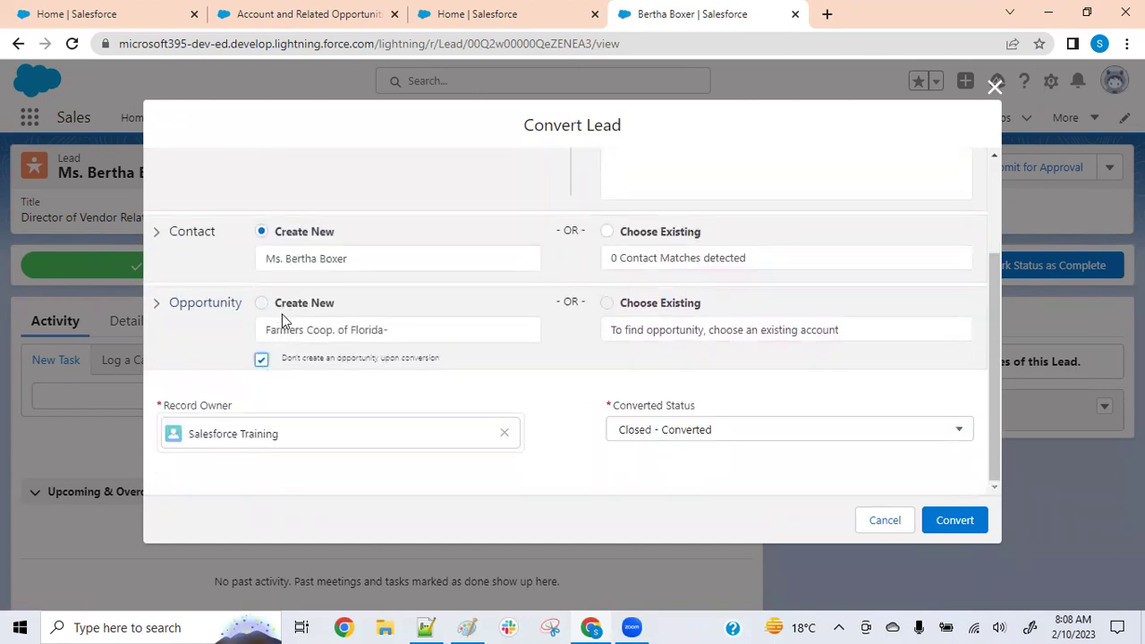
pyautogui.click(262, 363)
pyautogui.scroll(2, 260, 361)
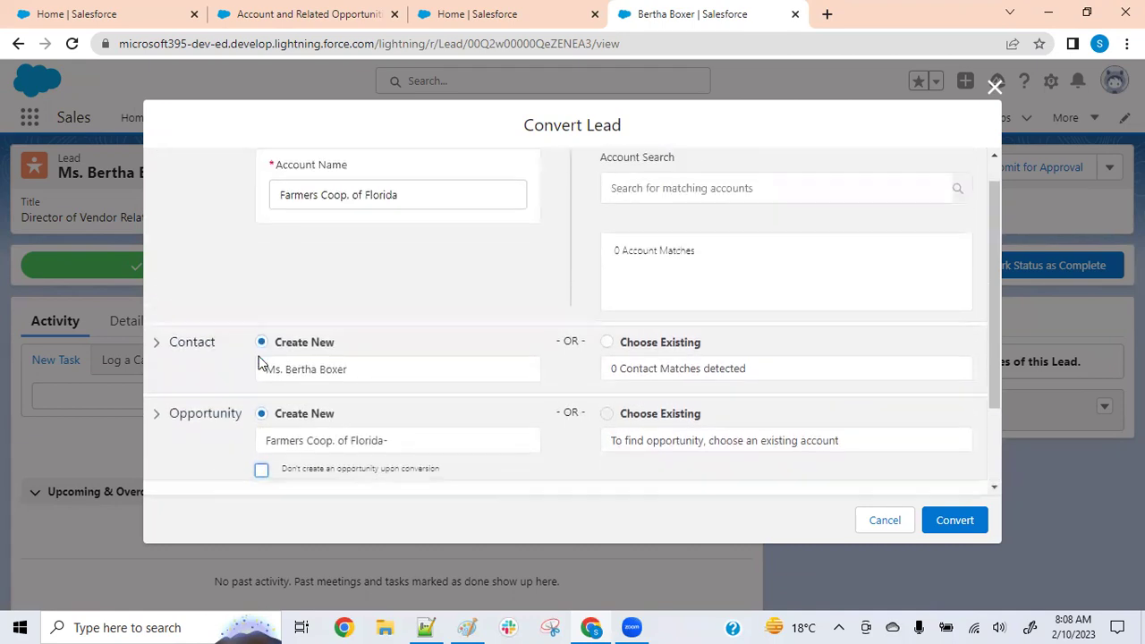
pyautogui.scroll(-1, 259, 363)
pyautogui.scroll(2, 269, 380)
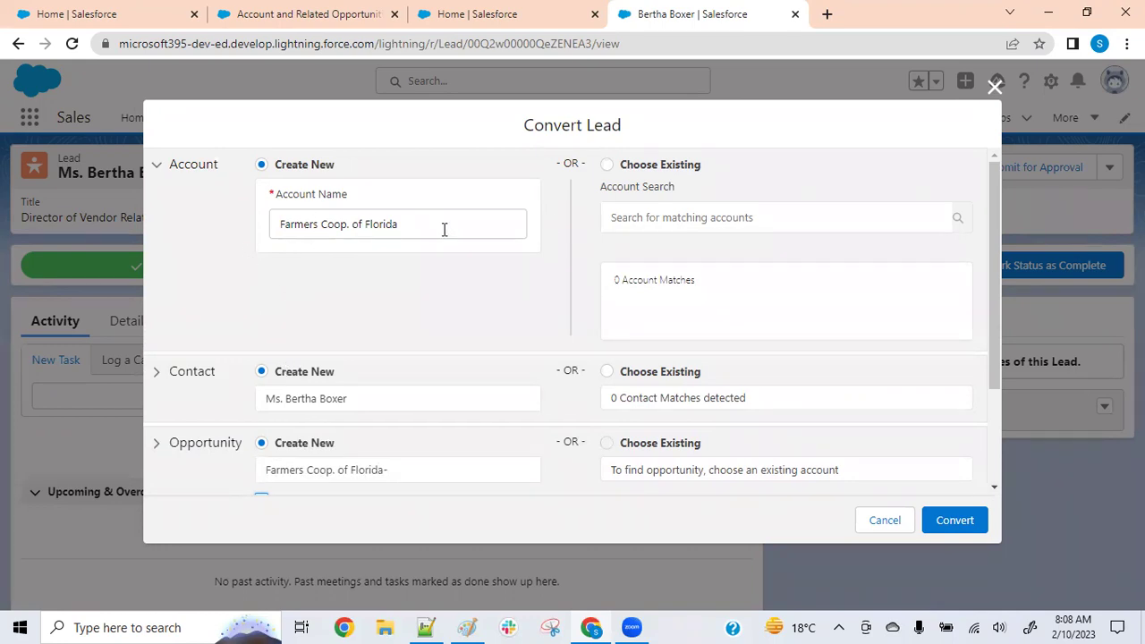
# Try linking the lead to an existing account and existing contact via search
pyautogui.moveTo(421, 227); pyautogui.dragTo(242, 223)
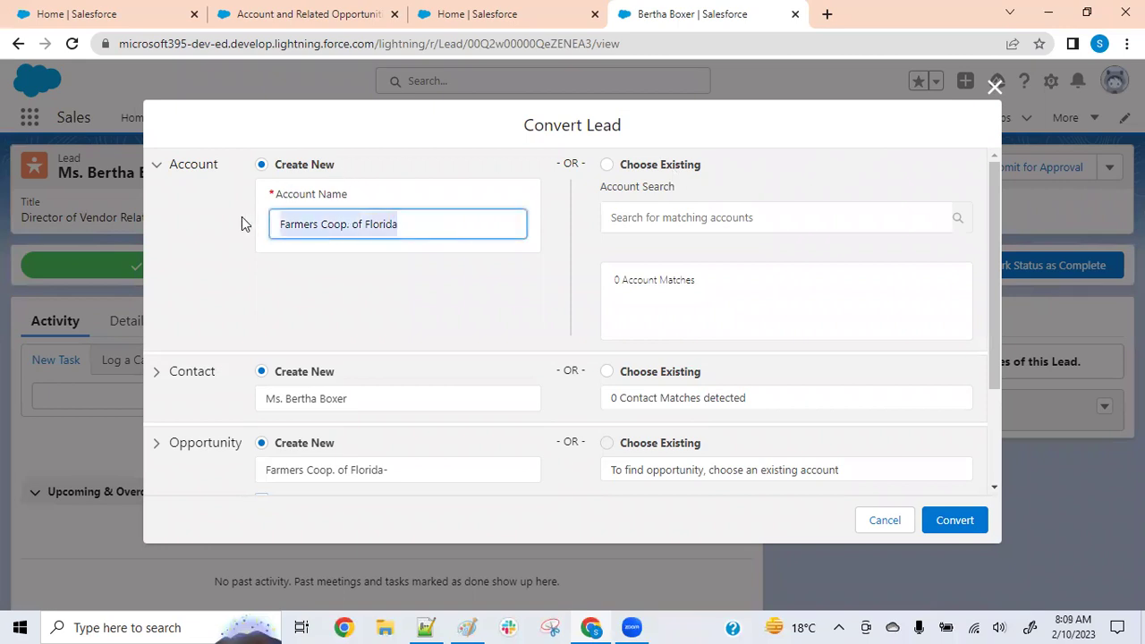
pyautogui.click(322, 255)
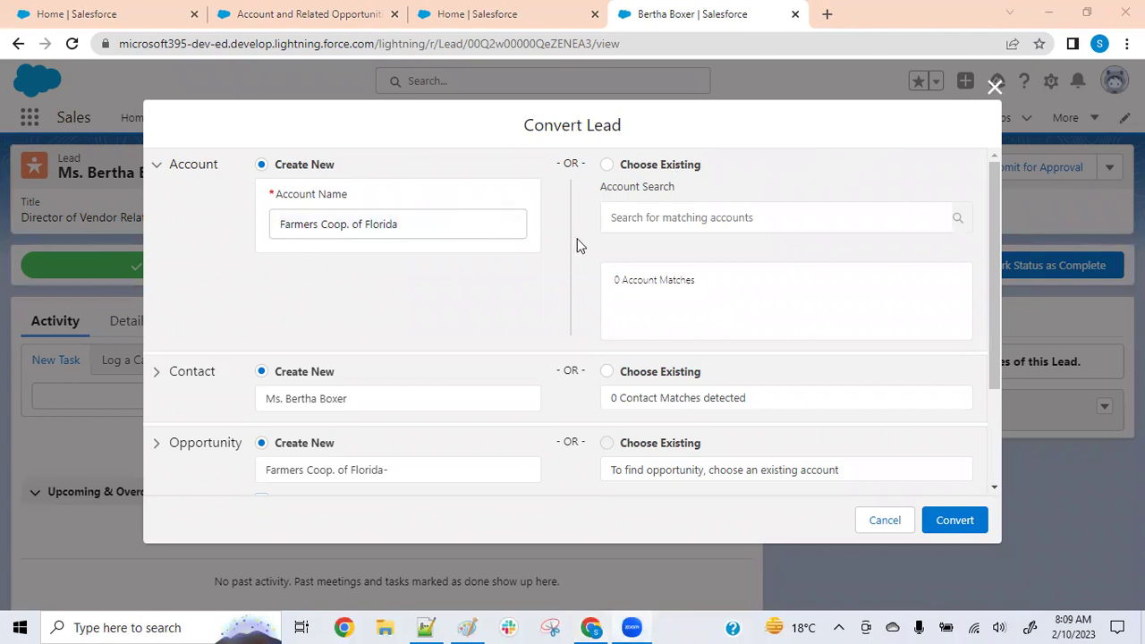
pyautogui.click(608, 164)
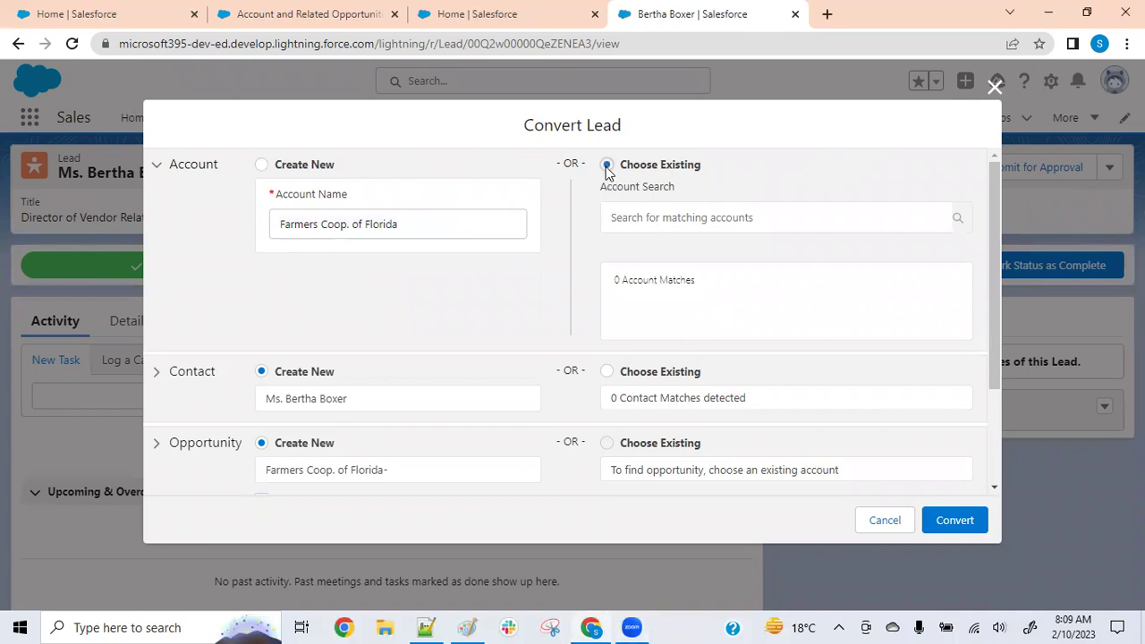
pyautogui.click(650, 223)
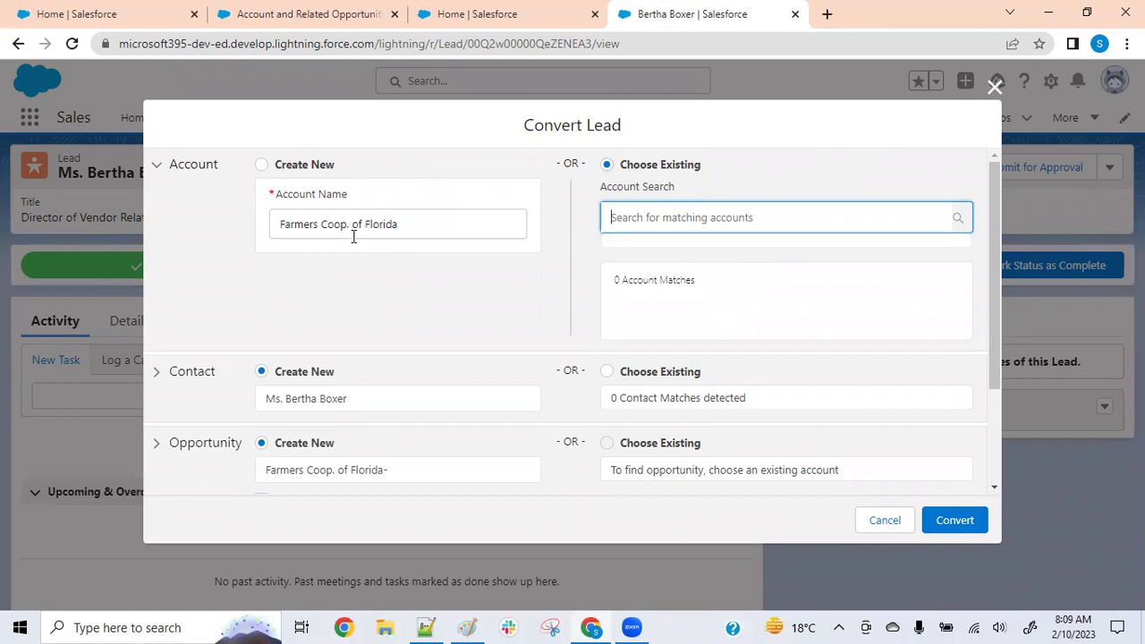
pyautogui.click(421, 215)
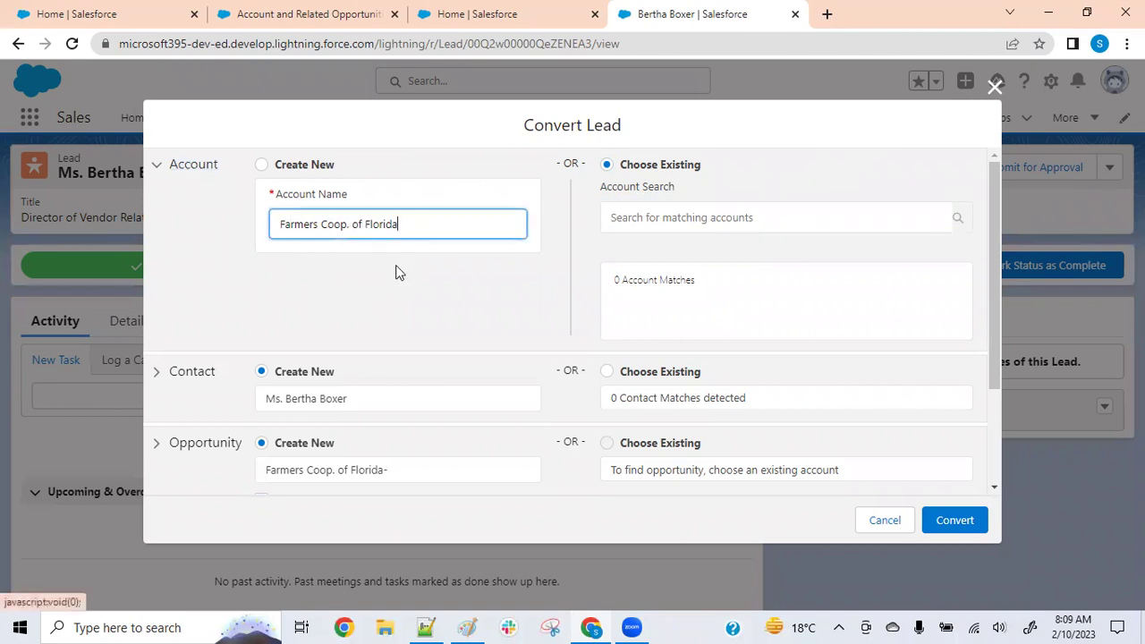
pyautogui.click(678, 219)
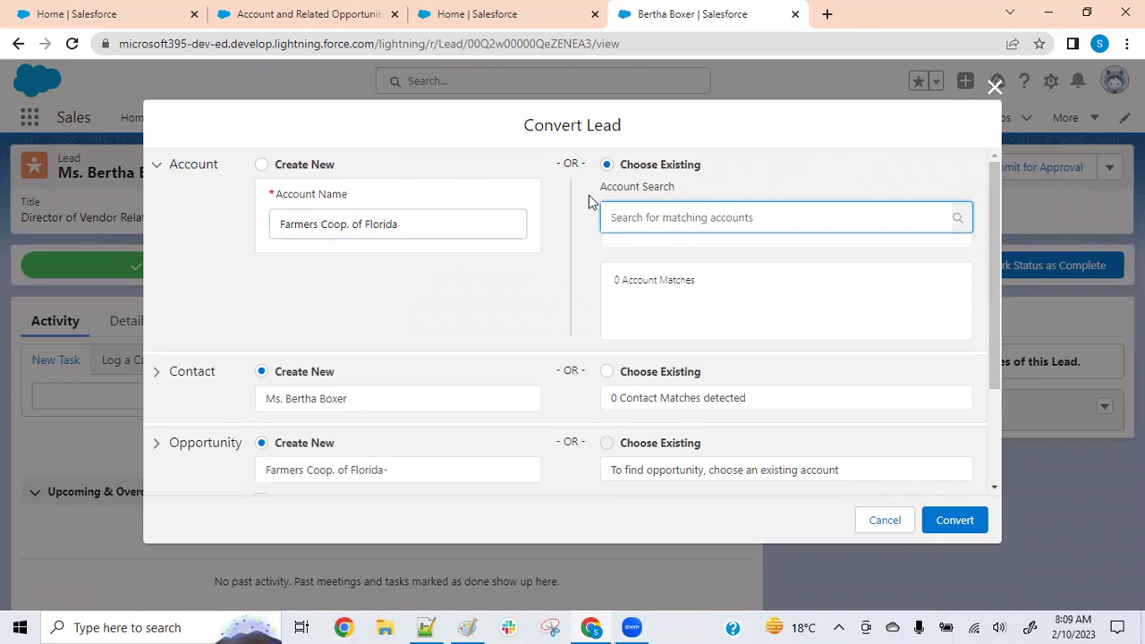
pyautogui.click(383, 403)
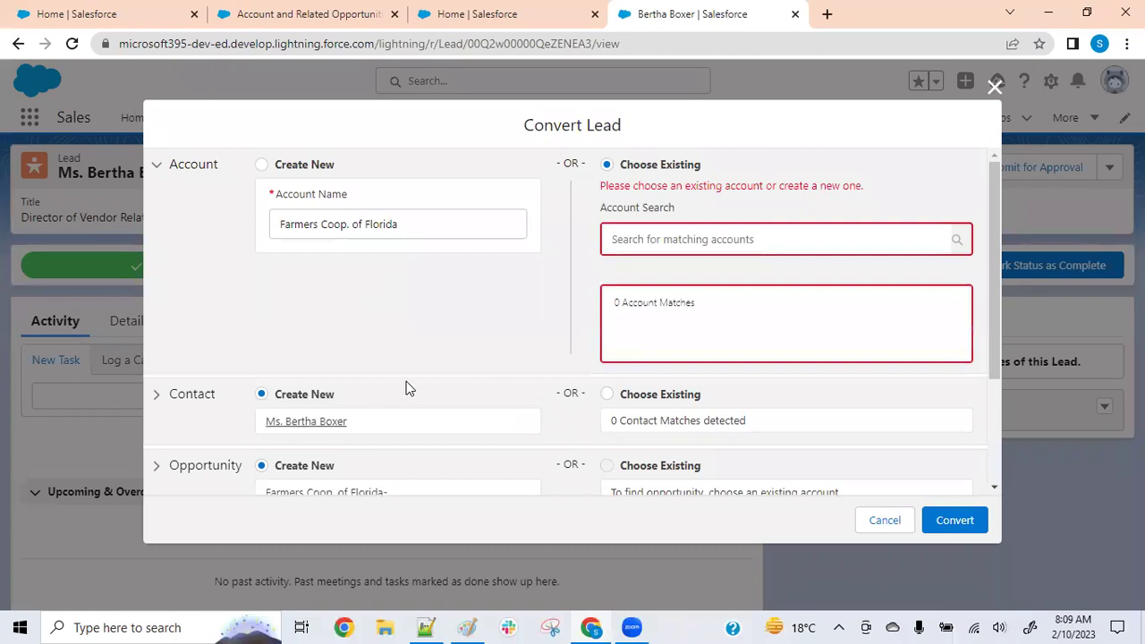
pyautogui.click(607, 395)
pyautogui.scroll(-2, 424, 322)
pyautogui.scroll(1, 385, 336)
pyautogui.scroll(1, 387, 336)
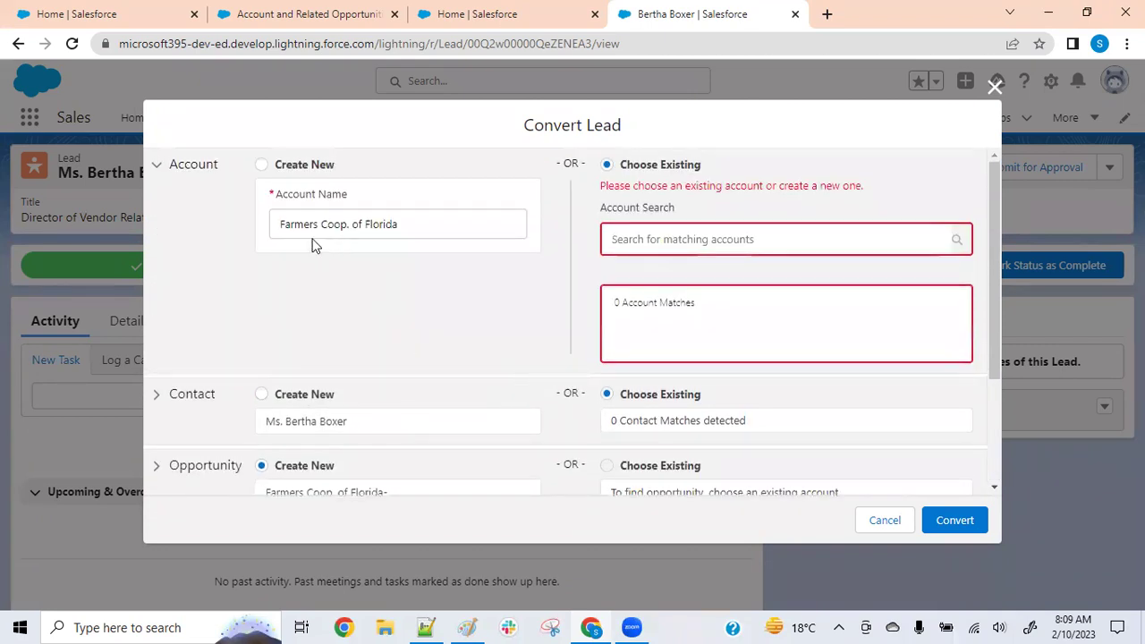
# Revert both account and contact to Create New, collapse the sections, and convert the lead
pyautogui.click(261, 165)
pyautogui.click(261, 371)
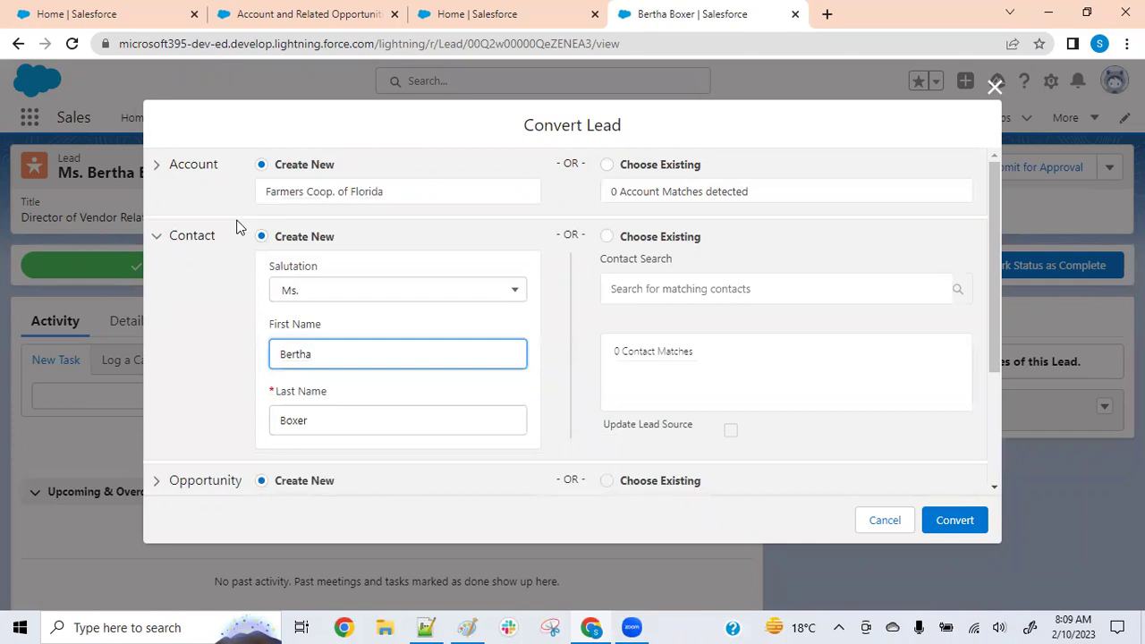
pyautogui.click(166, 240)
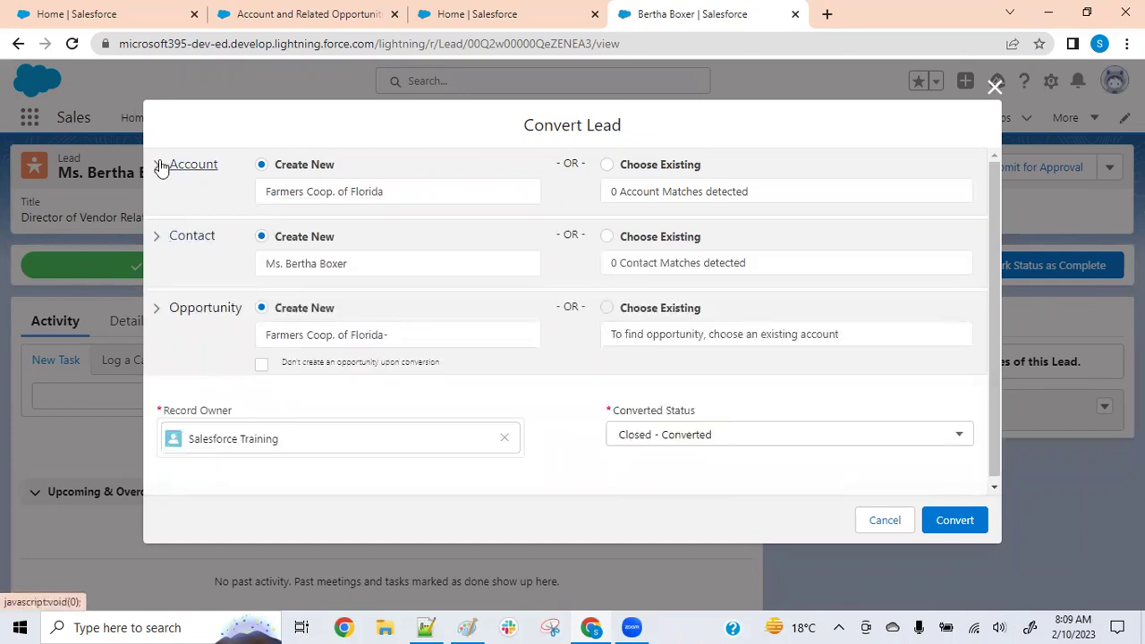
pyautogui.click(161, 167)
pyautogui.click(162, 173)
pyautogui.click(951, 523)
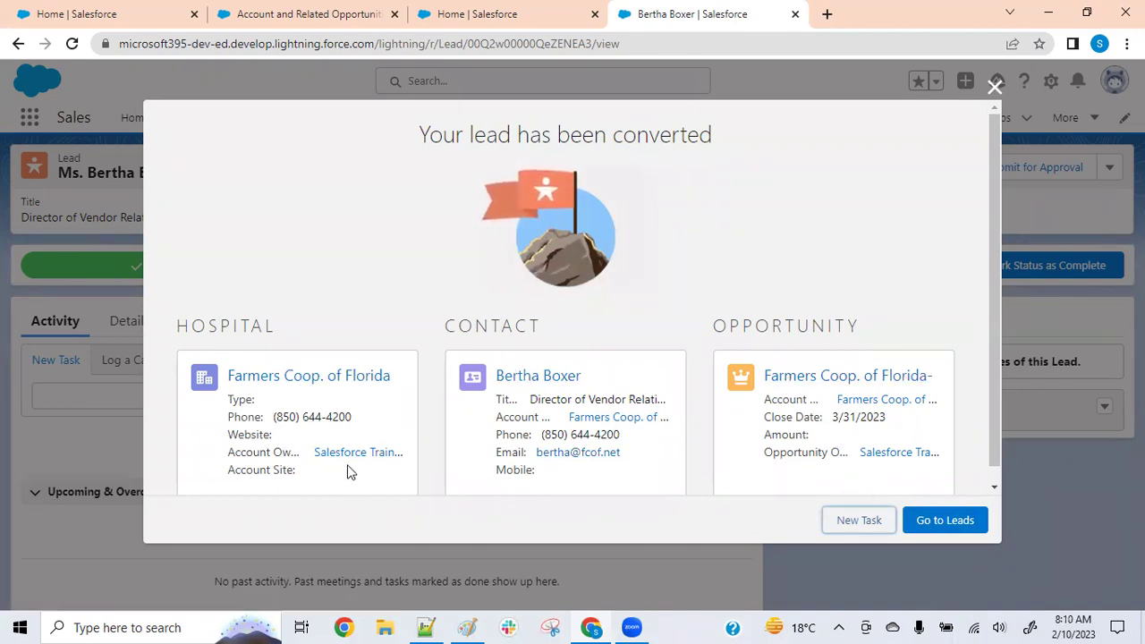
# Return to the All Open Leads view, now 14 leads, and open Reports in a new tab
pyautogui.click(943, 530)
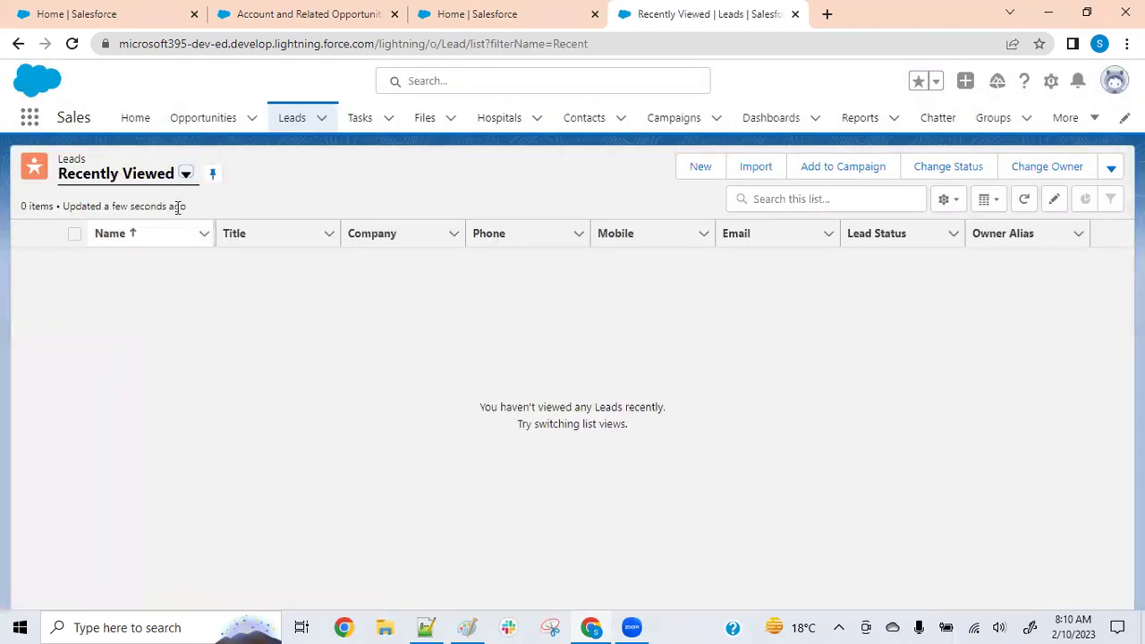
pyautogui.click(185, 176)
pyautogui.click(121, 234)
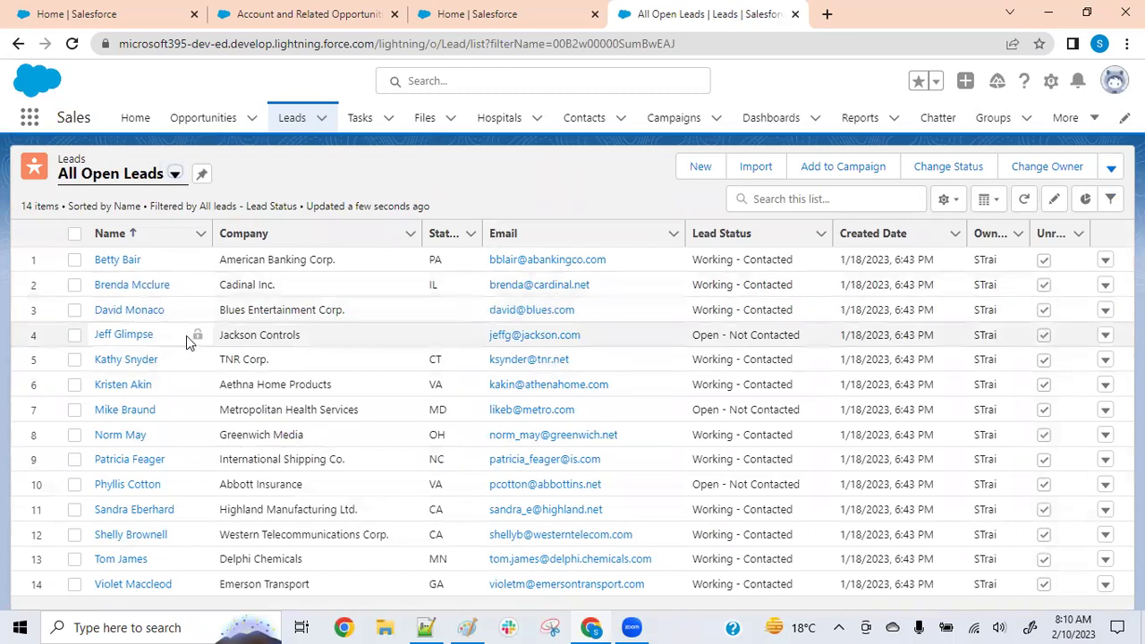
pyautogui.rightClick(860, 126)
pyautogui.click(872, 132)
# In the Reports tab, start a new Leads with converted lead information report
pyautogui.click(808, 14)
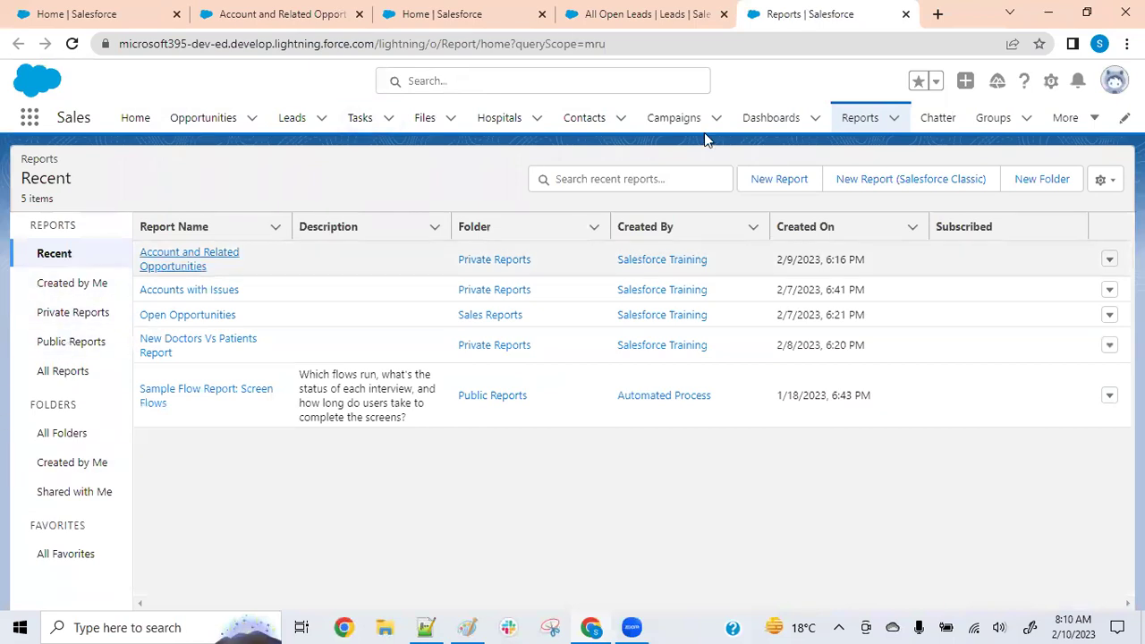
pyautogui.click(784, 182)
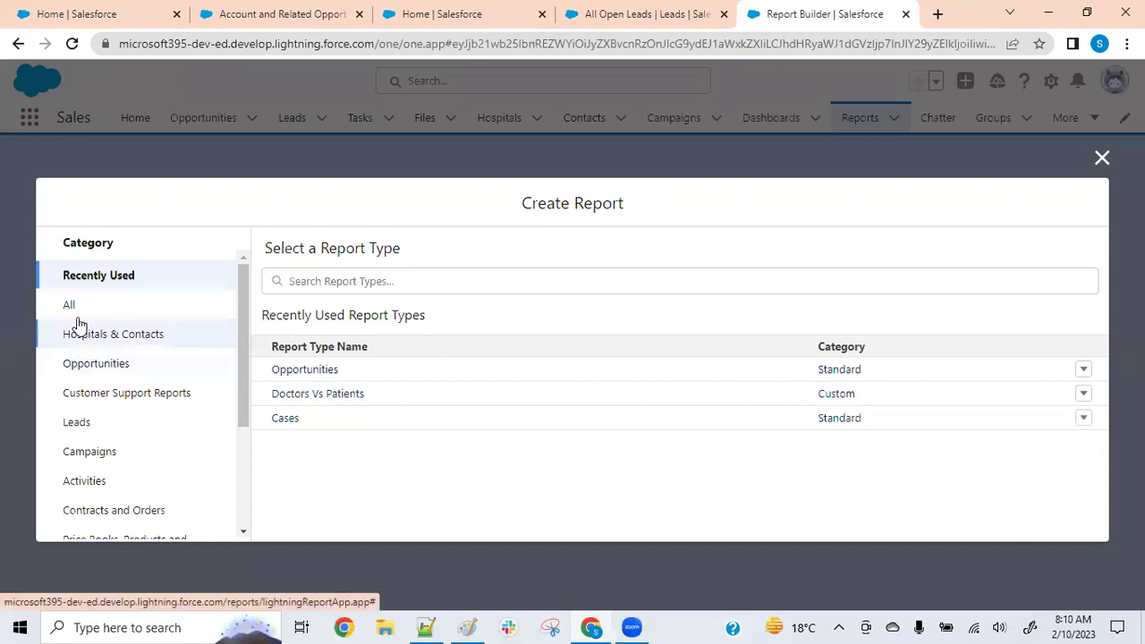
pyautogui.click(83, 426)
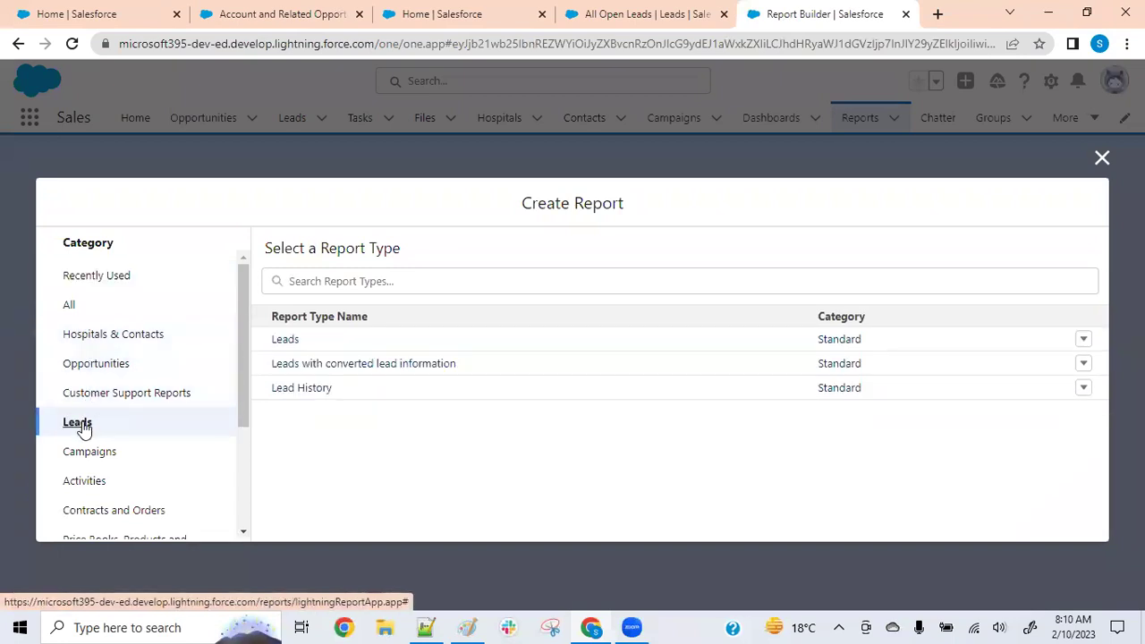
pyautogui.click(335, 365)
pyautogui.click(888, 344)
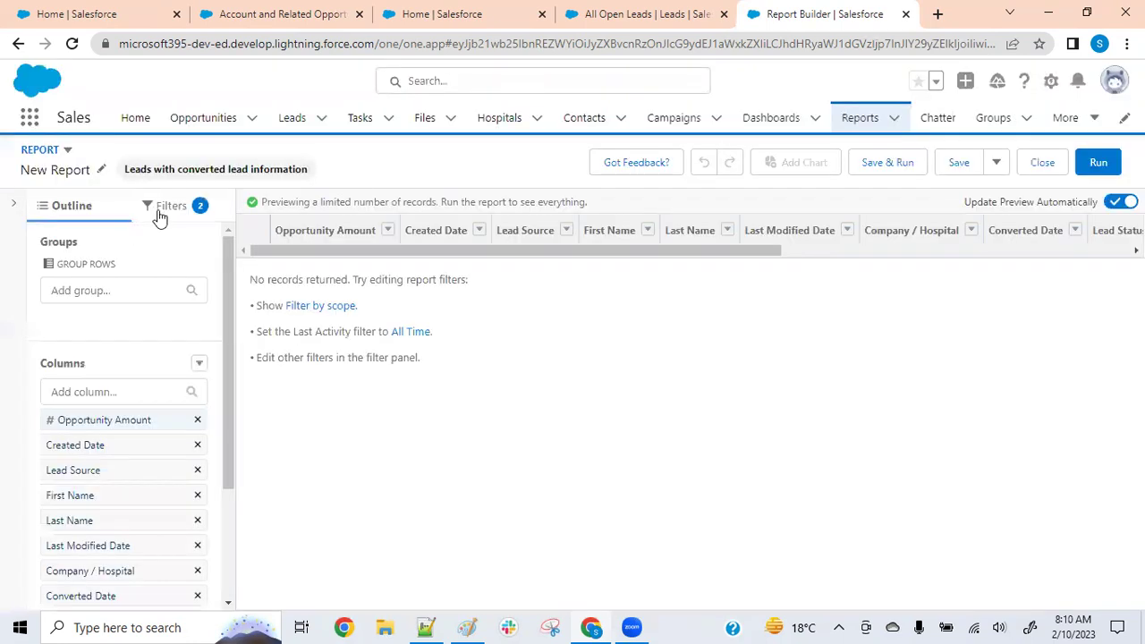
# Set Show Me to All leads and a custom Last Activity range ending 2/10/2023
pyautogui.click(159, 209)
pyautogui.click(138, 315)
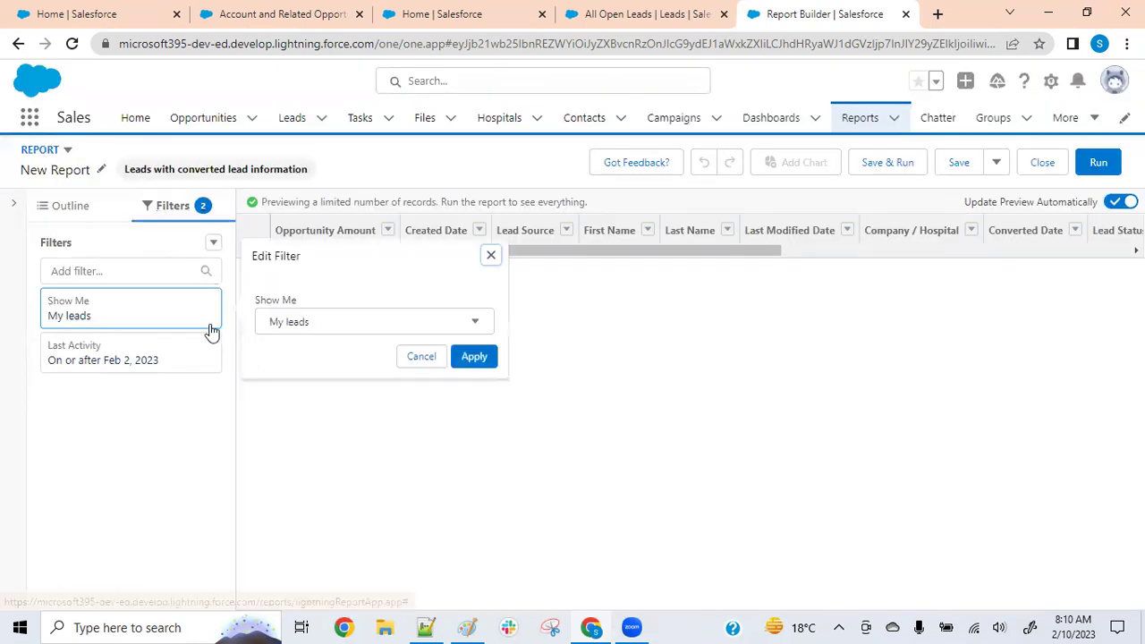
pyautogui.click(319, 324)
pyautogui.click(304, 472)
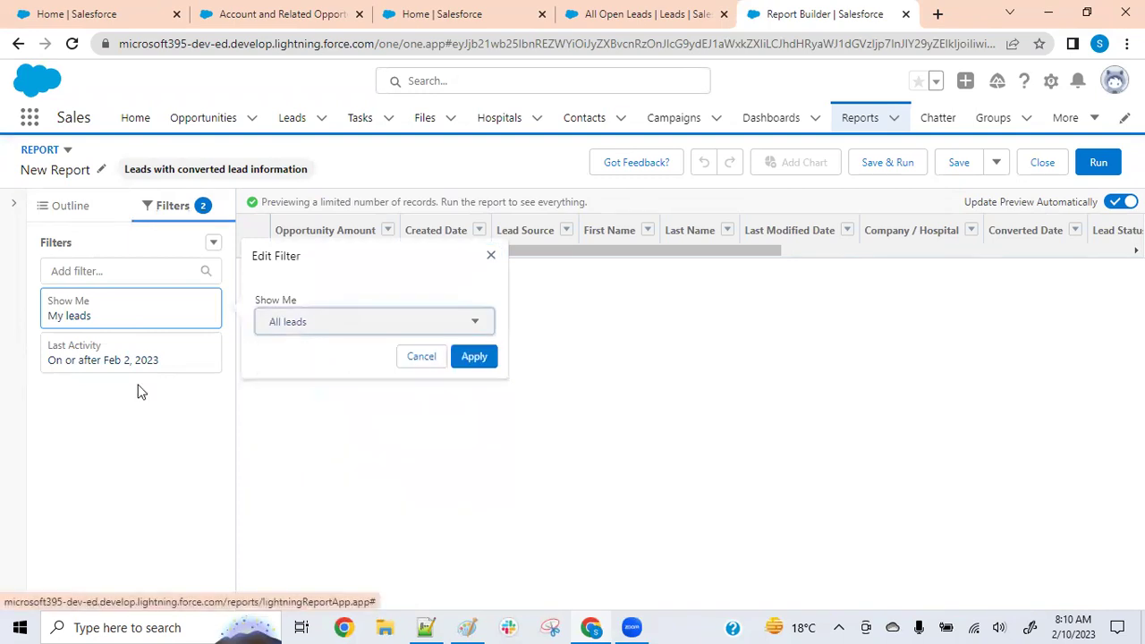
pyautogui.click(143, 358)
pyautogui.click(331, 344)
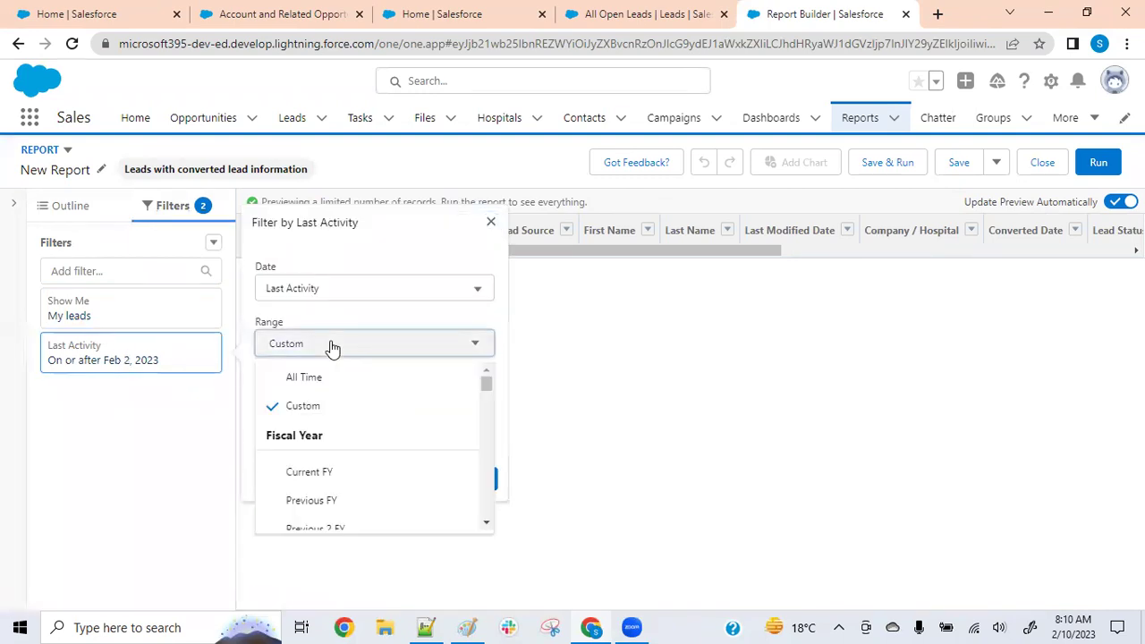
pyautogui.click(329, 343)
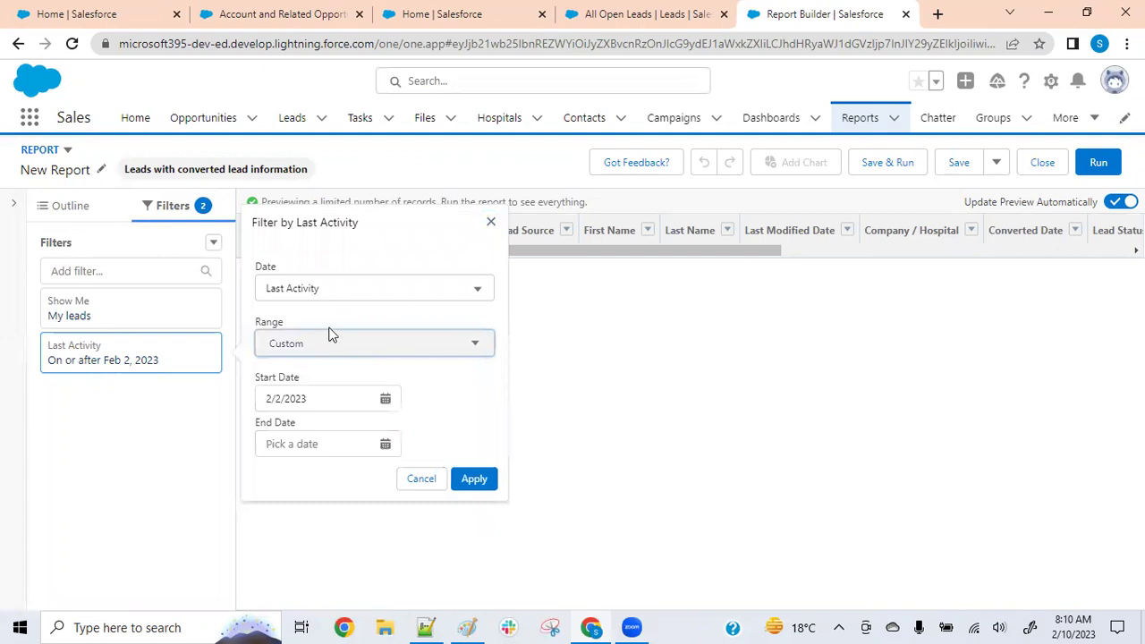
pyautogui.click(312, 441)
pyautogui.click(321, 395)
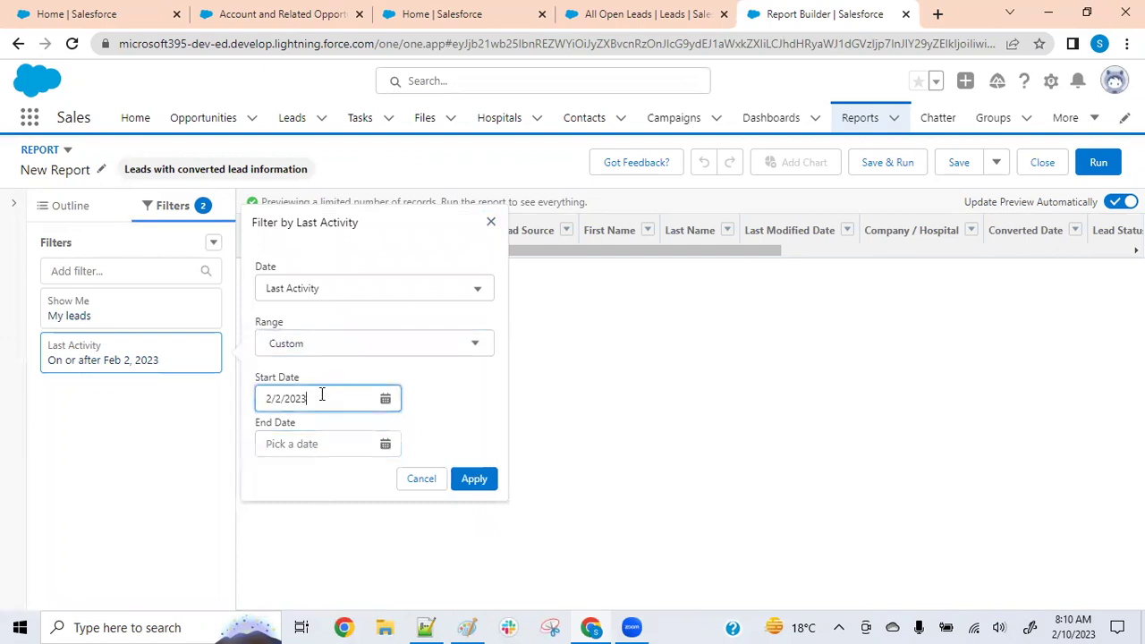
pyautogui.click(386, 445)
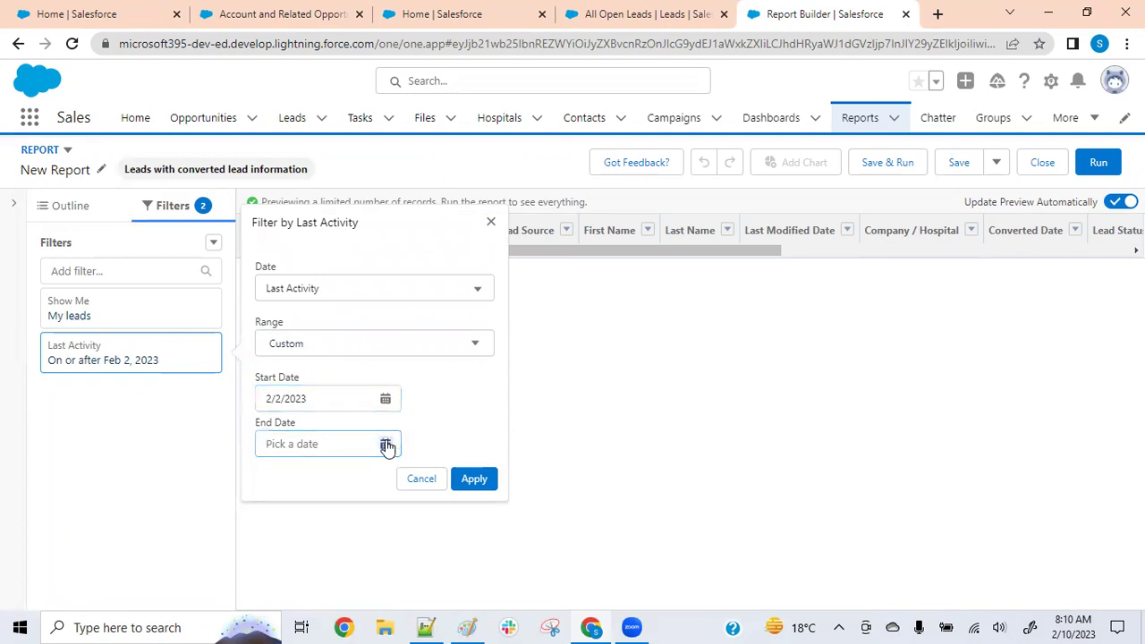
pyautogui.click(453, 251)
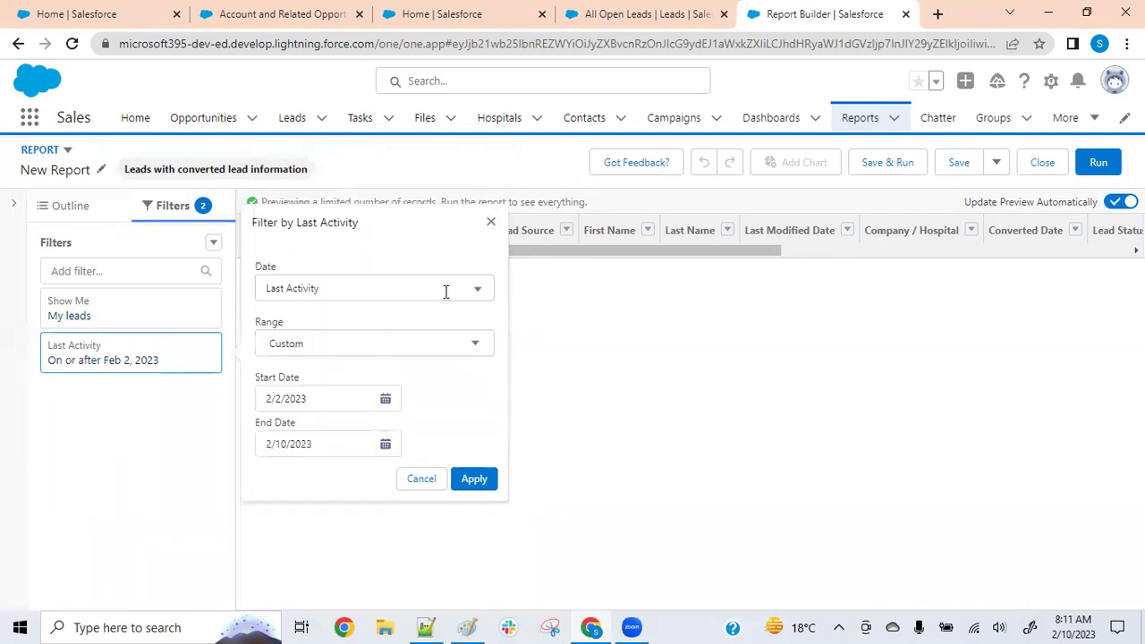
pyautogui.click(476, 484)
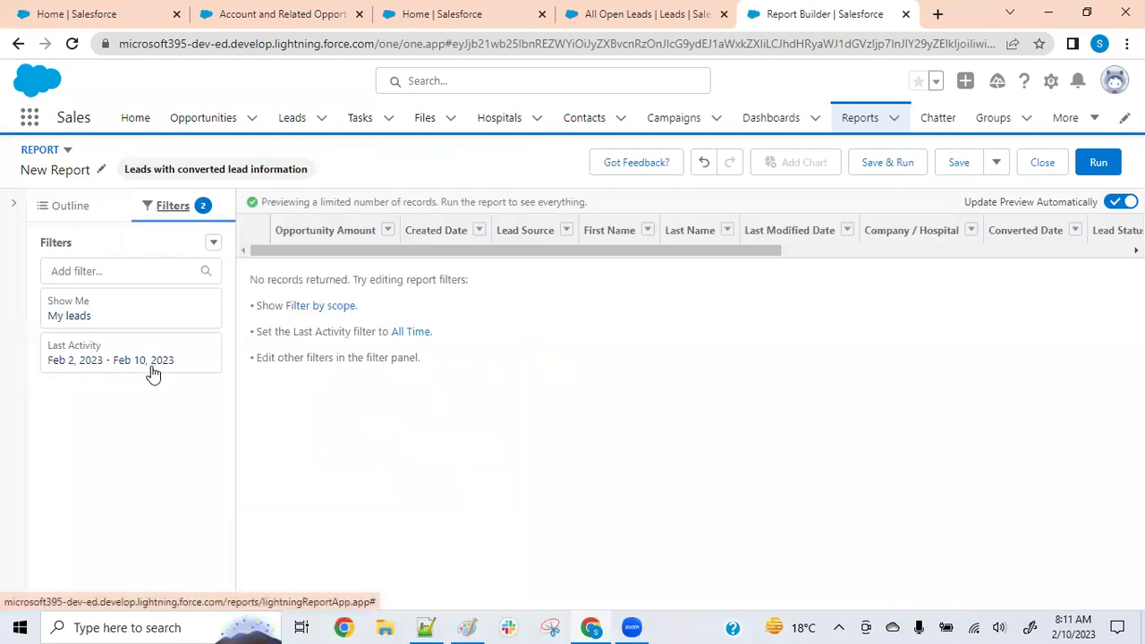
# Reapply the All leads scope and extend the date range end to 2/13/2023
pyautogui.click(130, 322)
pyautogui.click(315, 329)
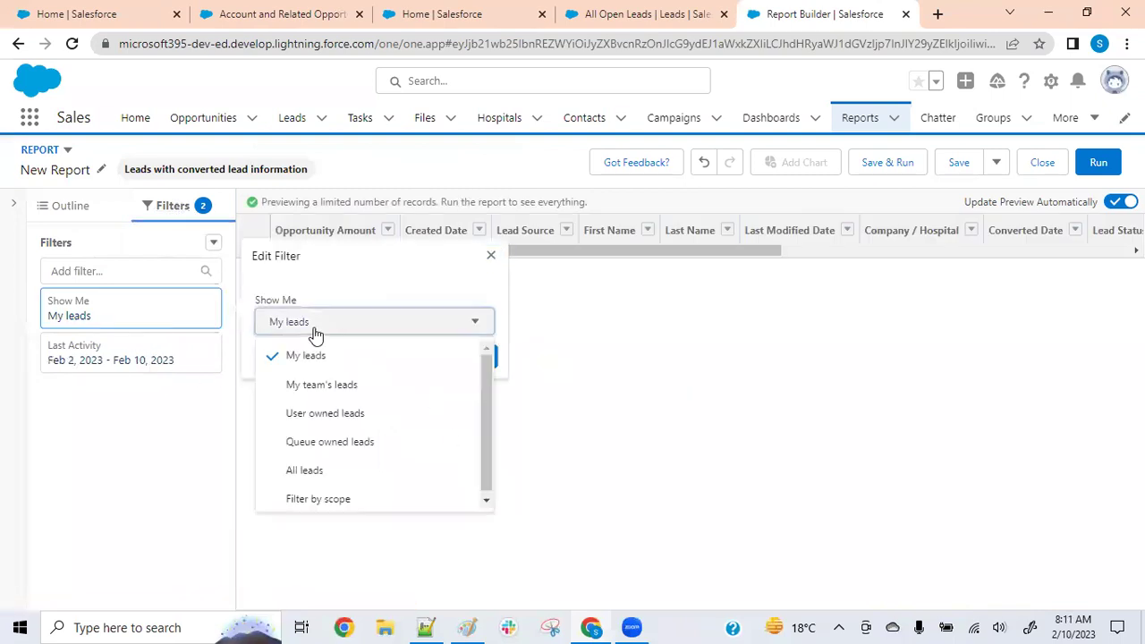
pyautogui.click(328, 476)
pyautogui.click(473, 356)
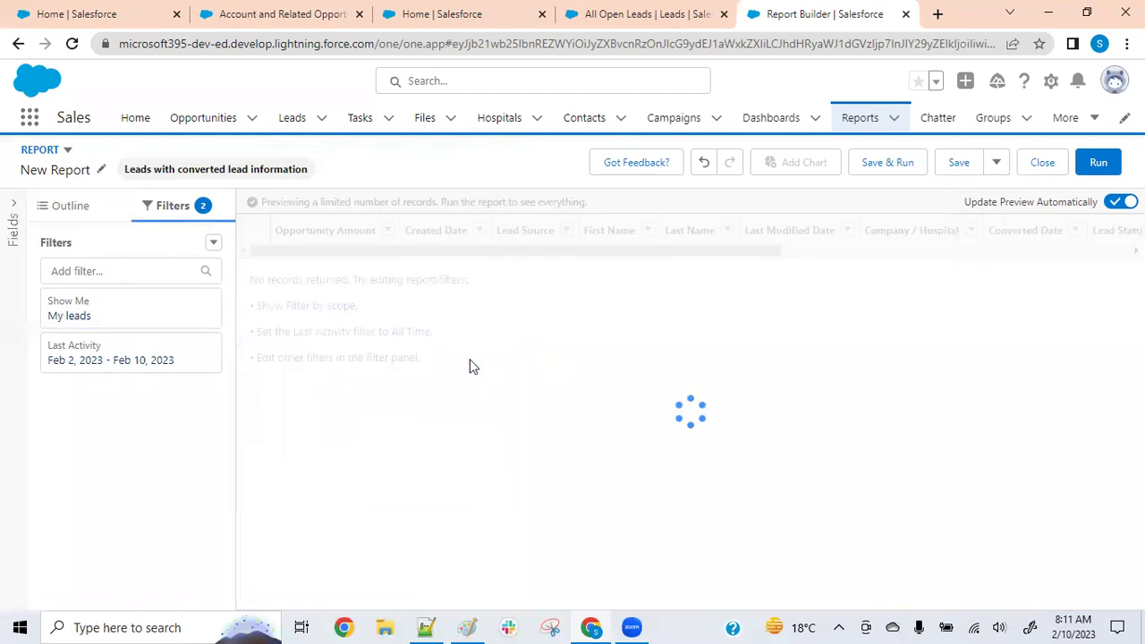
pyautogui.click(157, 362)
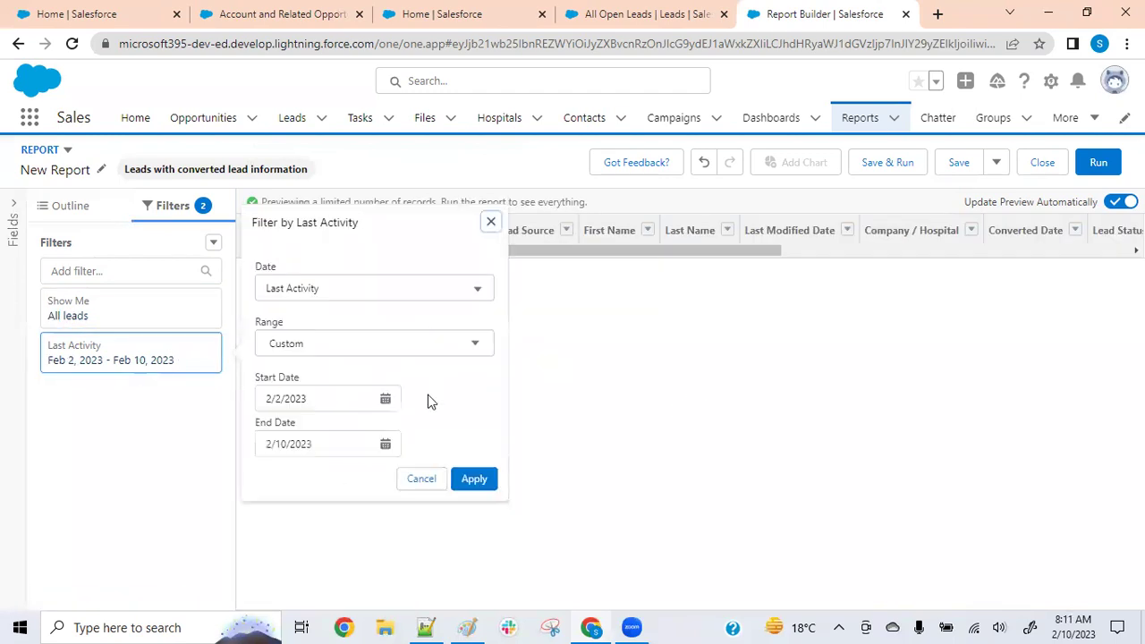
pyautogui.click(385, 447)
pyautogui.click(310, 286)
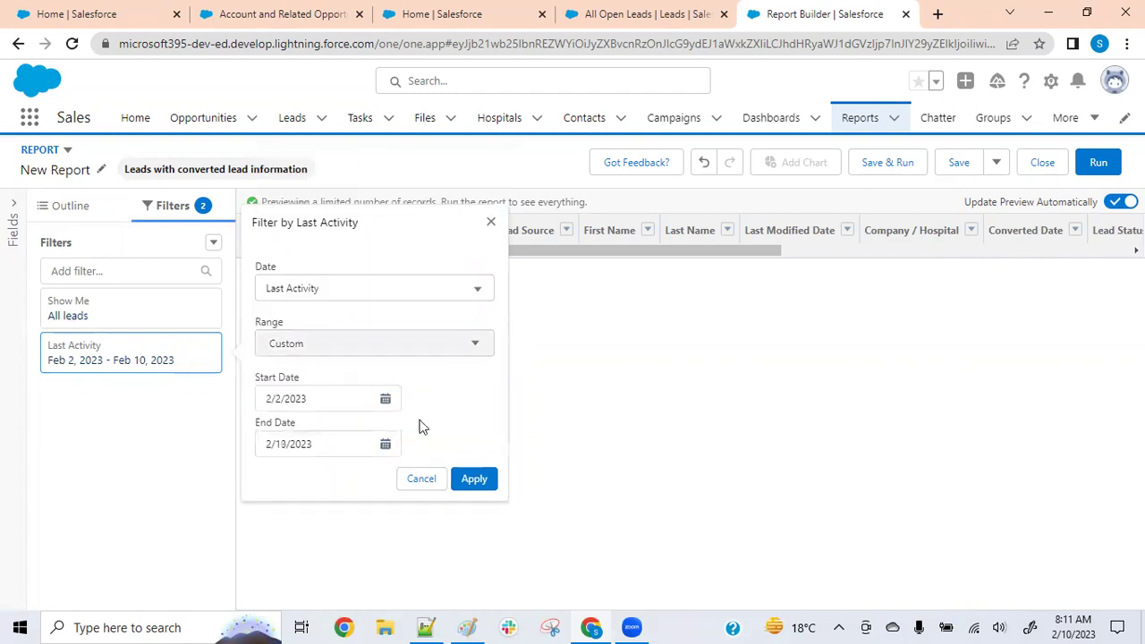
pyautogui.click(475, 479)
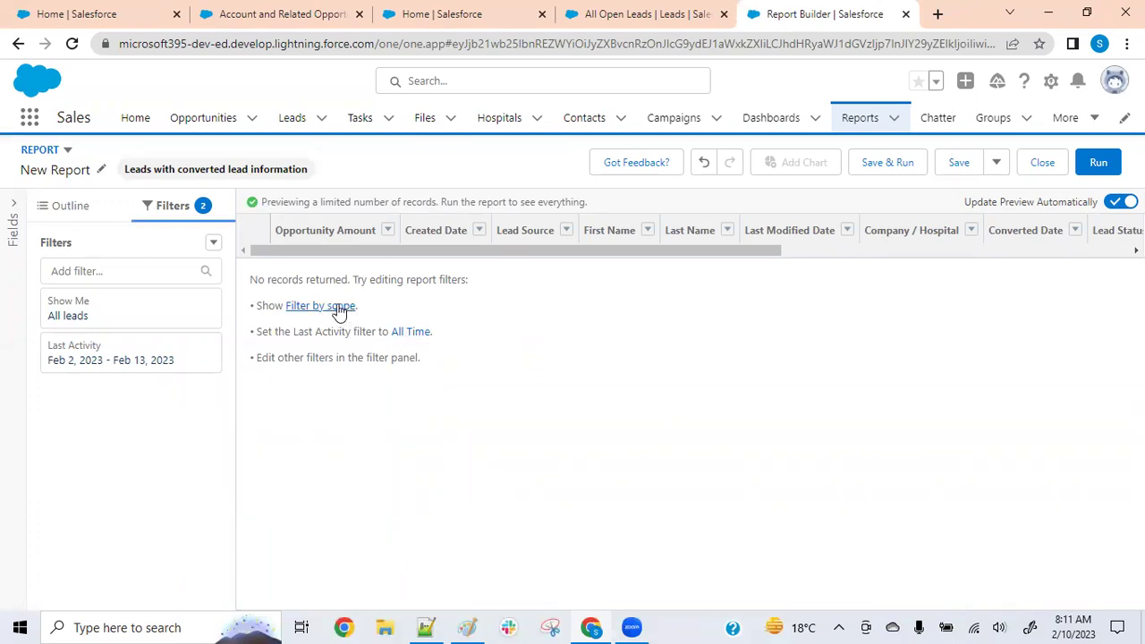
# Change the date filter field from Last Activity to Converted Date
pyautogui.click(190, 359)
pyautogui.click(366, 289)
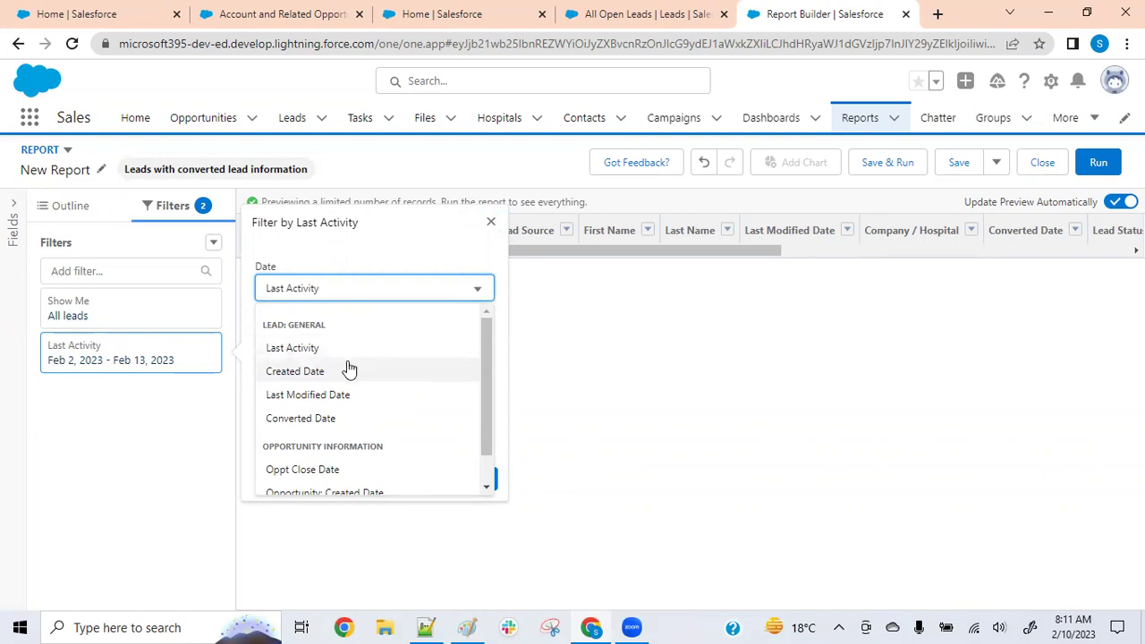
pyautogui.click(321, 417)
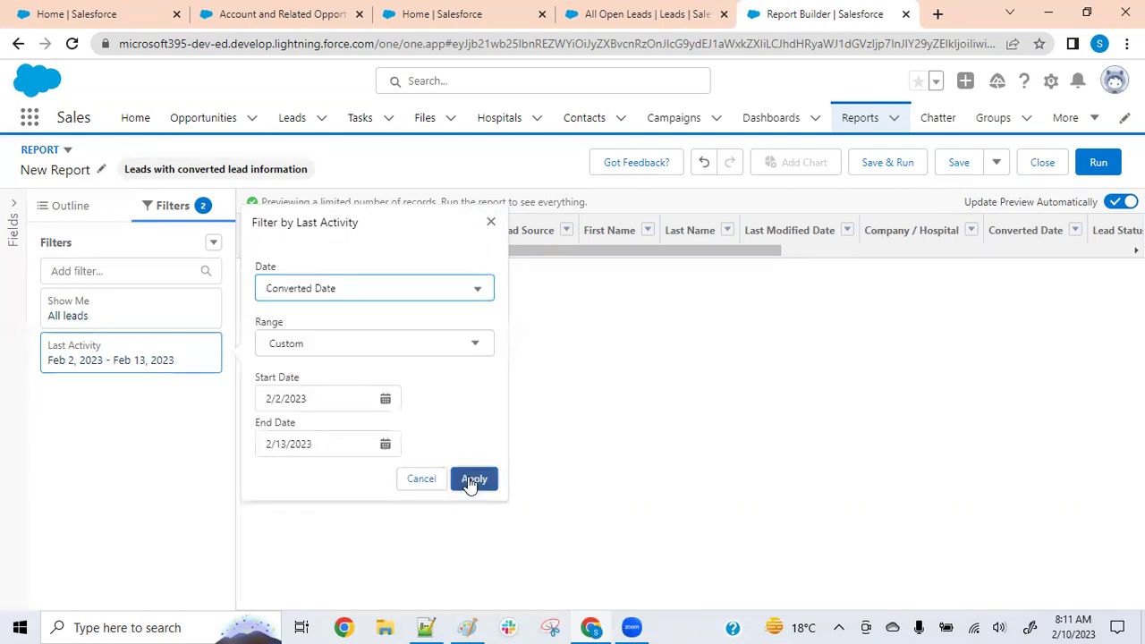
pyautogui.click(470, 479)
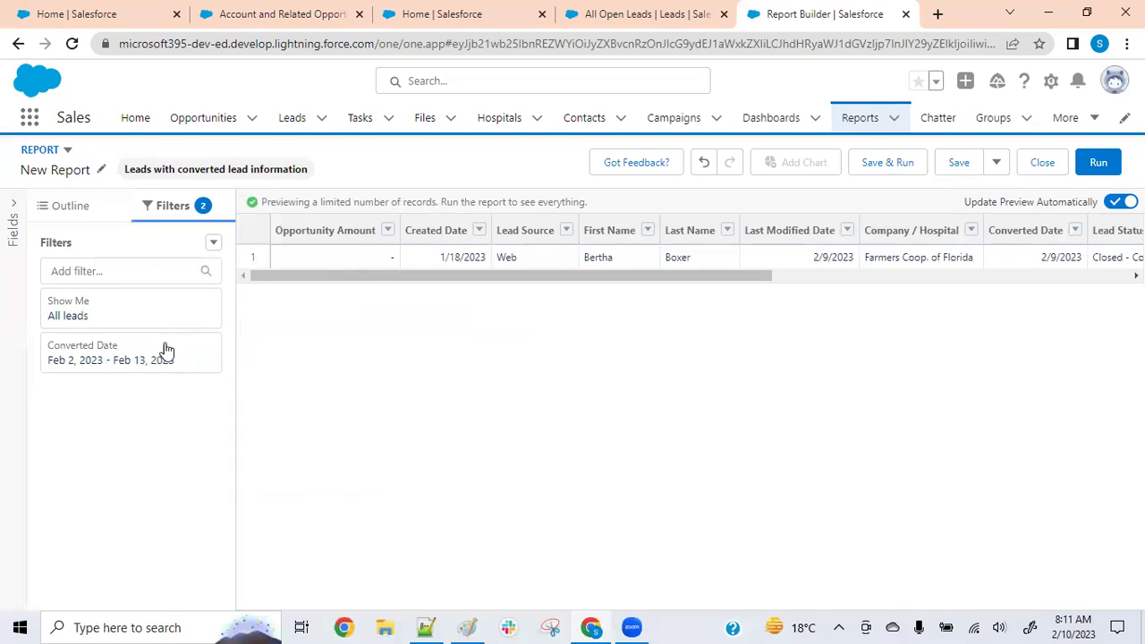
# Scroll across the converted Farmers Coop. of Florida lead's columns, then return to All Open Leads
pyautogui.moveTo(358, 278); pyautogui.dragTo(537, 267)
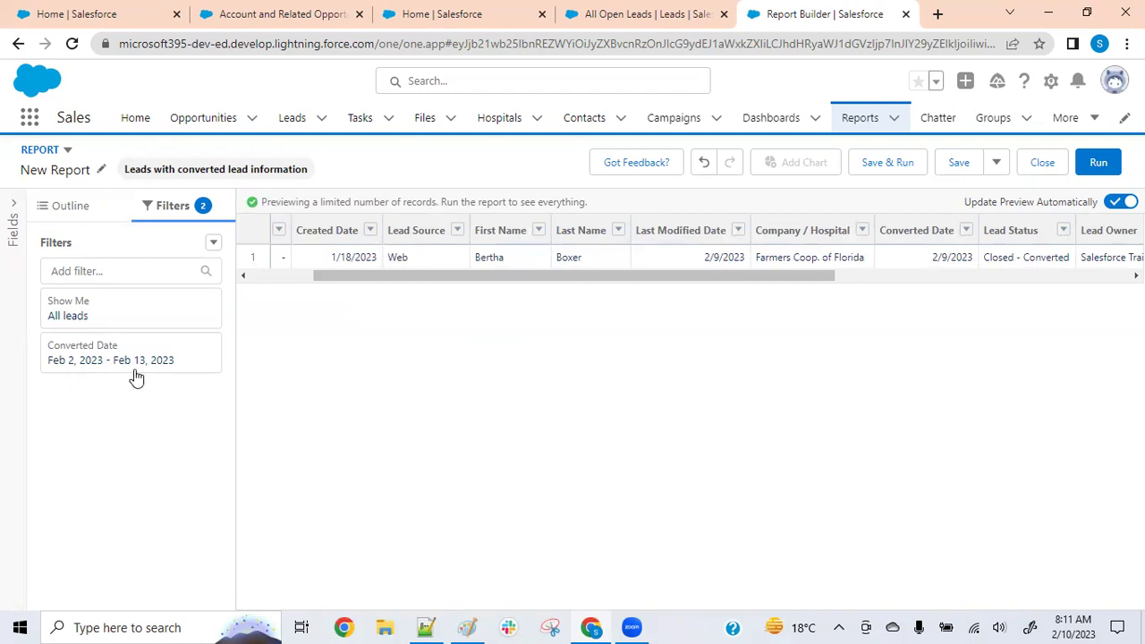
pyautogui.moveTo(547, 277); pyautogui.dragTo(631, 277)
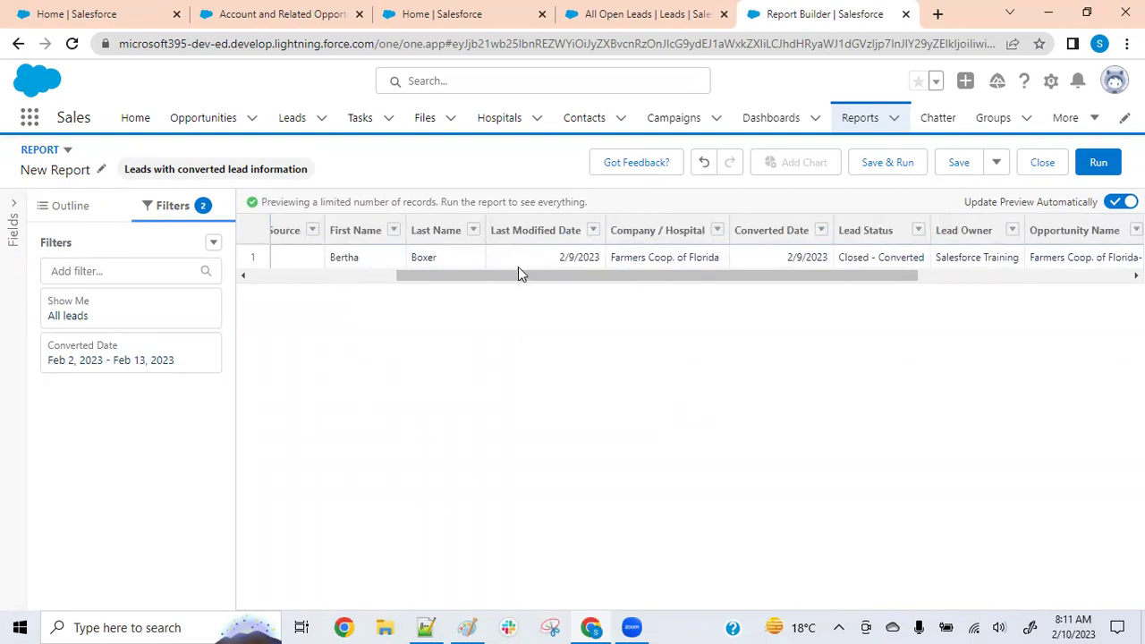
pyautogui.moveTo(519, 277); pyautogui.dragTo(285, 313)
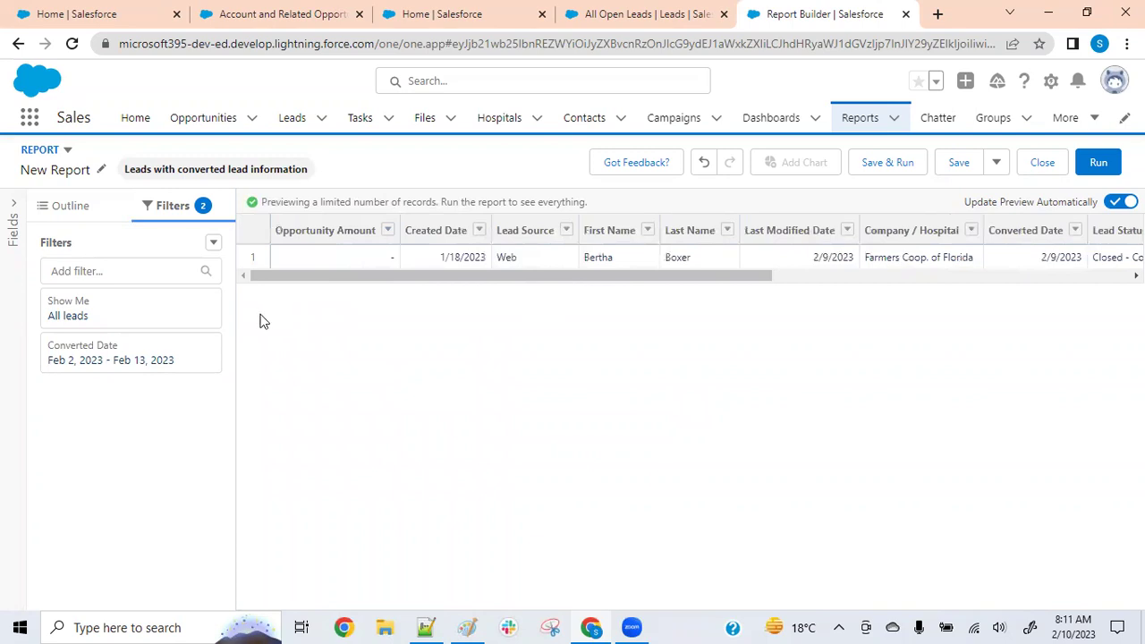
pyautogui.click(632, 13)
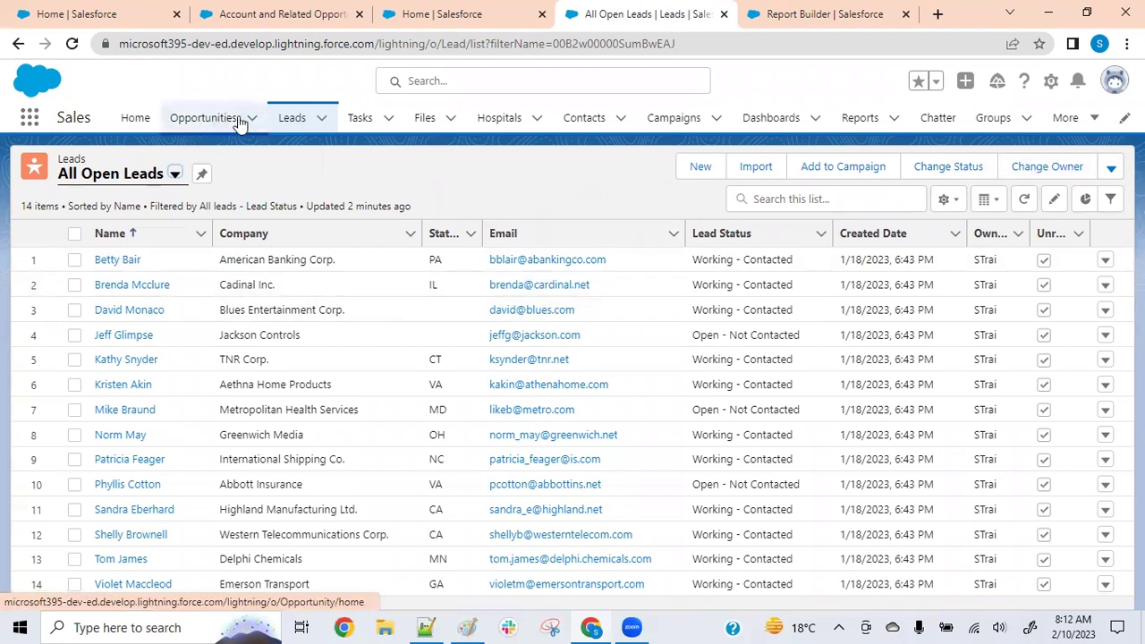
# Browse the Hospitals and Opportunities lists, then show Contacts' Recently Viewed list with one contact
pyautogui.click(501, 126)
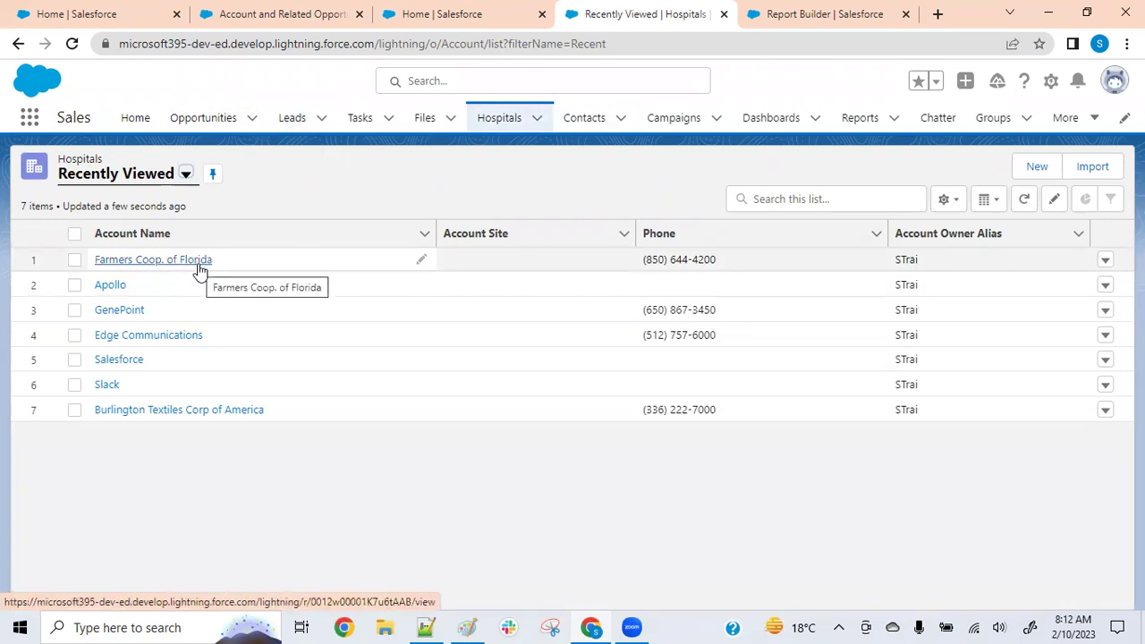
pyautogui.click(186, 130)
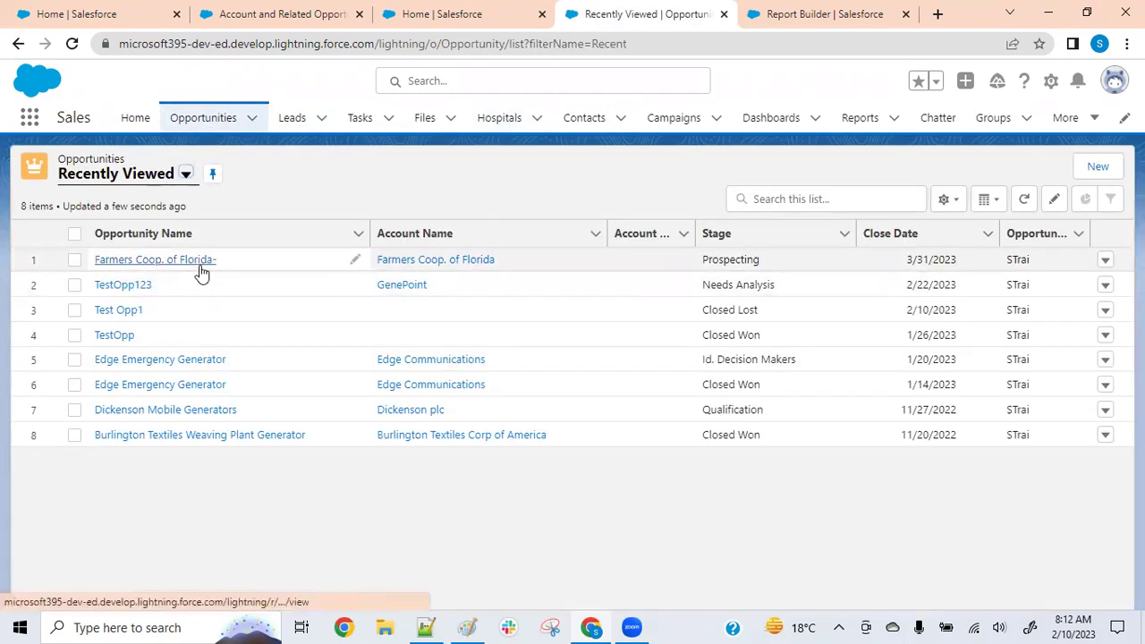
pyautogui.click(583, 127)
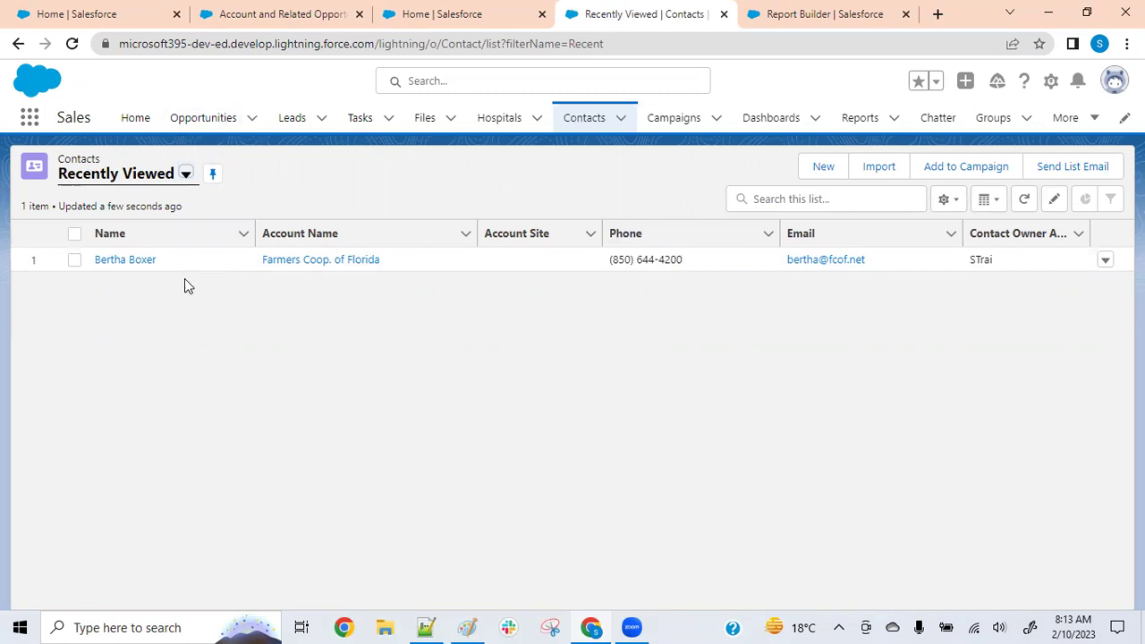
# Go to the Leads tab, whose Recently Viewed list holds 0 items
pyautogui.click(292, 121)
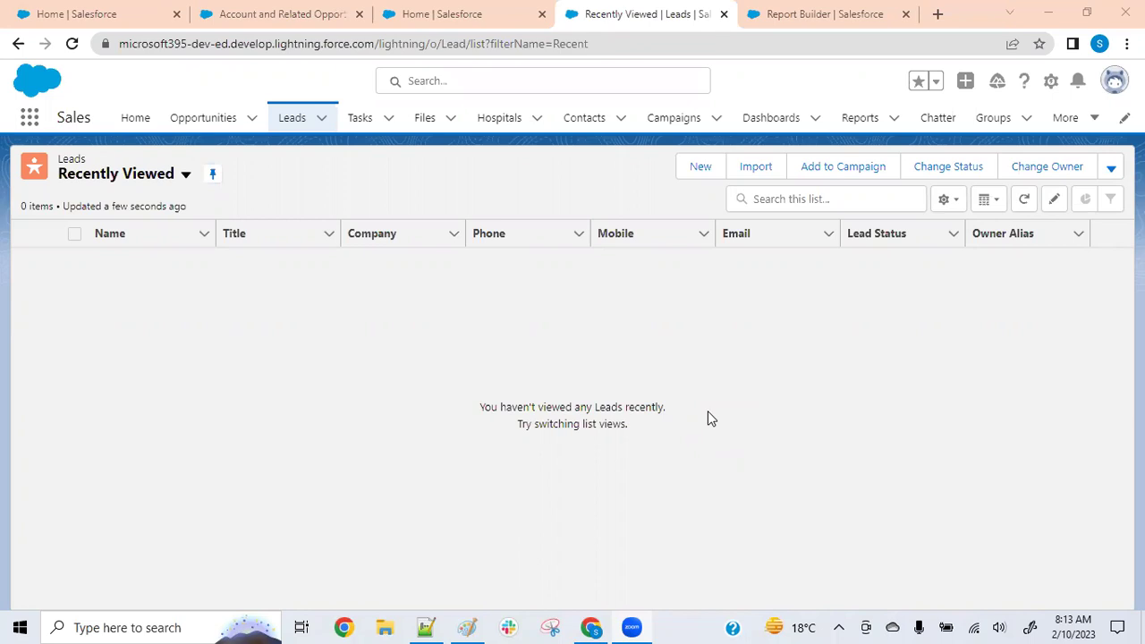
# Switch the Leads list to the All Open Leads view (14 leads) and open Setup in a new tab
pyautogui.click(296, 127)
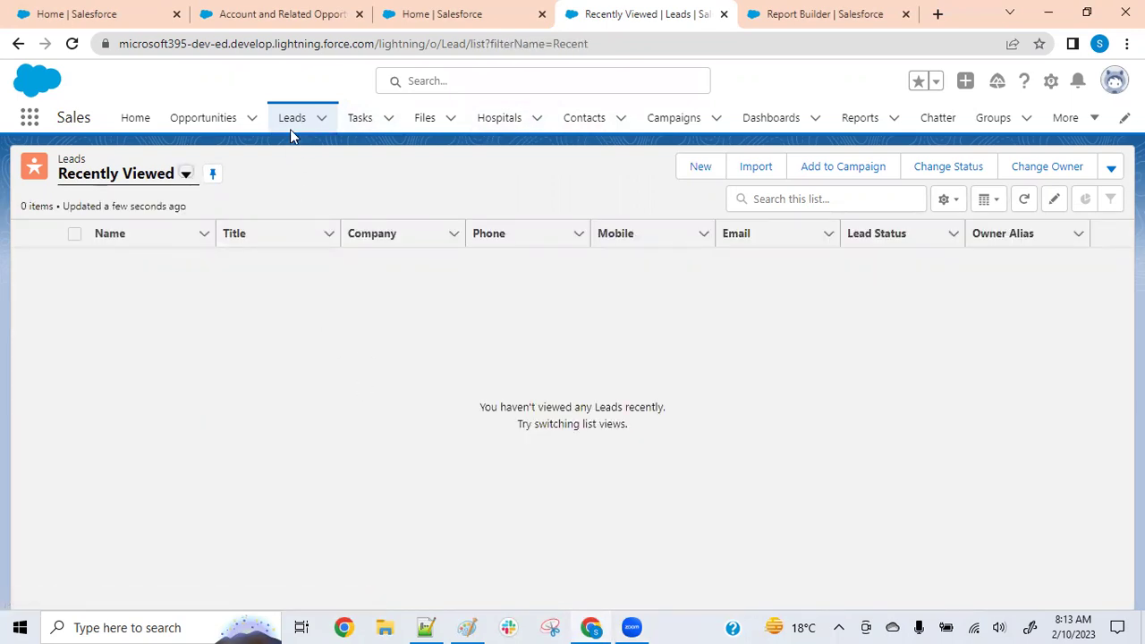
pyautogui.click(184, 176)
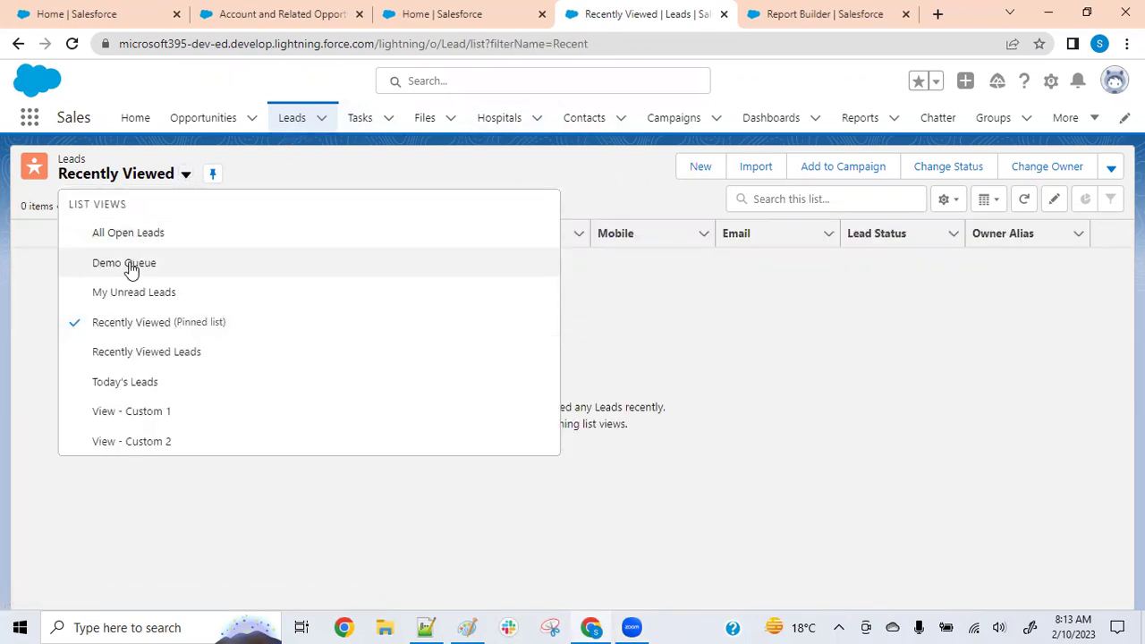
pyautogui.click(148, 234)
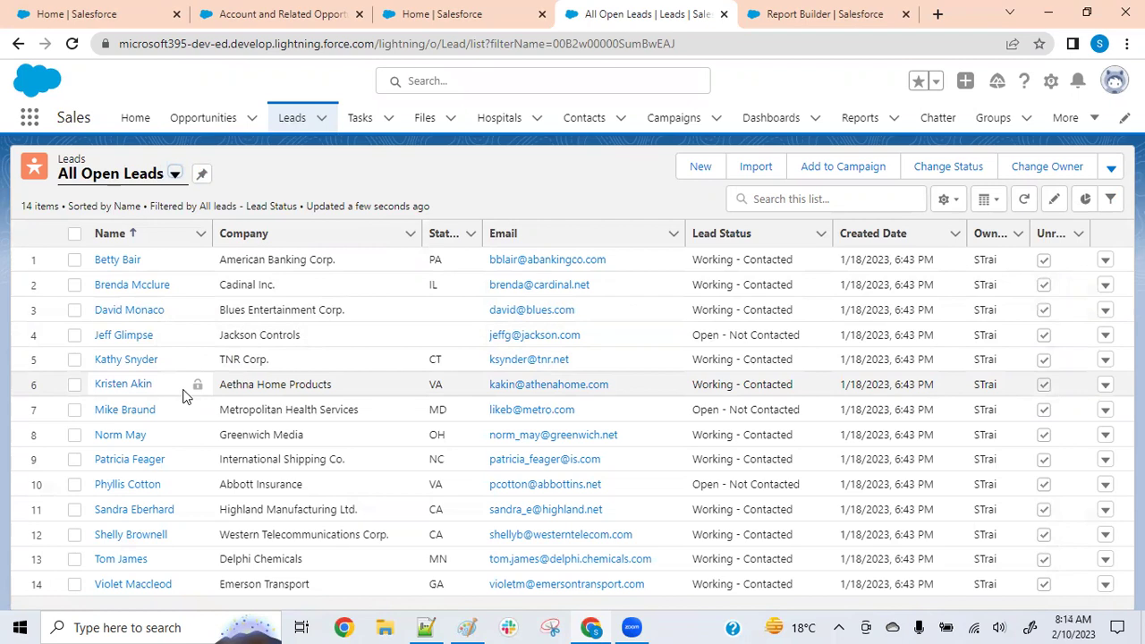
pyautogui.click(1052, 82)
pyautogui.click(981, 125)
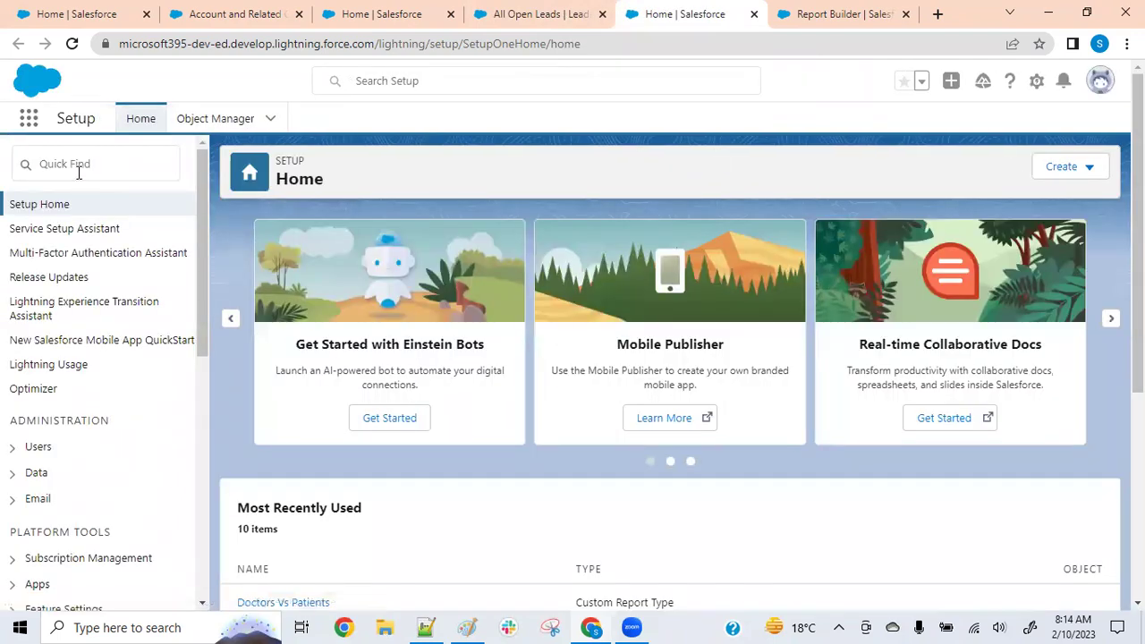
# Search Setup Quick Find for 'web' and open the Web-to-Lead settings for editing
pyautogui.click(69, 167)
pyautogui.write('web t')
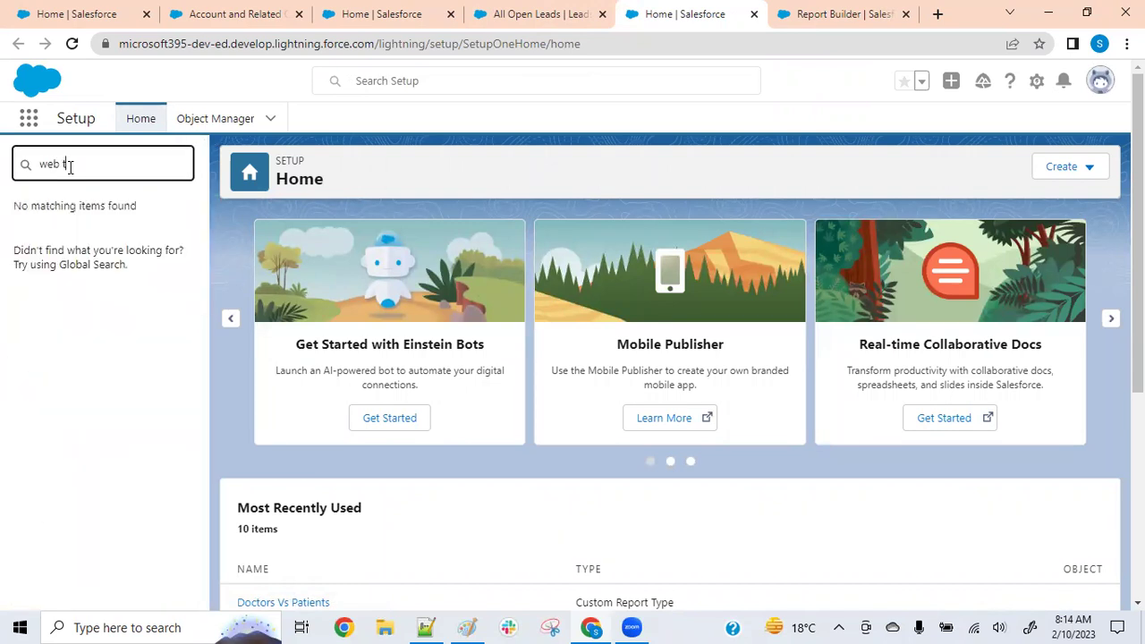
pyautogui.press('BackSpace')
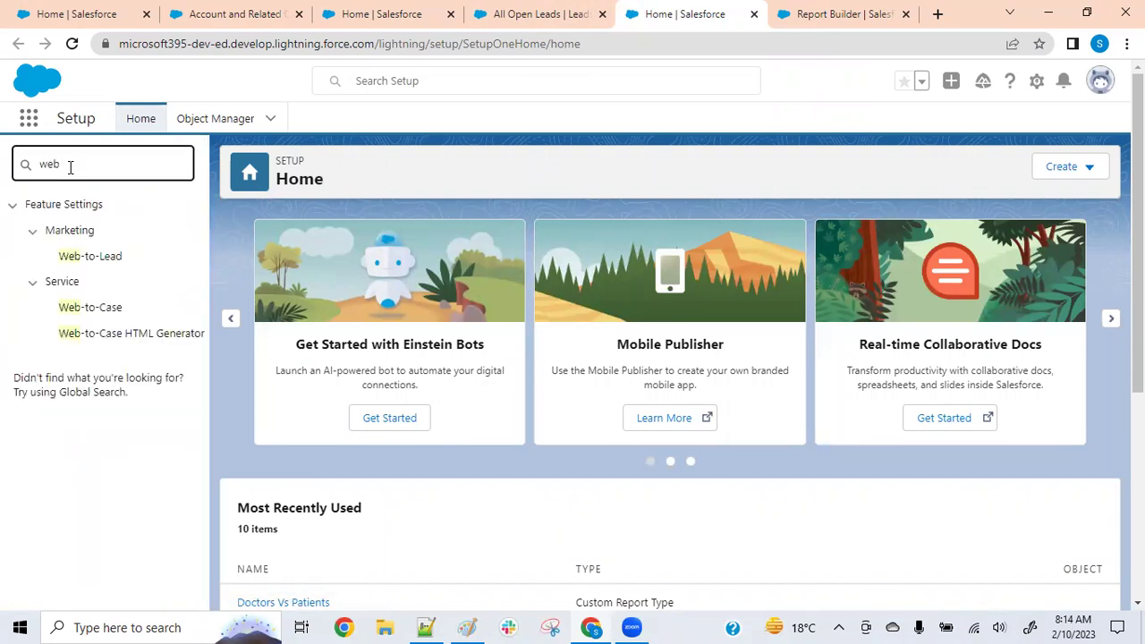
pyautogui.click(101, 266)
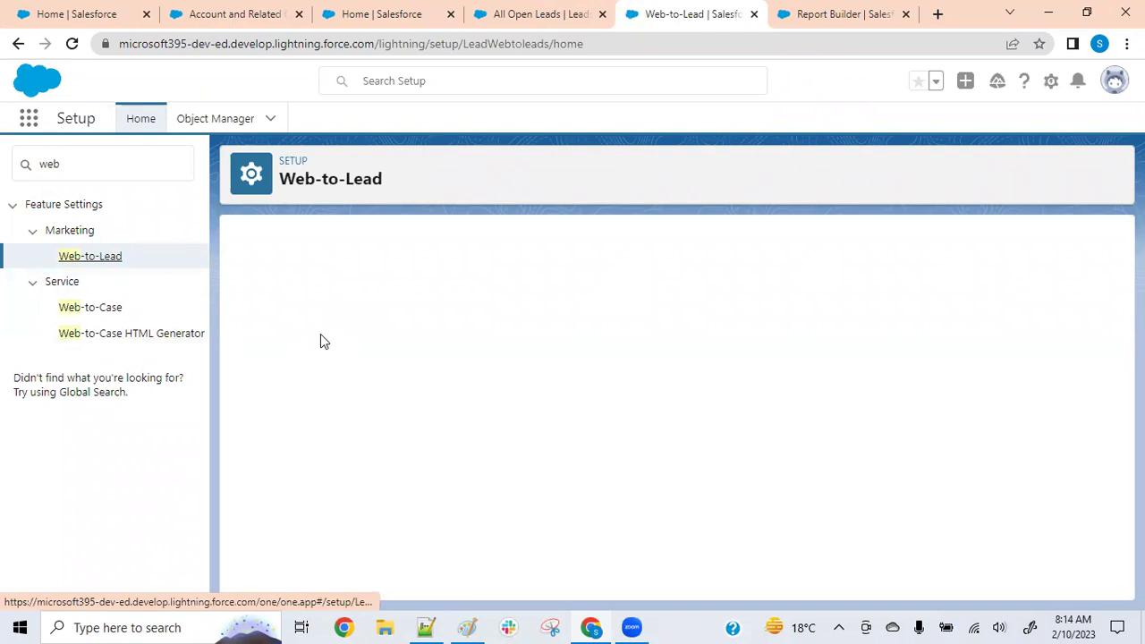
pyautogui.scroll(-2, 527, 397)
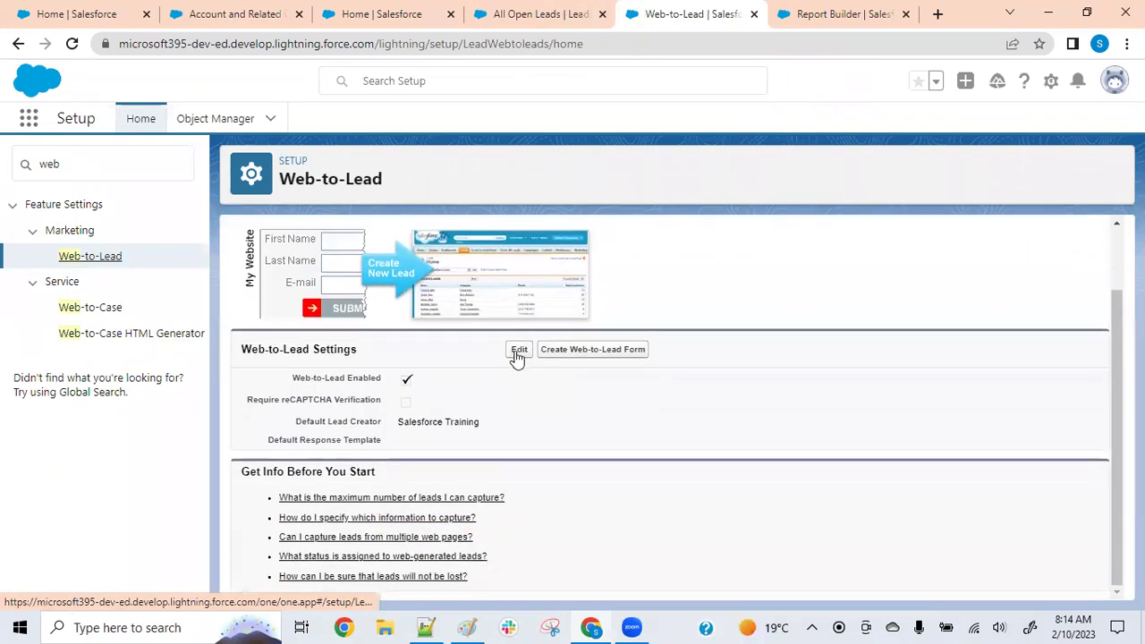
pyautogui.click(519, 352)
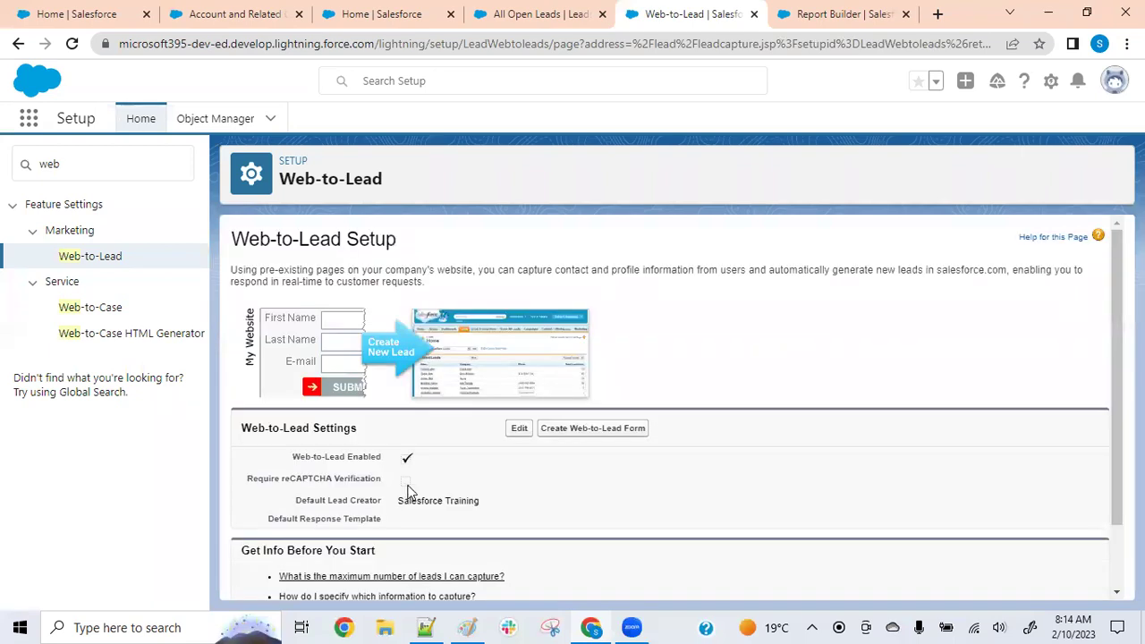
pyautogui.scroll(-1, 528, 472)
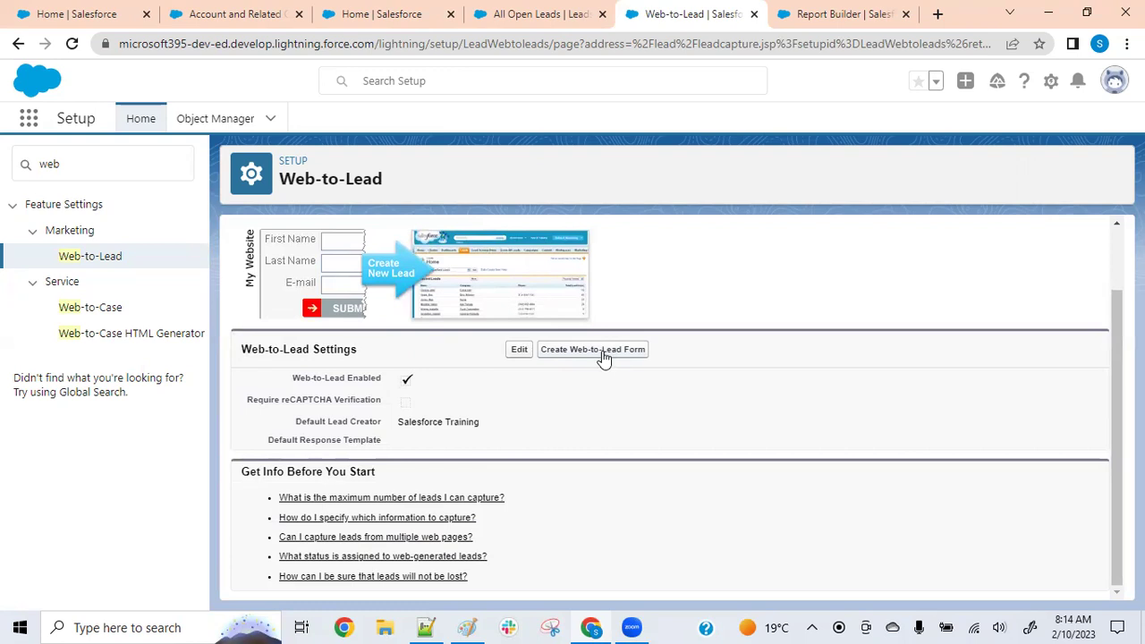
pyautogui.click(600, 352)
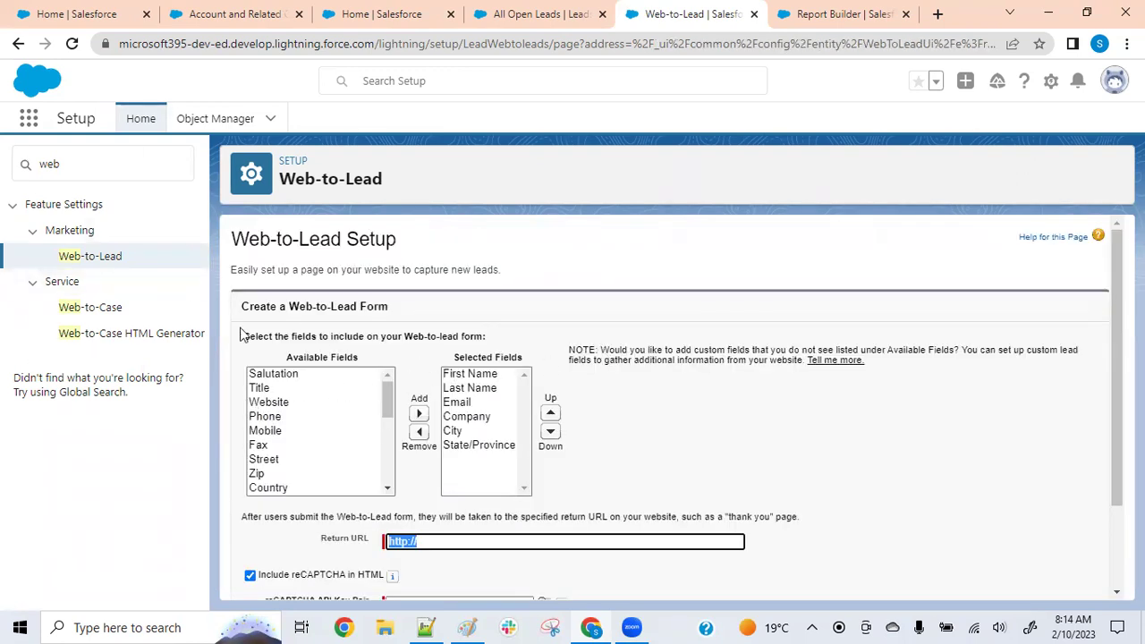
pyautogui.moveTo(260, 239); pyautogui.dragTo(397, 240)
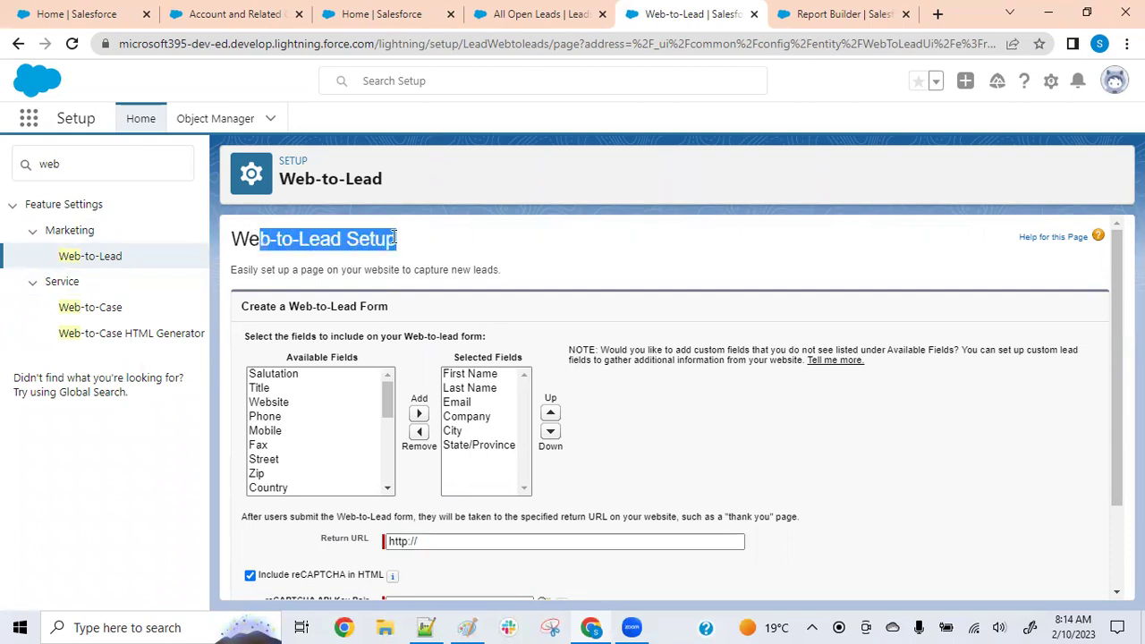
pyautogui.scroll(-2, 537, 403)
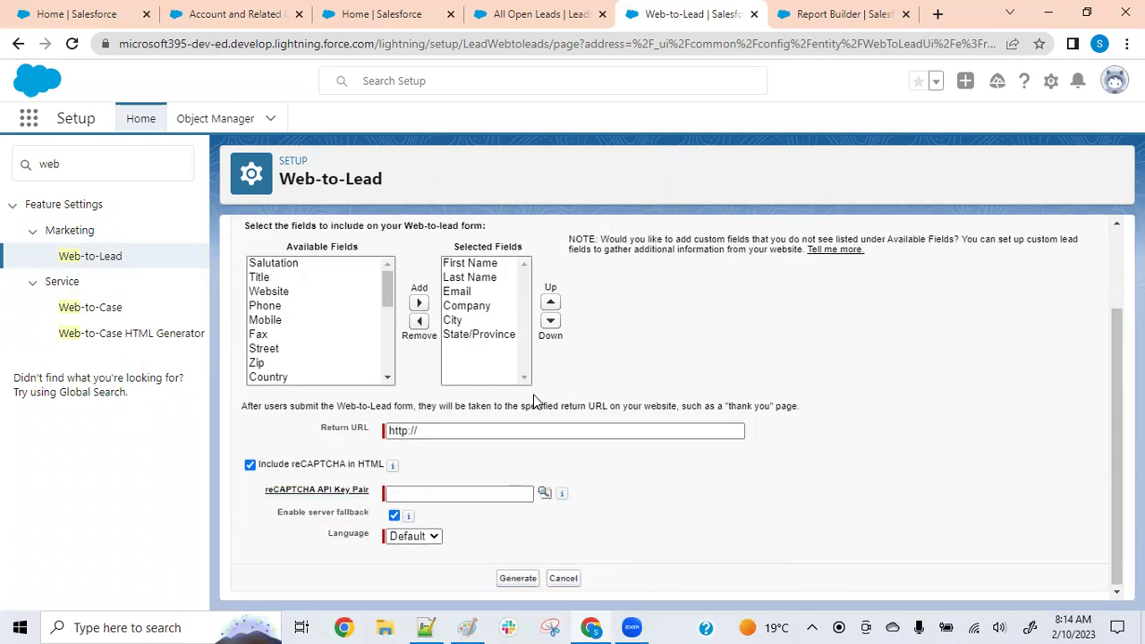
pyautogui.scroll(-5, 286, 291)
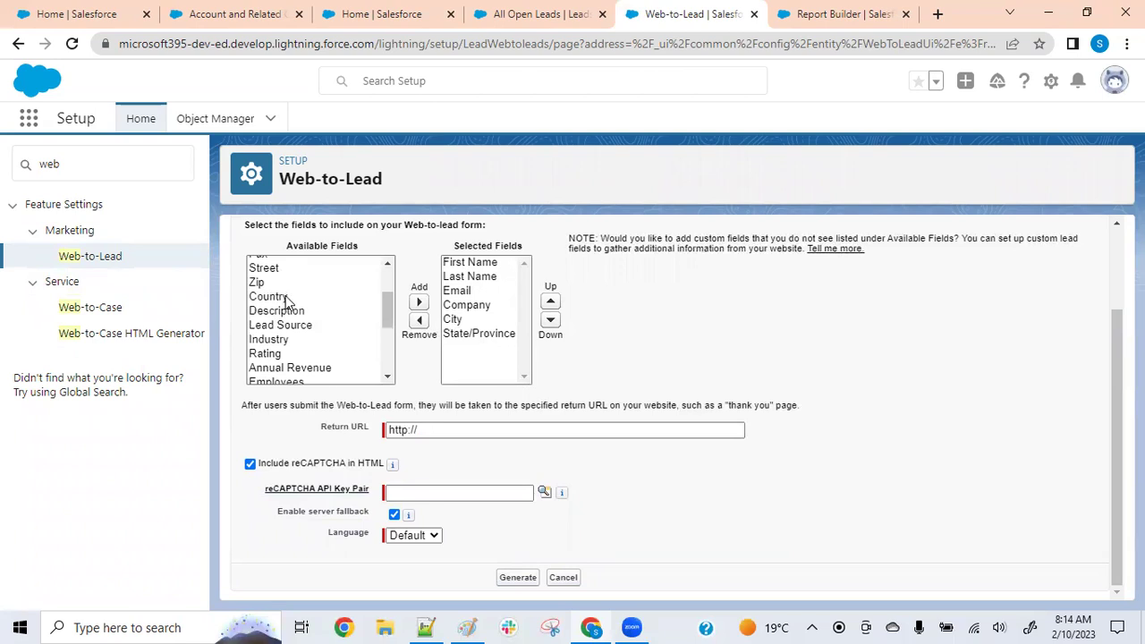
pyautogui.scroll(5, 293, 320)
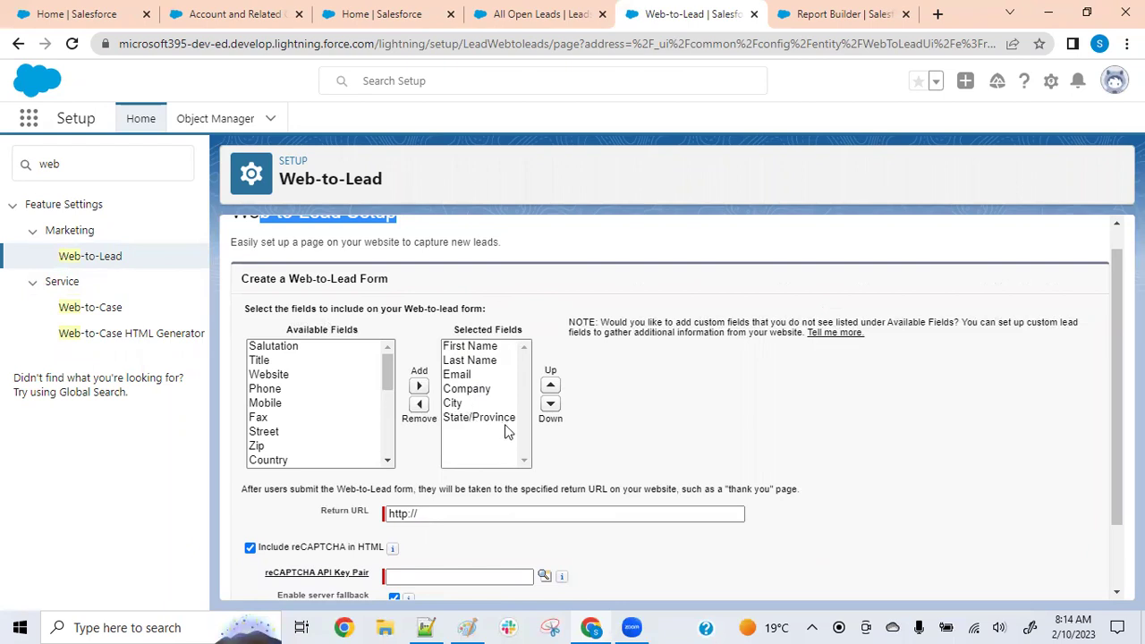
pyautogui.scroll(-2, 465, 349)
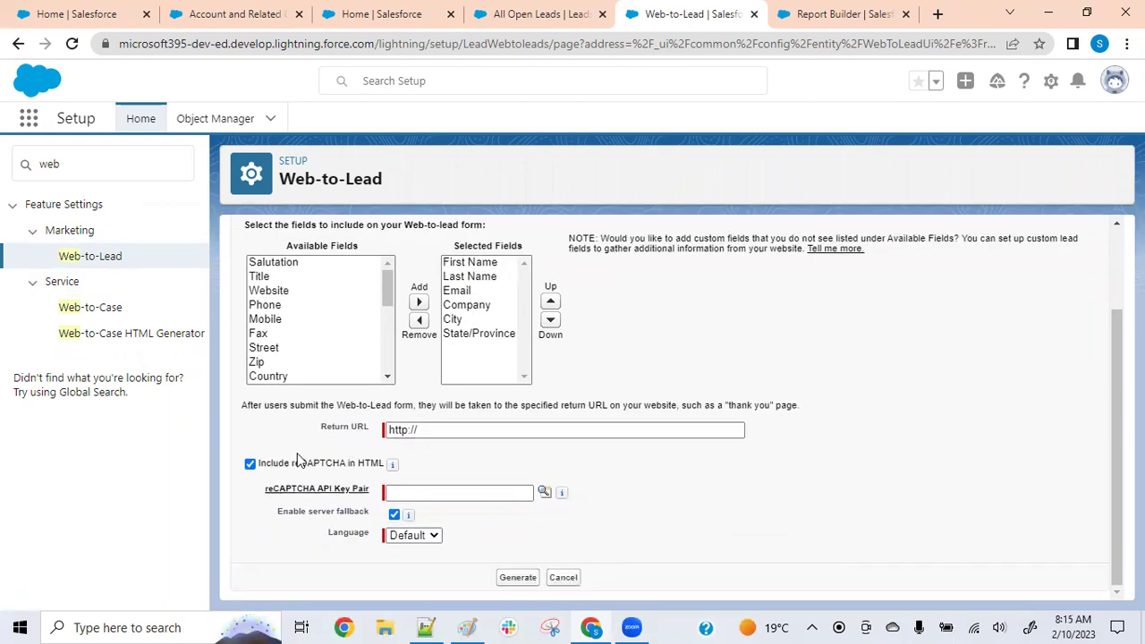
pyautogui.click(251, 464)
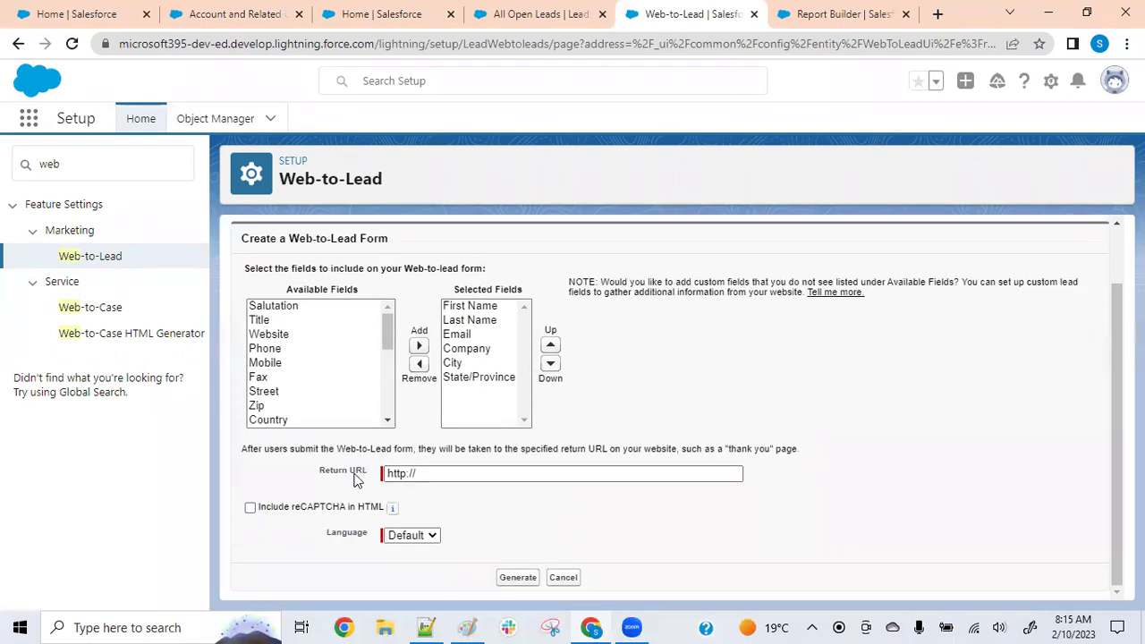
pyautogui.click(439, 473)
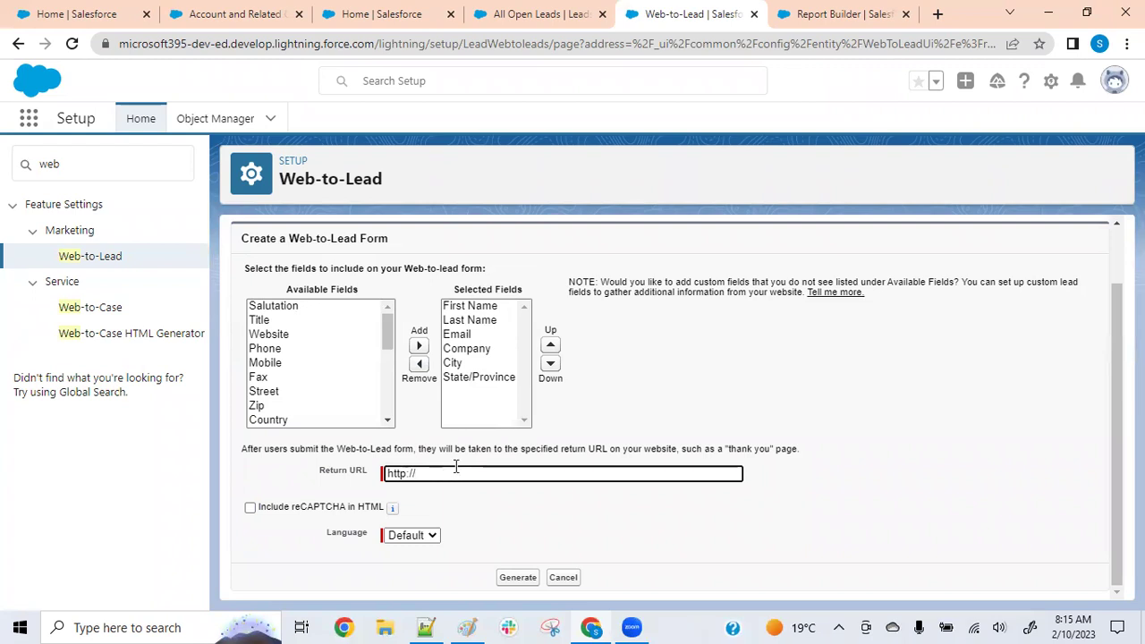
pyautogui.write('www.google.com')
pyautogui.click(513, 510)
pyautogui.click(513, 578)
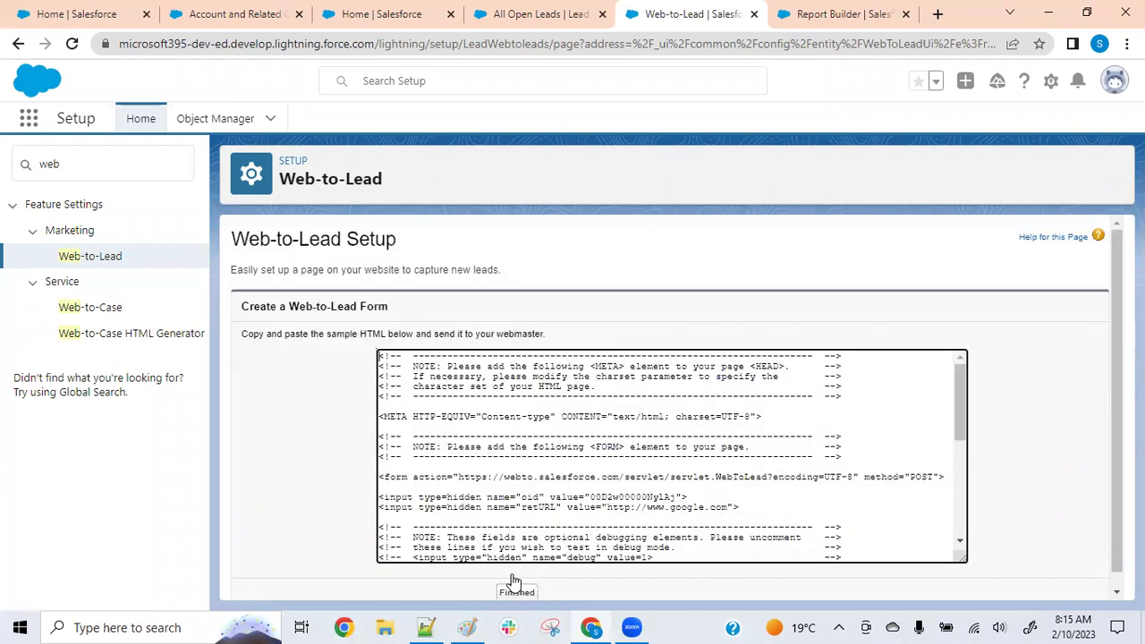
# Select and copy all the generated Web-to-Lead HTML, then switch to Notepad++
pyautogui.scroll(-3, 543, 415)
pyautogui.scroll(-2, 541, 415)
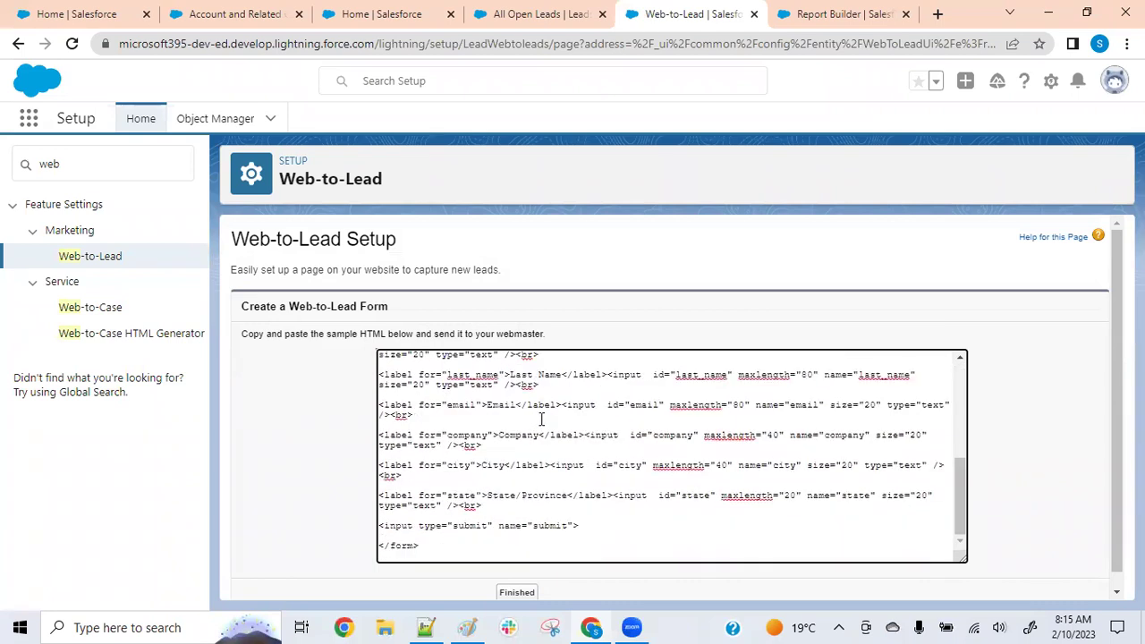
pyautogui.scroll(2, 662, 452)
pyautogui.click(672, 452)
pyautogui.scroll(2, 680, 447)
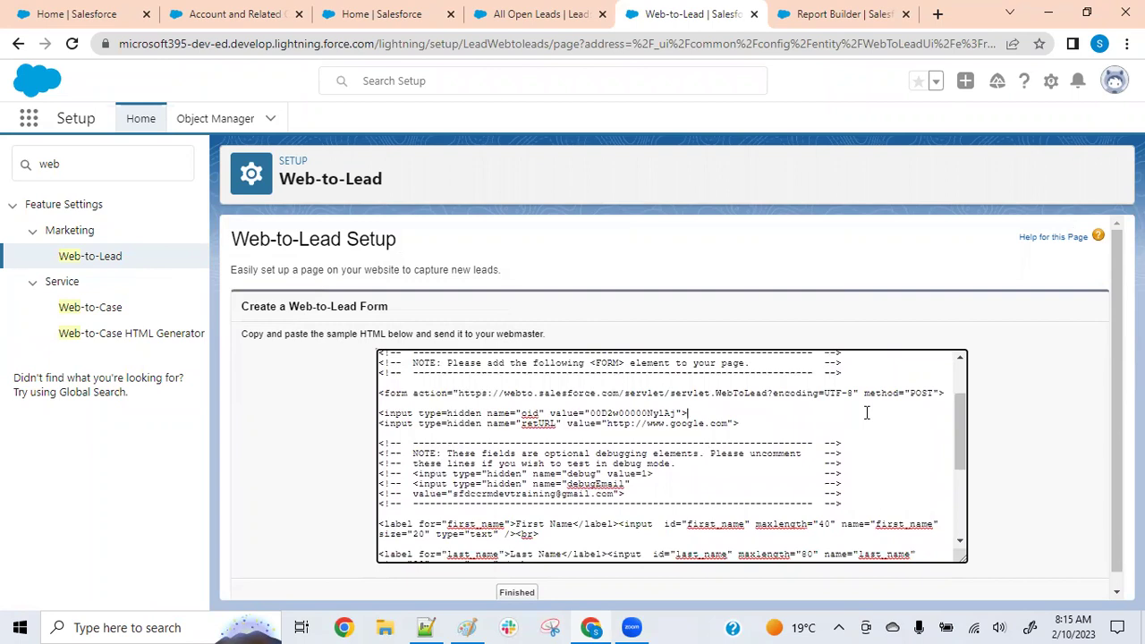
pyautogui.hotkey('ctrl', 'a')
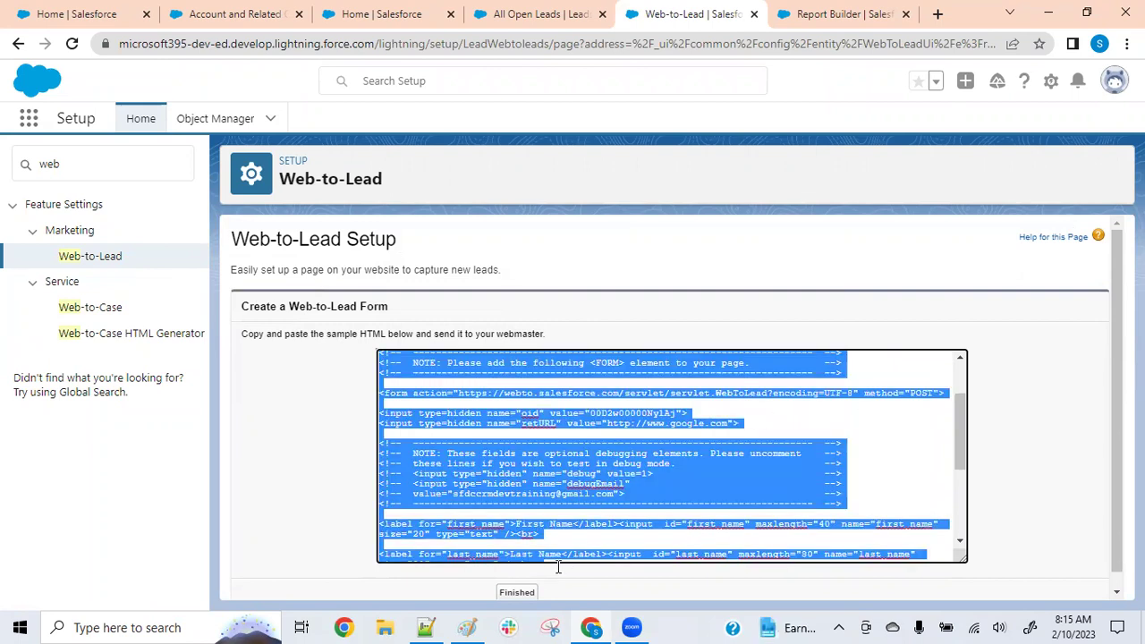
pyautogui.click(428, 627)
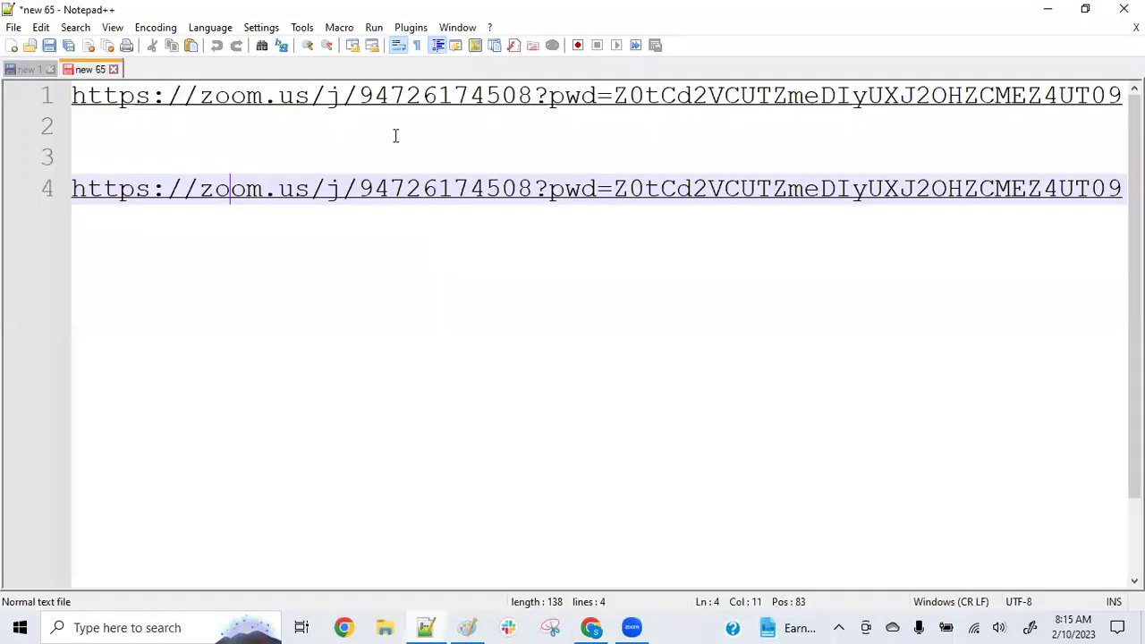
# Paste the copied Web-to-Lead HTML into the empty new 2 document
pyautogui.click(159, 69)
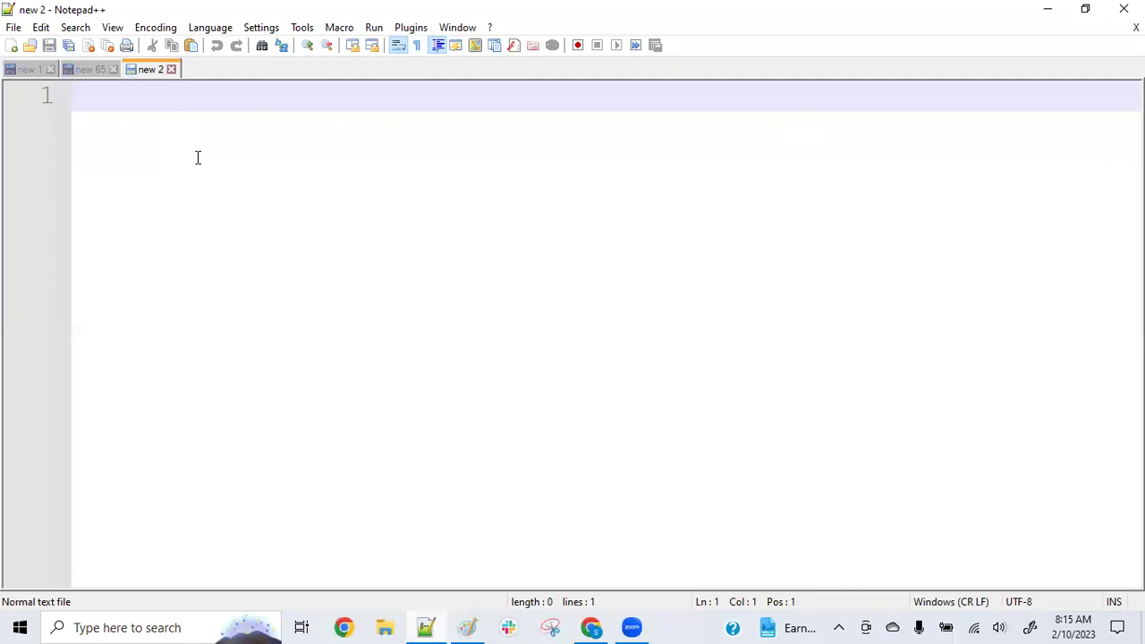
pyautogui.hotkey('ctrl', 'v')
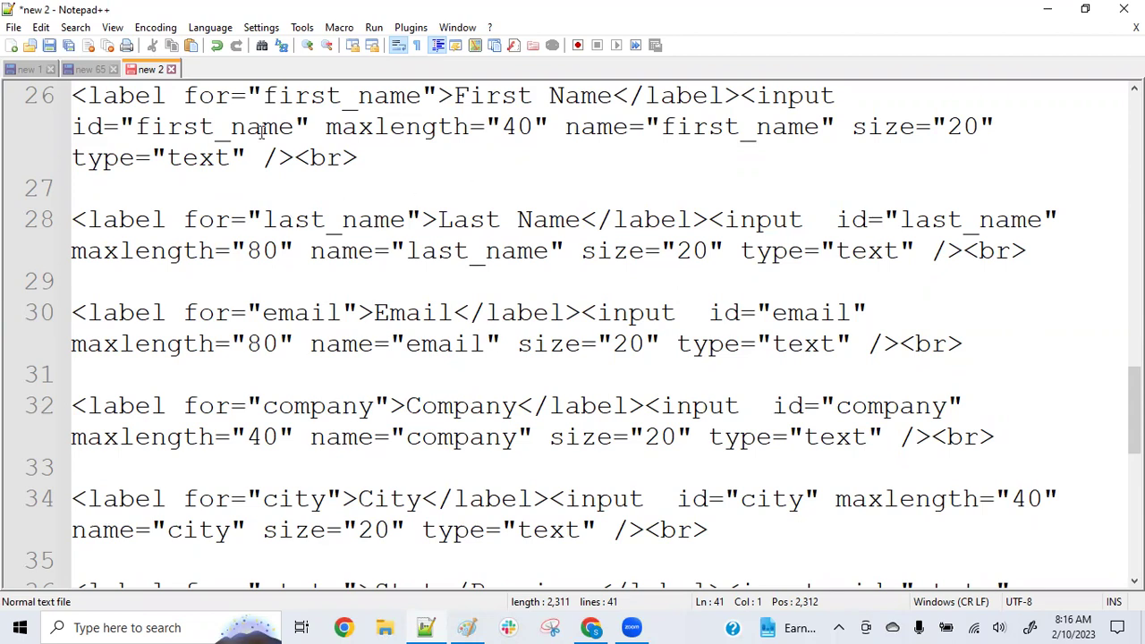
# Save the new 2 document to the Desktop as webtolead.html
pyautogui.rightClick(143, 72)
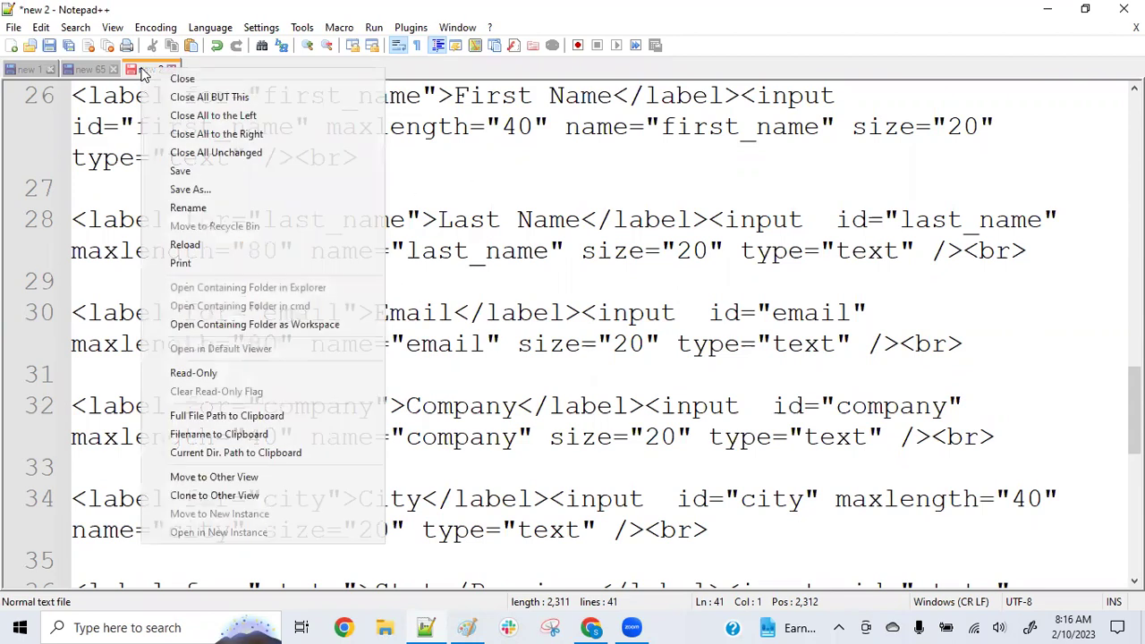
pyautogui.click(201, 175)
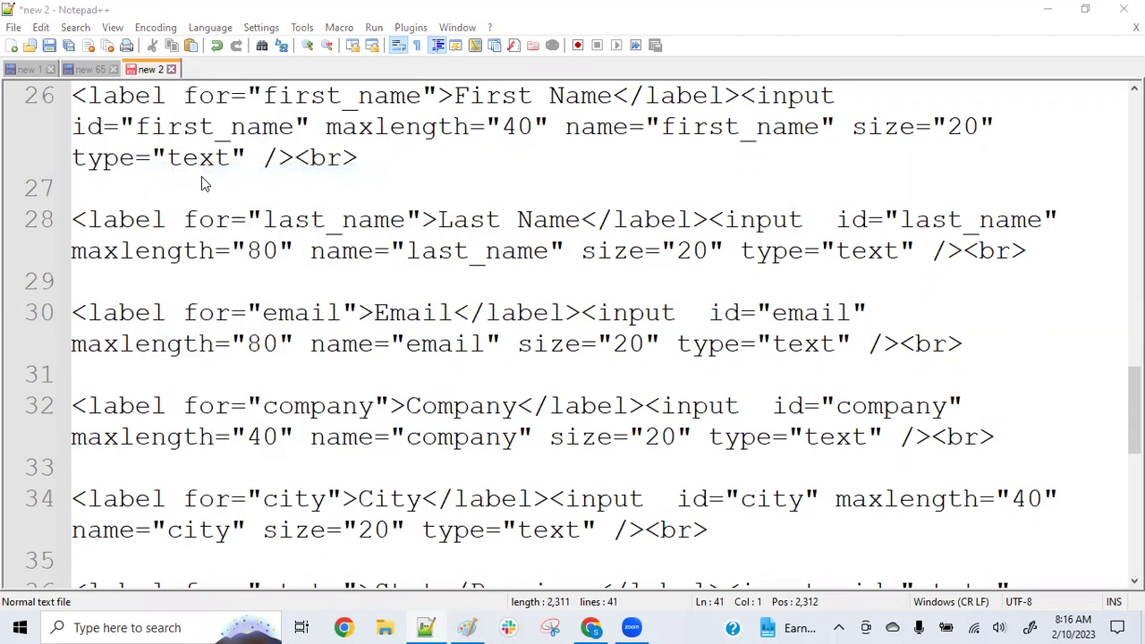
pyautogui.scroll(-4, 129, 215)
pyautogui.scroll(3, 130, 221)
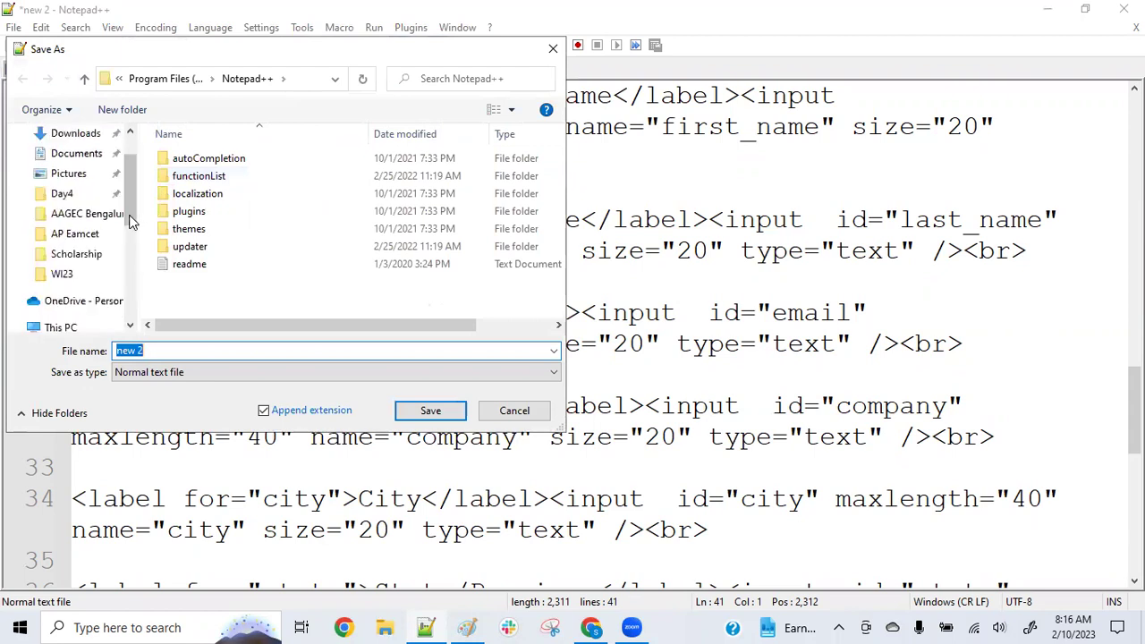
pyautogui.scroll(2, 129, 183)
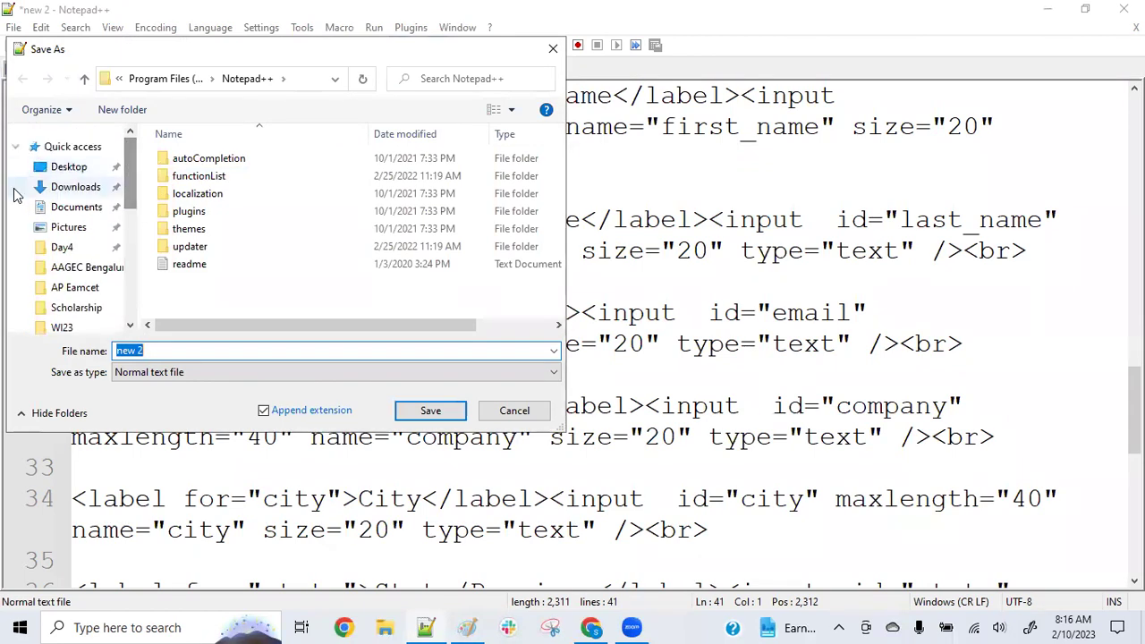
pyautogui.click(50, 172)
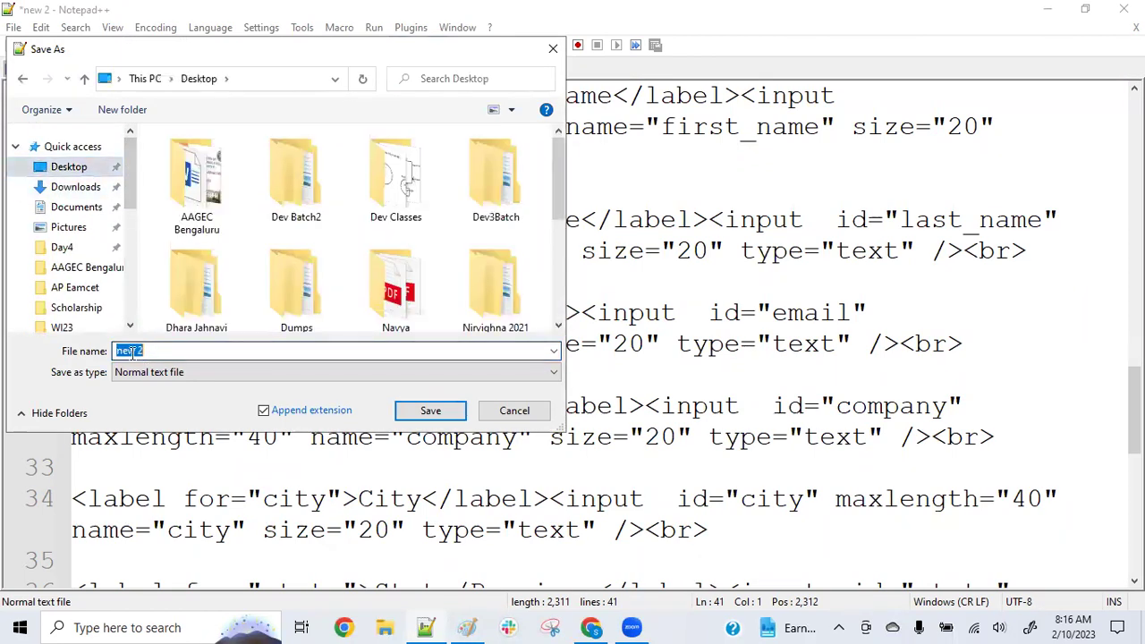
pyautogui.write('webto')
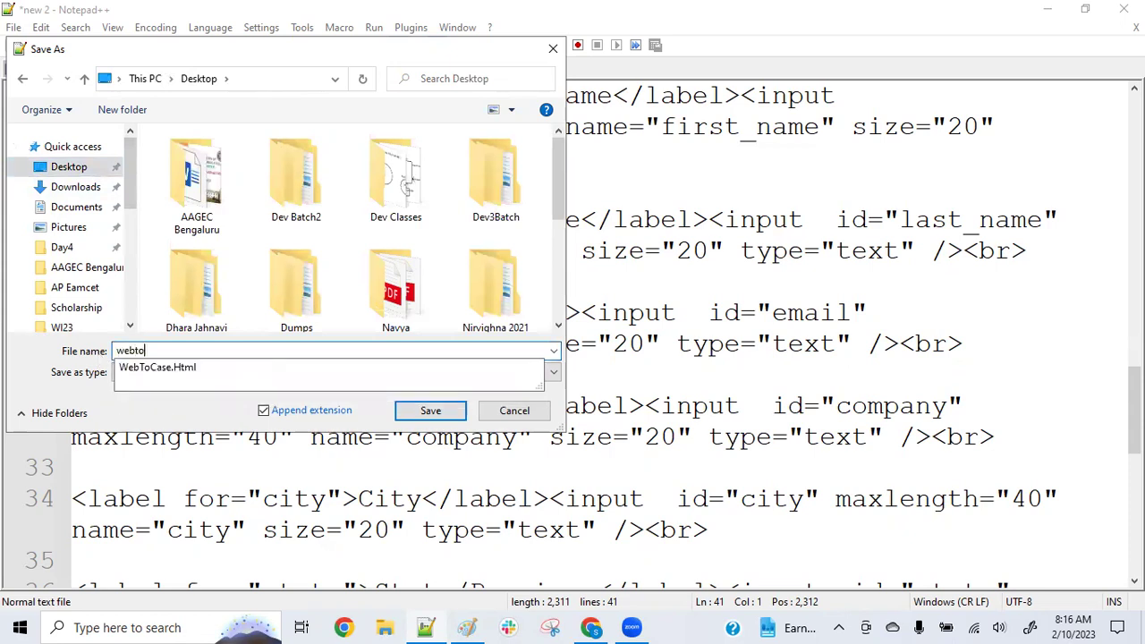
pyautogui.write('lead')
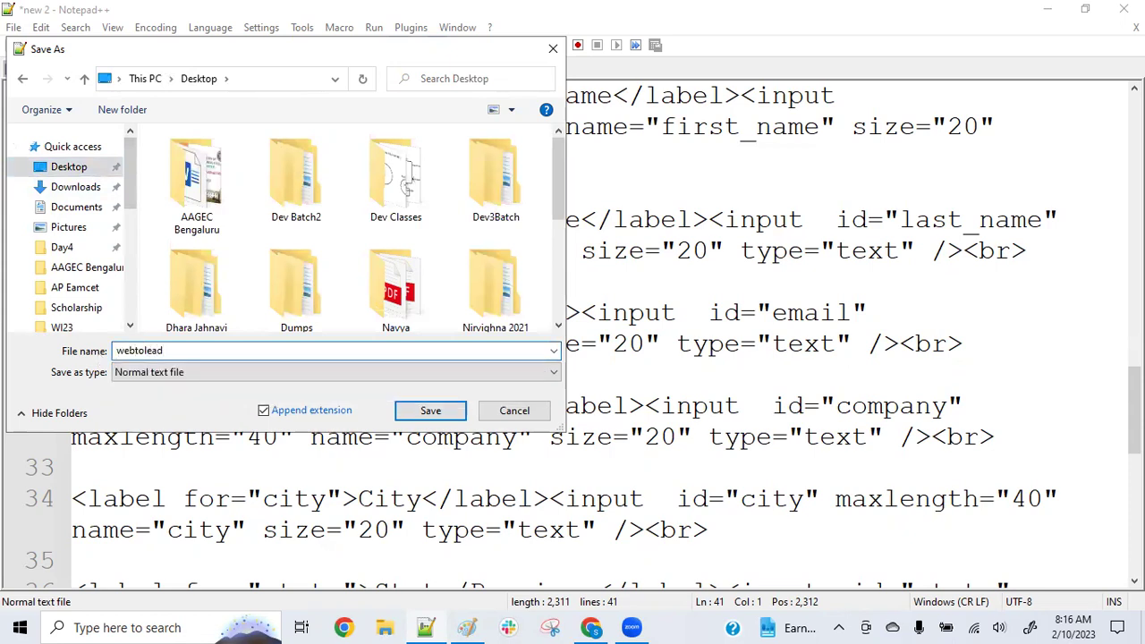
pyautogui.write('.html')
pyautogui.click(430, 411)
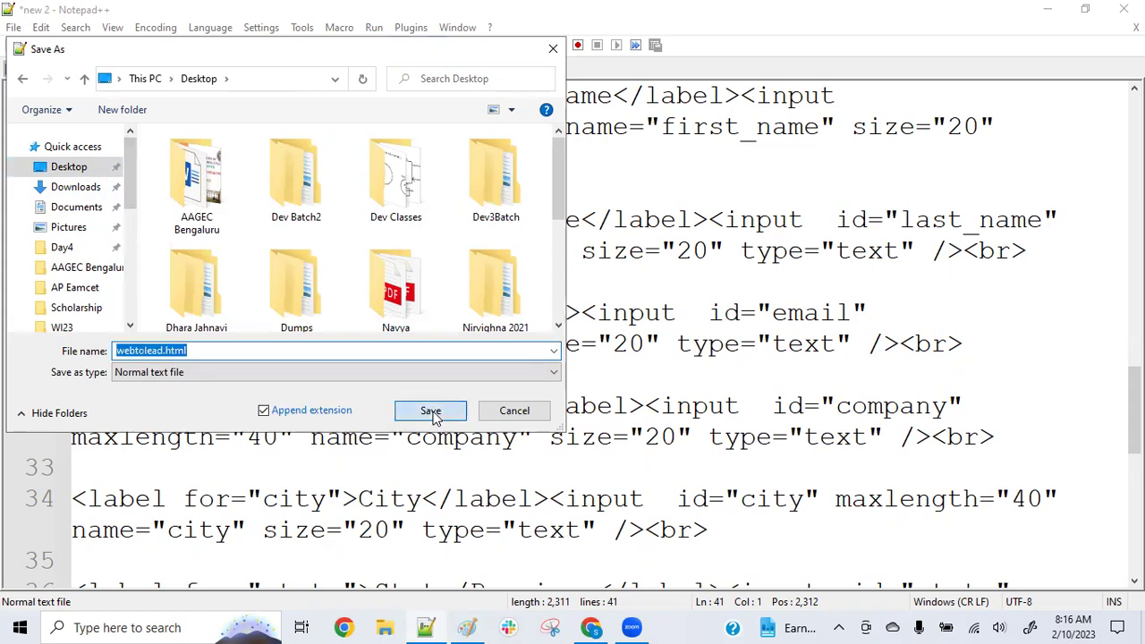
# Minimize Notepad++, Chrome and Paint to reveal the desktop
pyautogui.click(1049, 10)
pyautogui.click(1051, 12)
pyautogui.click(1042, 12)
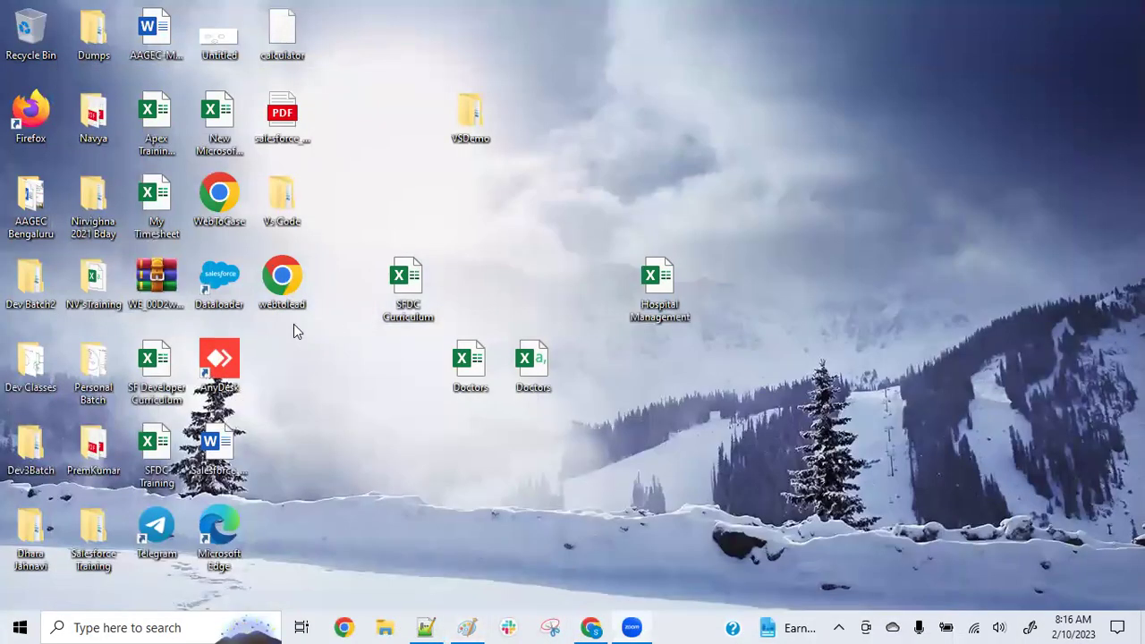
# Open webtolead.html from the desktop in Chrome to show the blank lead form
pyautogui.click(284, 283)
pyautogui.doubleClick(285, 283)
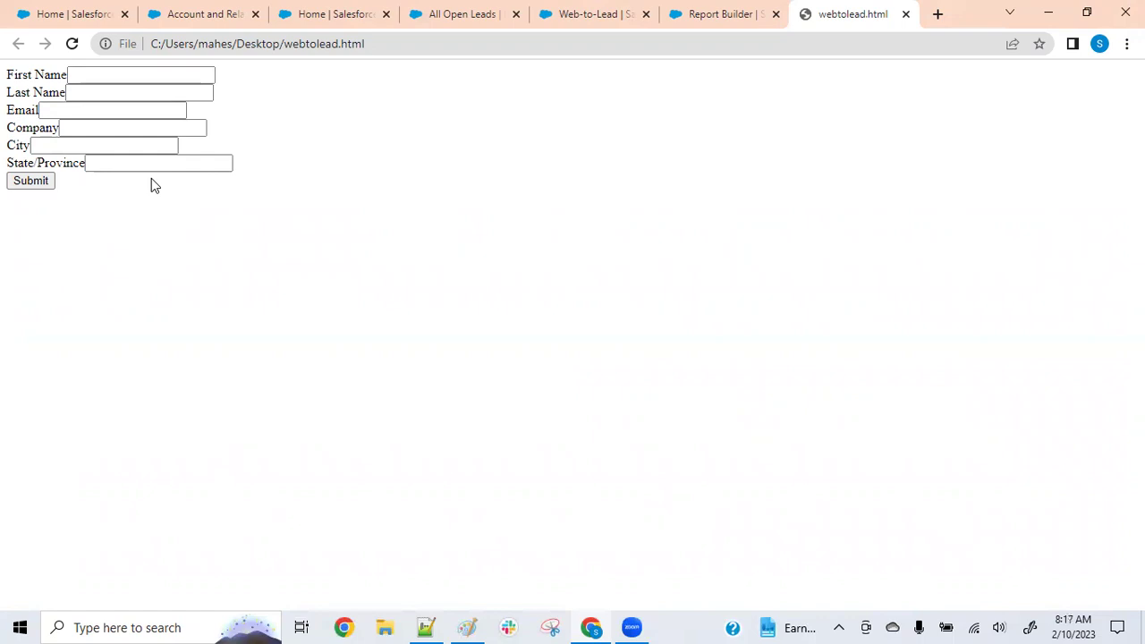
pyautogui.click(438, 625)
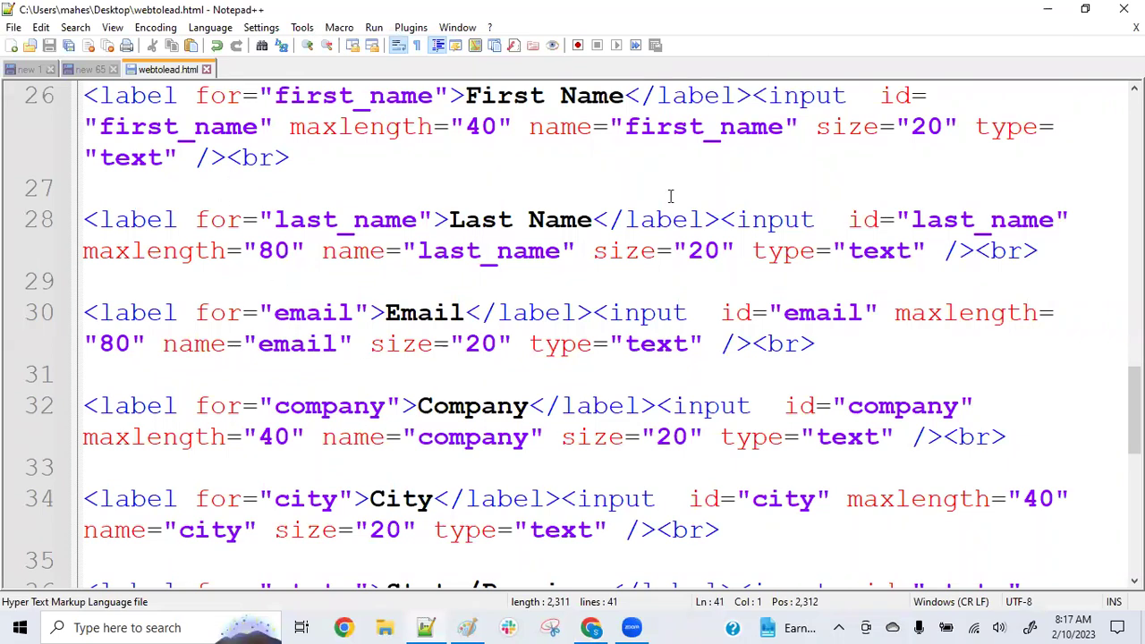
pyautogui.click(1048, 9)
pyautogui.click(112, 76)
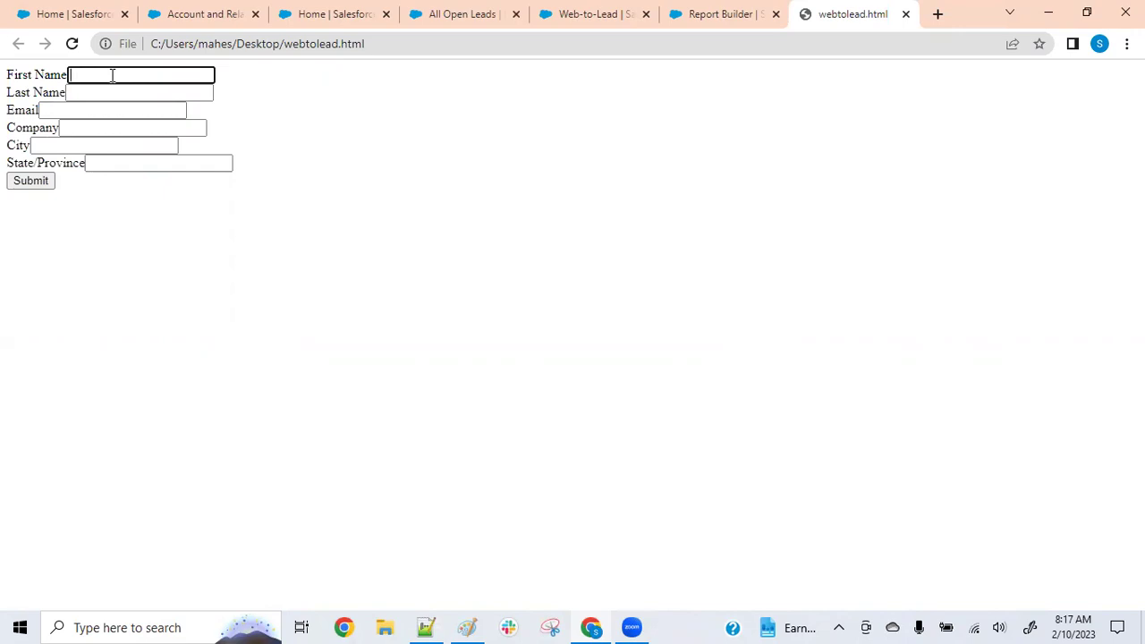
pyautogui.click(427, 626)
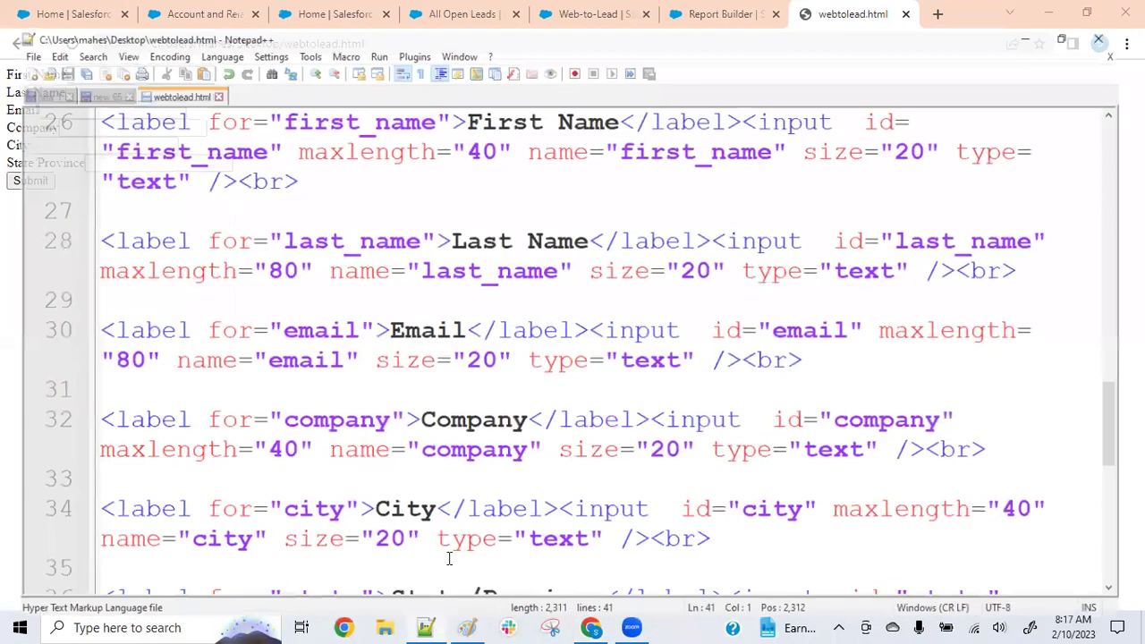
pyautogui.click(378, 365)
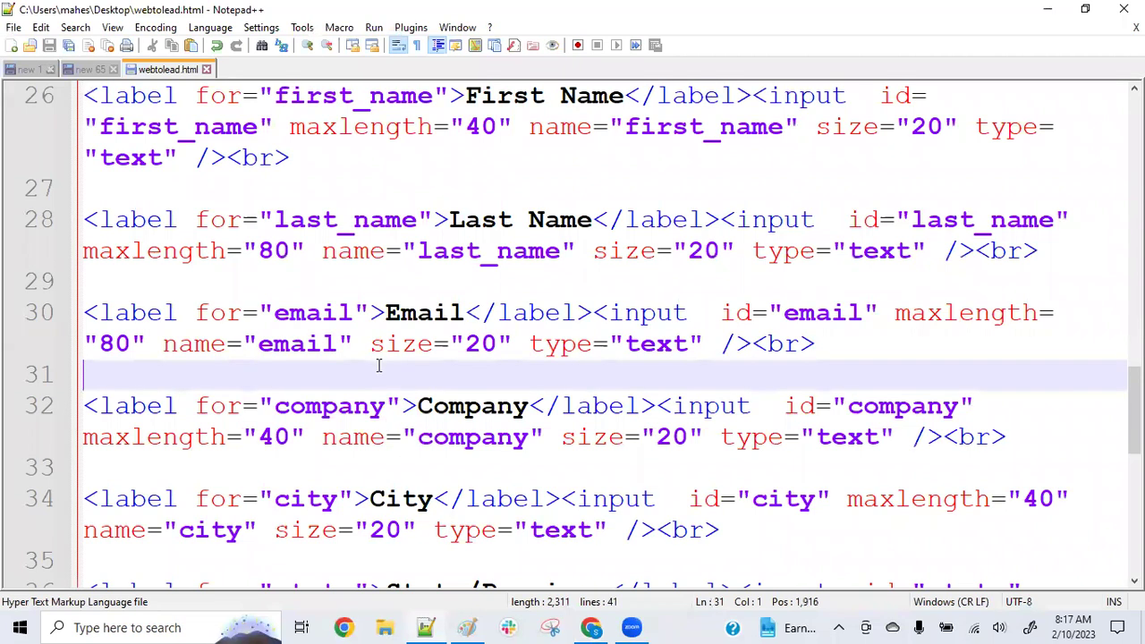
pyautogui.hotkey('ctrl', 'a')
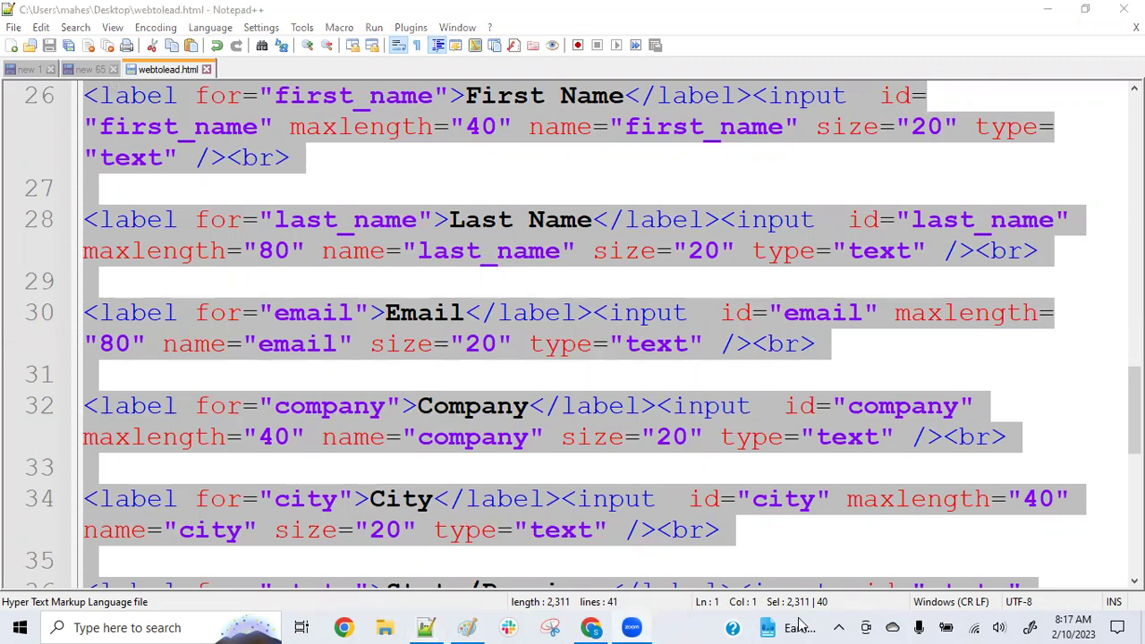
pyautogui.scroll(-5, 224, 350)
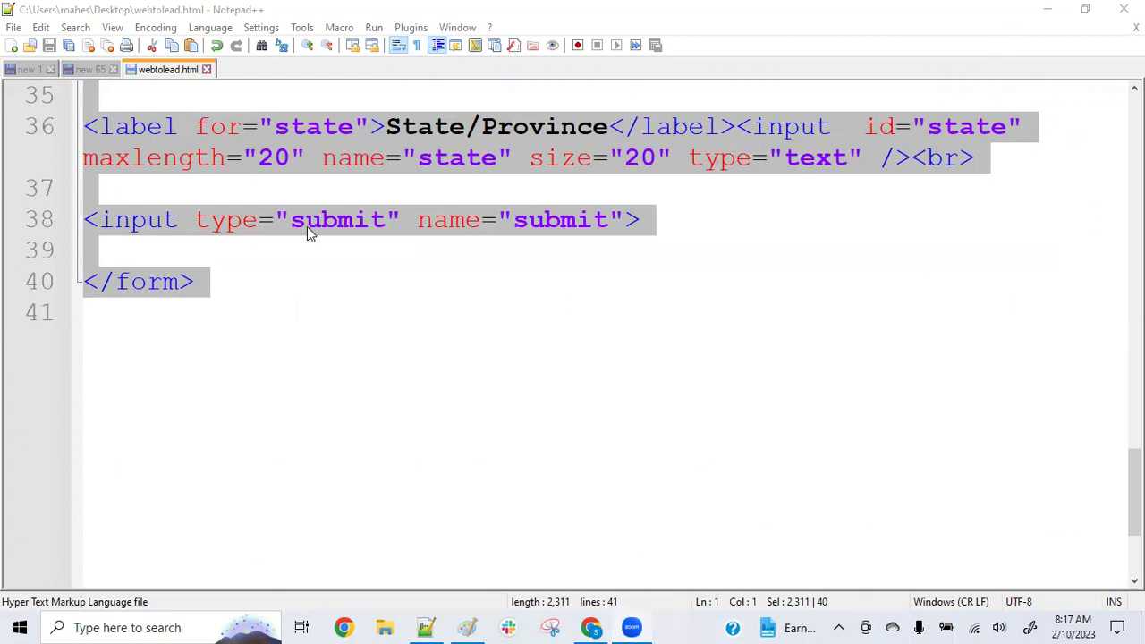
pyautogui.click(1050, 20)
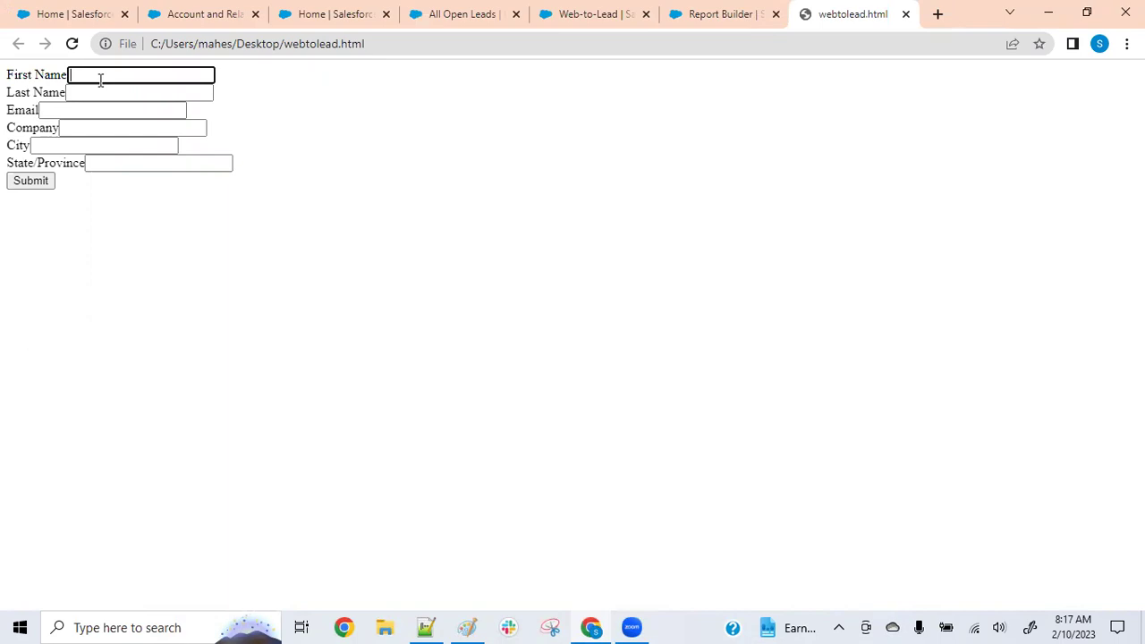
# Enter the lead's first name, last name and e-mail address in the form
pyautogui.write('Dhiraj')
pyautogui.press('BackSpace')
pyautogui.press('BackSpace')
pyautogui.press('BackSpace')
pyautogui.press('BackSpace')
pyautogui.press('BackSpace')
pyautogui.press('Tab')
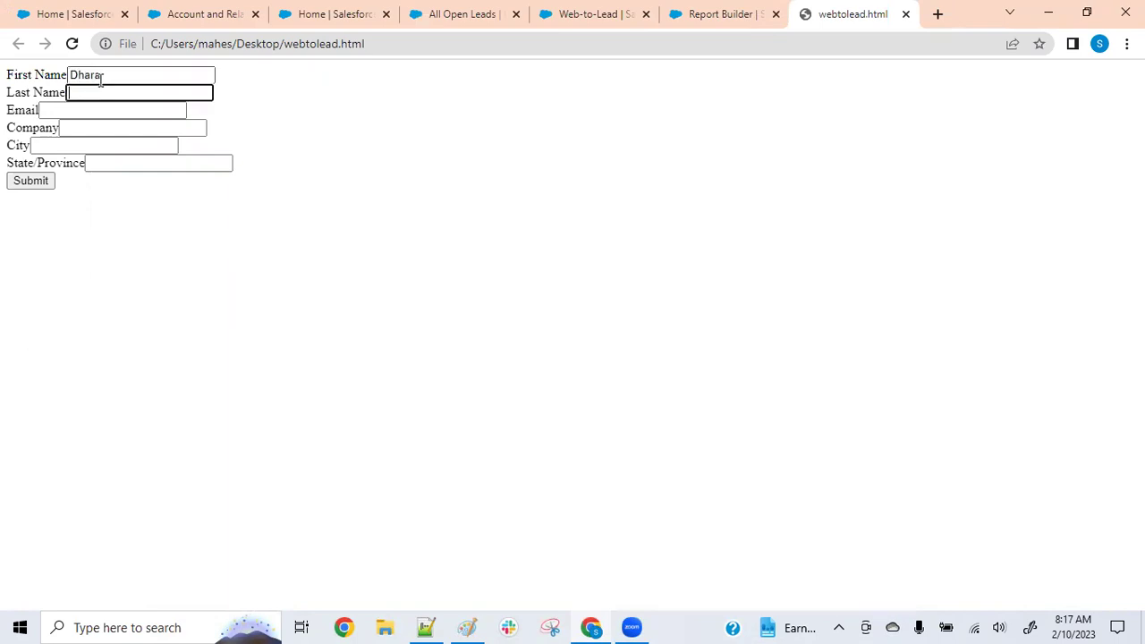
pyautogui.press('Tab')
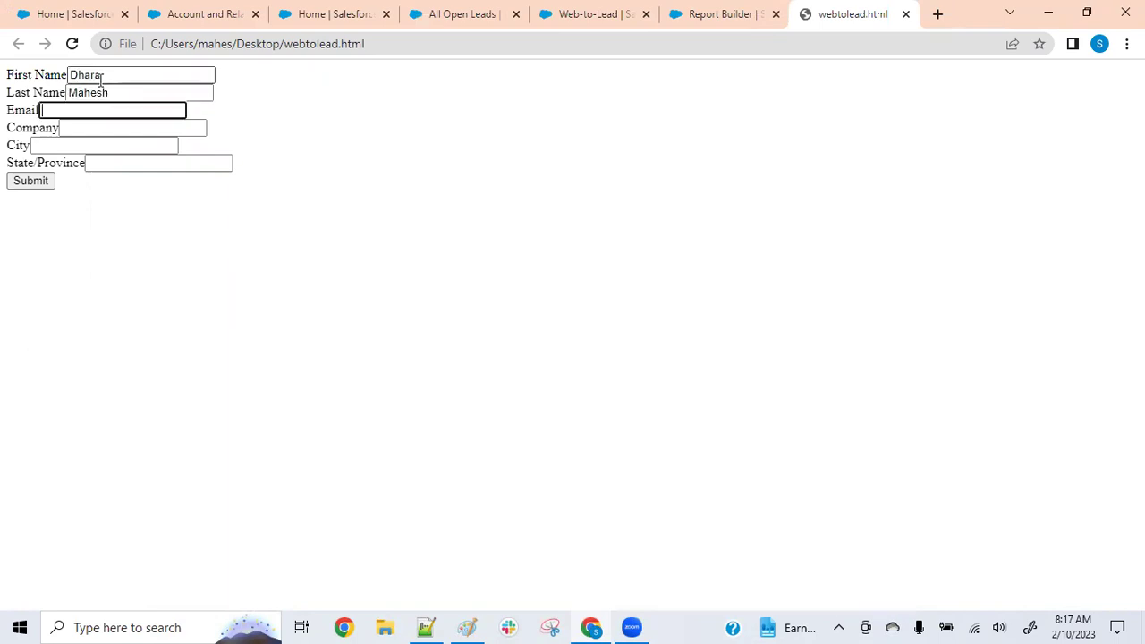
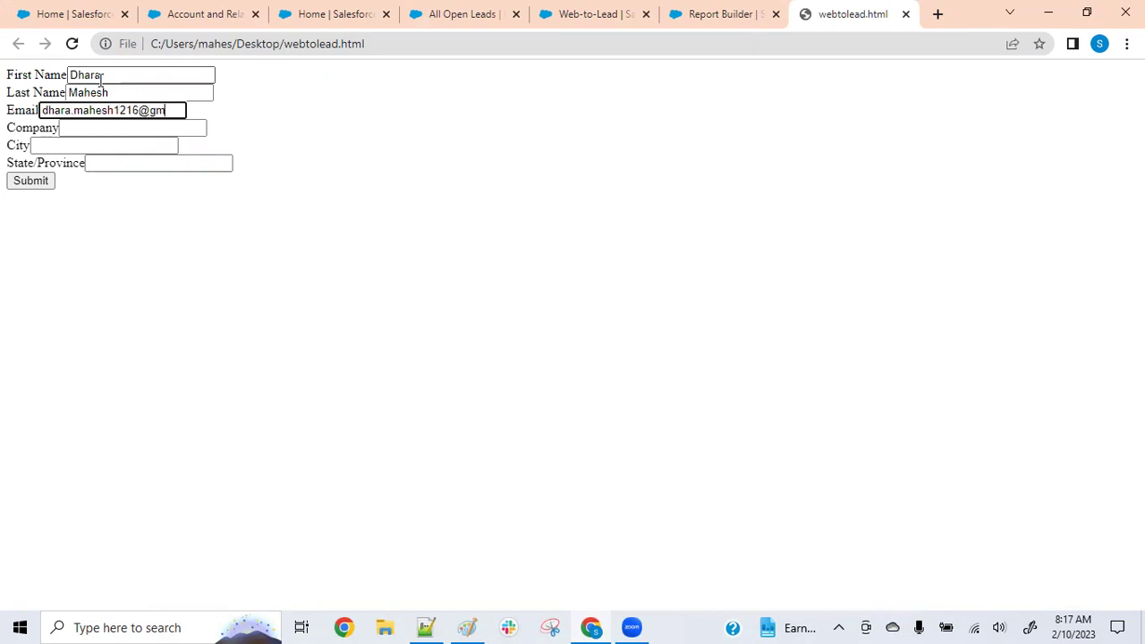
# Fill in company NQ, city Hyderabad and state TS, then submit the form
pyautogui.press('Tab')
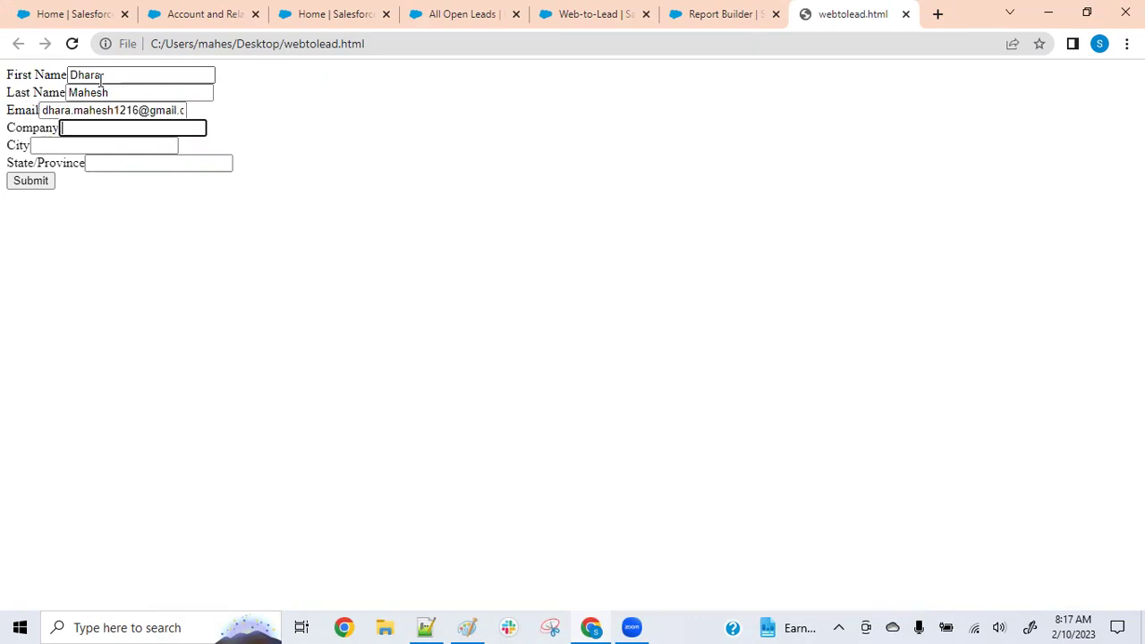
pyautogui.write('NQ')
pyautogui.press('Tab')
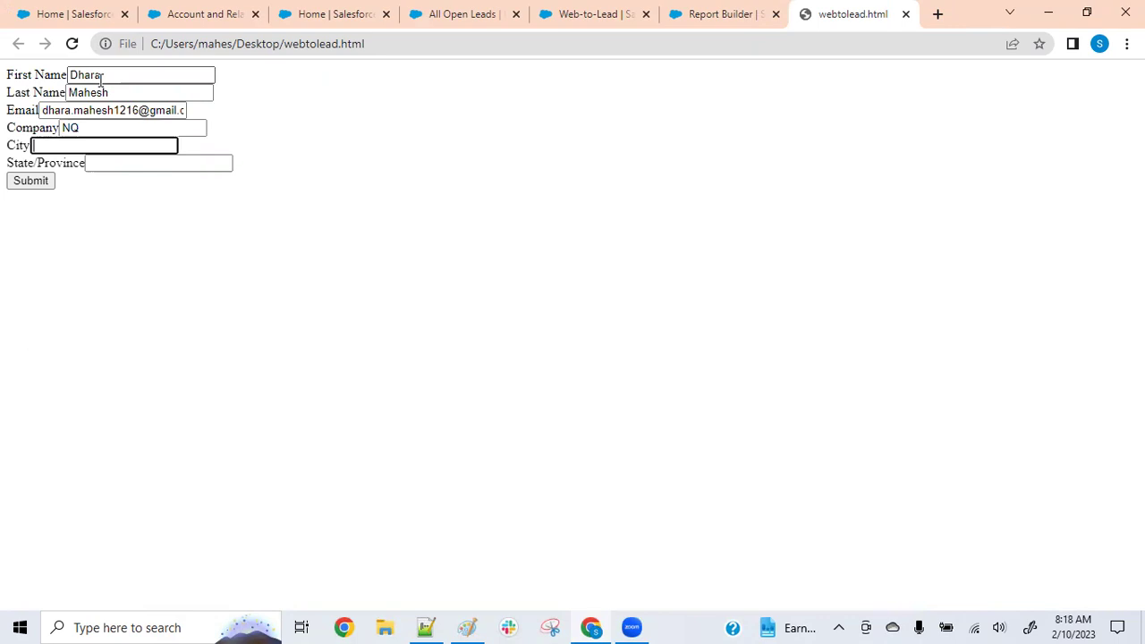
pyautogui.write('Hyderabad')
pyautogui.press('Tab')
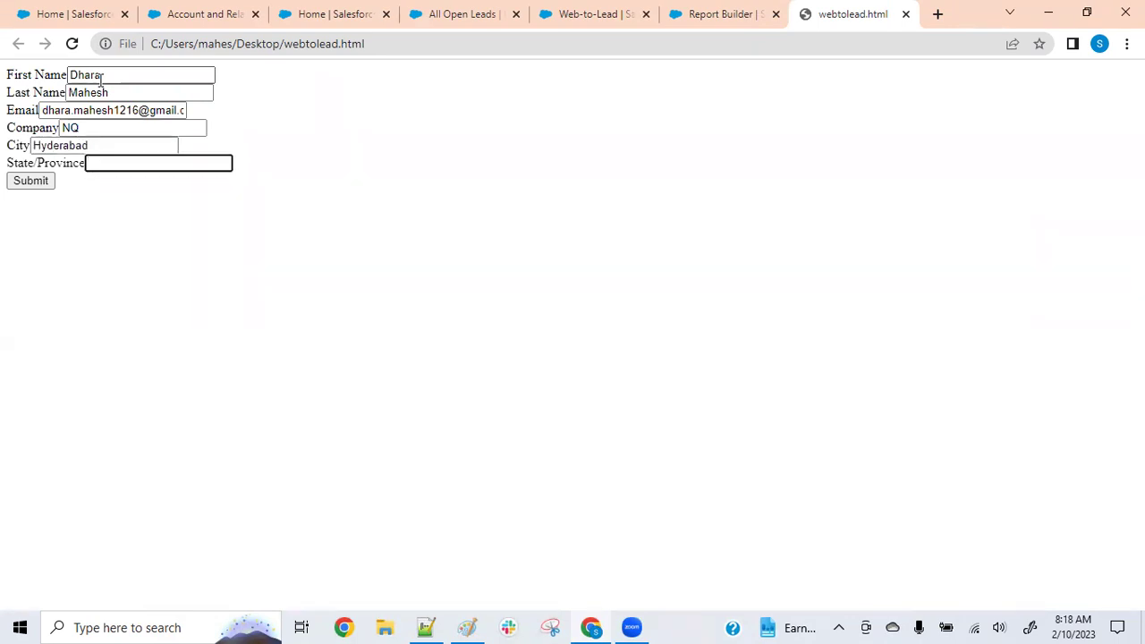
pyautogui.write('TS')
pyautogui.click(26, 185)
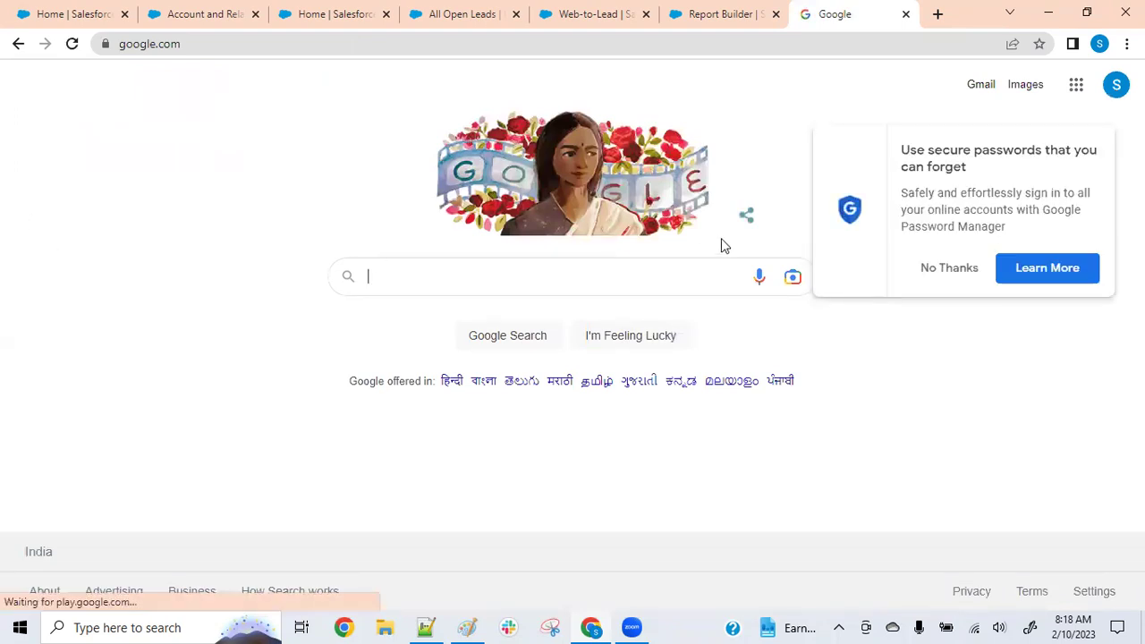
# Dismiss Chrome's password prompt and go back to the All Open Leads tab
pyautogui.click(963, 273)
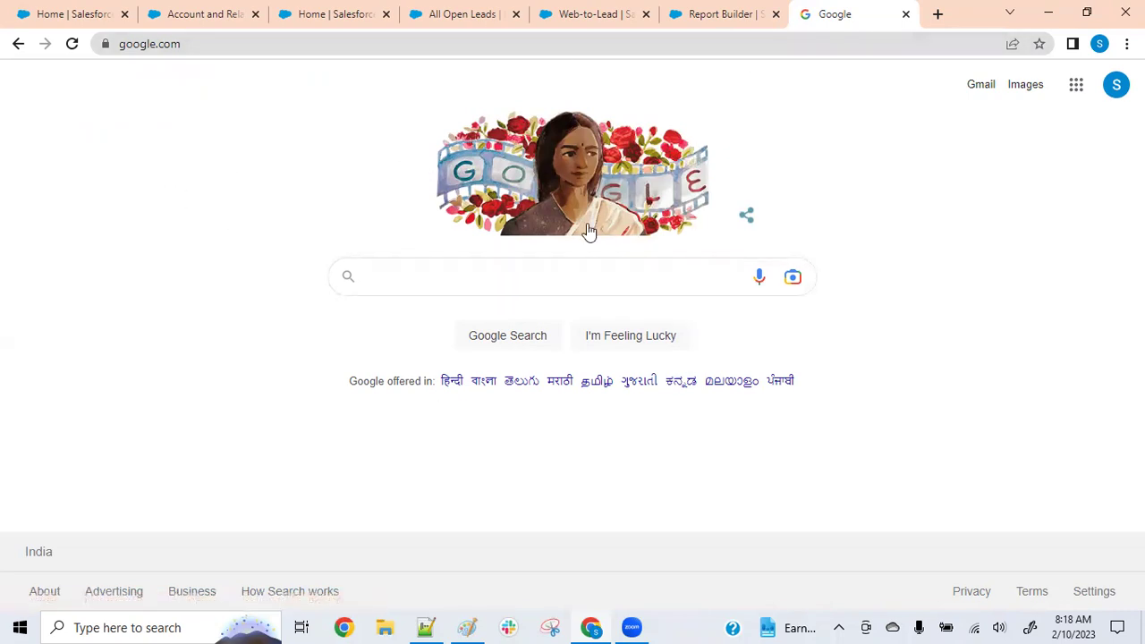
pyautogui.click(463, 13)
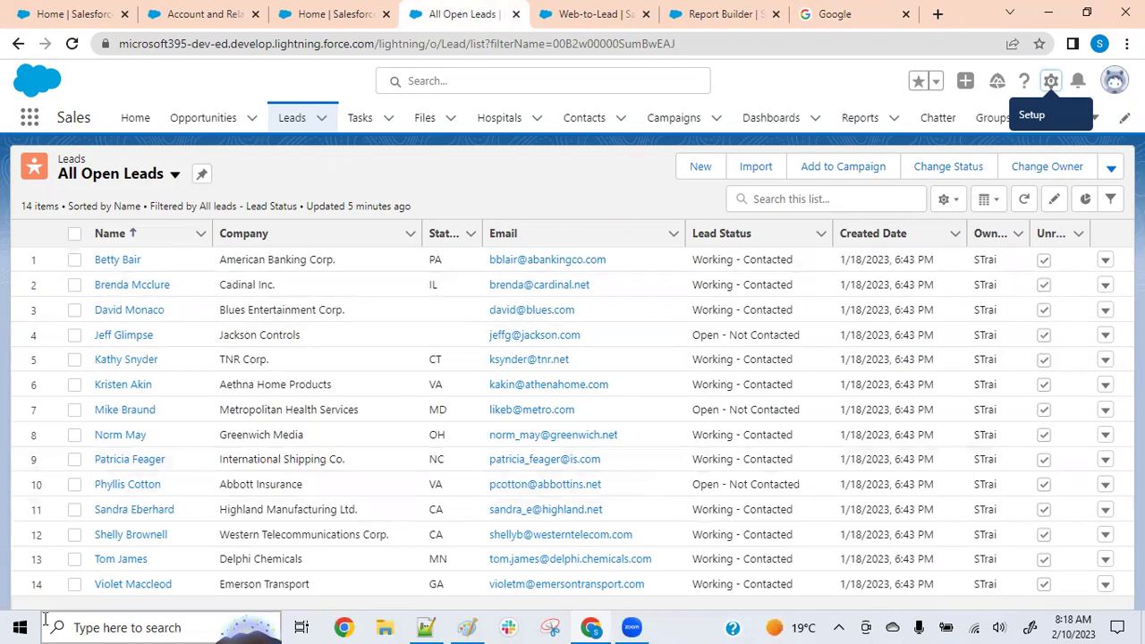
# Refresh All Open Leads and locate the new NQ lead among the 15 leads
pyautogui.click(1025, 200)
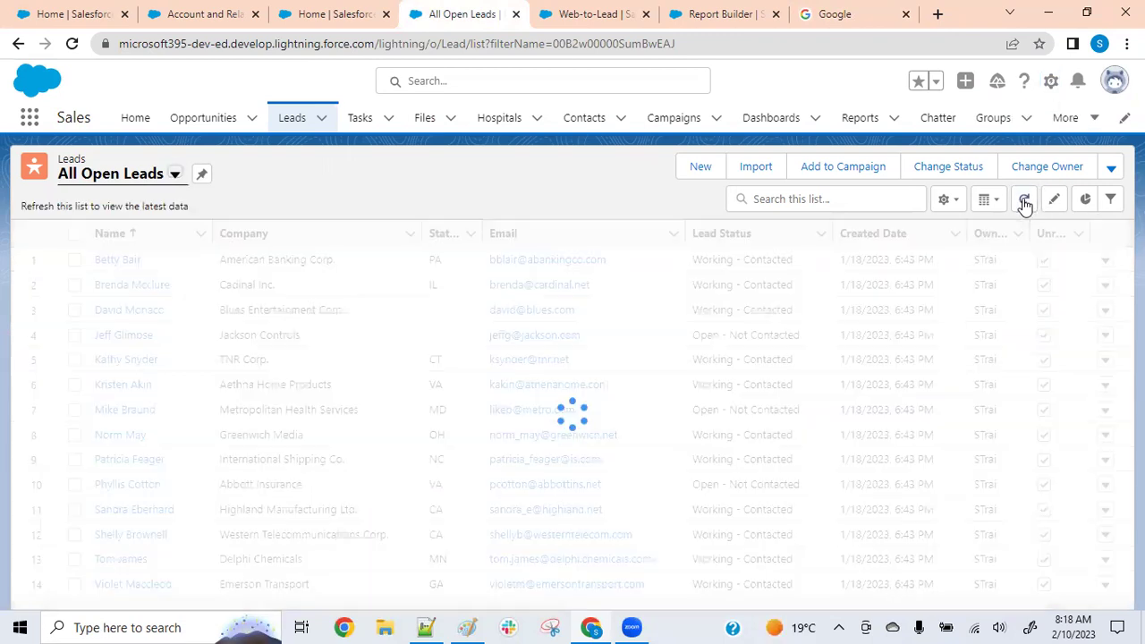
pyautogui.scroll(-1, 98, 528)
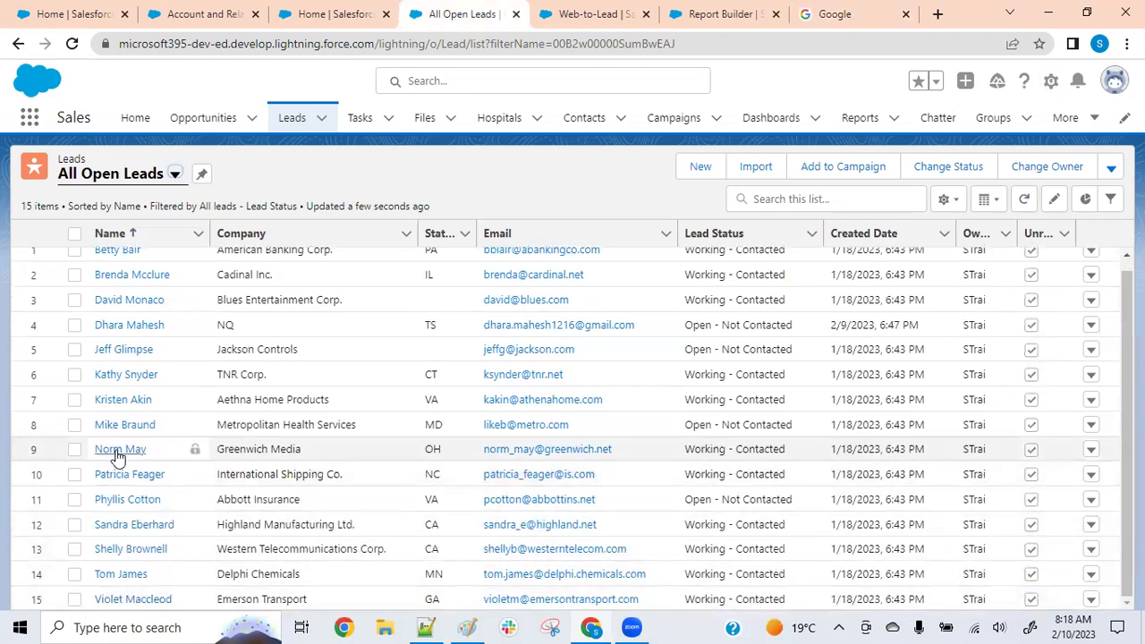
pyautogui.scroll(1, 120, 457)
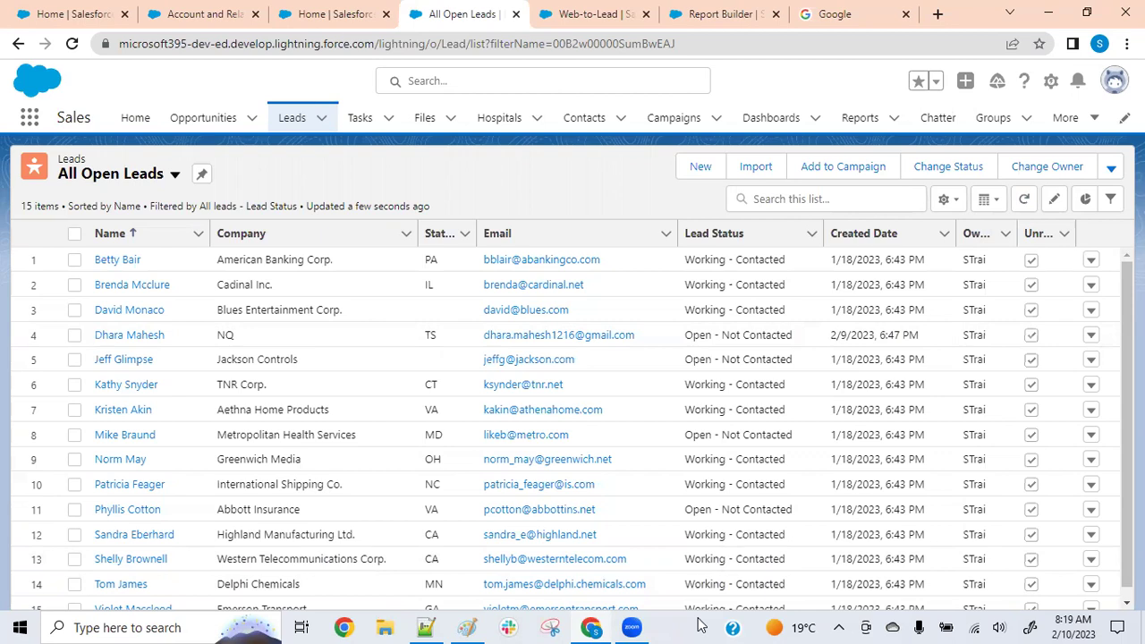
# Reopen webtolead.html from the desktop, then close the Google and webtolead.html tabs
pyautogui.press('super+d')
pyautogui.doubleClick(279, 288)
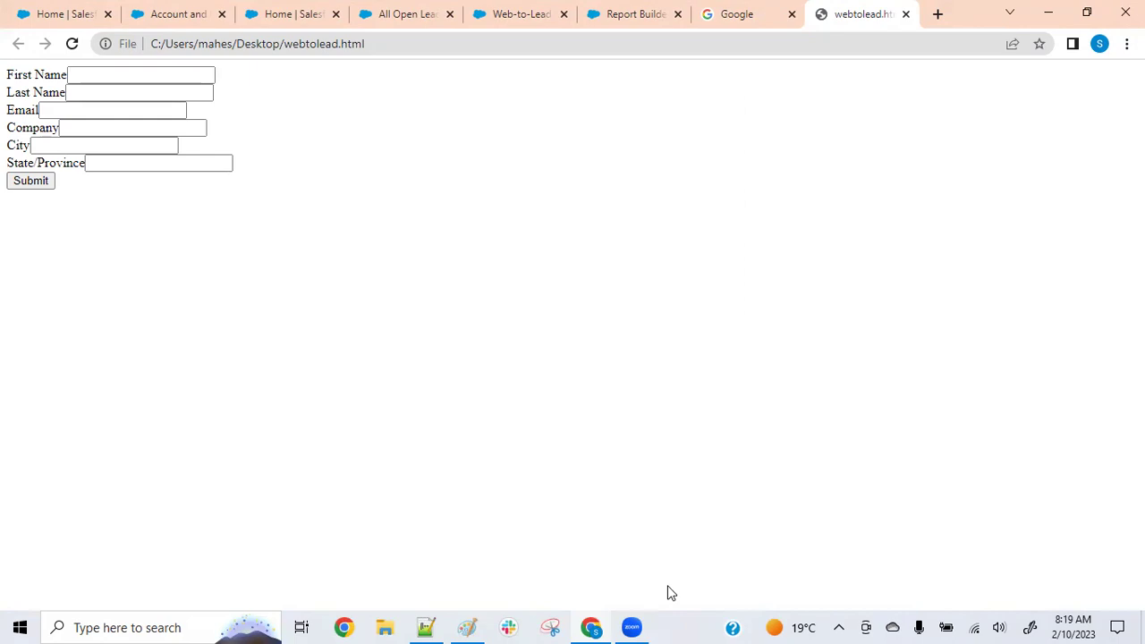
pyautogui.click(591, 627)
pyautogui.click(591, 628)
pyautogui.click(792, 14)
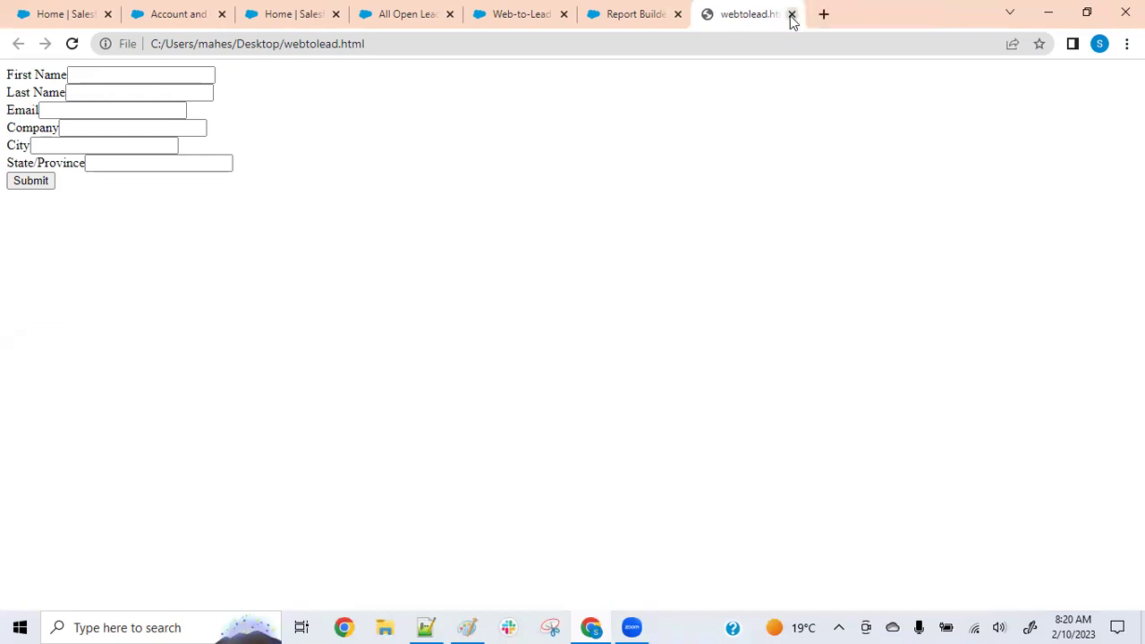
pyautogui.click(793, 15)
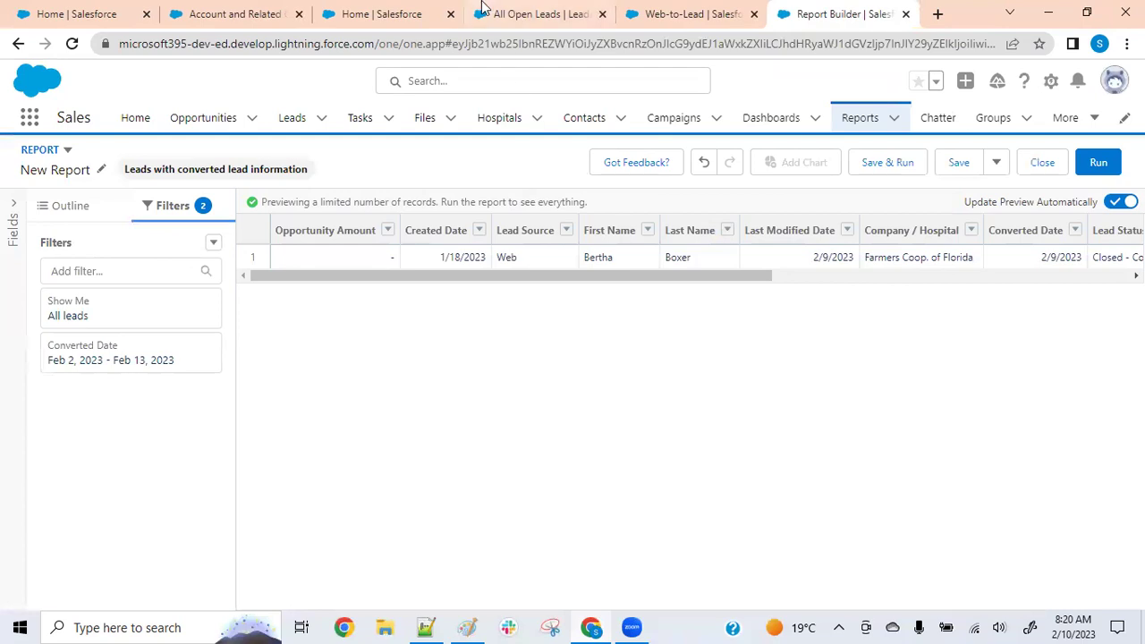
# Switch to the All Open Leads tab and refresh it; the list still shows 15 leads
pyautogui.click(507, 14)
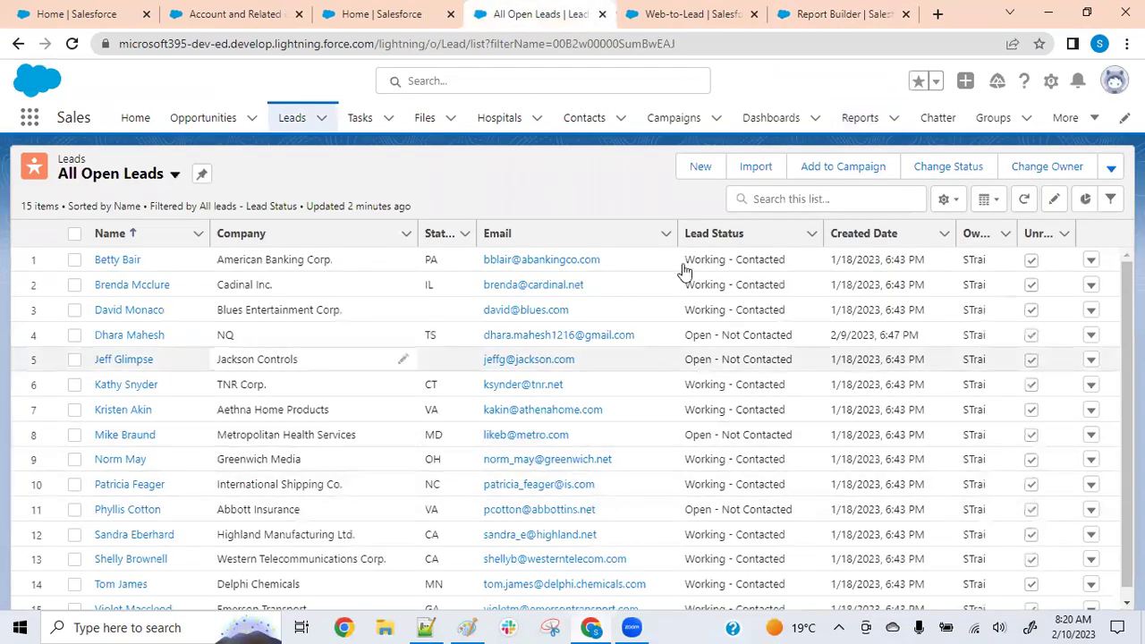
pyautogui.click(1025, 198)
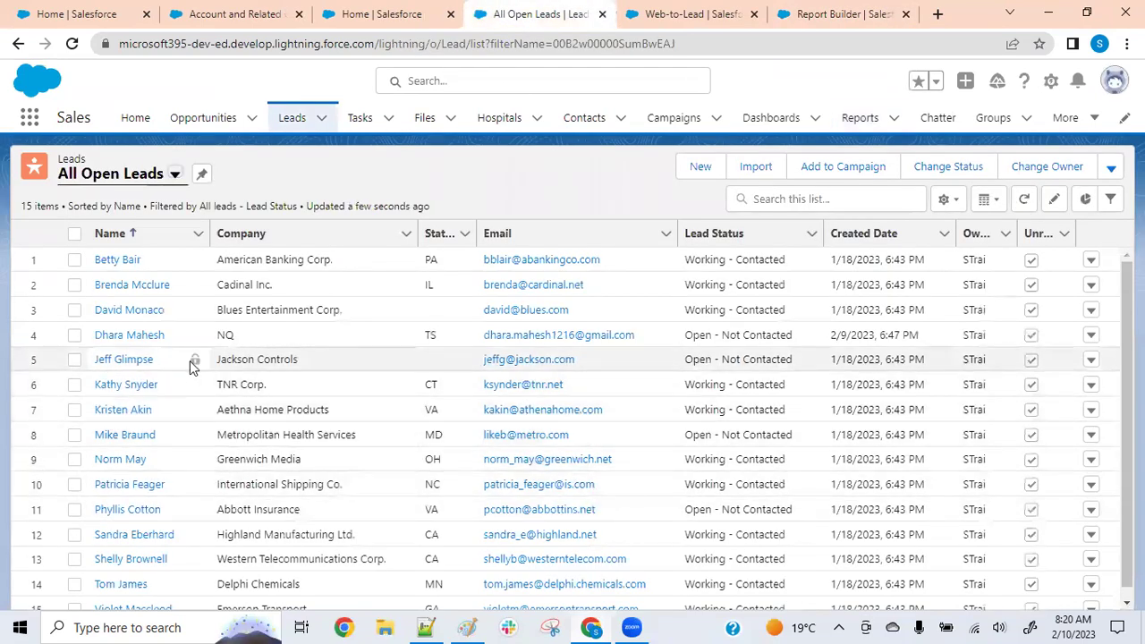
pyautogui.scroll(-1, 218, 374)
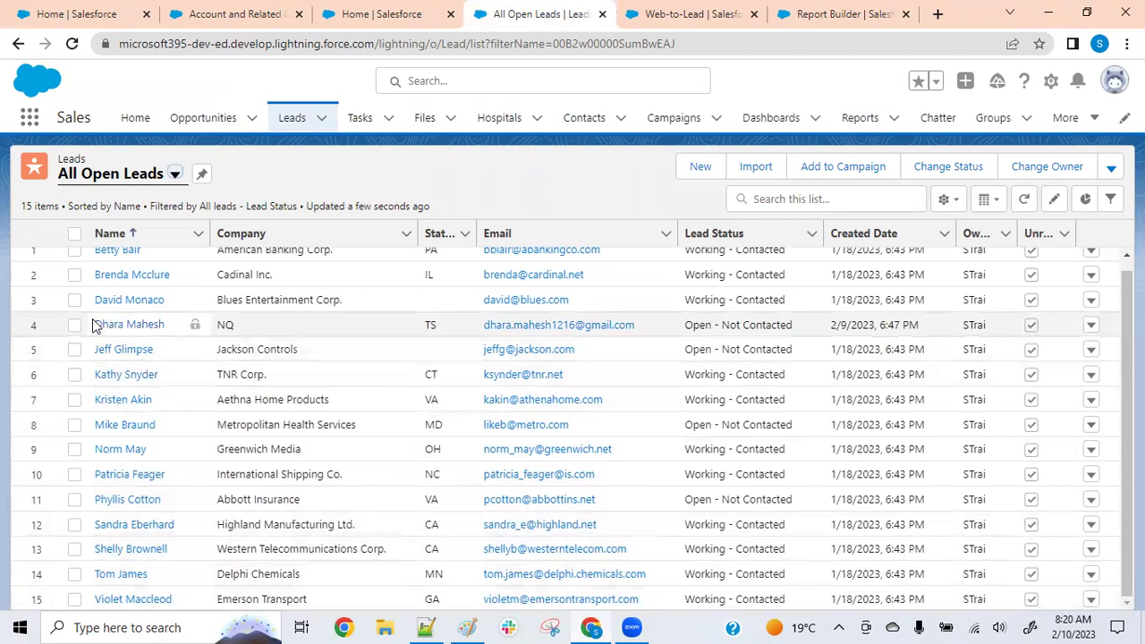
pyautogui.scroll(1, 201, 447)
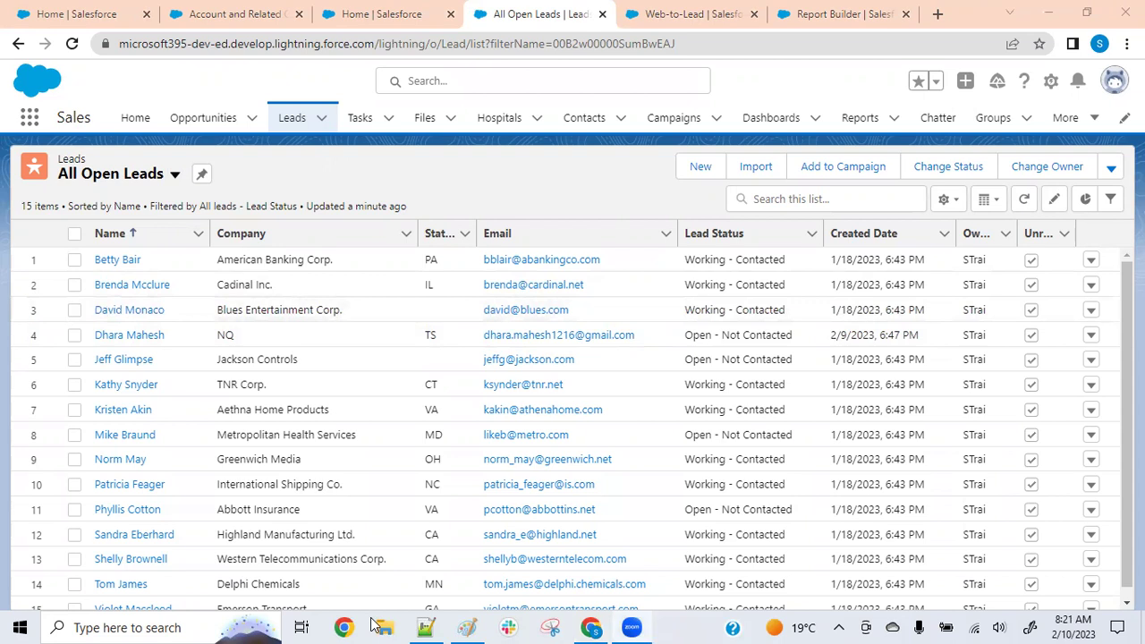
# Refresh All Open Leads again so the new web lead appears, raising the count to 16
pyautogui.click(1025, 198)
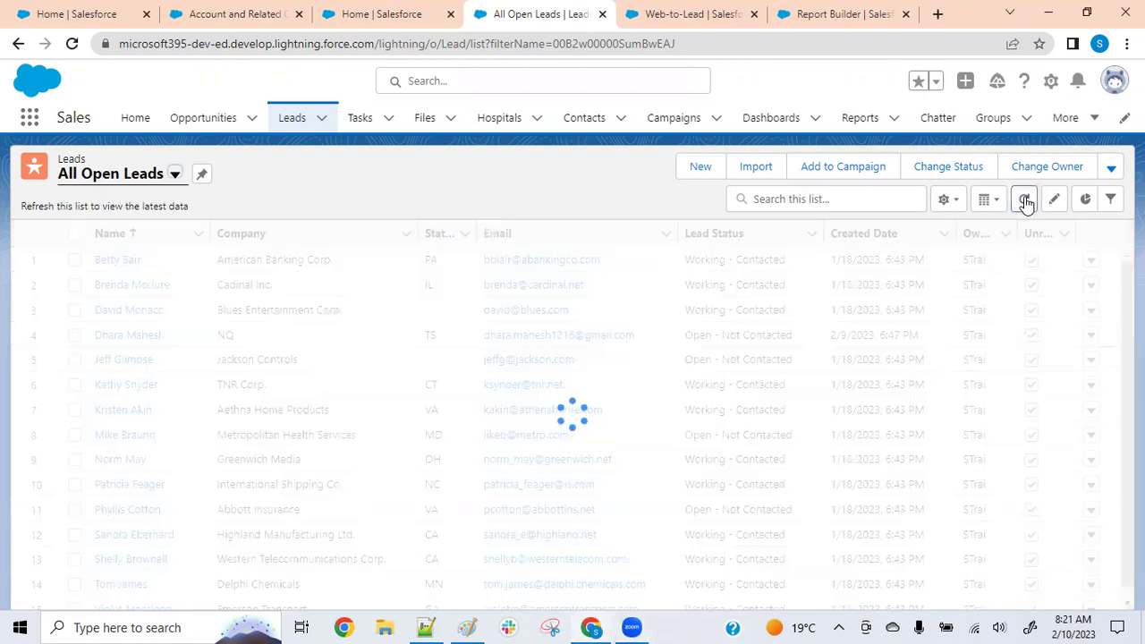
pyautogui.scroll(-2, 113, 422)
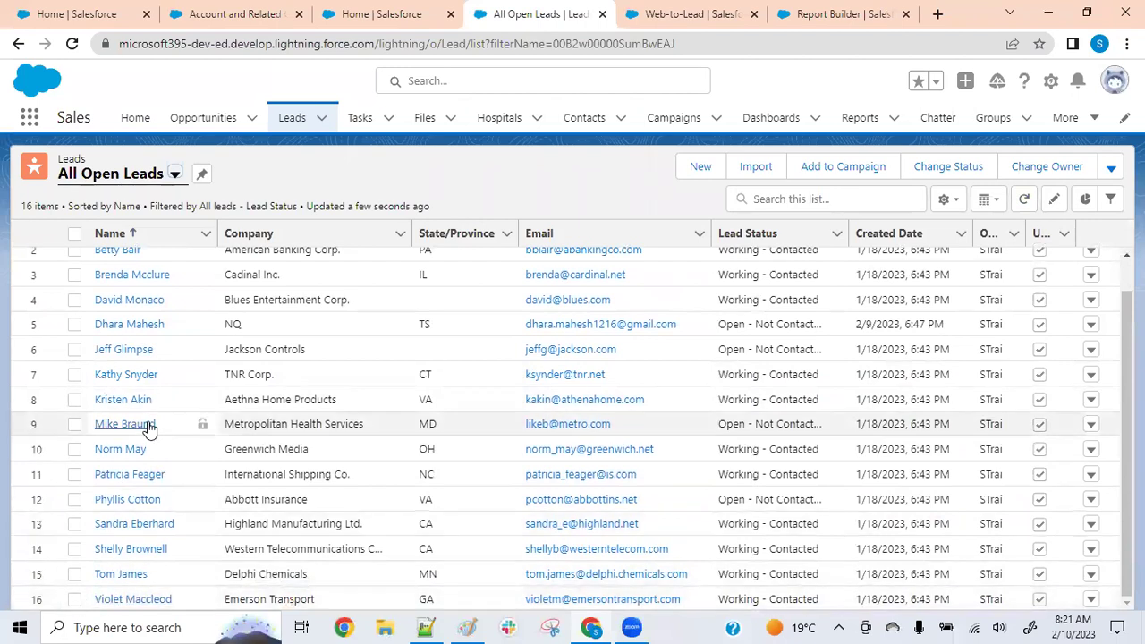
pyautogui.scroll(1, 158, 480)
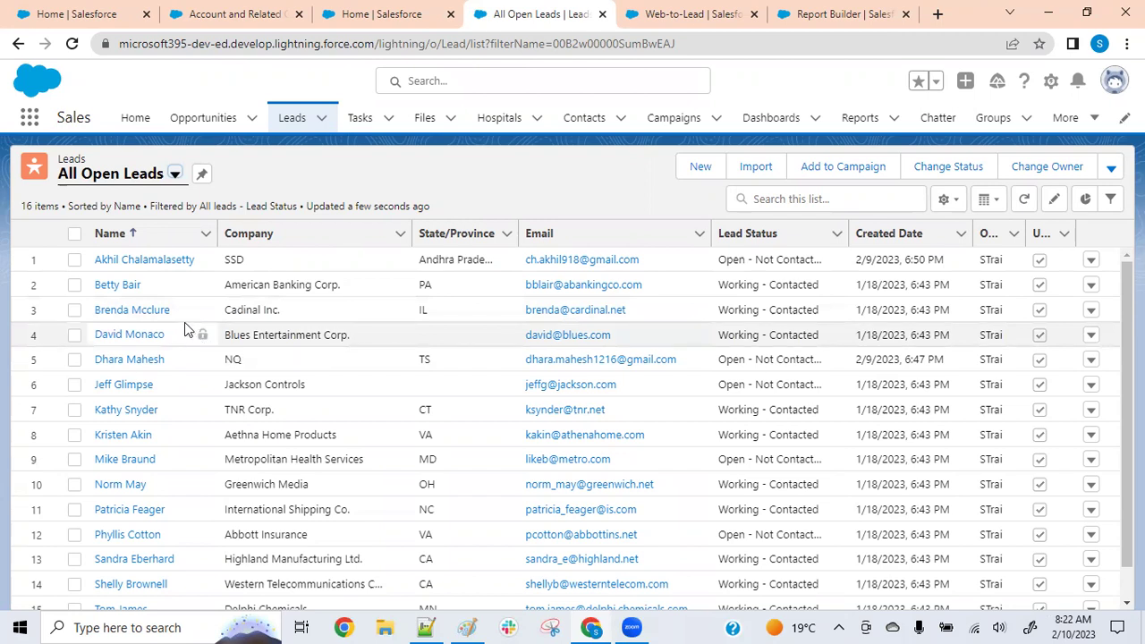
pyautogui.scroll(-1, 186, 329)
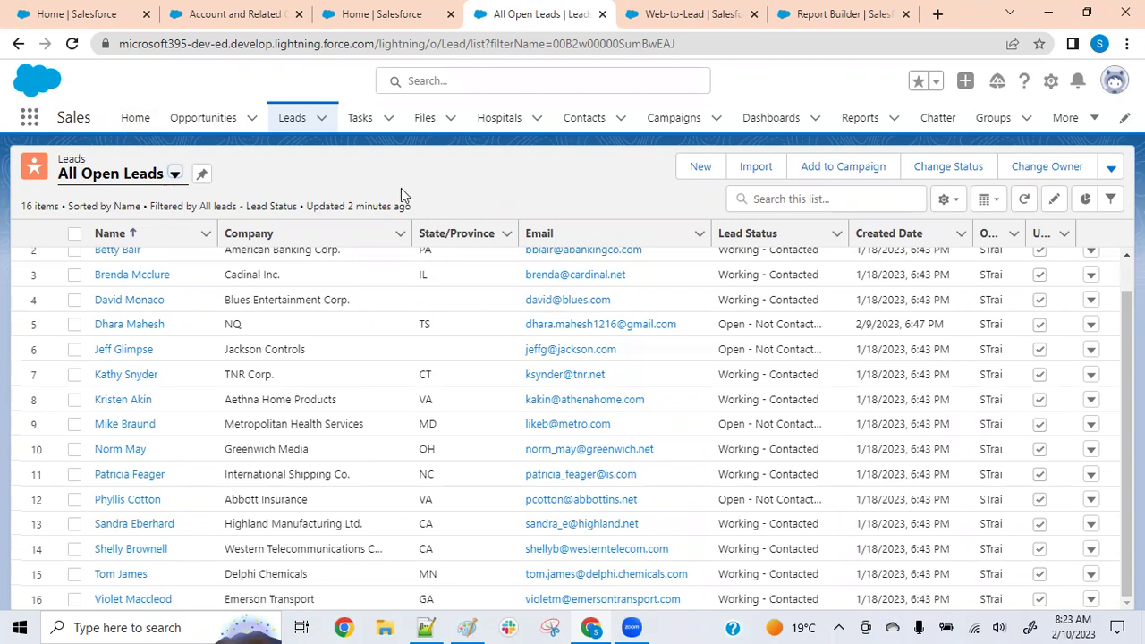
# Visit Cases from the More menu, then return to Leads and show its list views
pyautogui.click(1093, 121)
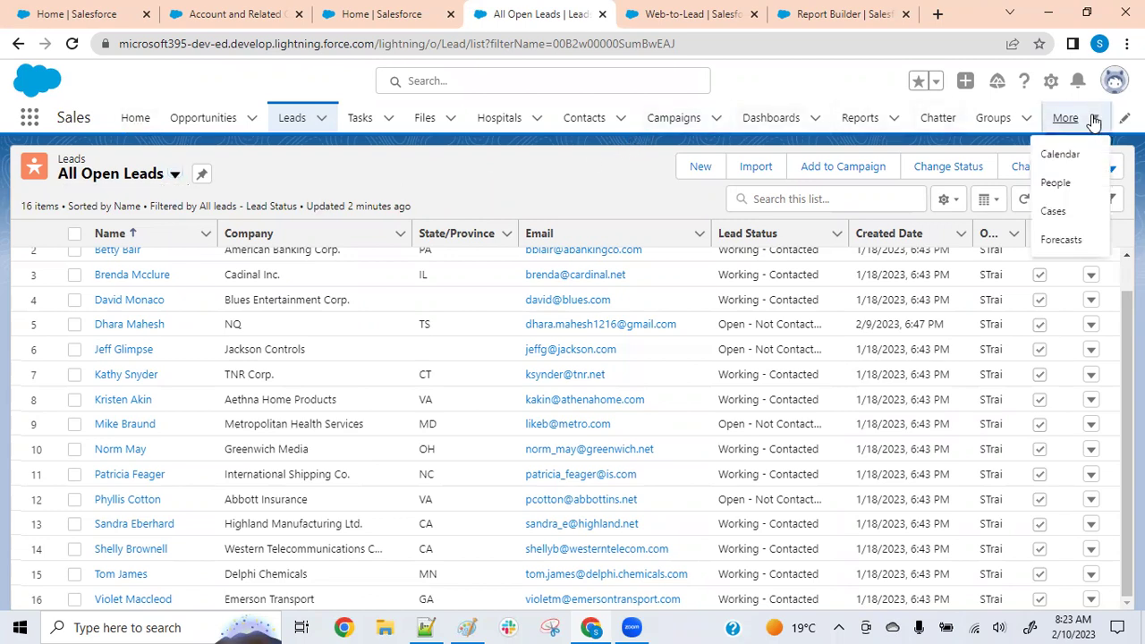
pyautogui.click(1061, 214)
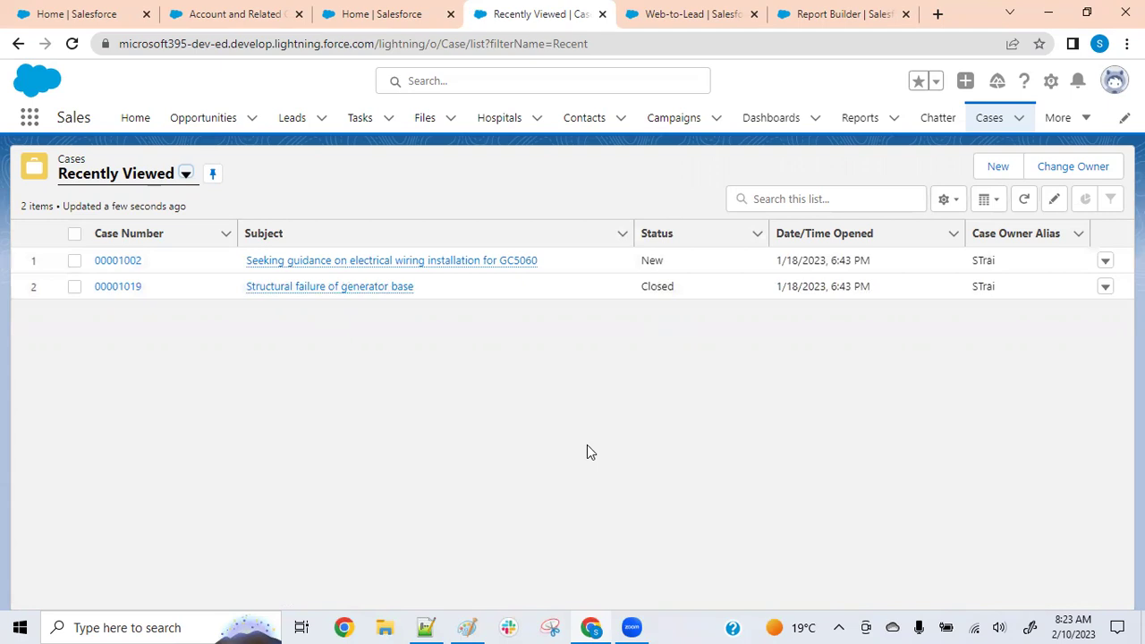
pyautogui.click(292, 131)
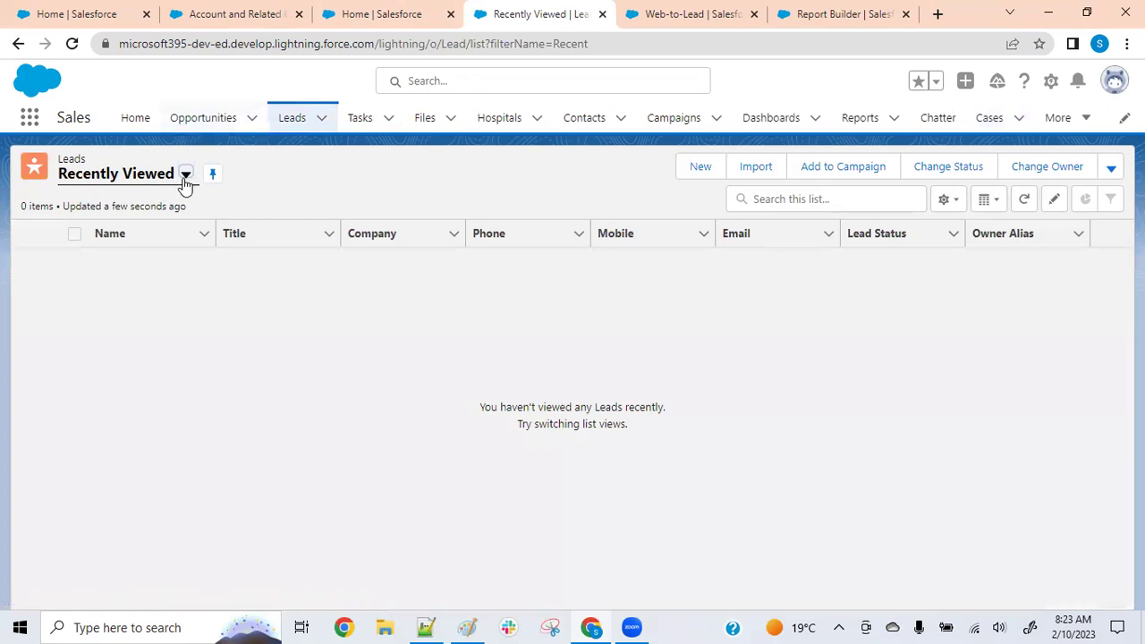
pyautogui.click(185, 175)
# Switch Leads to the All Open Leads view with 16 items, then bring up the taskbar calendar
pyautogui.click(157, 234)
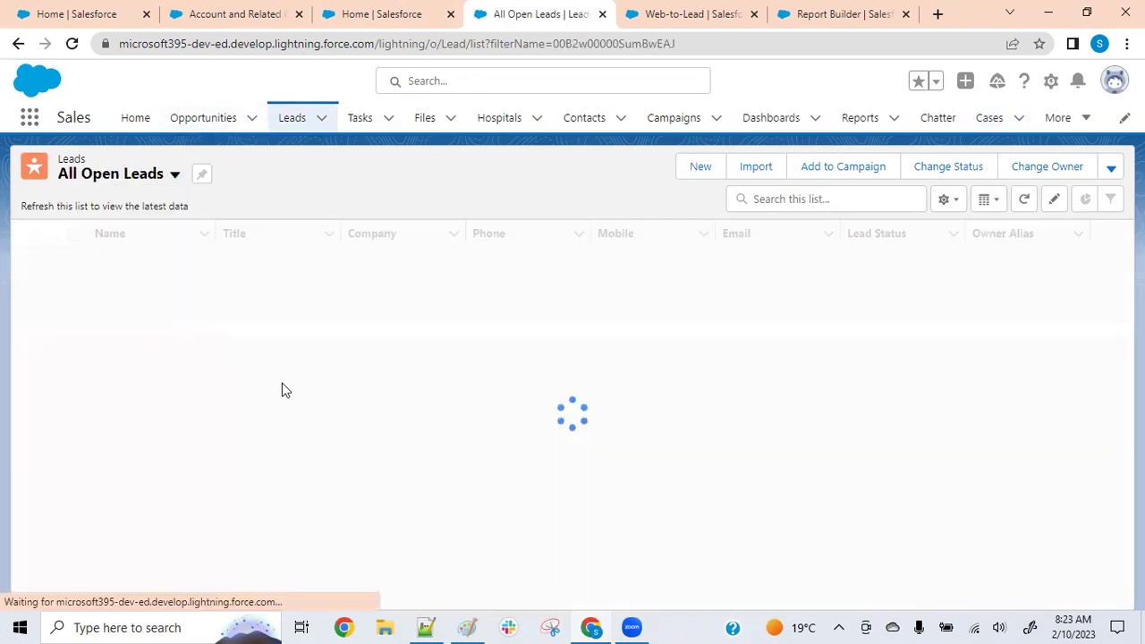
pyautogui.scroll(-1, 291, 374)
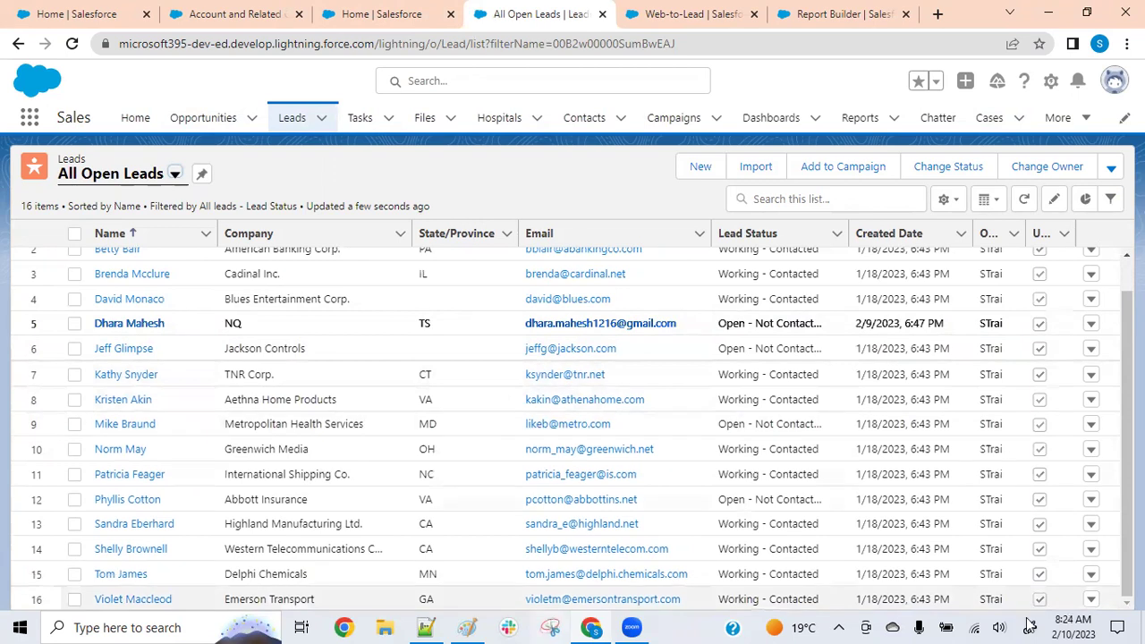
pyautogui.click(1072, 627)
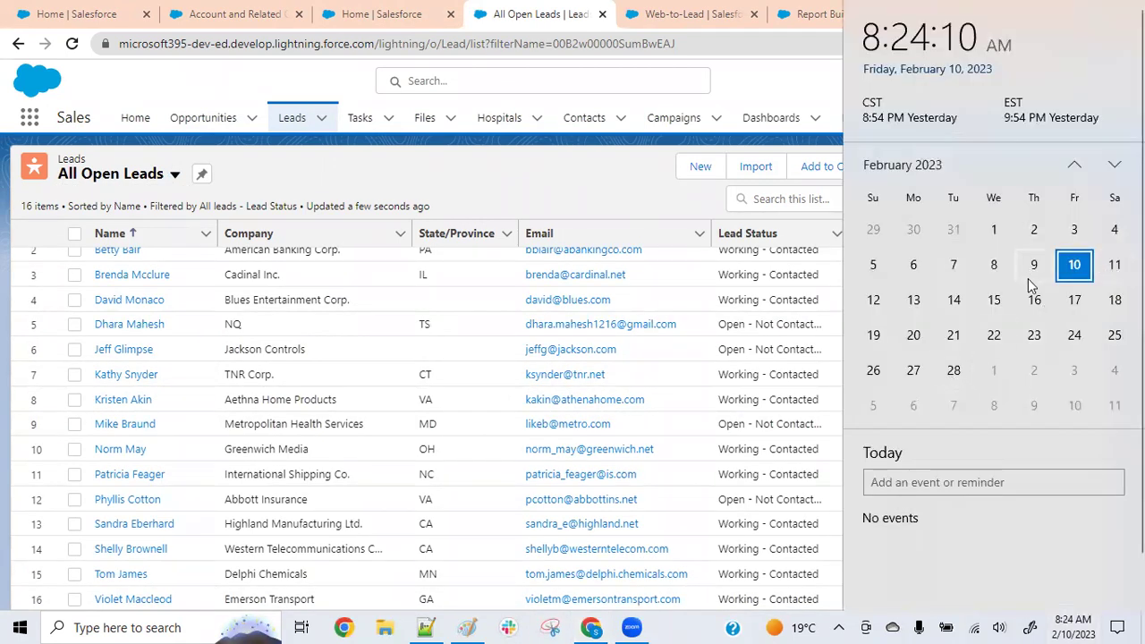
# Browse February 12 through 17, 2023 in the taskbar calendar
pyautogui.click(871, 306)
pyautogui.click(915, 306)
pyautogui.click(946, 309)
pyautogui.click(916, 304)
pyautogui.click(949, 307)
pyautogui.click(930, 309)
pyautogui.click(951, 309)
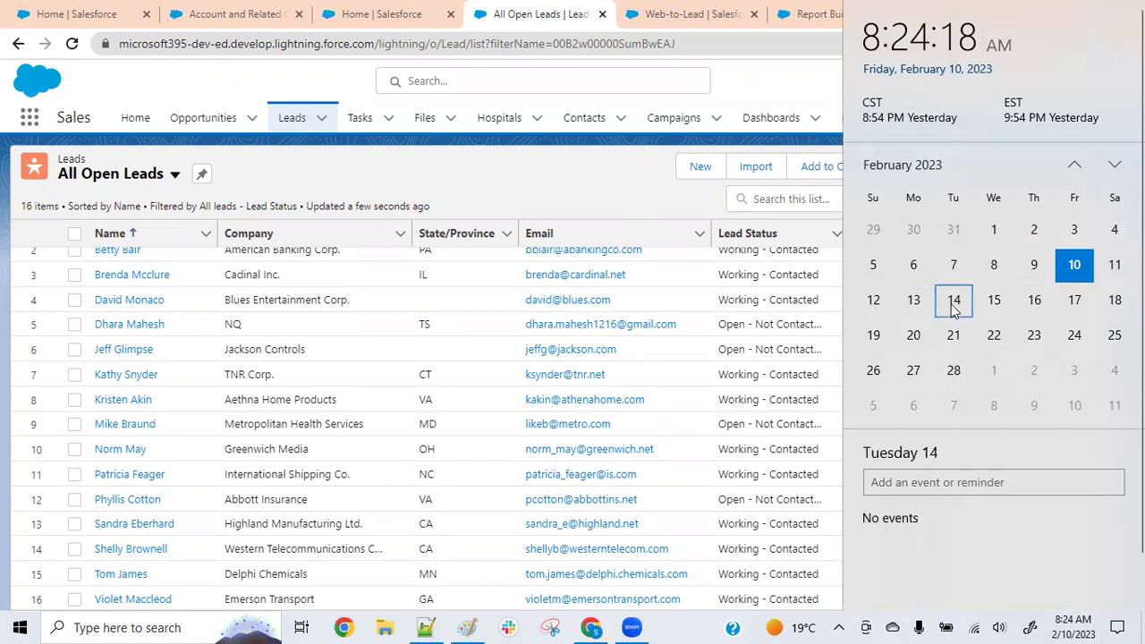
pyautogui.click(993, 309)
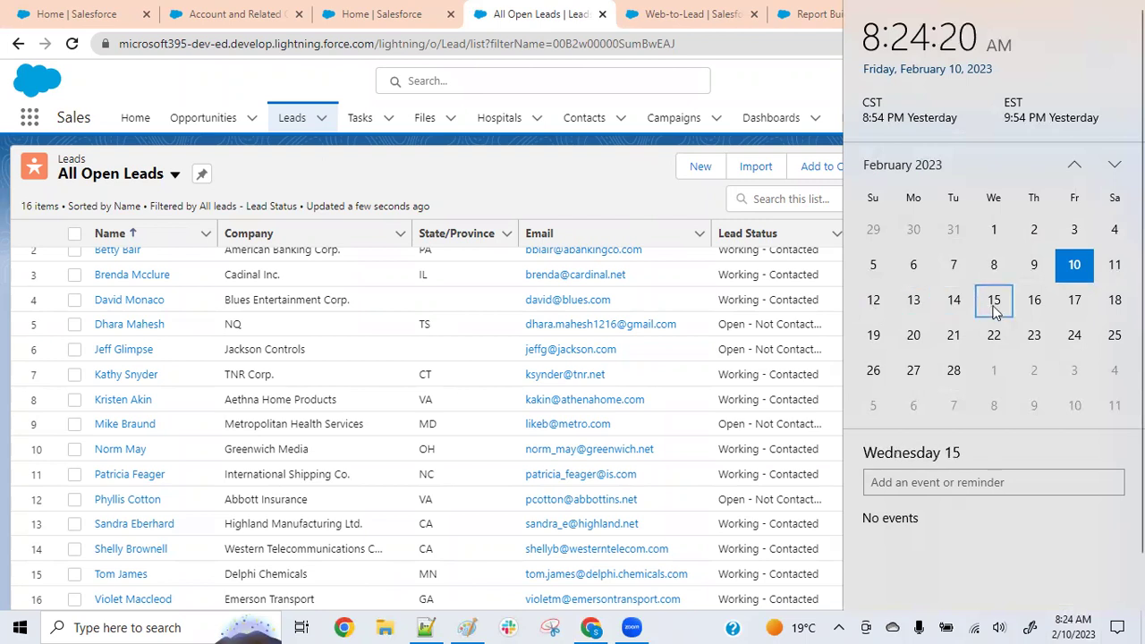
pyautogui.click(1034, 307)
pyautogui.click(1073, 307)
pyautogui.click(998, 309)
pyautogui.click(1036, 307)
pyautogui.click(1074, 306)
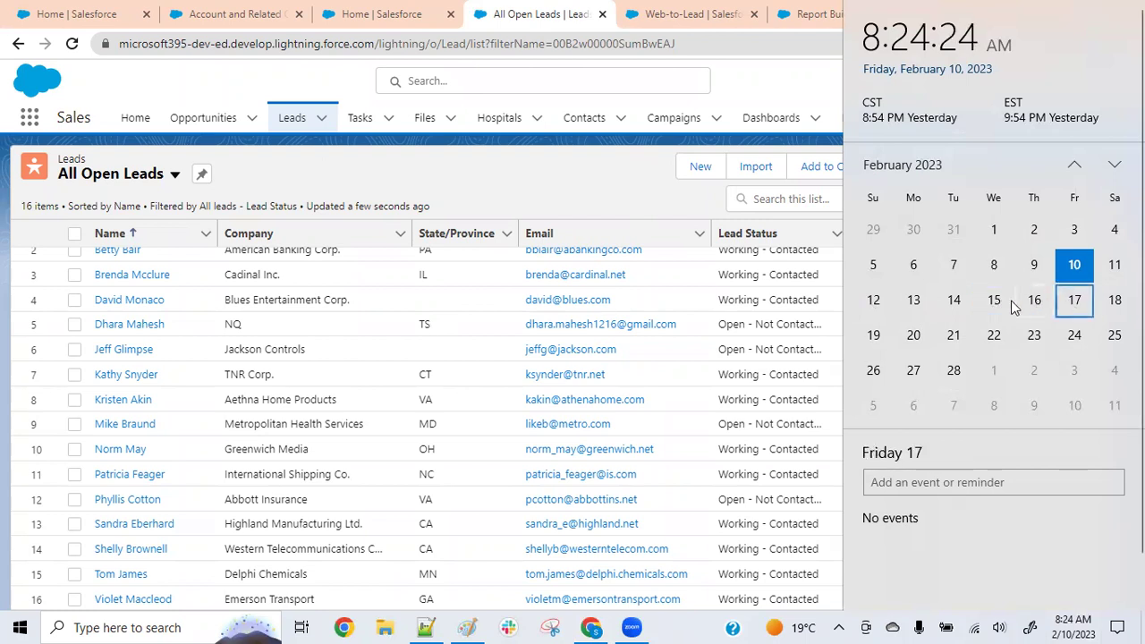
pyautogui.click(1002, 307)
pyautogui.click(1078, 307)
pyautogui.click(1013, 305)
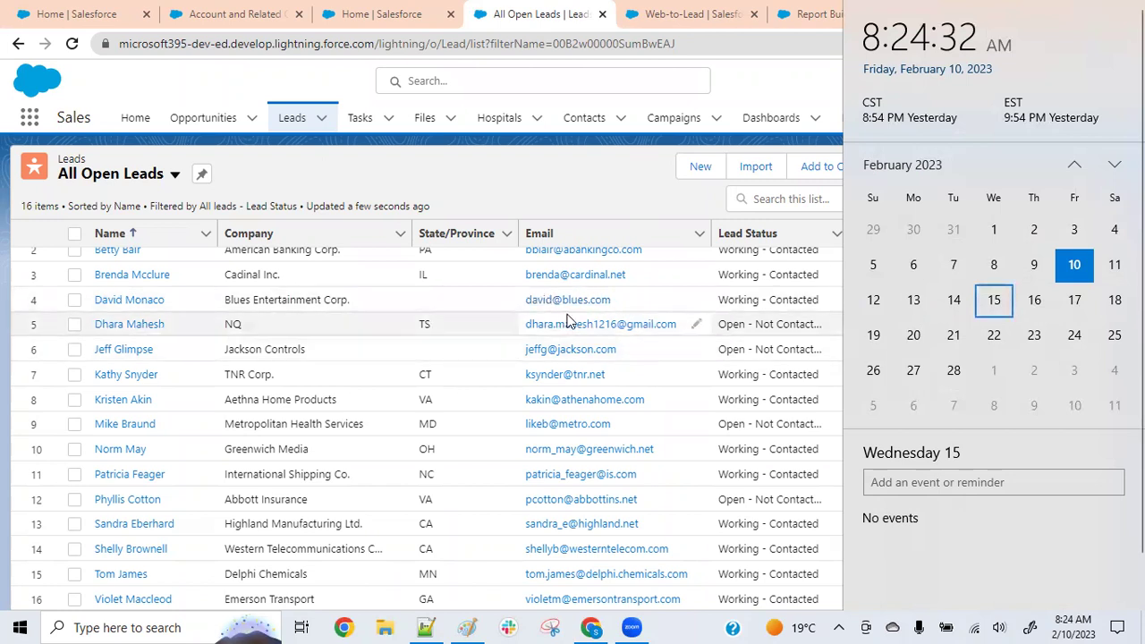
pyautogui.click(1074, 303)
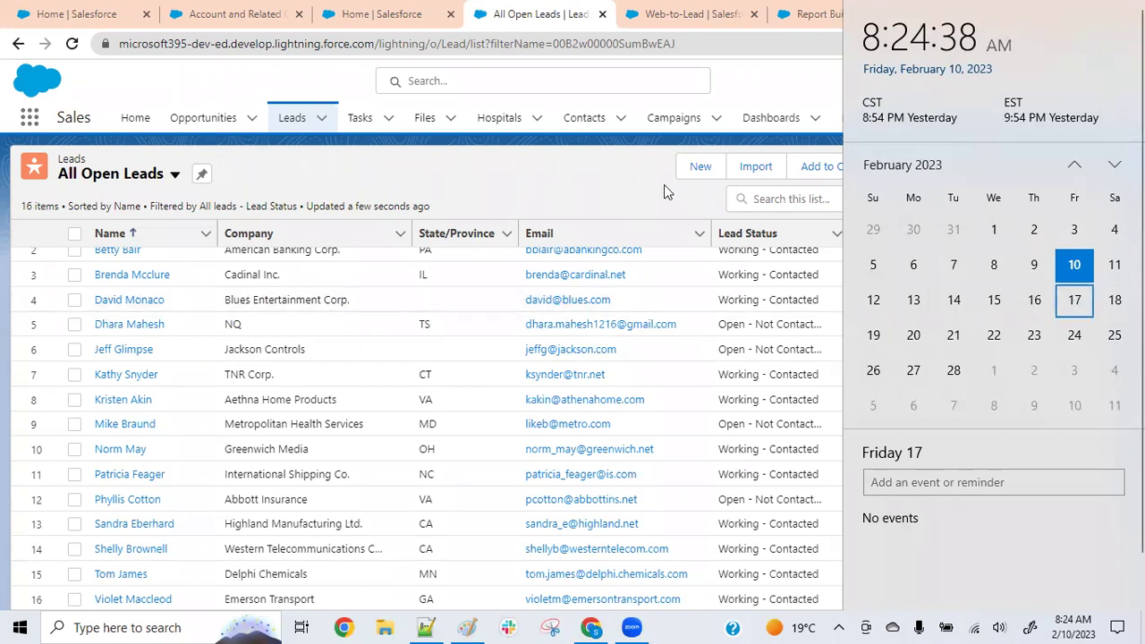
# Close the calendar, reopen it once more, and close it again to return to the leads
pyautogui.click(622, 188)
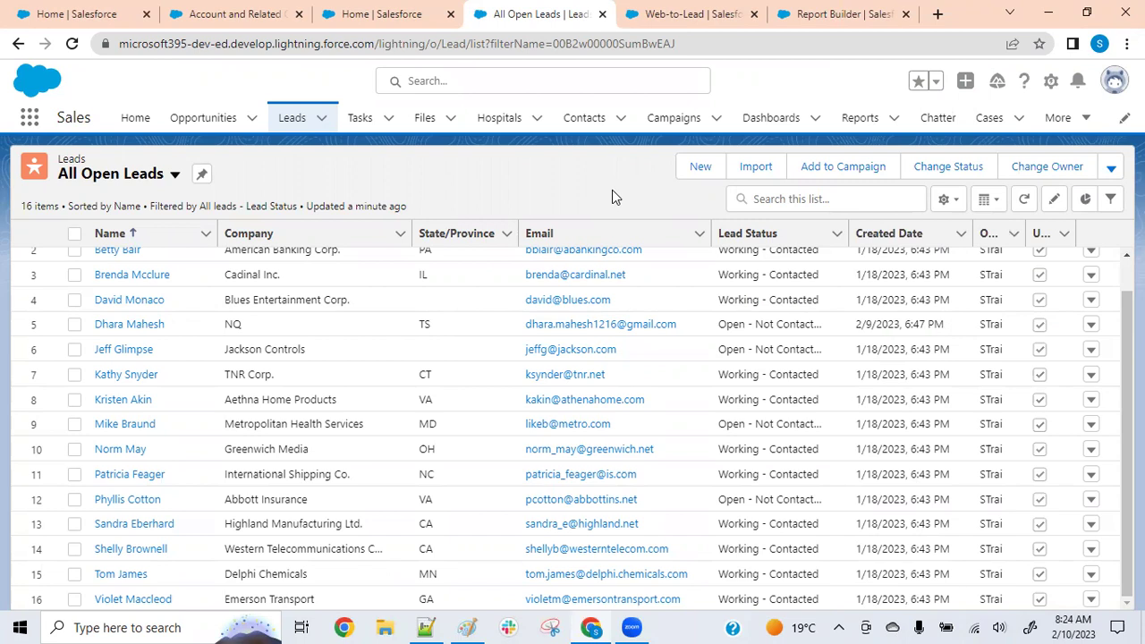
pyautogui.click(1085, 623)
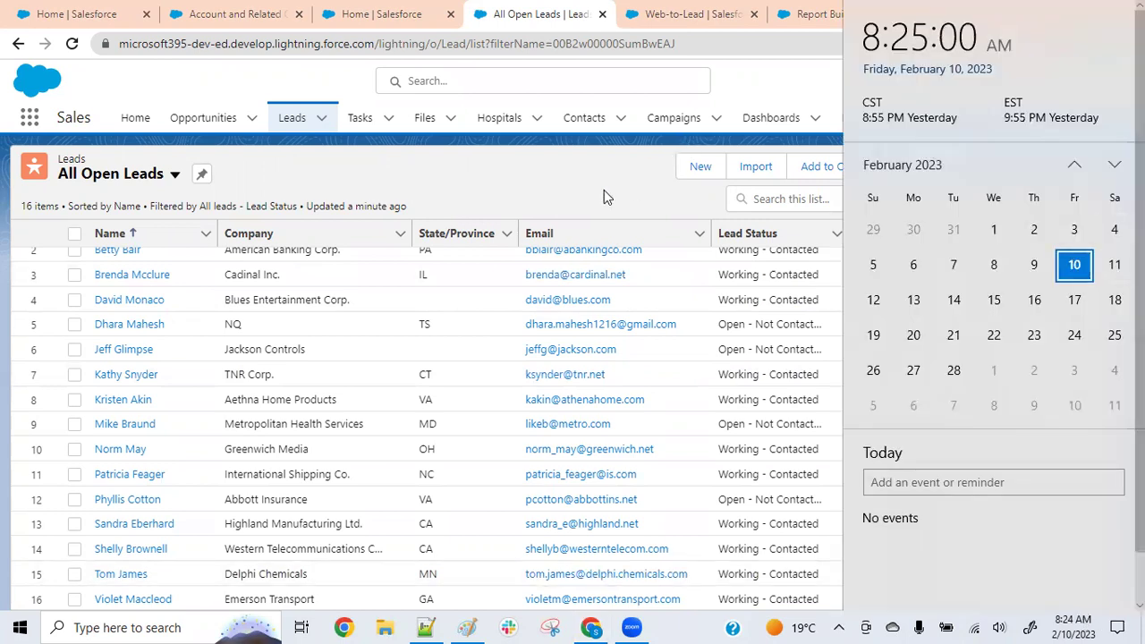
pyautogui.click(573, 201)
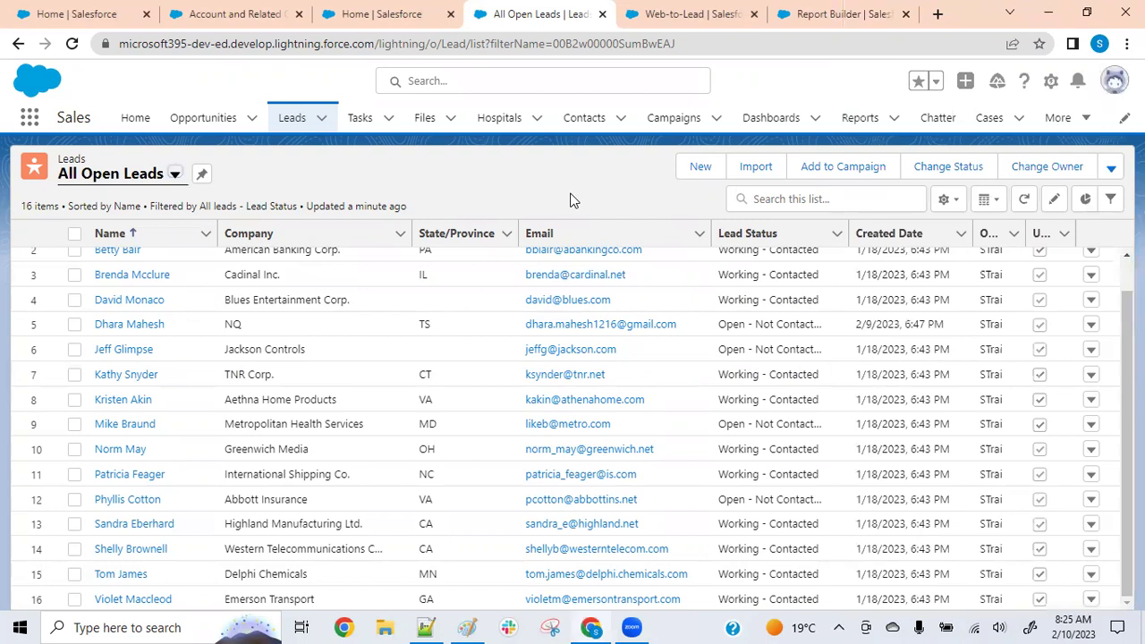